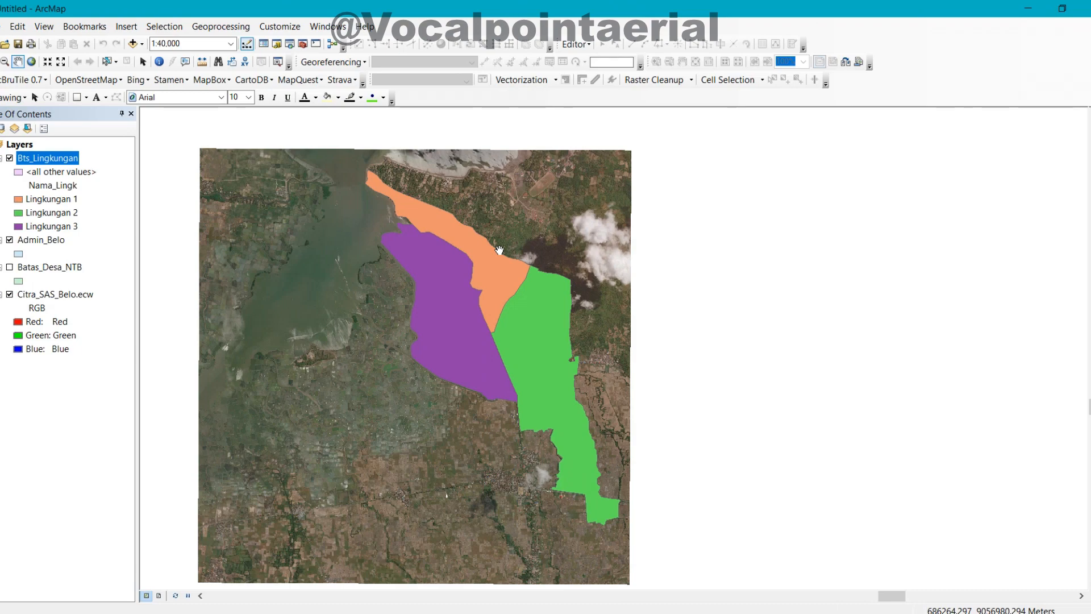
Examine the three Lingkungan areas of the Bts_Lingkungan layer over the satellite image, from the northern coast to the southern fields.
left_click_drag(455, 314, 512, 304)
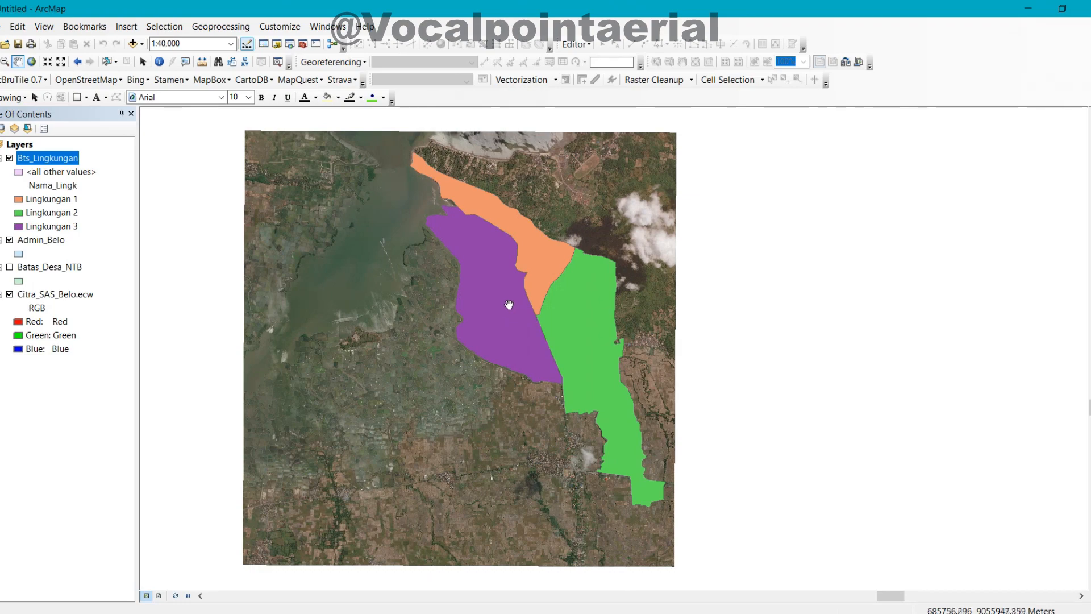
left_click_drag(490, 300, 495, 276)
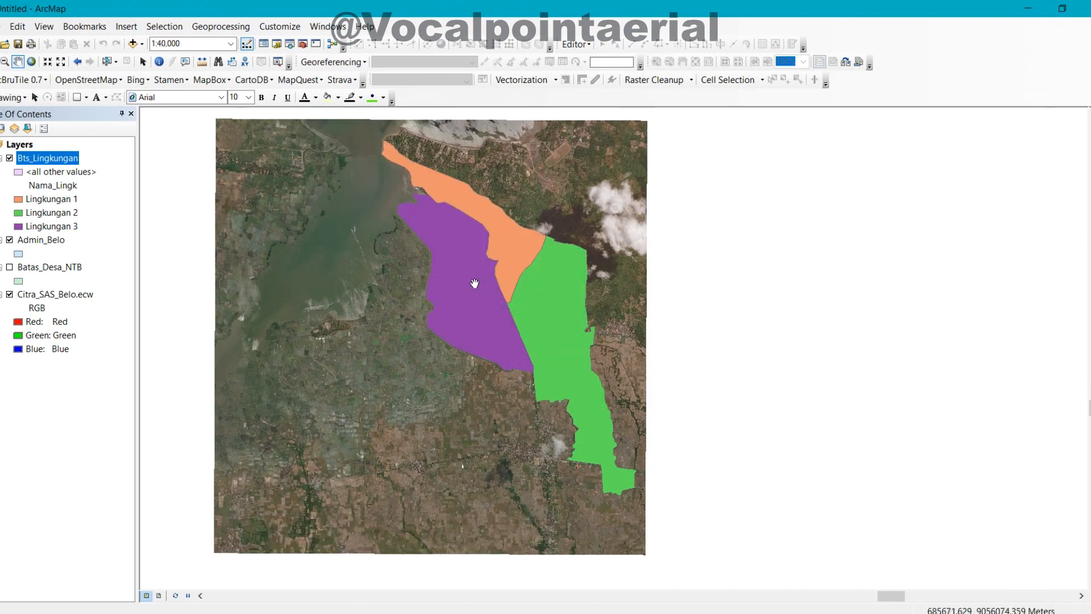
scroll(475, 285, "down", 2)
left_click_drag(470, 253, 466, 384)
left_click_drag(385, 194, 417, 322)
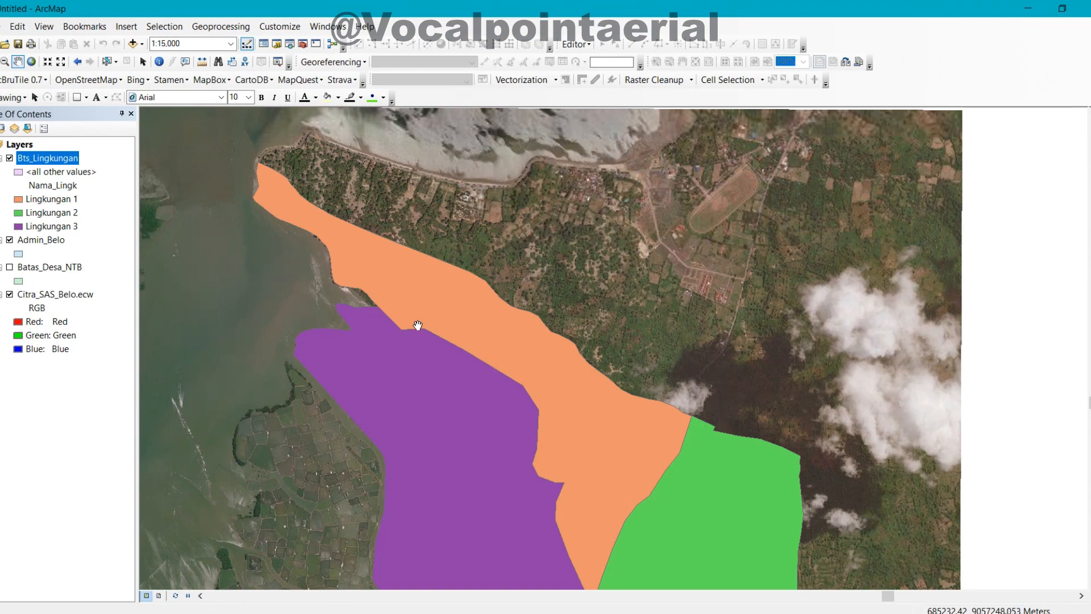
left_click_drag(432, 393, 370, 257)
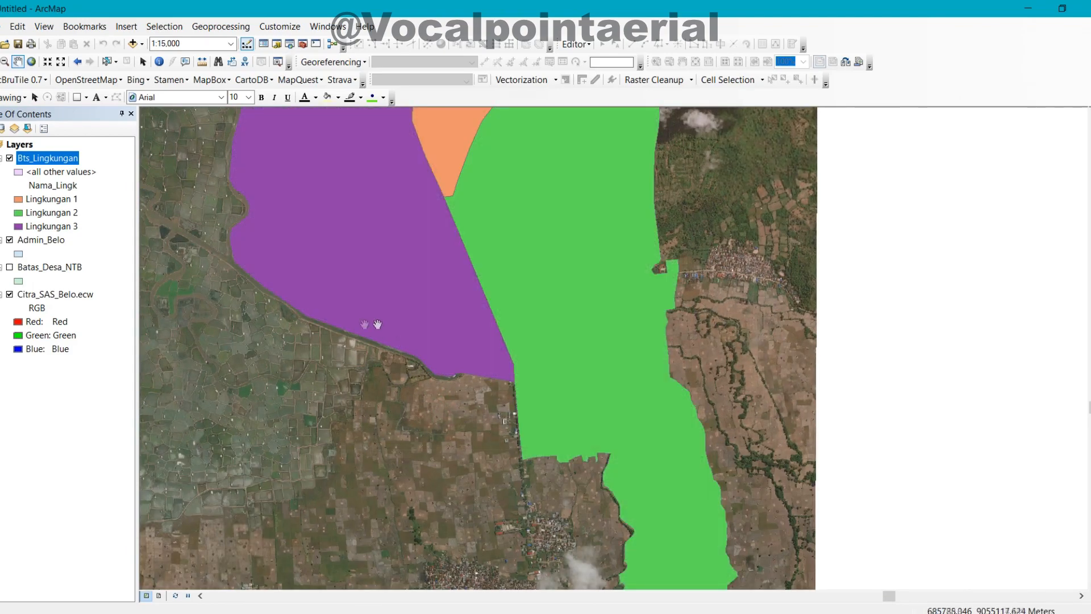
left_click_drag(412, 236, 509, 407)
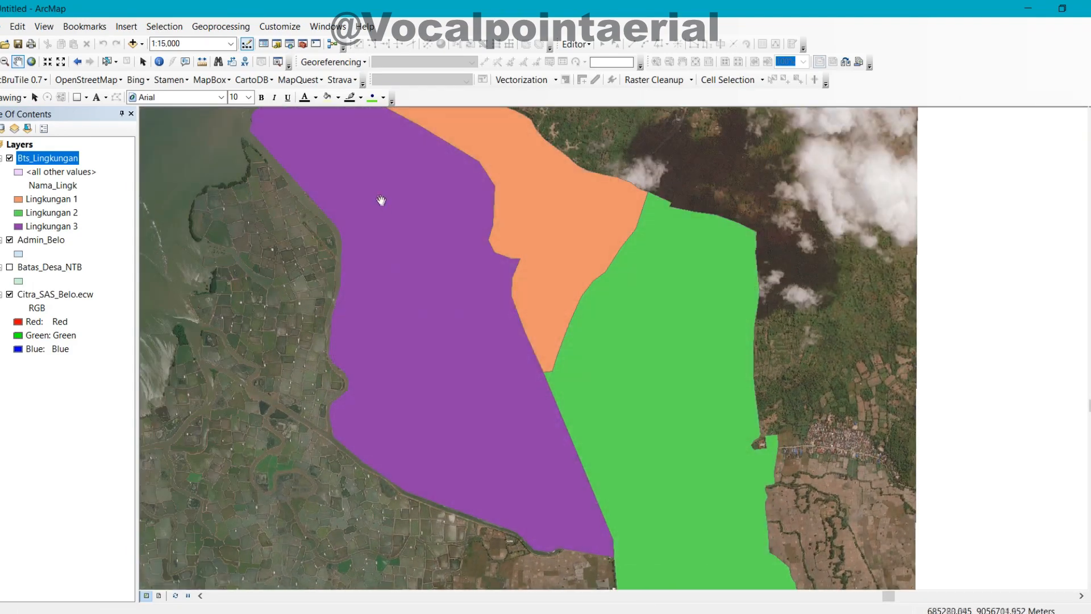
left_click_drag(380, 199, 462, 386)
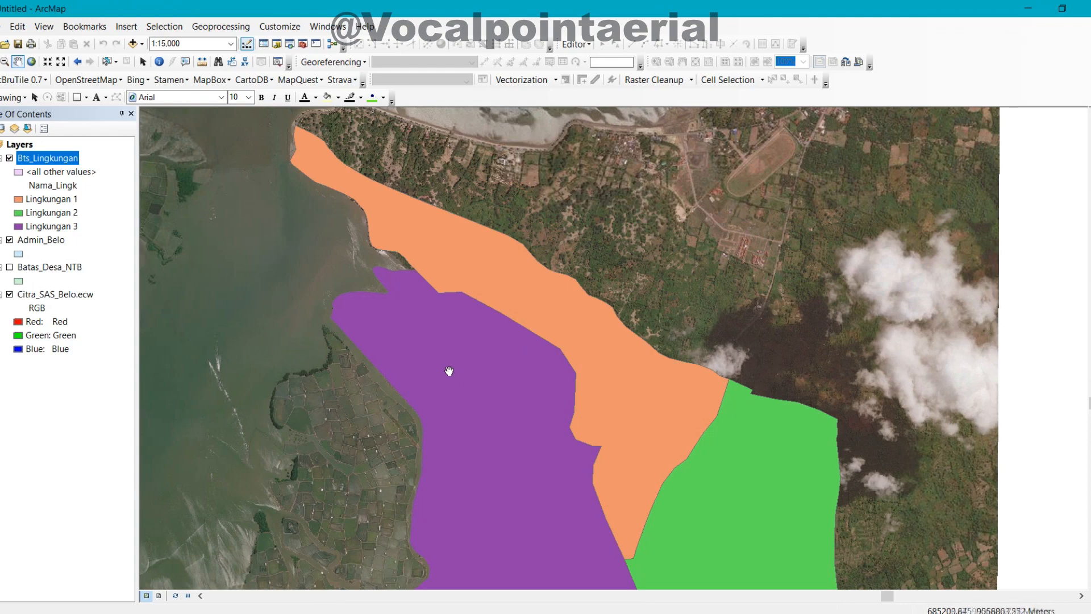
left_click_drag(419, 378, 296, 87)
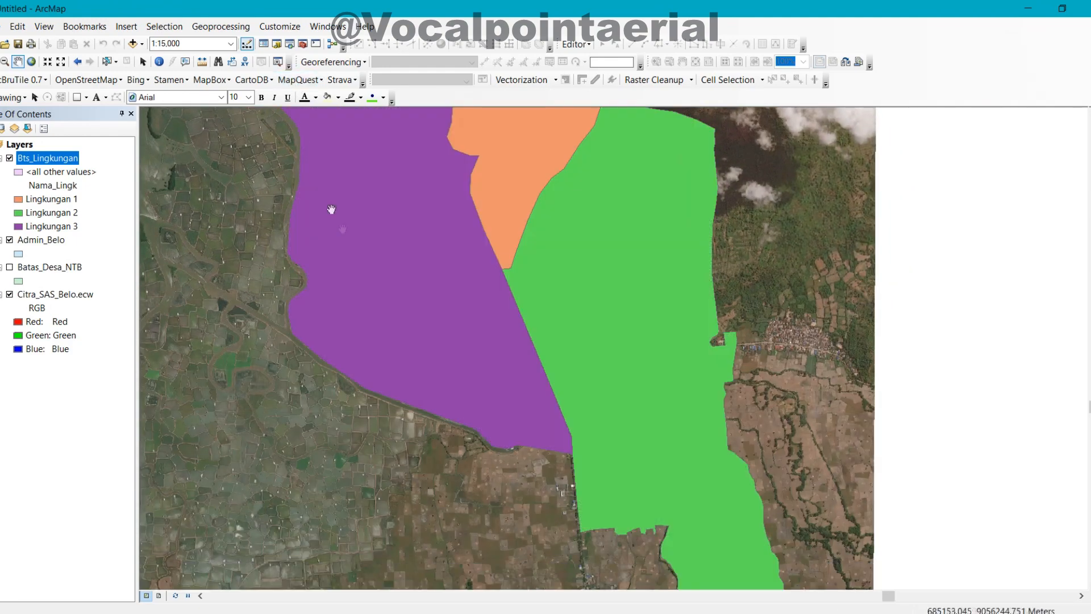
Collapse the legends of the Bts_Lingkungan, Admin_Belo and Batas_Desa_NTB layers.
left_click(2, 159)
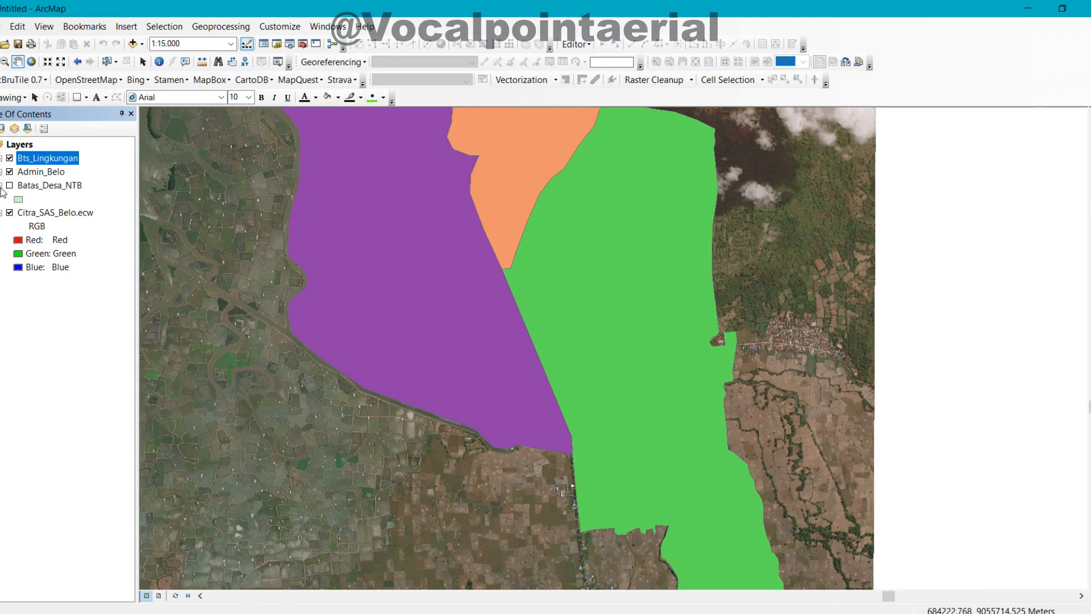
left_click(2, 186)
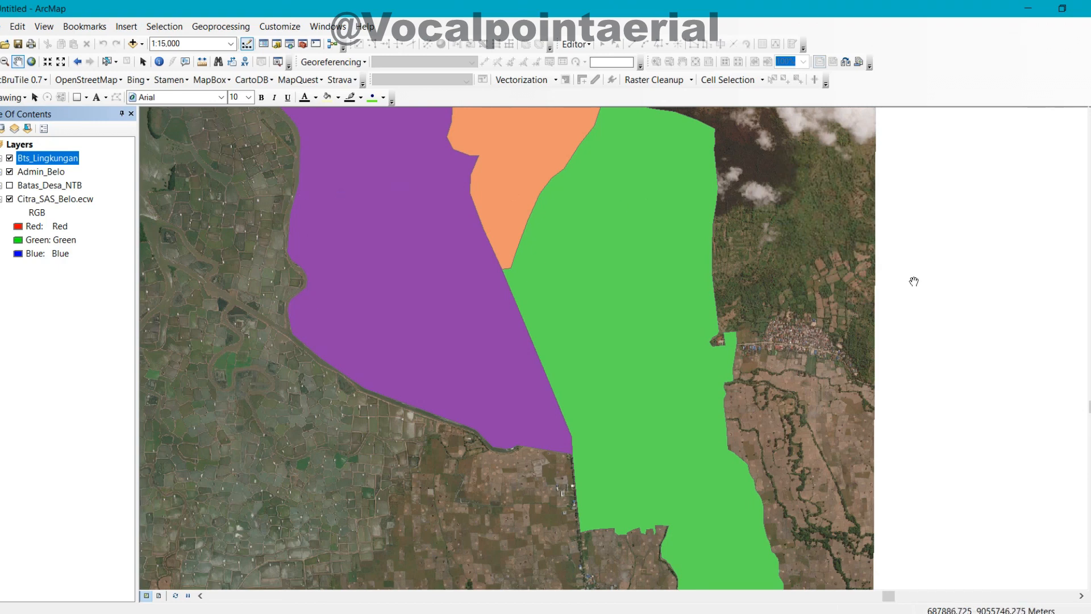
Browse the catalog's folder connections to the folder Pelatihan\SHP\Desa Belo\New.
mouse_move(1090, 133)
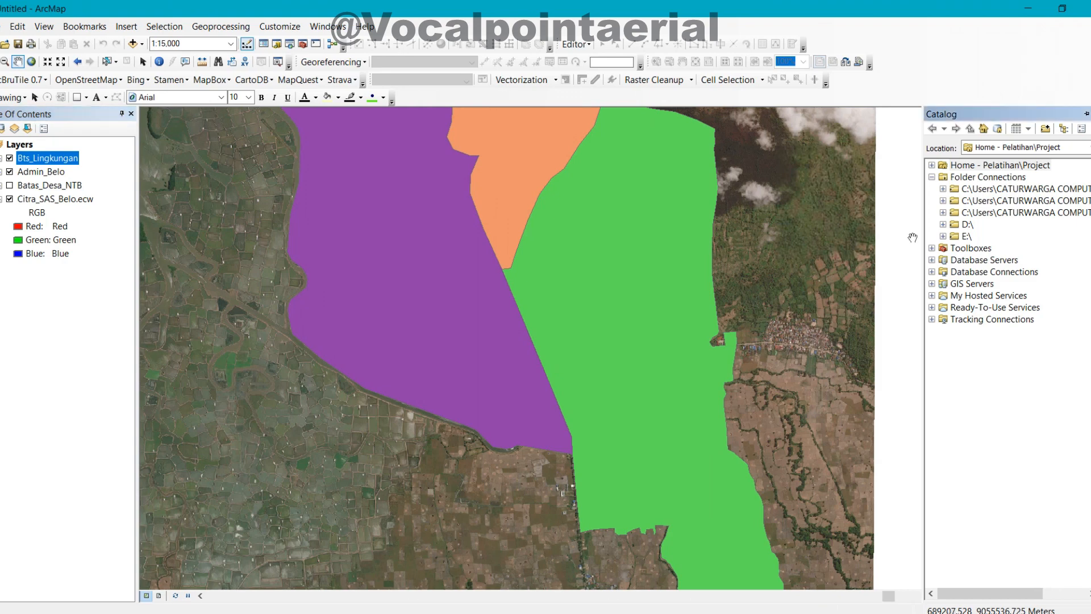
left_click(942, 200)
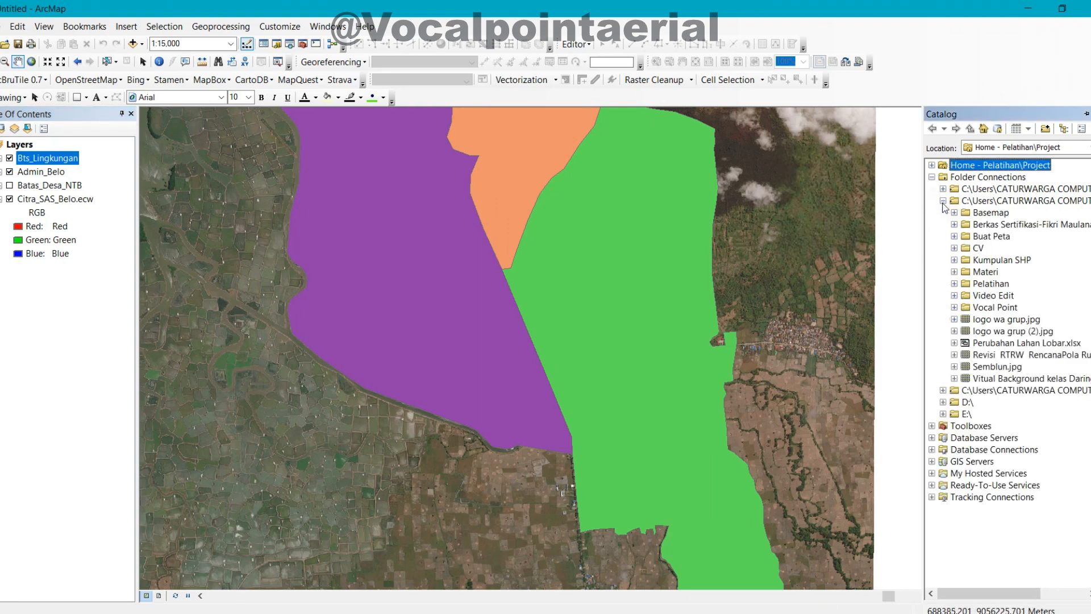
left_click(953, 284)
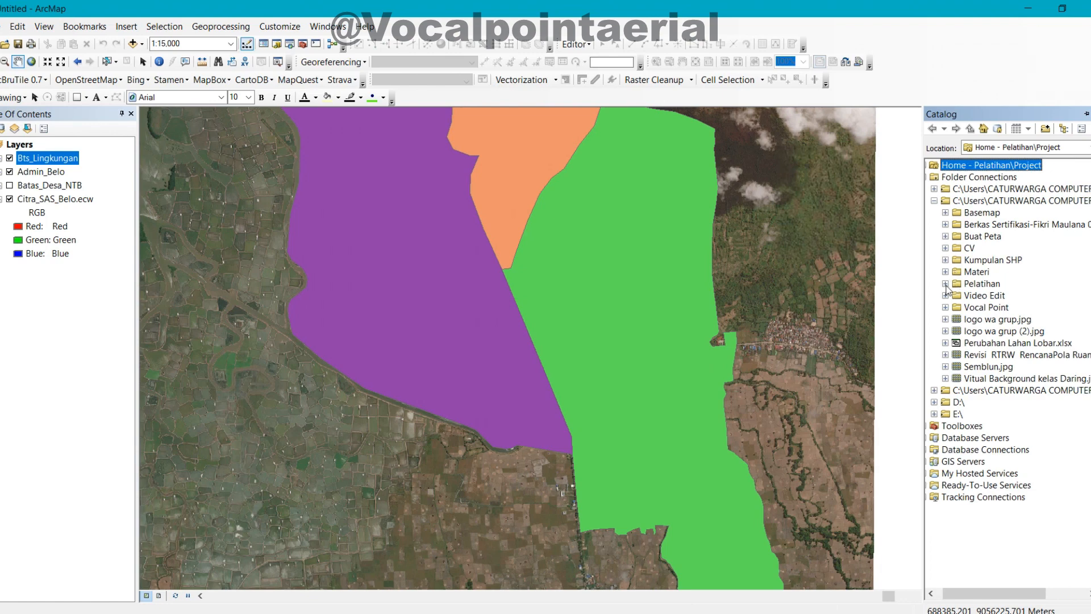
left_click(945, 284)
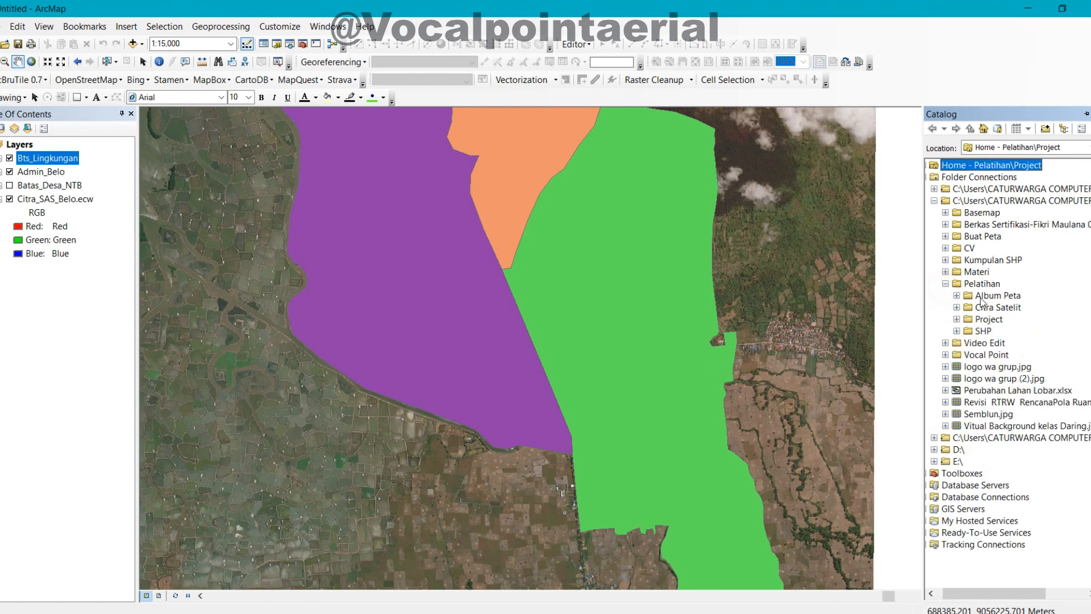
left_click(957, 332)
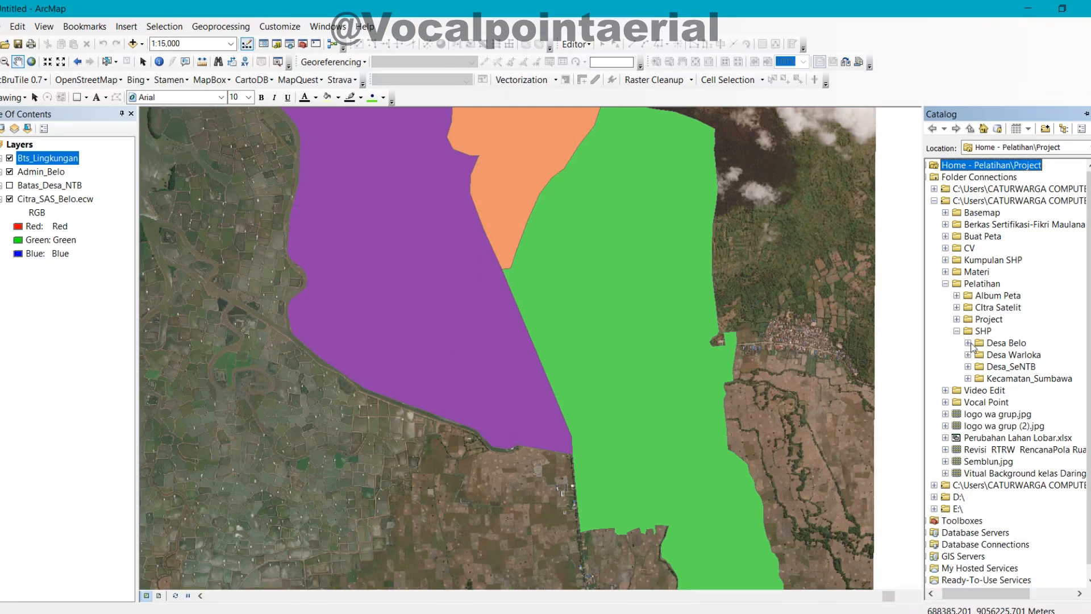
left_click(968, 343)
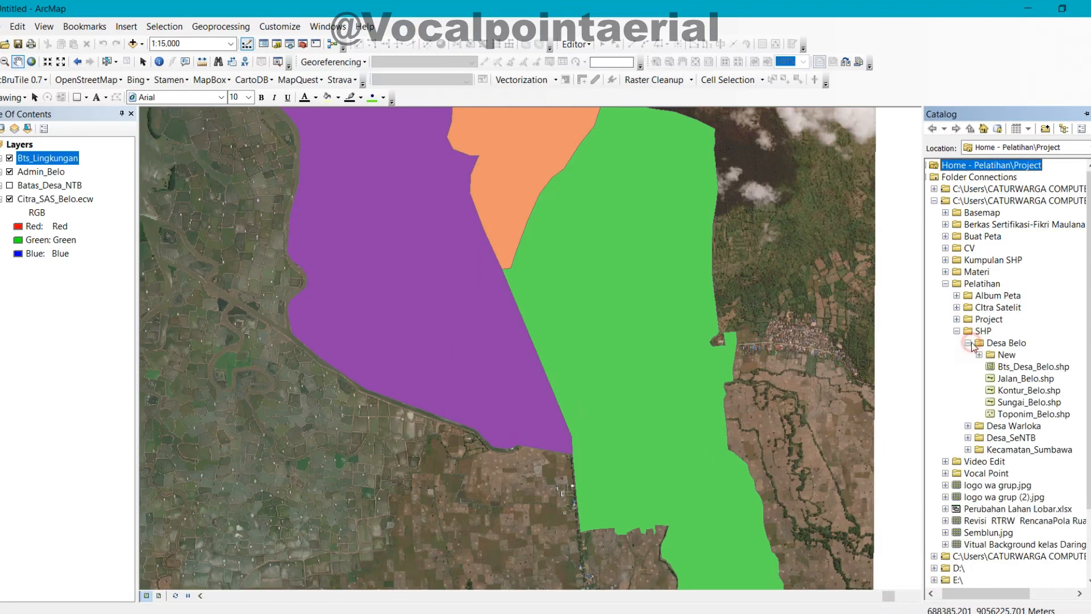
left_click(979, 356)
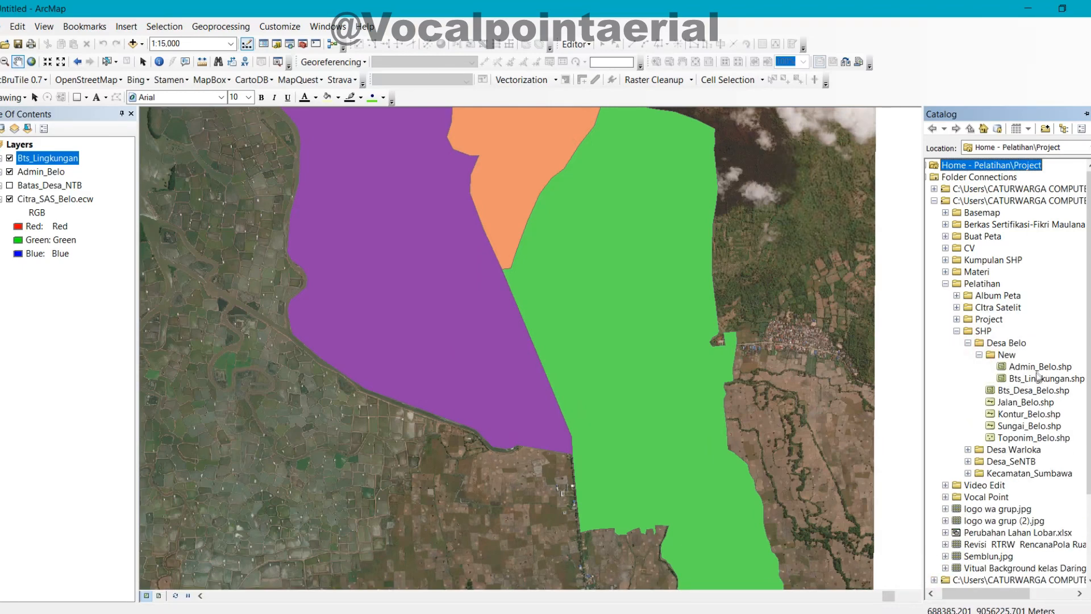
Start a new shapefile in the New folder, named Jaringan_Jalan, with the feature type Polyline.
right_click(1005, 355)
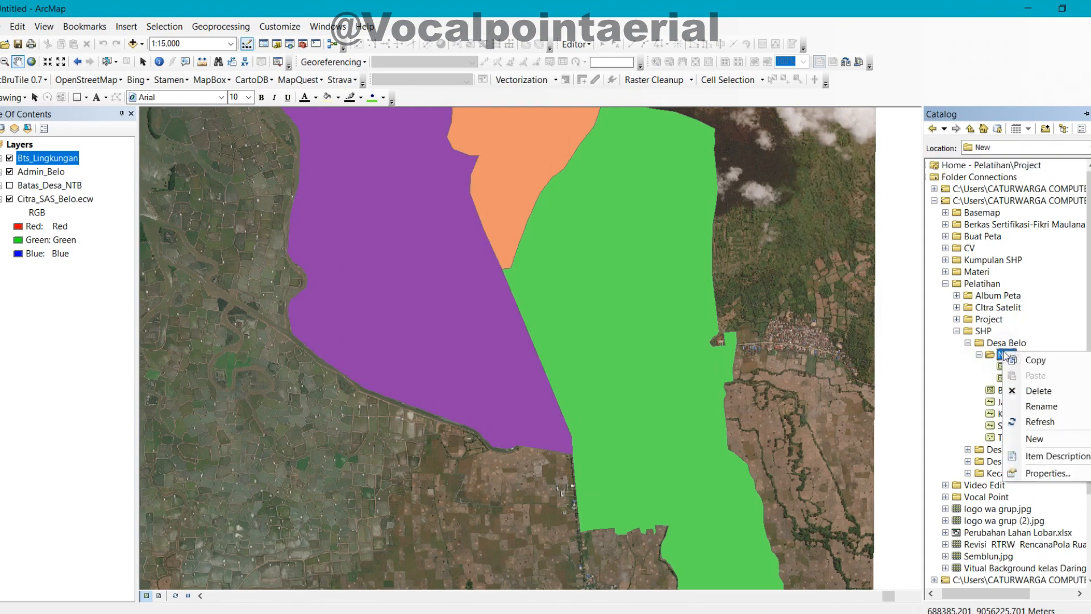
mouse_move(1054, 437)
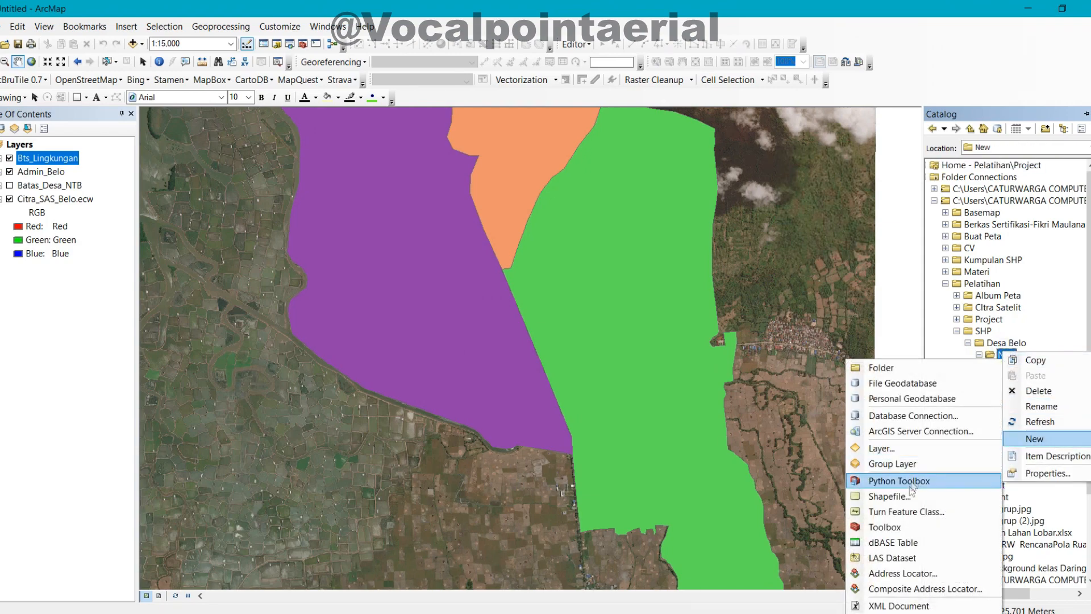
left_click(889, 496)
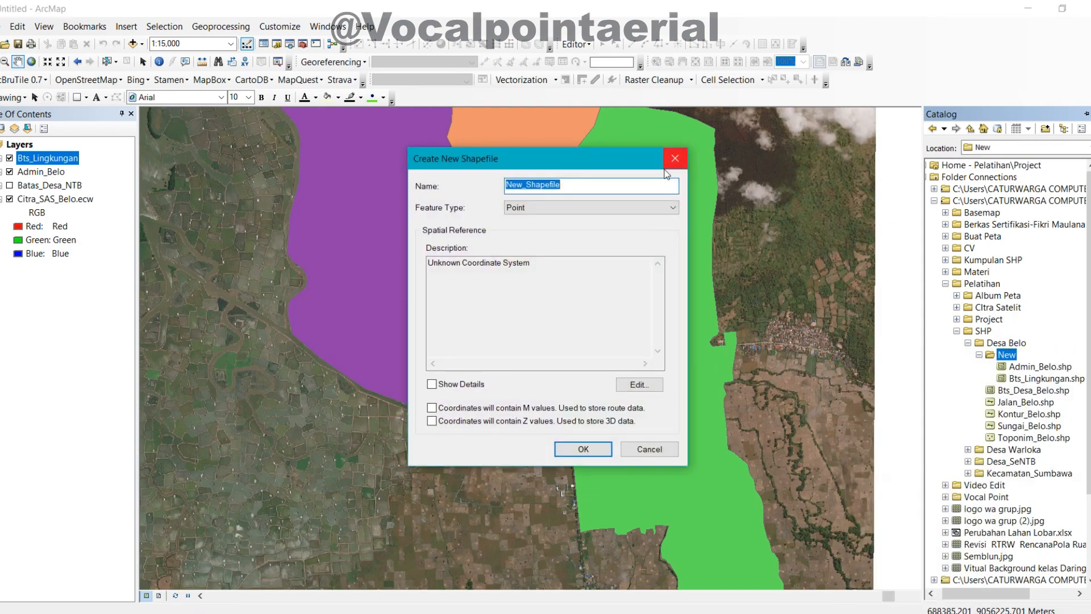
type("Ja")
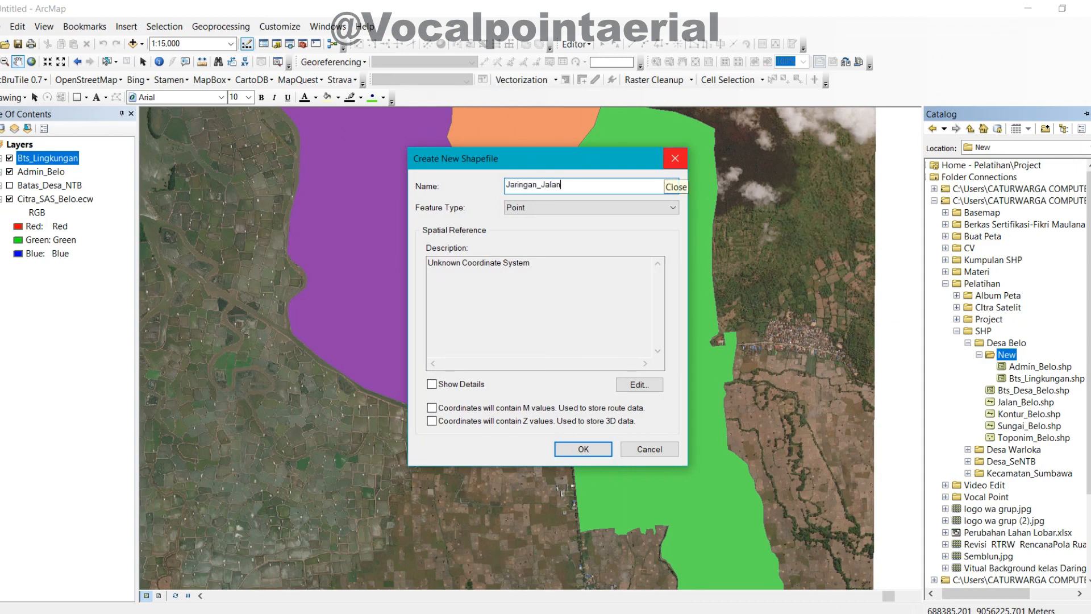
type("ringan_Jalan")
left_click(671, 208)
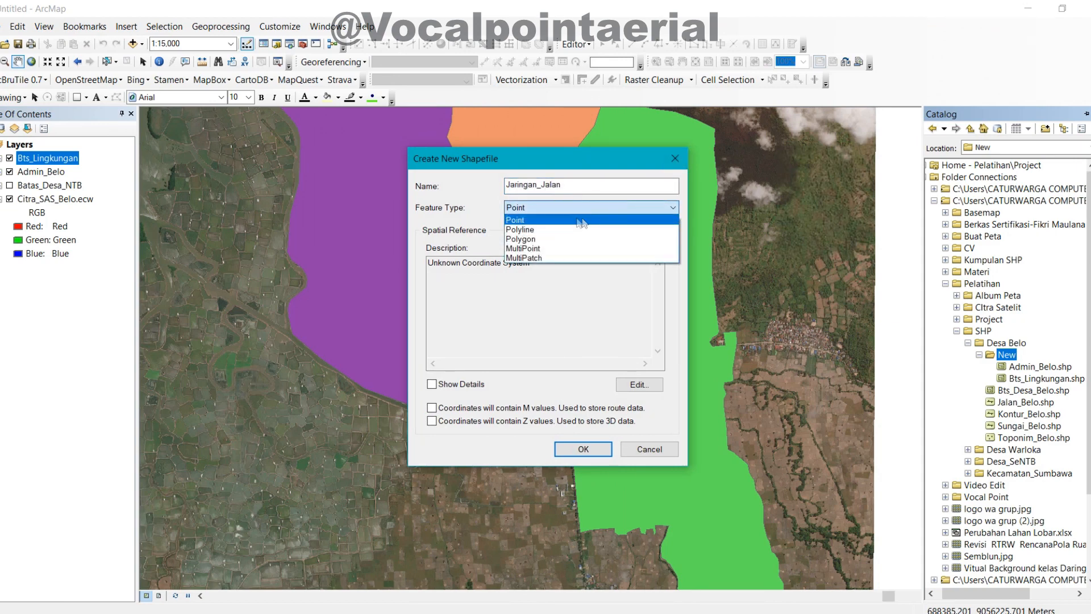
left_click(534, 230)
Assign the WGS 1984 UTM Zone 50S coordinate system to the new shapefile and create it.
left_click(639, 385)
left_click(494, 211)
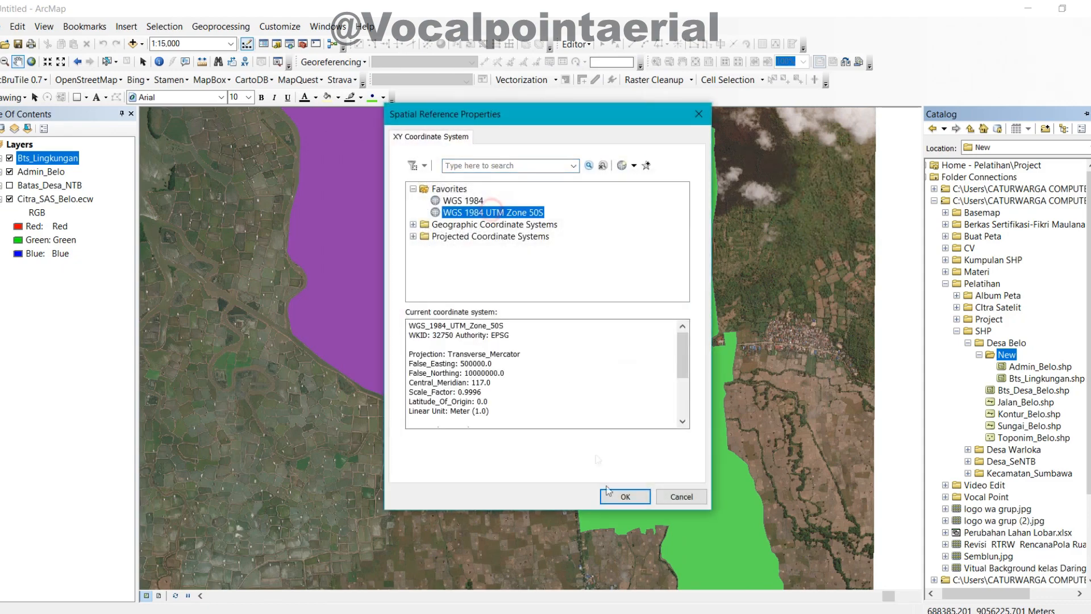
left_click(625, 496)
left_click(587, 444)
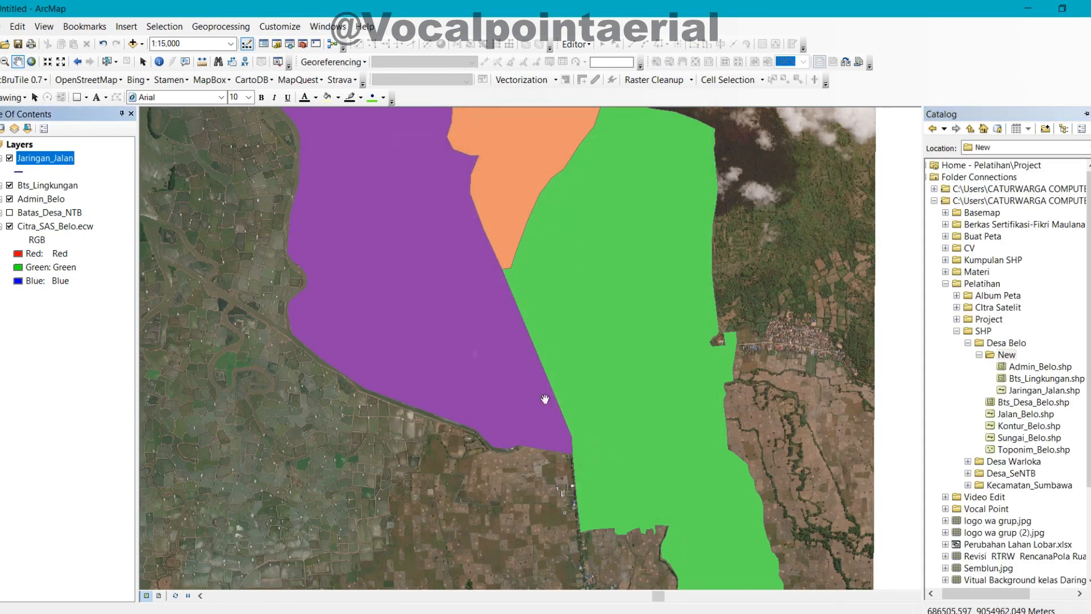
Hide the Bts_Lingkungan layer on the map.
left_click_drag(475, 265, 500, 333)
left_click_drag(310, 143, 247, 319)
left_click_drag(348, 358, 374, 196)
left_click_drag(482, 407, 437, 404)
scroll(414, 320, "down", 1)
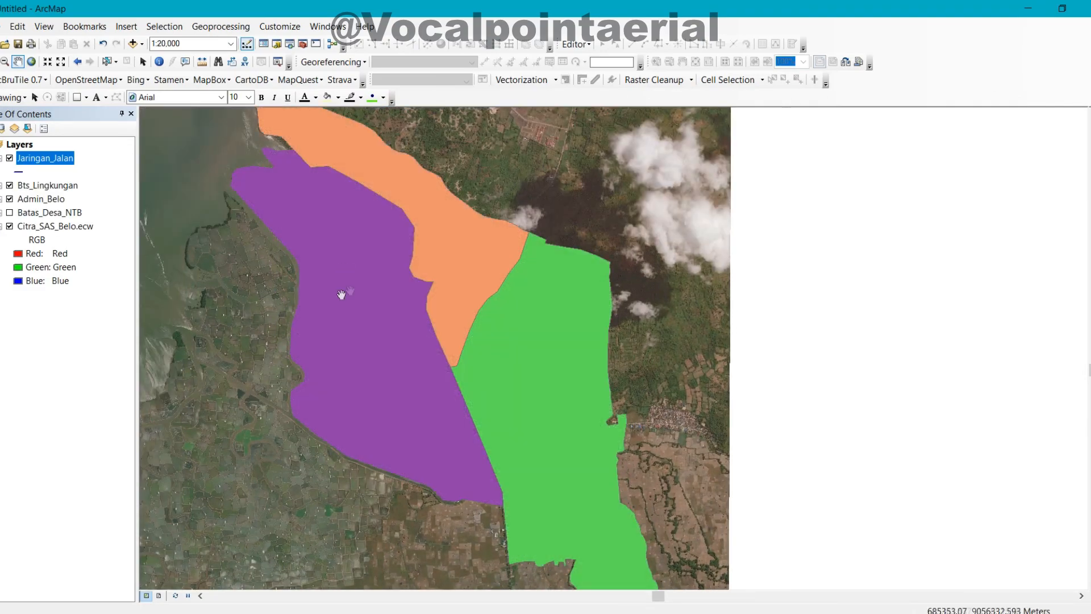
left_click_drag(337, 228, 360, 292)
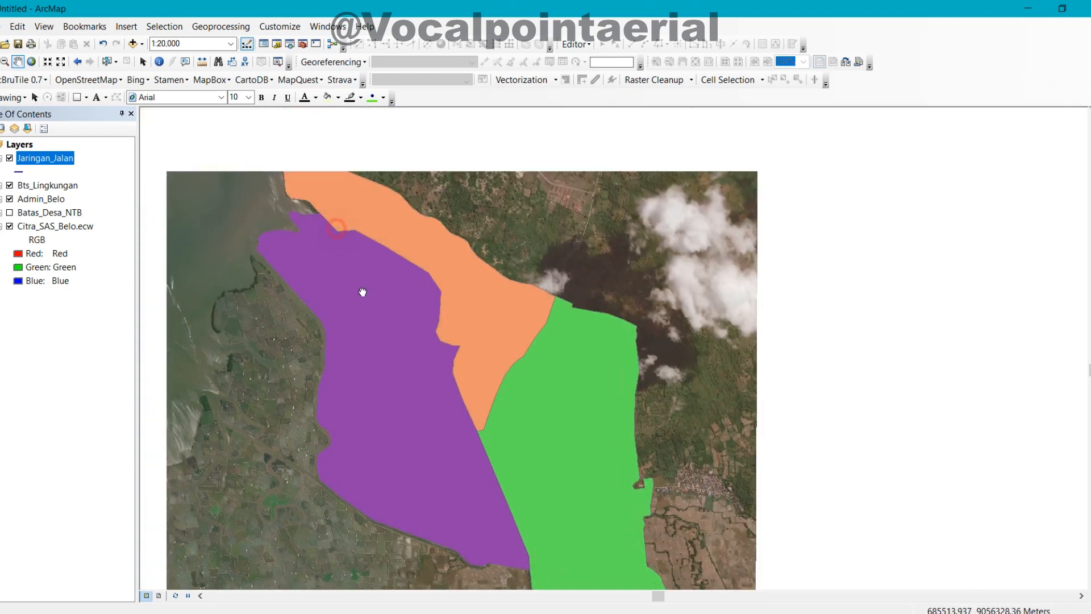
left_click(9, 185)
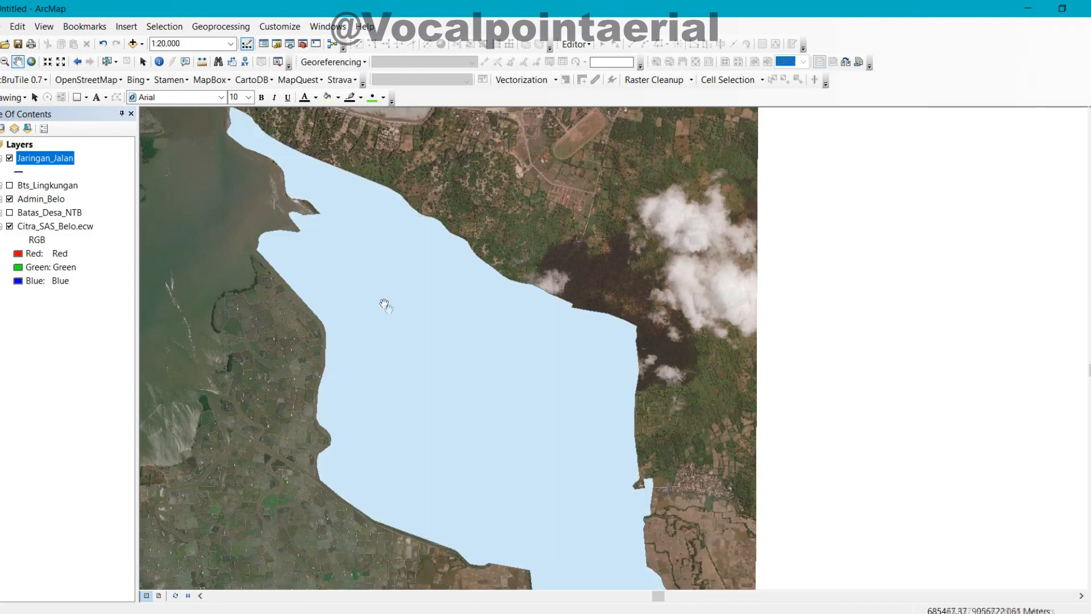
Symbolize the Admin_Belo layer with no fill color and a black outline.
left_click(3, 199)
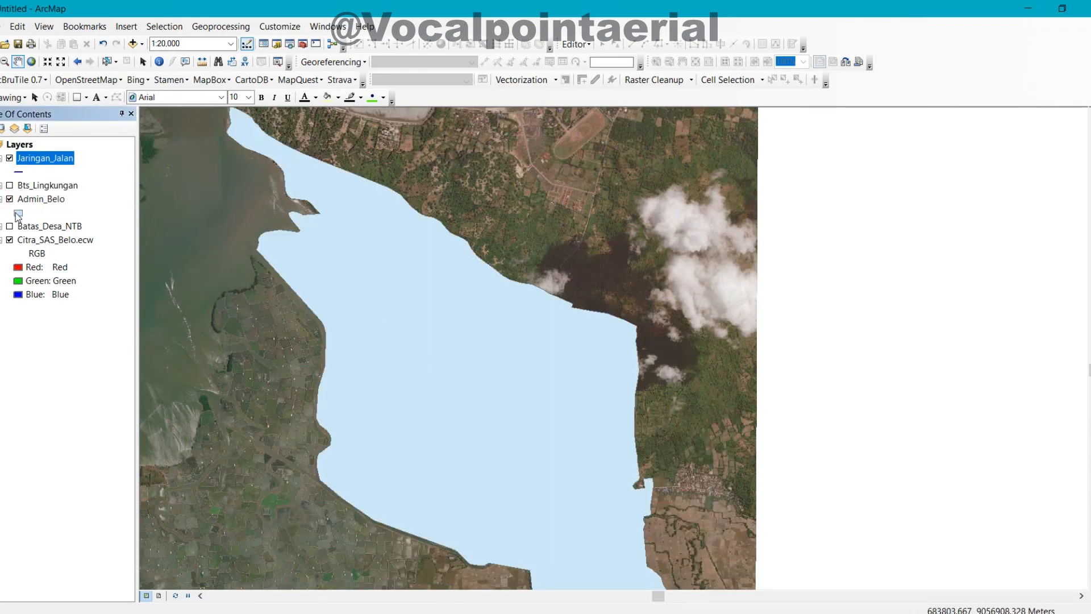
left_click(18, 214)
left_click(811, 210)
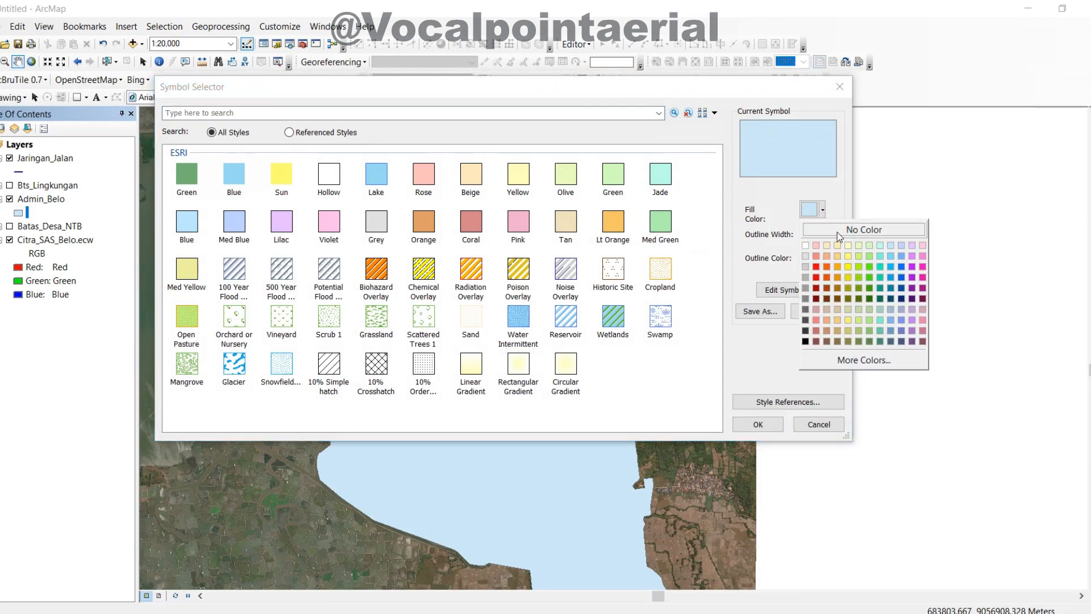
left_click(837, 232)
left_click(813, 259)
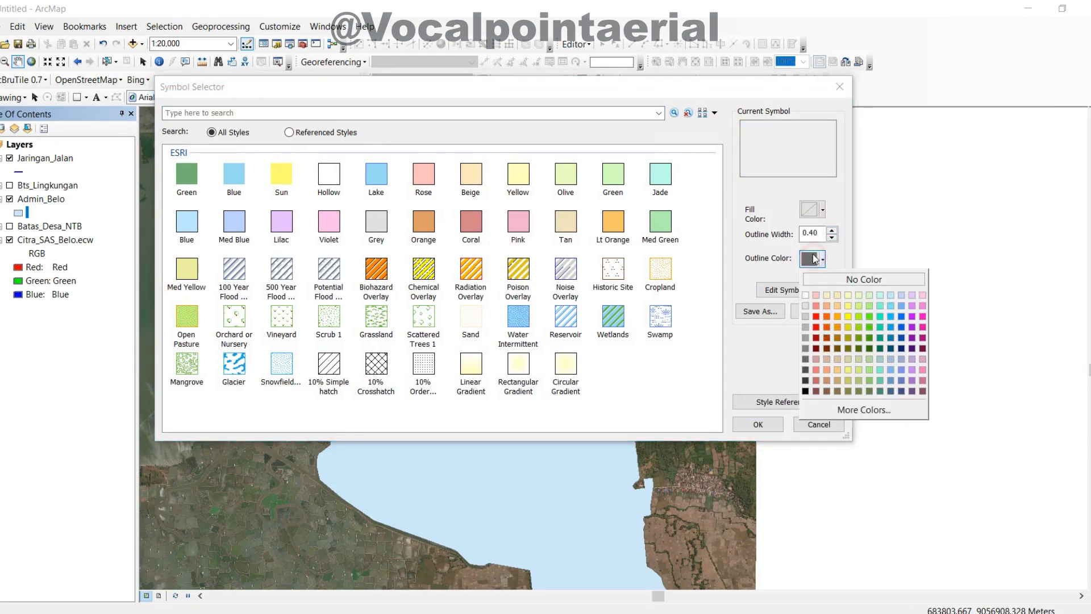
left_click(805, 391)
left_click(758, 423)
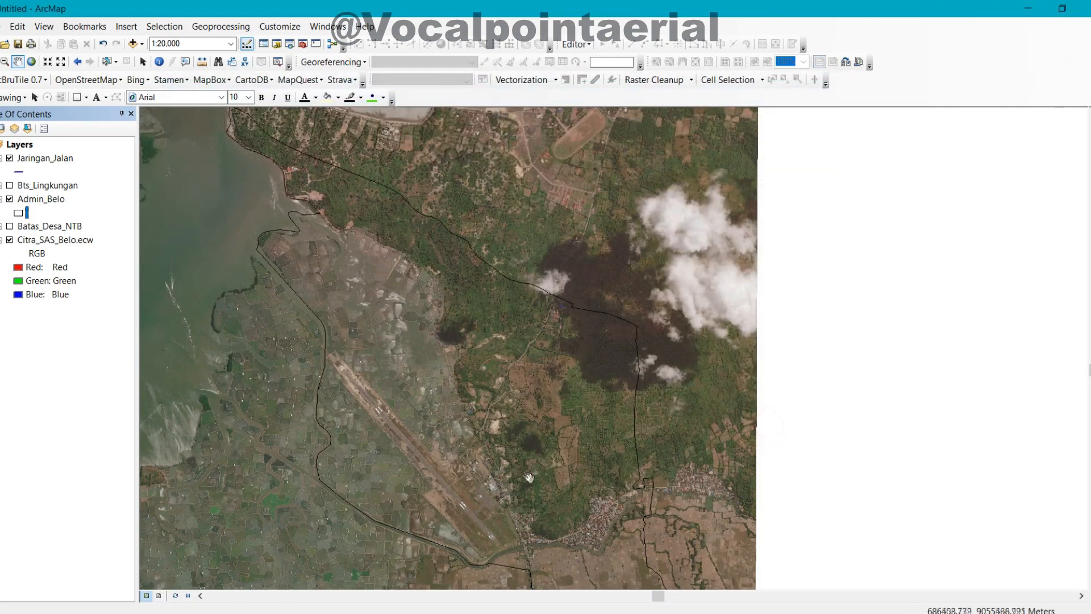
Change the Admin_Belo boundary symbol to a red outline with a width of 1.
left_click_drag(533, 476, 456, 192)
scroll(532, 418, "up", 2)
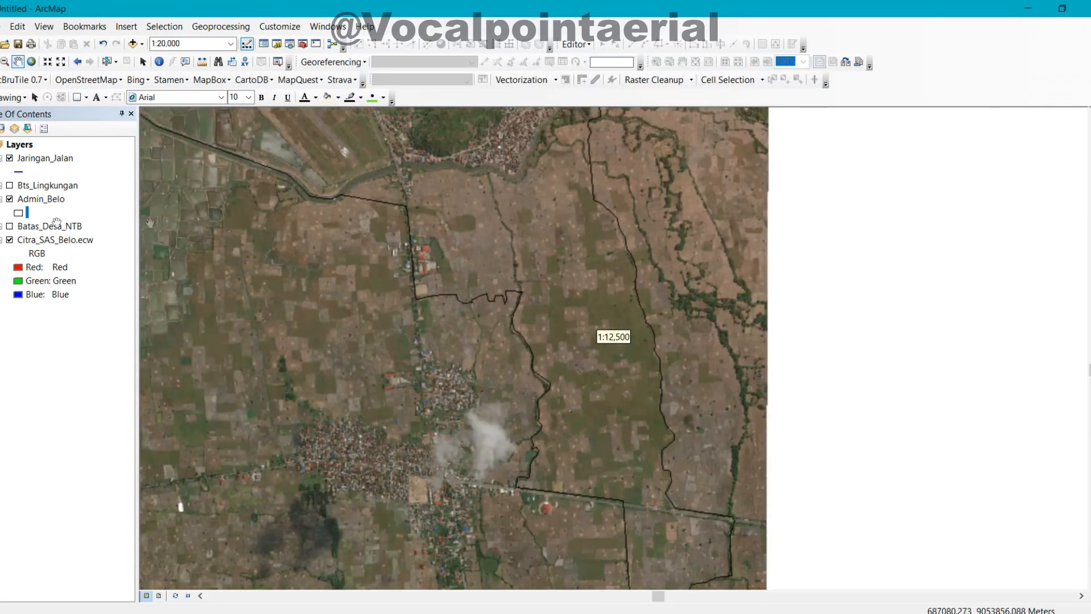
left_click(19, 213)
left_click(810, 261)
left_click(812, 314)
left_click(832, 231)
left_click(831, 230)
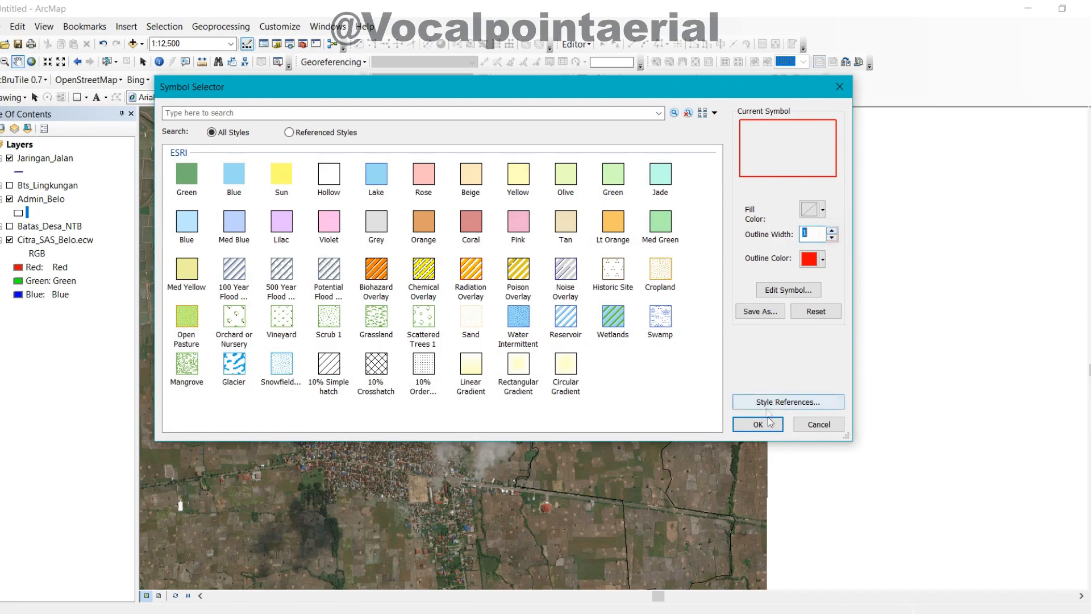
left_click(758, 423)
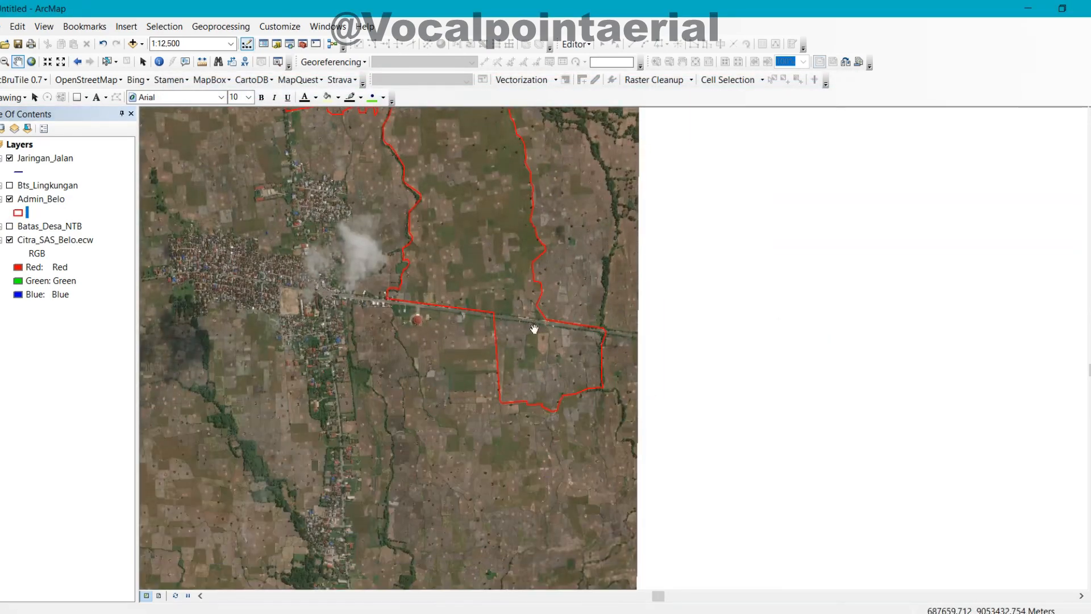
Zoom in to 1:5,000 on the road beside the airstrip and the riverside village within the Admin_Belo boundary.
left_click_drag(492, 241, 586, 449)
left_click_drag(515, 250, 604, 477)
scroll(435, 393, "up", 2)
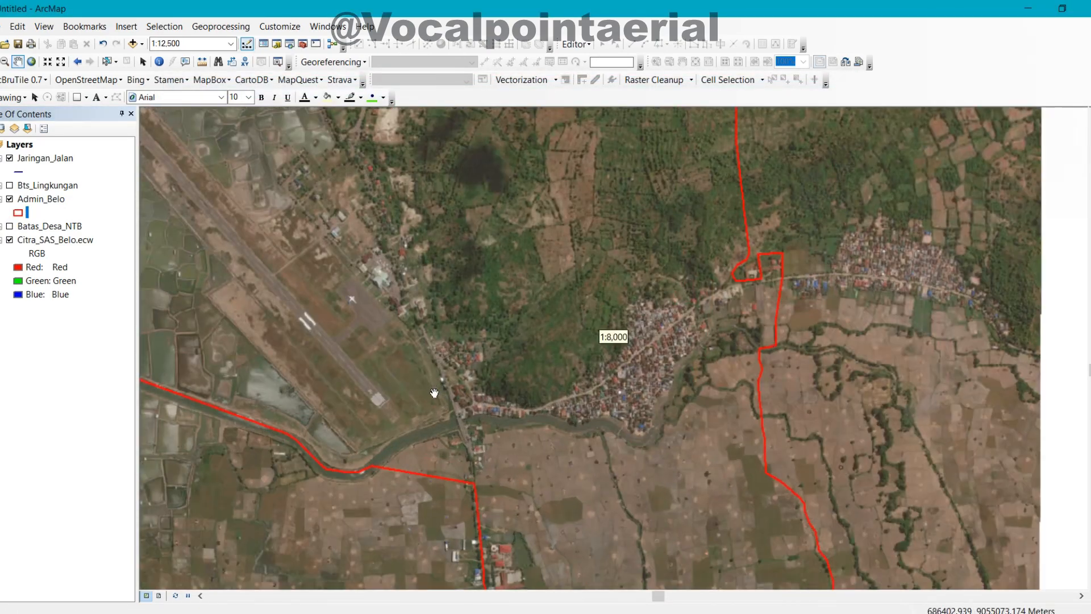
scroll(509, 426, "up", 2)
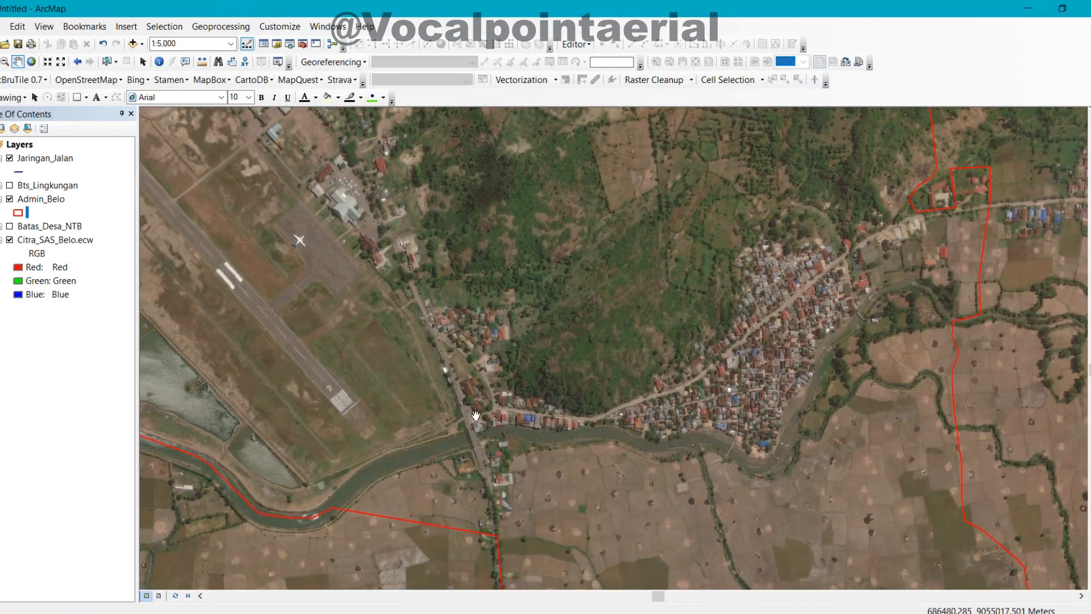
Examine the roads through the riverside village, past the airstrip and across the fields south of the river within the Admin_Belo boundary.
left_click_drag(476, 416, 604, 334)
left_click_drag(1011, 157, 645, 312)
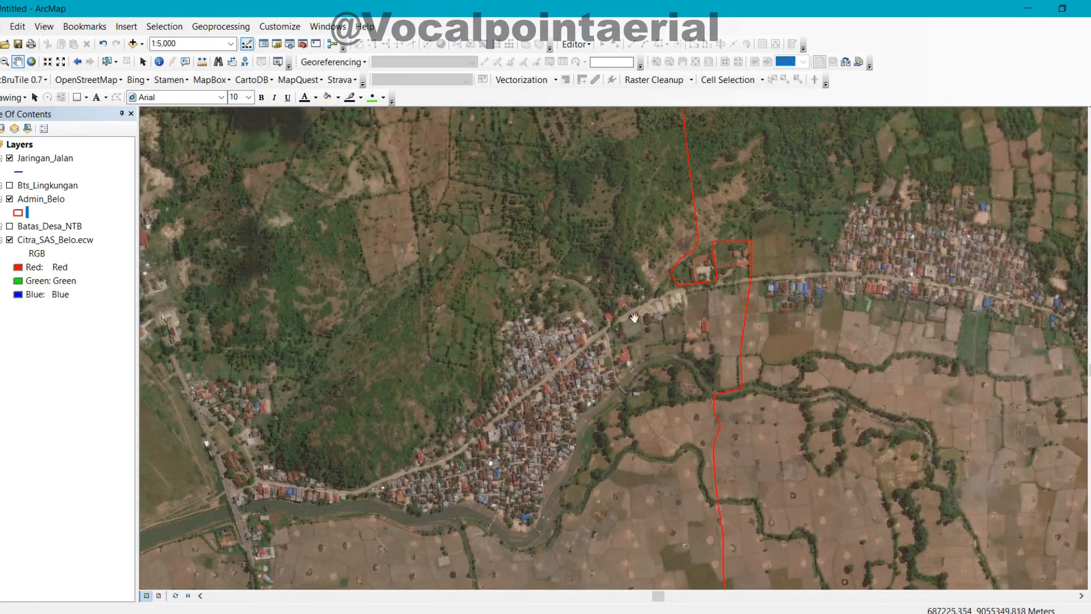
scroll(642, 326, "up", 3)
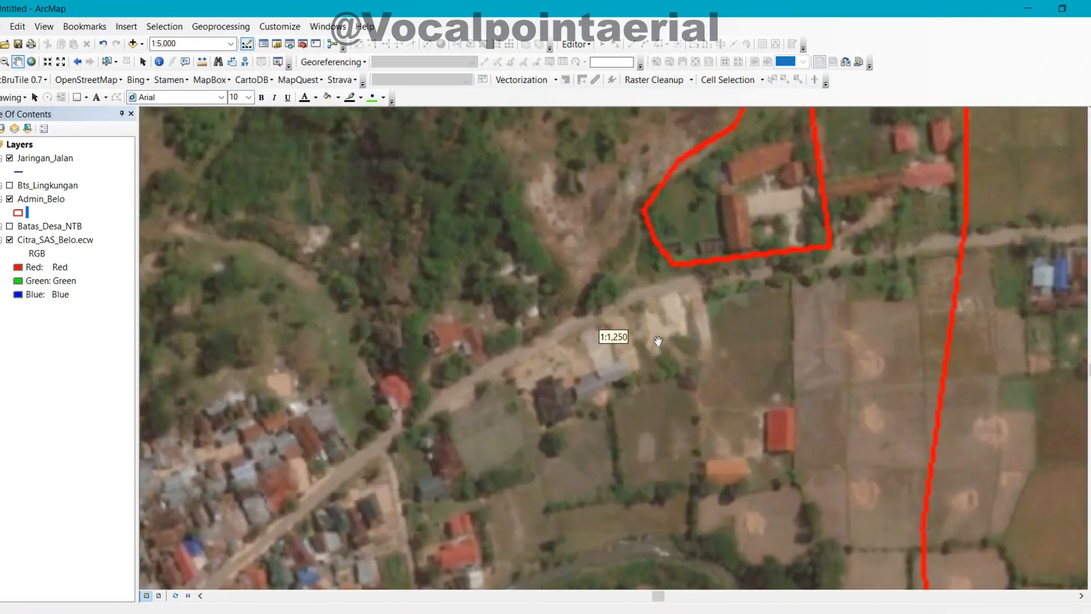
scroll(657, 341, "down", 2)
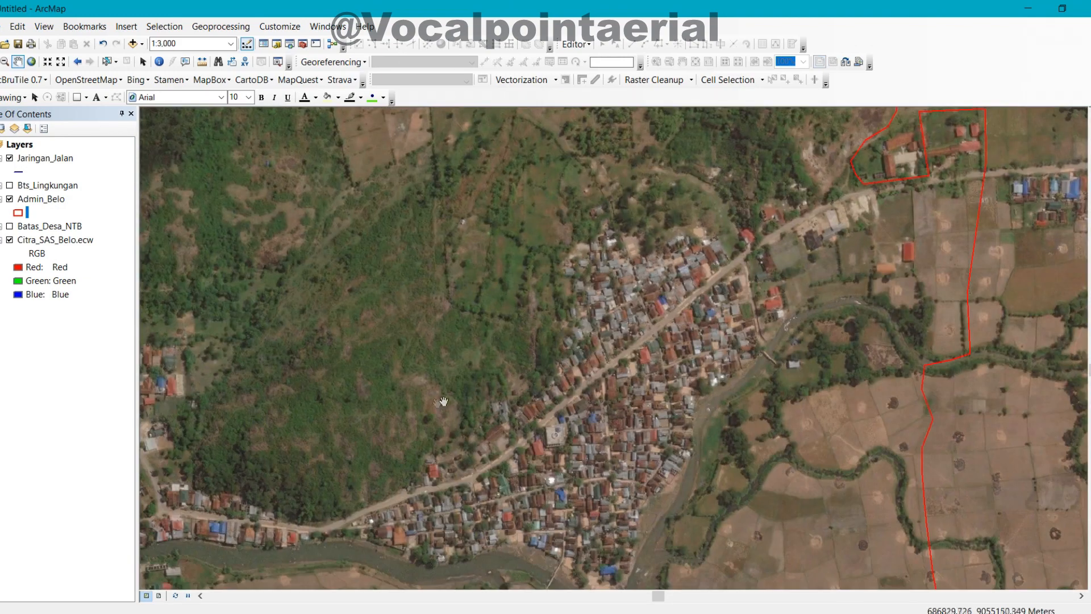
left_click_drag(318, 436, 803, 191)
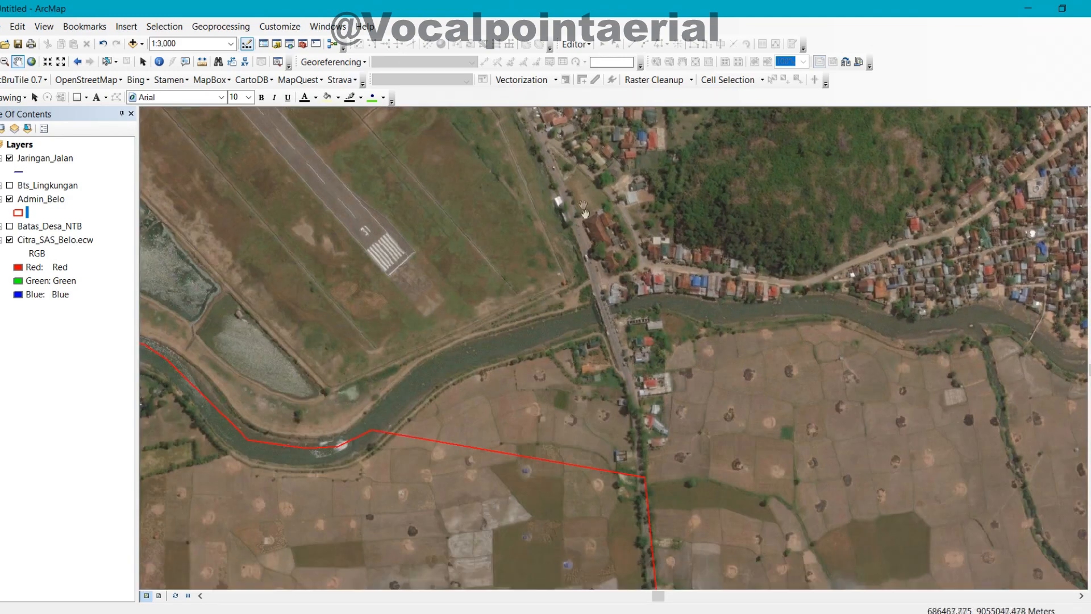
left_click_drag(548, 253, 566, 495)
scroll(498, 358, "down", 2)
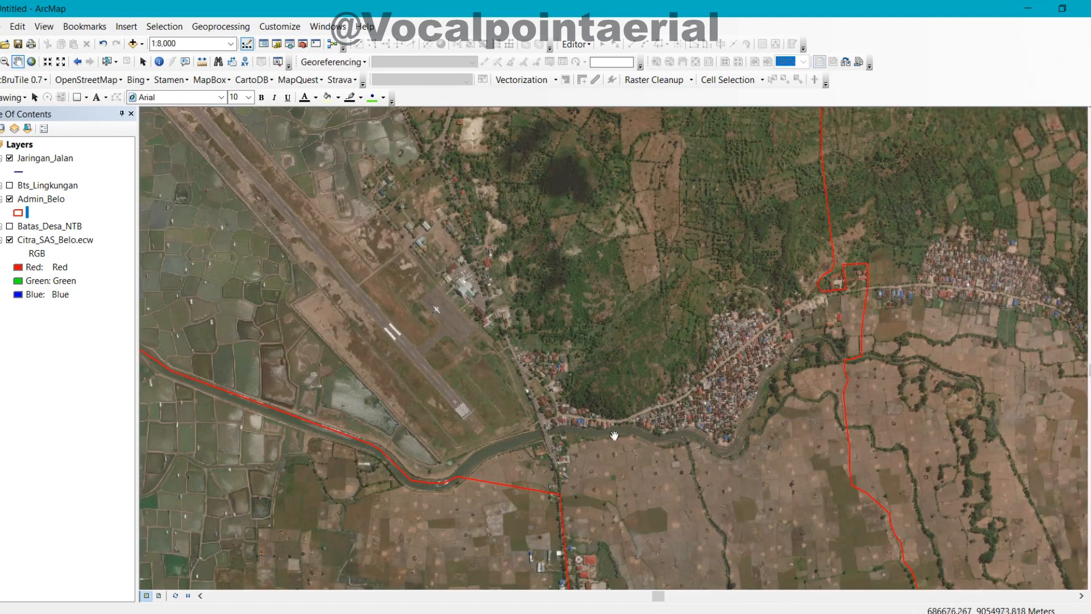
left_click_drag(571, 489, 502, 246)
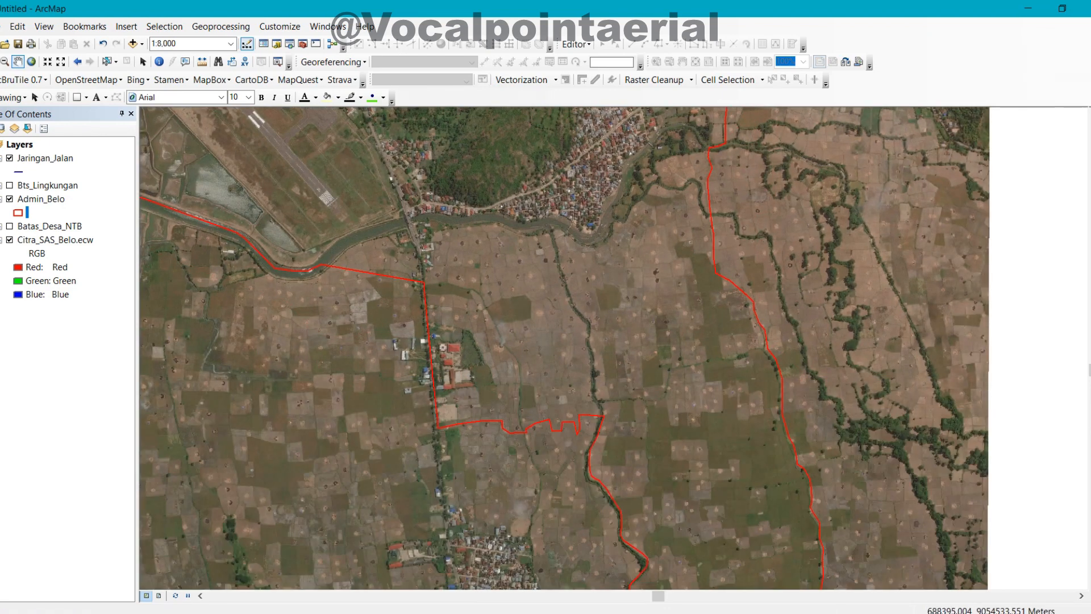
Start an edit session on the Jaringan_Jalan layer and choose its feature template for drawing lines.
left_click(588, 45)
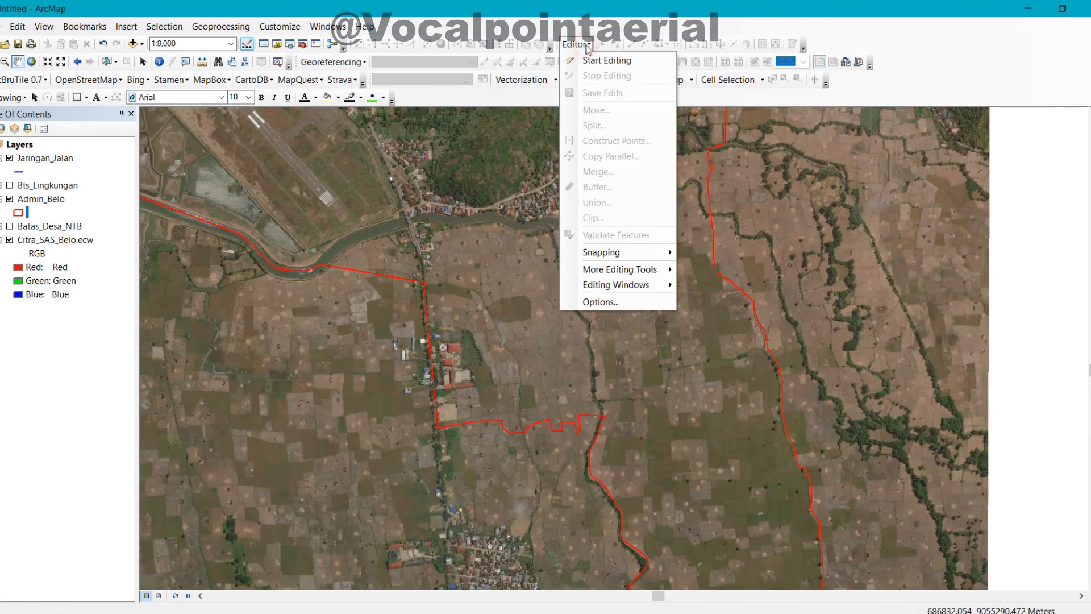
left_click(613, 61)
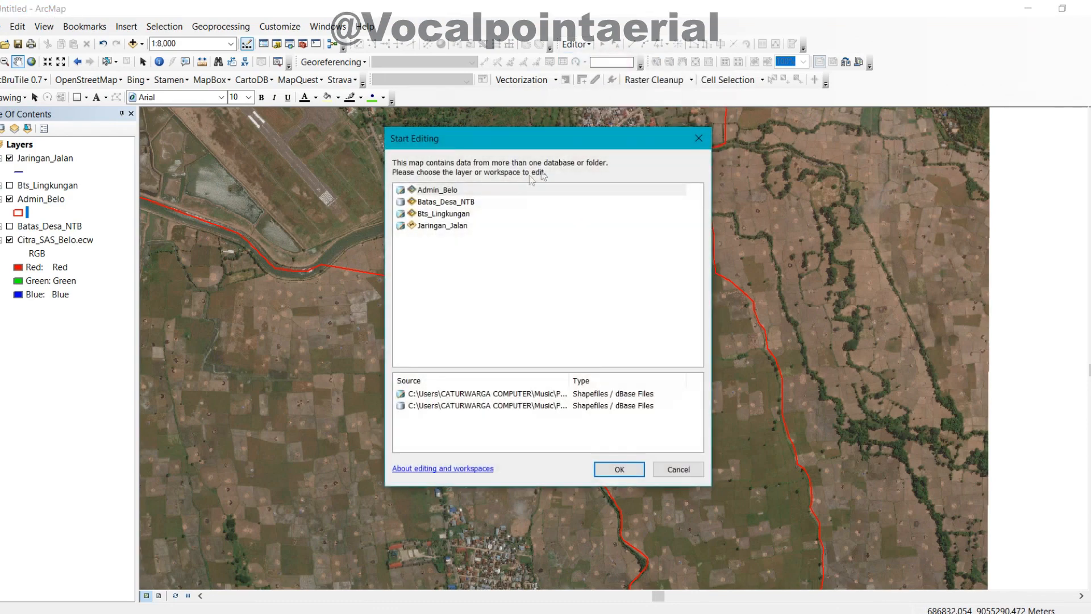
left_click(440, 226)
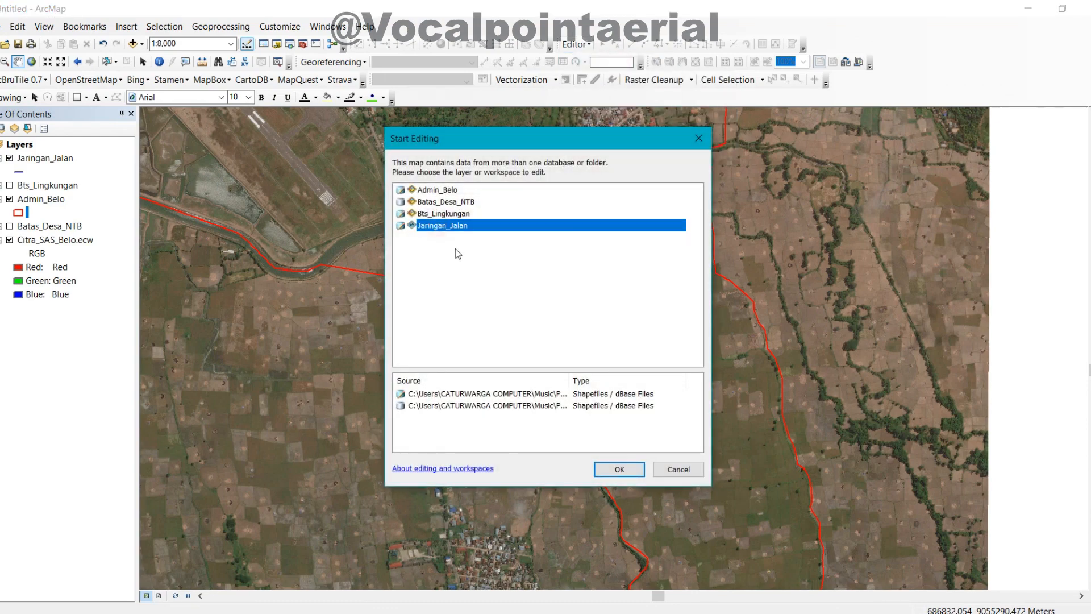
left_click(619, 469)
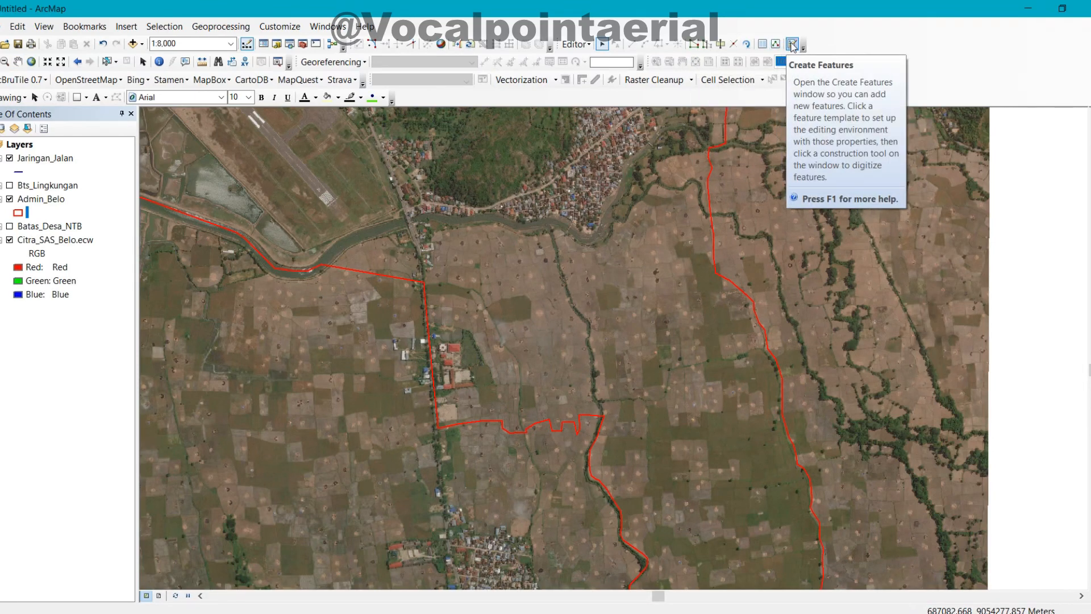
left_click(792, 44)
left_click(980, 204)
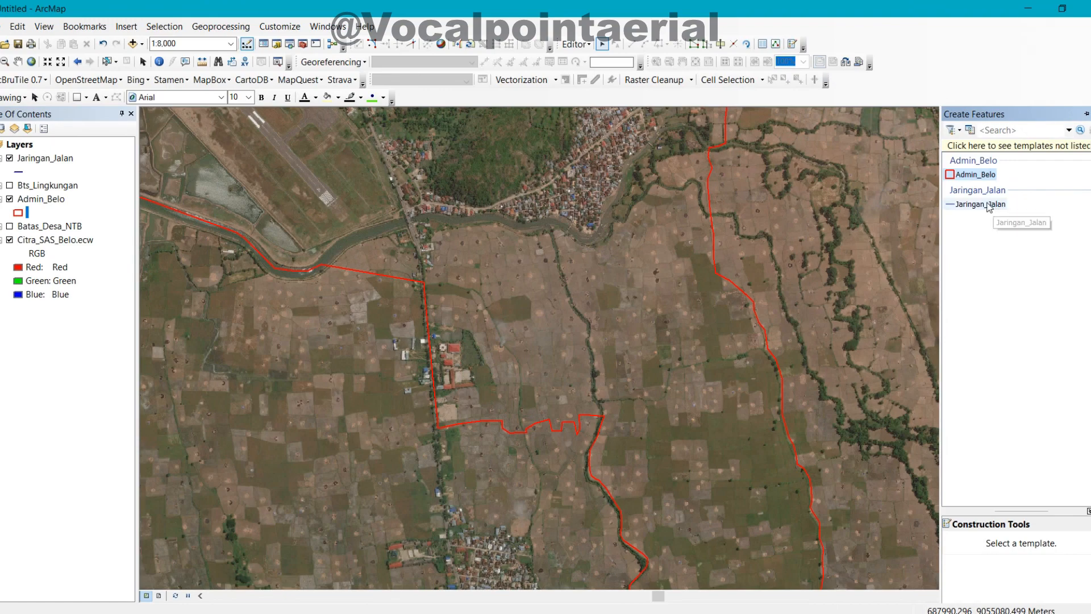
Examine the course of the main road from the boundary corner south of the bridge to the area north of the airport.
scroll(461, 345, "up", 4)
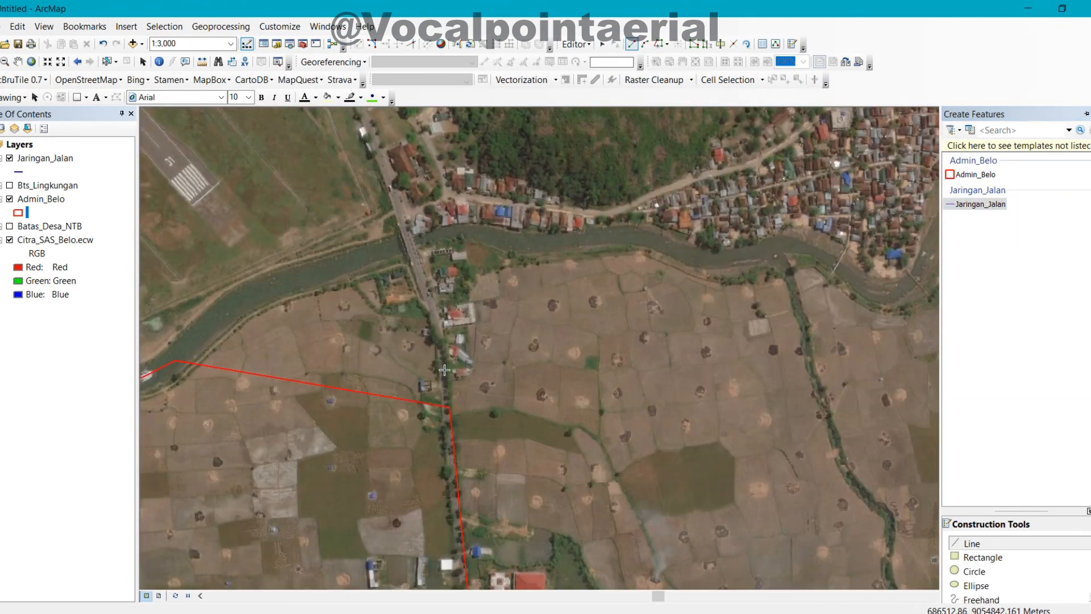
left_click_drag(386, 224, 472, 432)
scroll(472, 432, "down", 2)
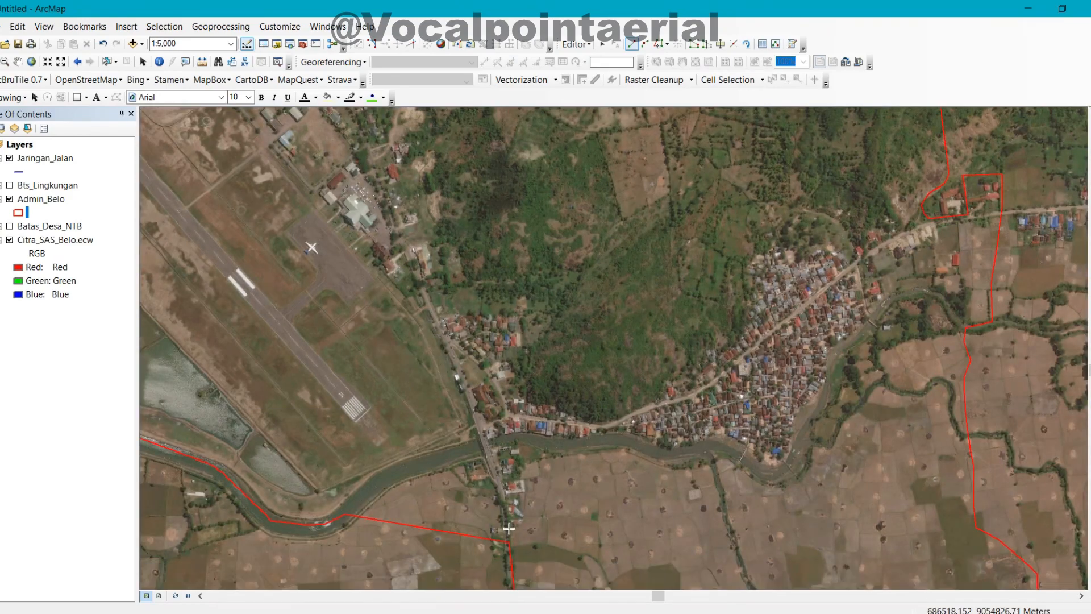
left_click_drag(503, 517, 419, 274)
left_click_drag(412, 236, 479, 441)
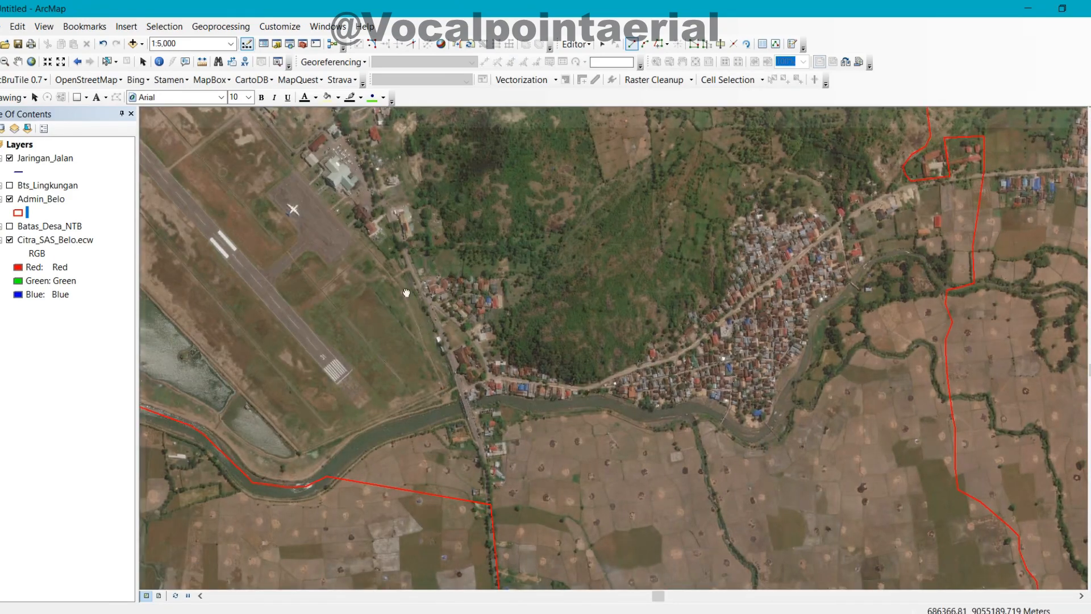
left_click_drag(412, 267, 488, 507)
scroll(418, 349, "down", 2)
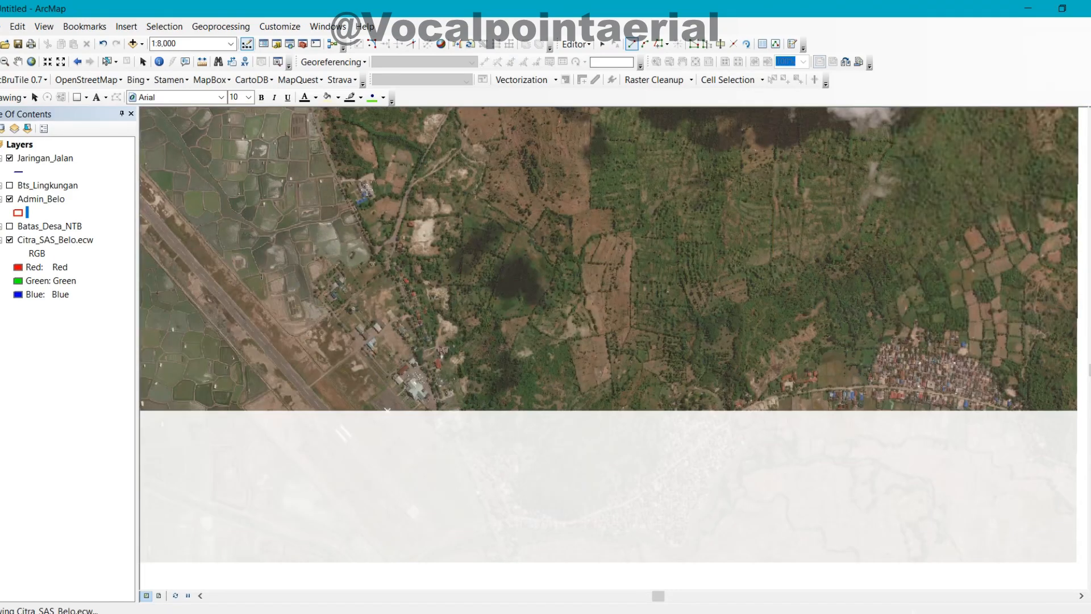
left_click_drag(382, 222, 500, 495)
left_click_drag(396, 205, 445, 429)
left_click_drag(412, 365, 622, 517)
left_click_drag(427, 401, 248, 92)
left_click_drag(457, 368, 338, 5)
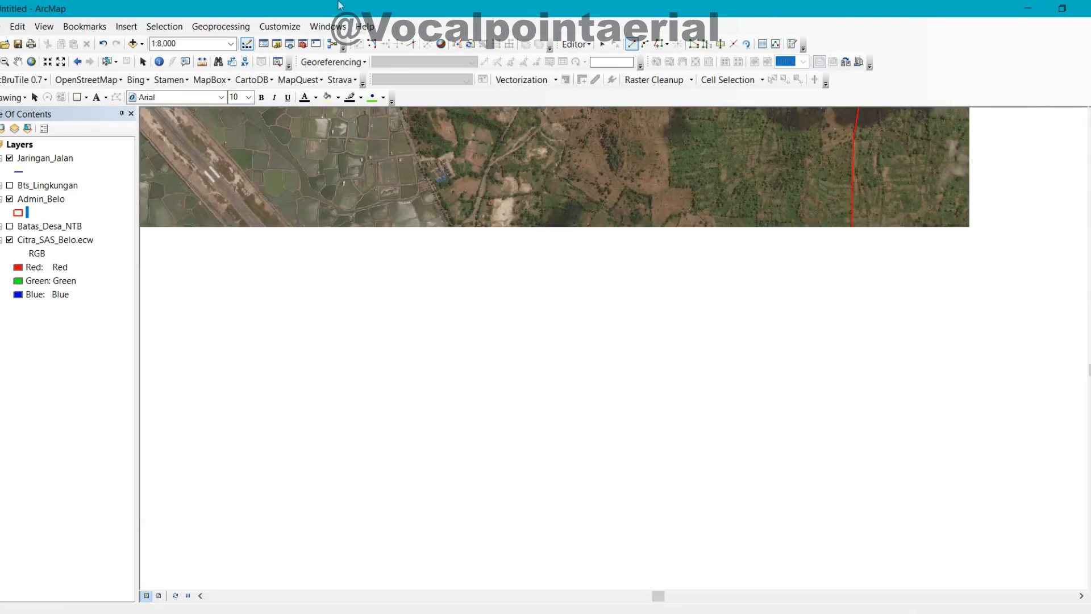
left_click_drag(590, 453, 435, 186)
scroll(434, 276, "down", 3)
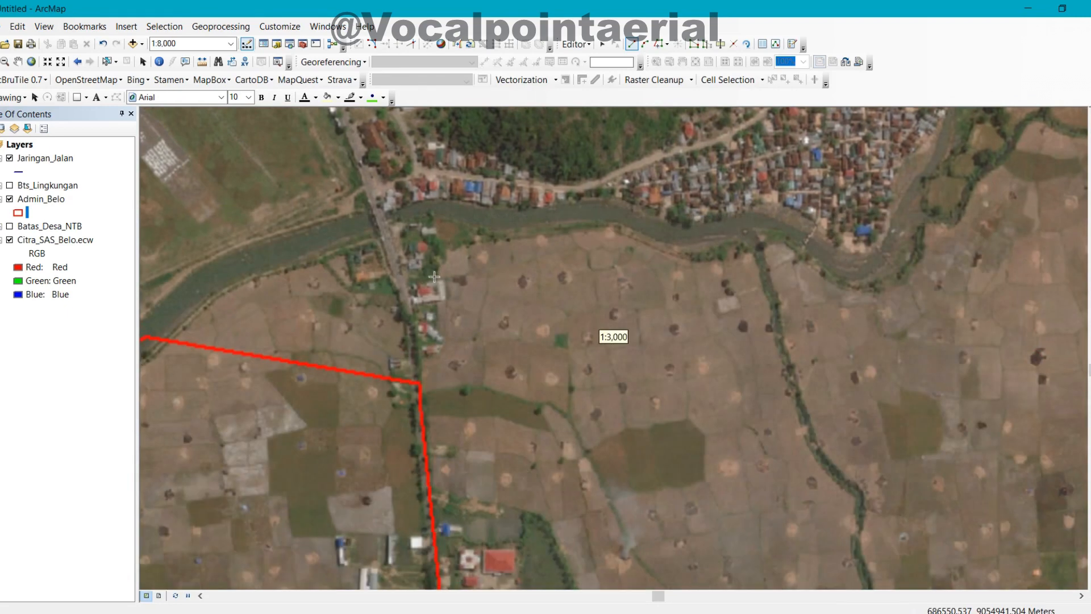
Start a Jaringan_Jalan line at the Admin_Belo boundary corner south of the bridge and trace the main road over the river and beside the airstrip.
left_click(421, 385)
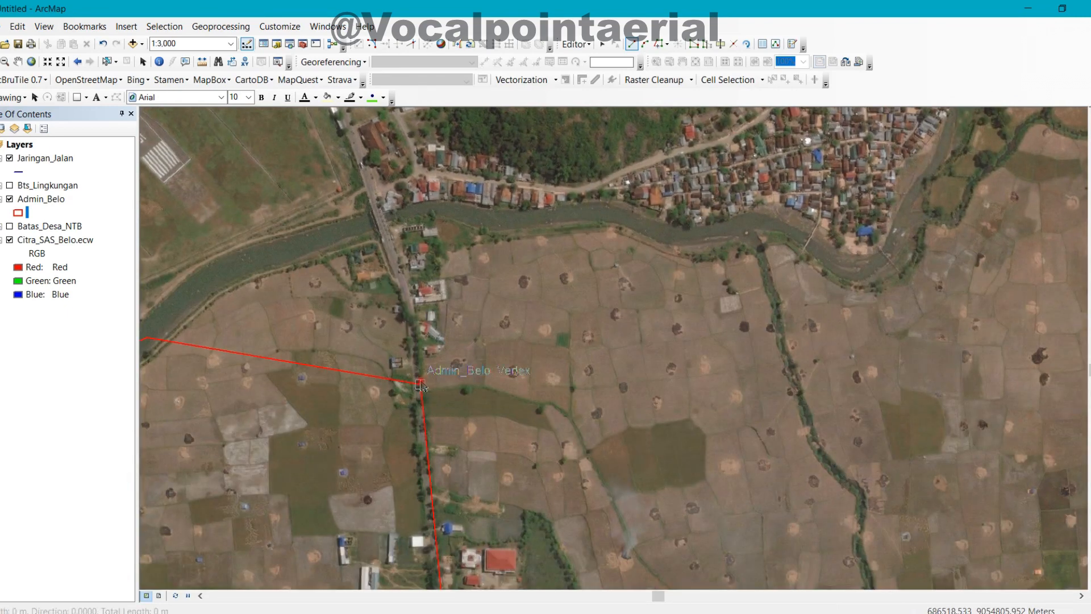
left_click(411, 307)
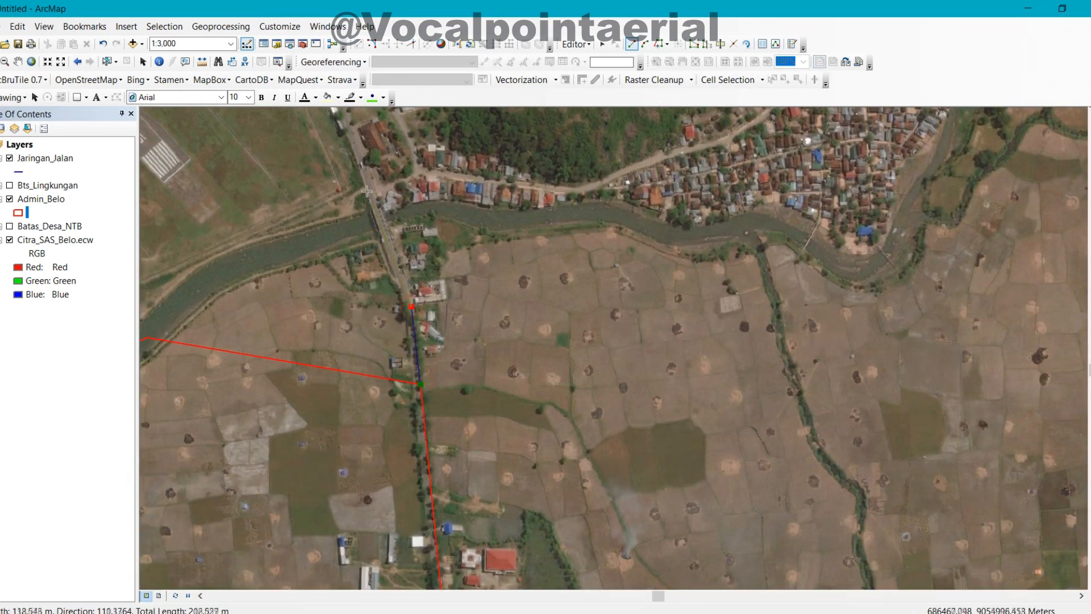
left_click(366, 169)
mouse_move(318, 149)
left_mouse_down()
mouse_move(452, 391)
mouse_move(483, 483)
left_mouse_up()
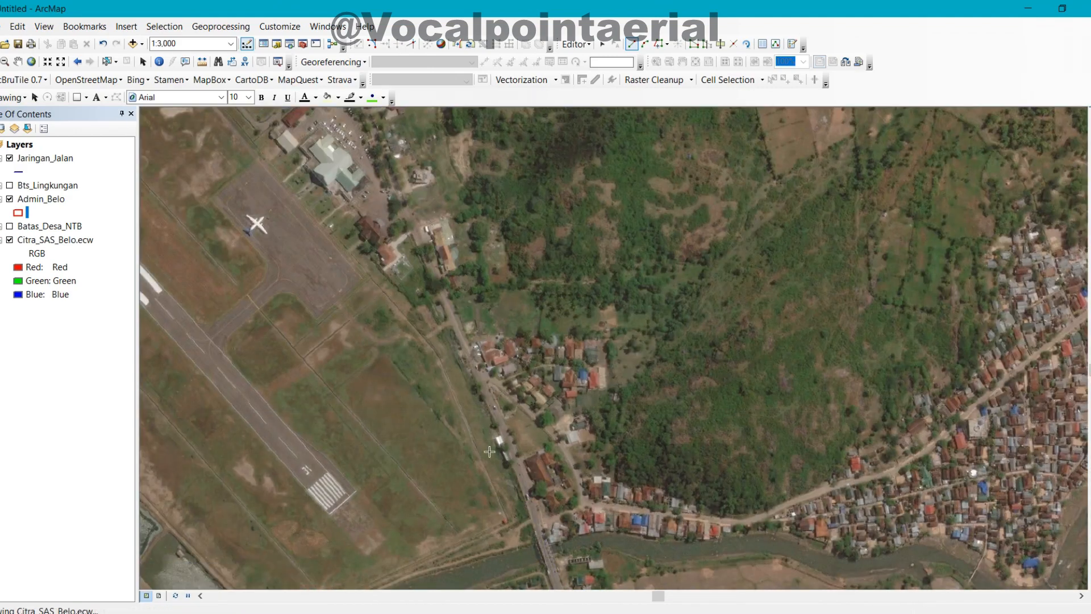
left_click(420, 246)
Continue tracing the main road northwest past the airport terminal and the road junction to the edge of the fish ponds.
left_click_drag(403, 227, 516, 498)
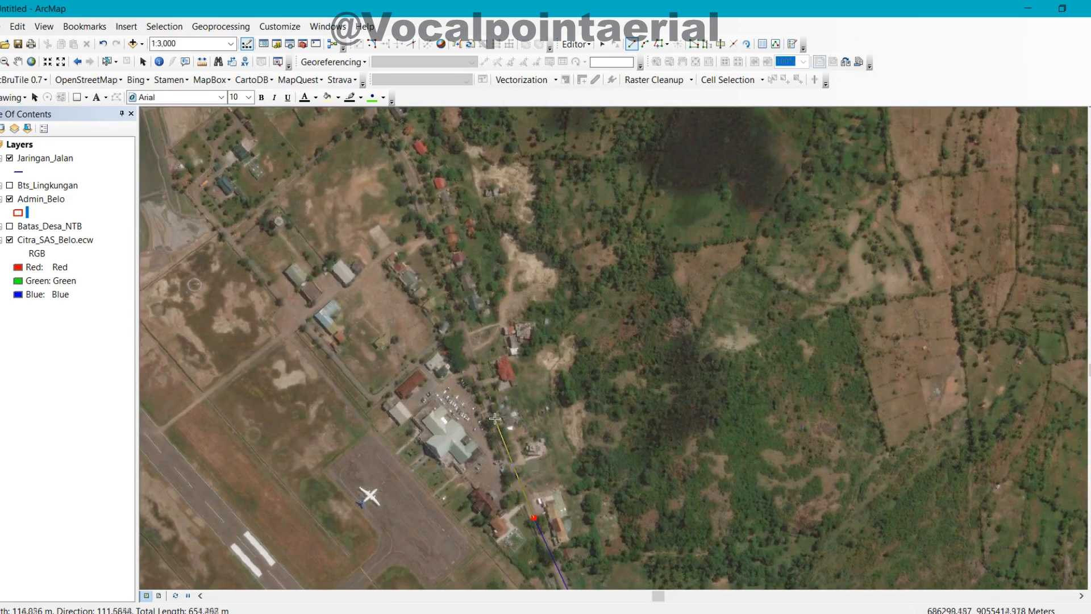
left_click(474, 367)
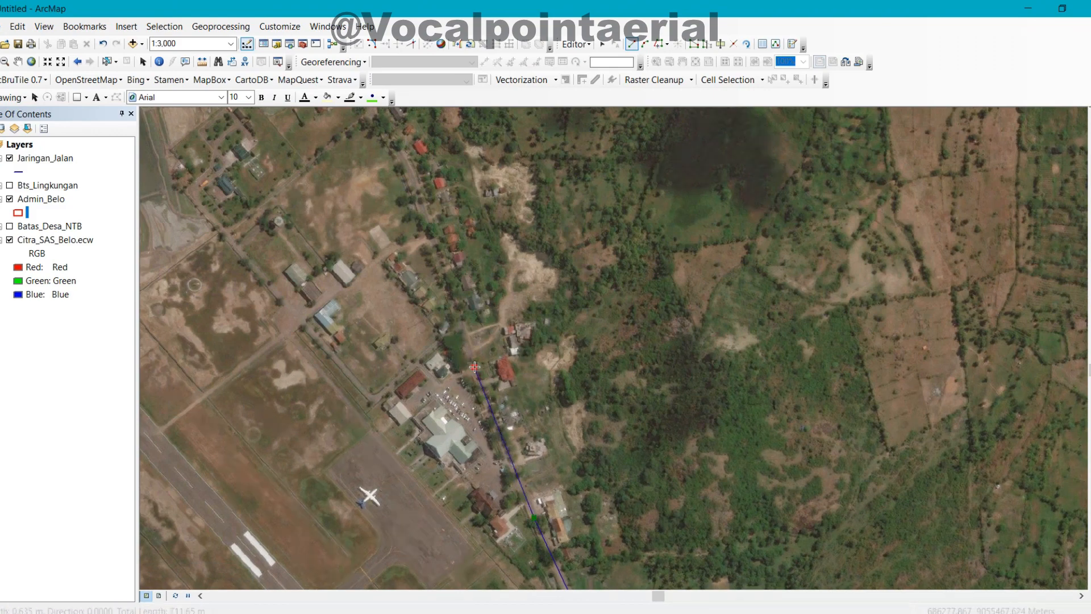
left_click(423, 210)
left_click_drag(394, 183, 524, 519)
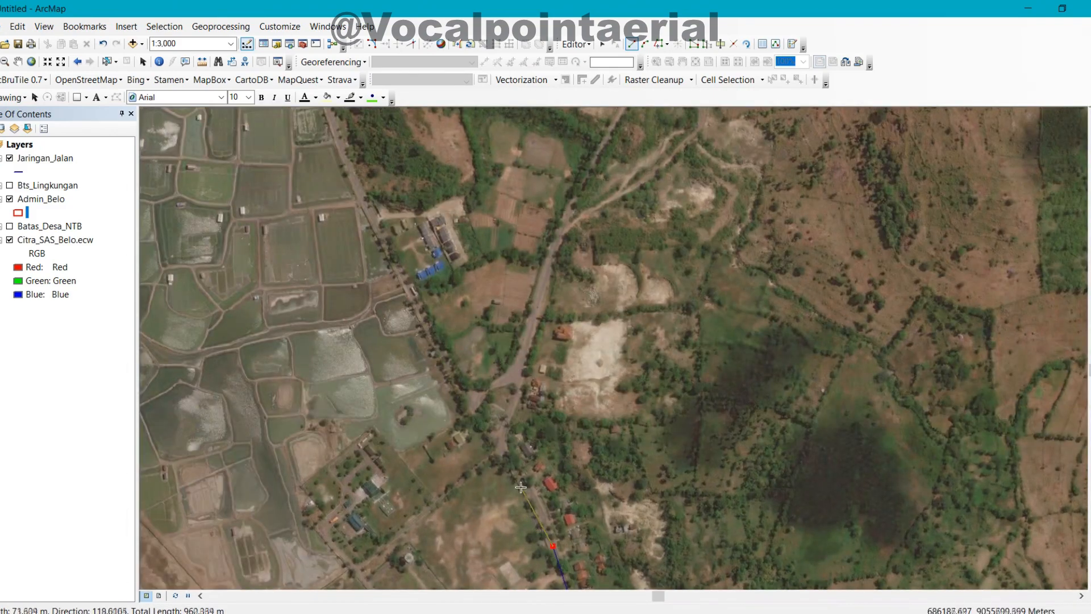
left_click(492, 437)
left_click(432, 335)
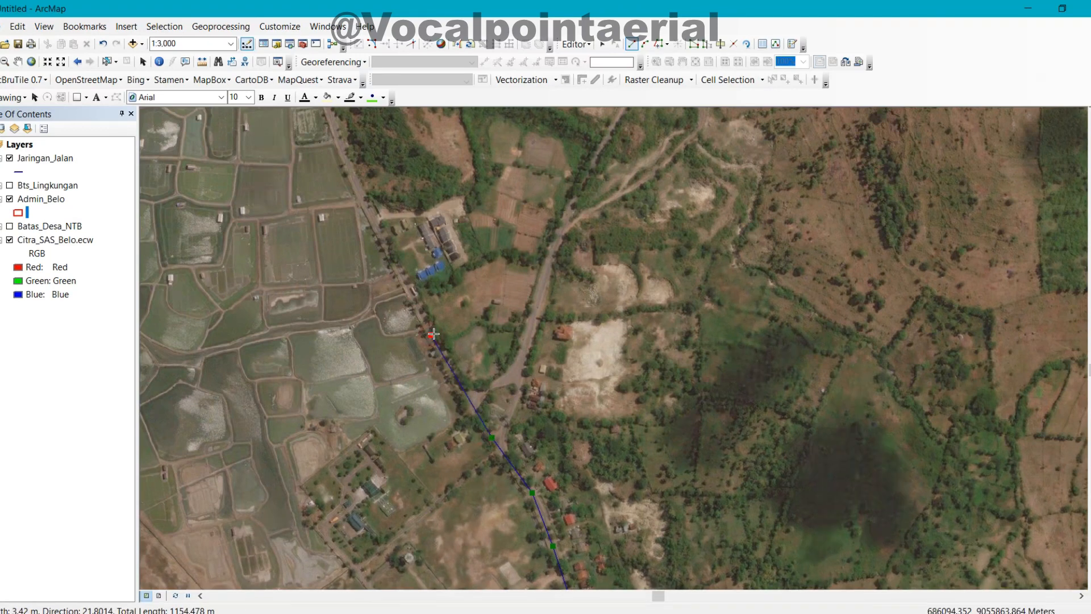
Continue the road line north along the eastern edge of the fish ponds, adding vertices at each bend.
left_click_drag(359, 190, 451, 332)
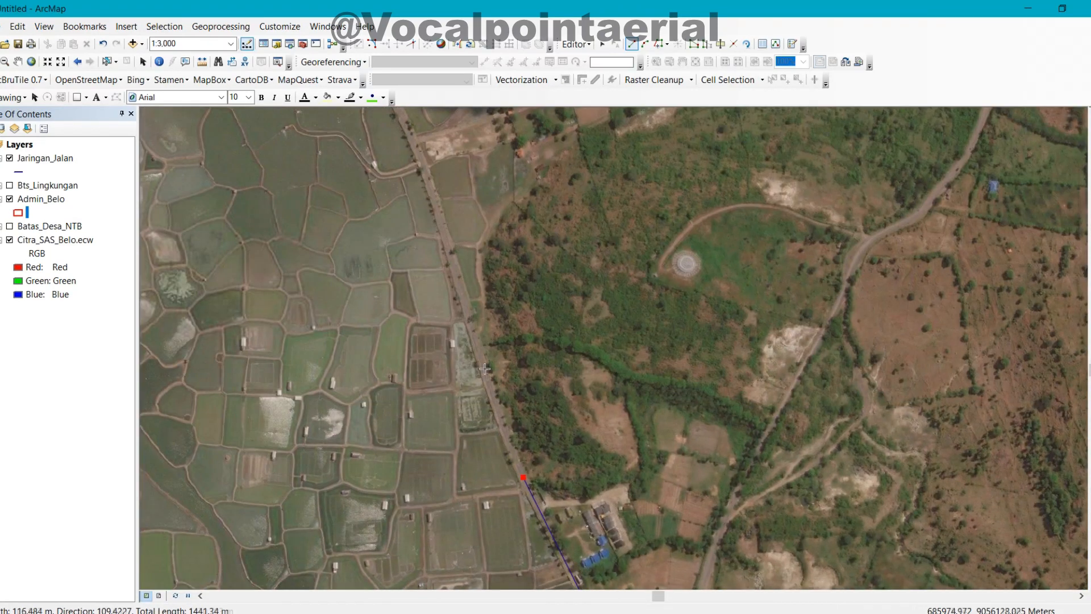
left_click(480, 357)
left_click_drag(414, 232, 510, 474)
left_click(508, 378)
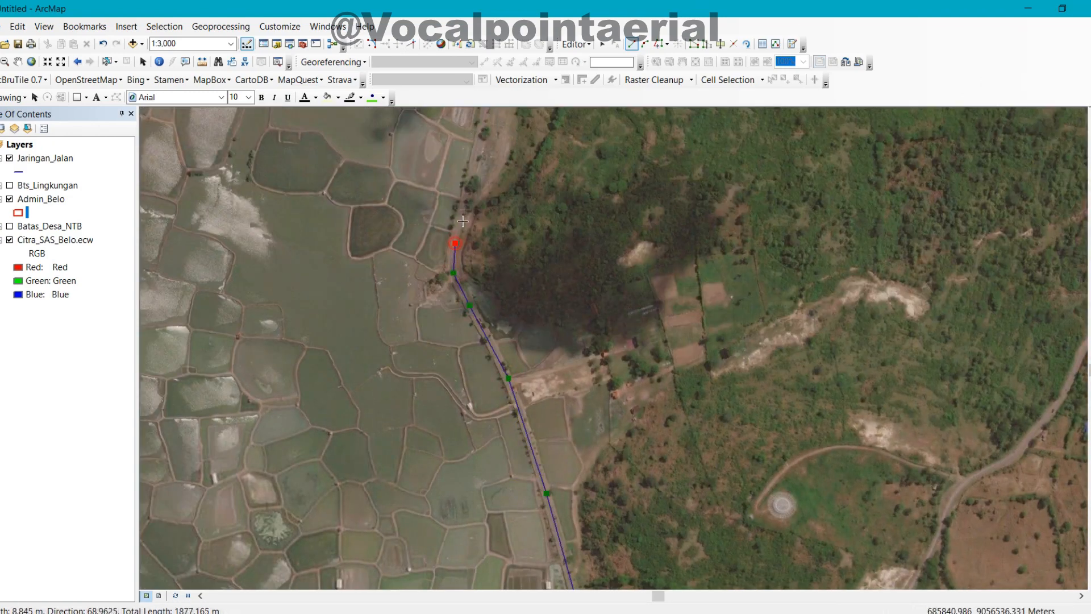
left_click_drag(485, 166, 487, 367)
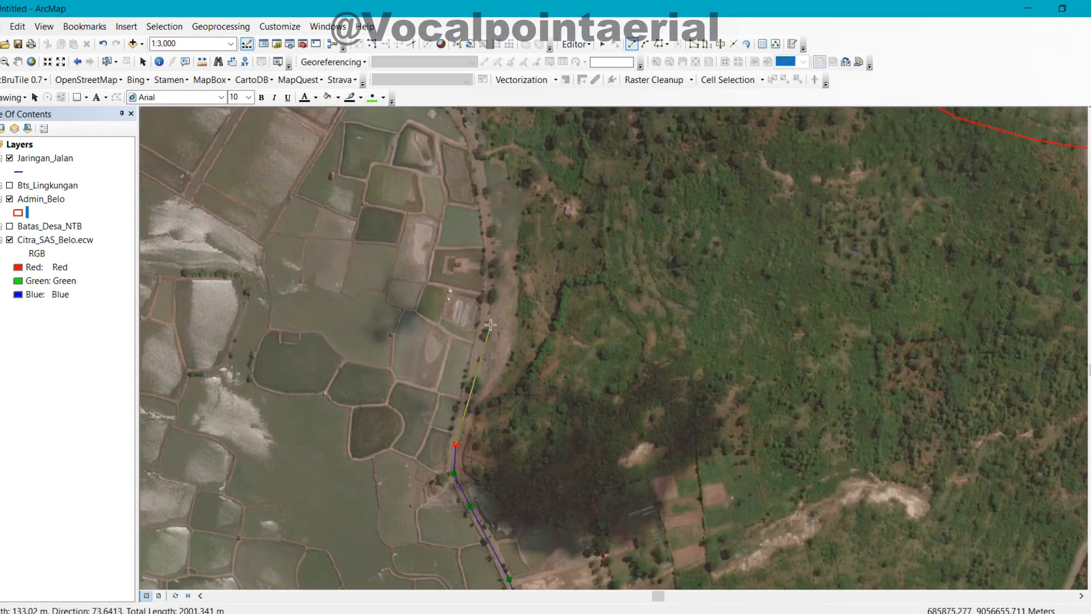
left_click(485, 326)
left_click(490, 250)
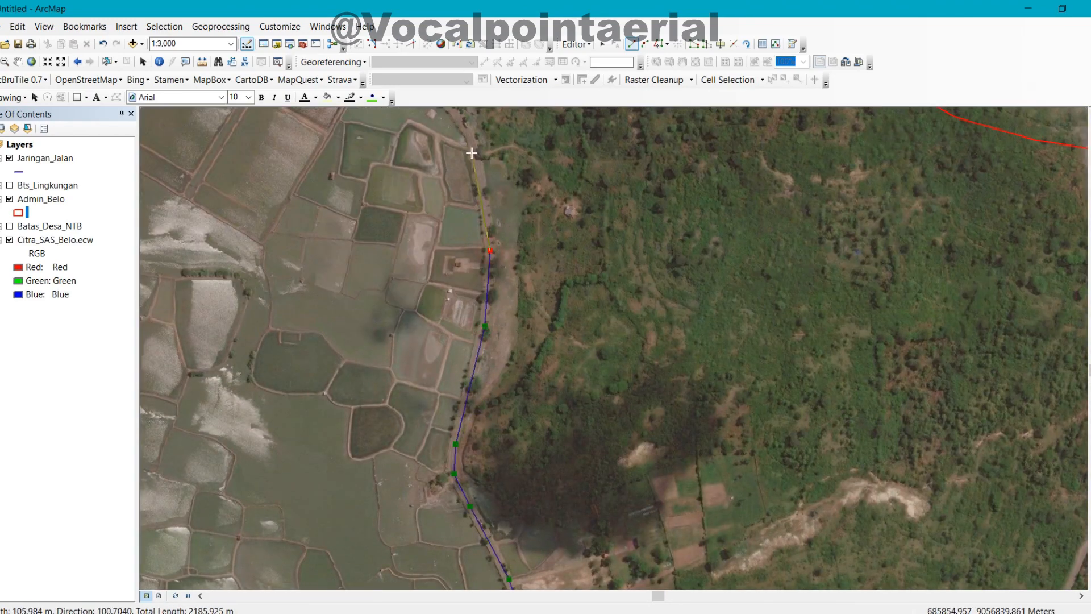
left_click(474, 148)
Trace the road northwest between the ponds and the forested hillside up to the track junction by the shore.
left_click_drag(344, 228, 478, 483)
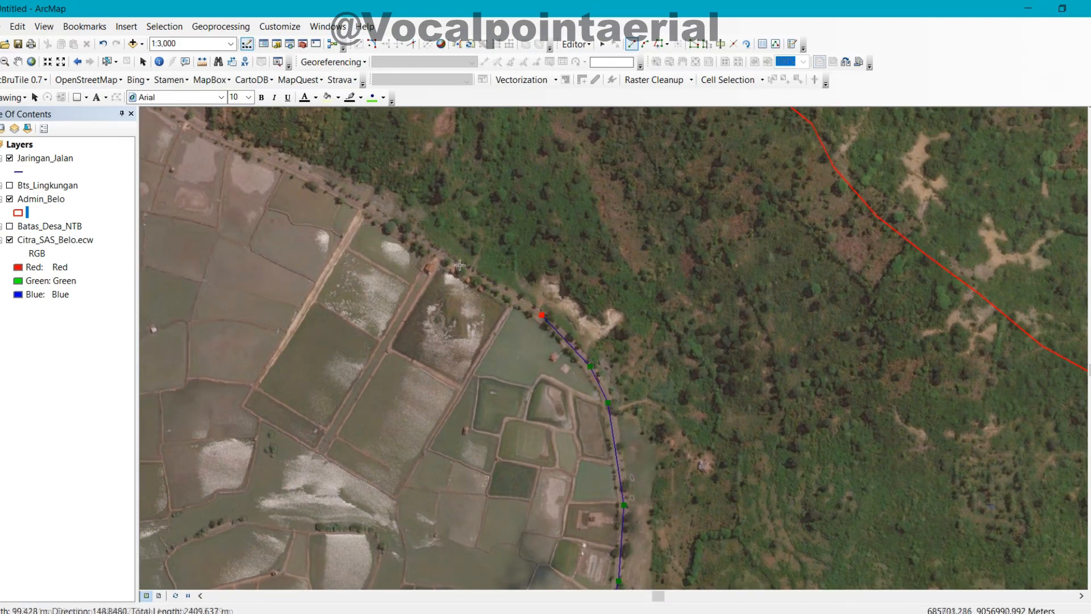
left_click(443, 254)
left_click_drag(389, 234, 669, 455)
left_click(584, 394)
left_click(467, 339)
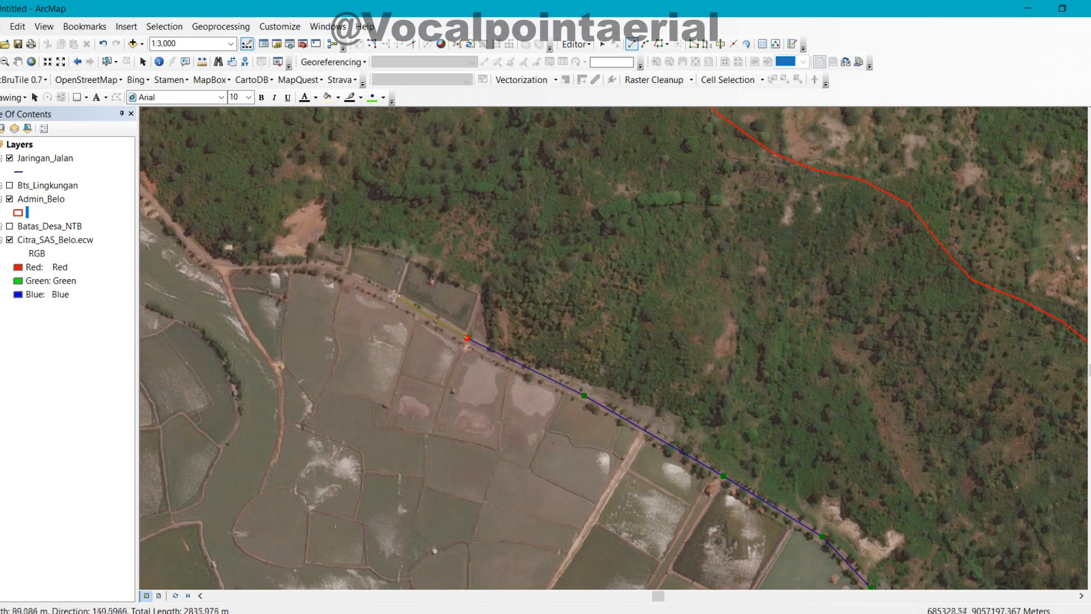
left_click(296, 263)
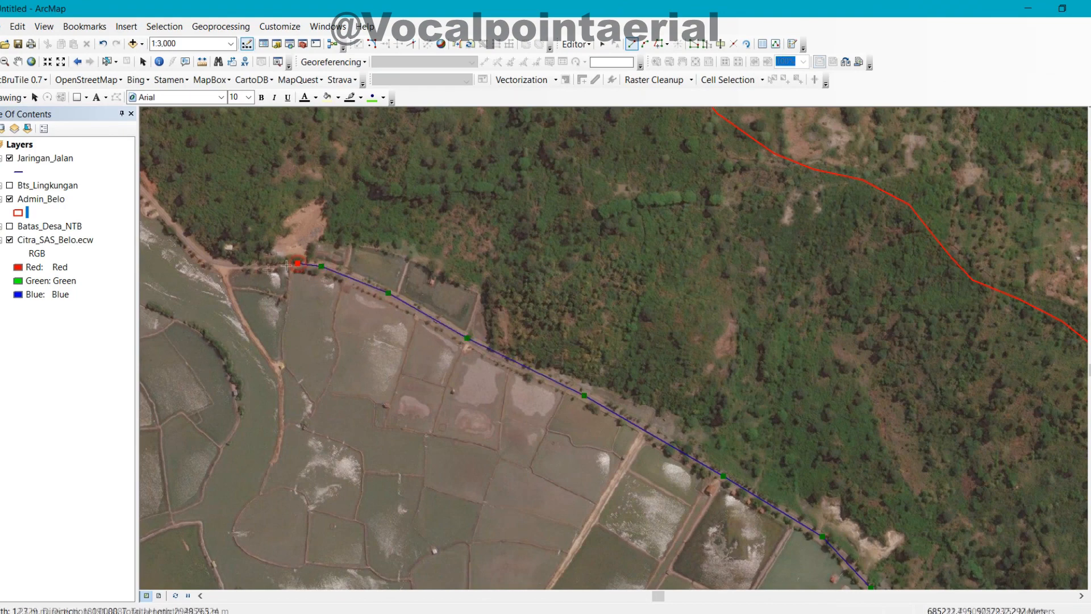
left_click(221, 263)
Extend the road line along the shore to the Admin_Belo boundary and finish the sketch there.
left_click_drag(237, 319, 636, 490)
left_click(597, 423)
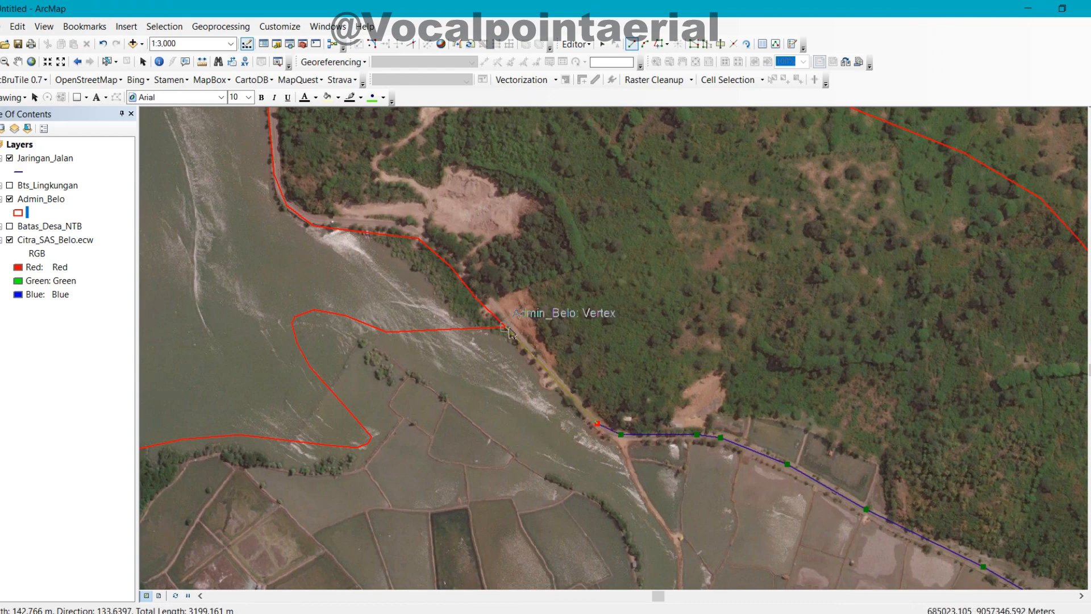
left_click_drag(416, 305, 568, 492)
left_click_drag(557, 366, 446, 194)
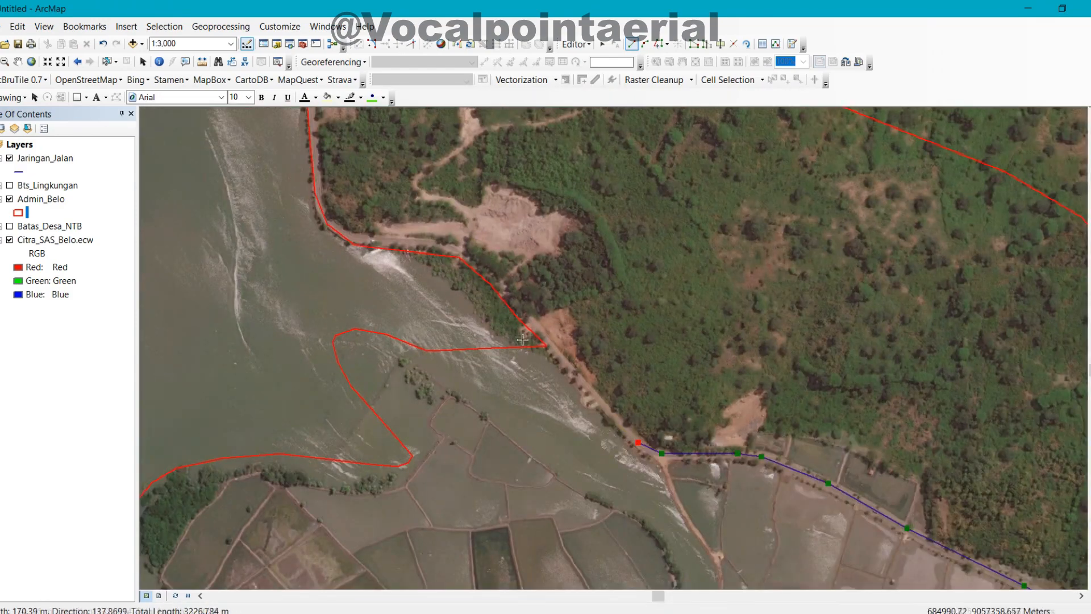
left_click(560, 358)
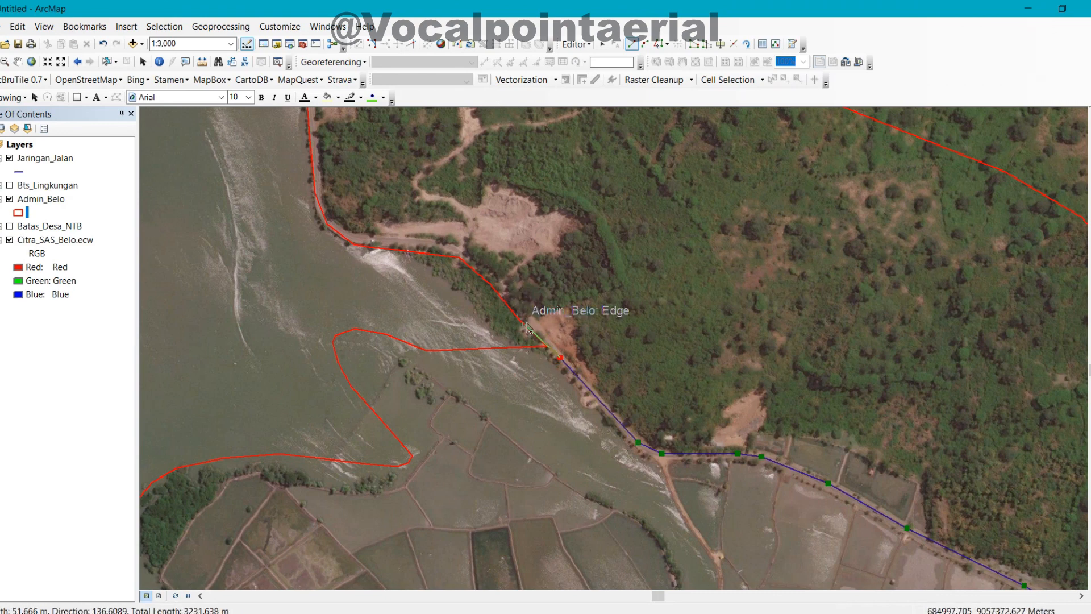
double_click(546, 348)
scroll(410, 280, "down", 4)
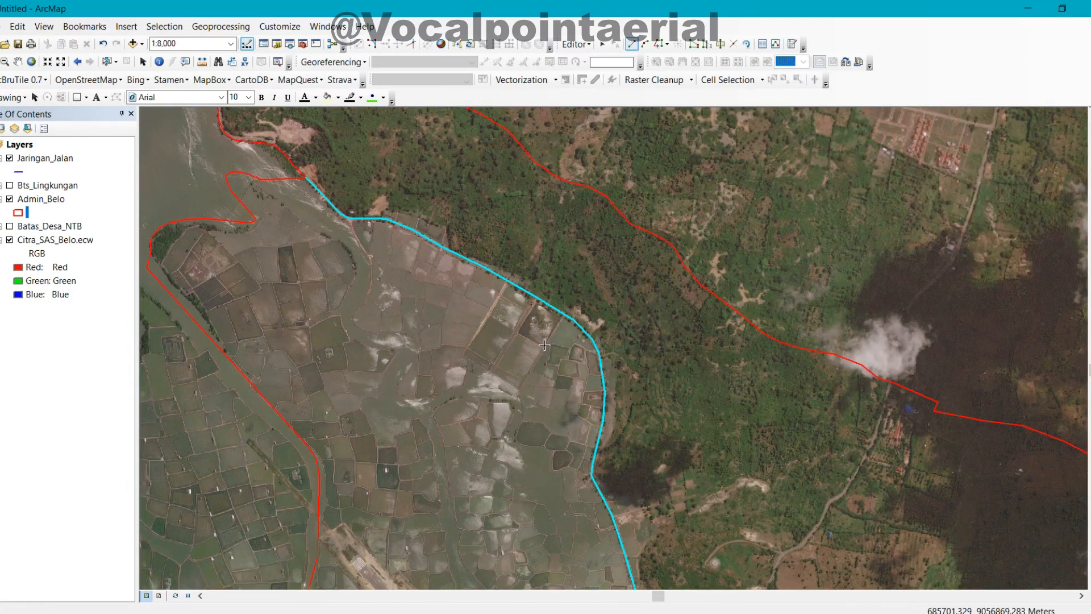
Start a new road line at the main-road junction beside the fish ponds and trace the branch road northeast.
left_click_drag(585, 404, 374, 150)
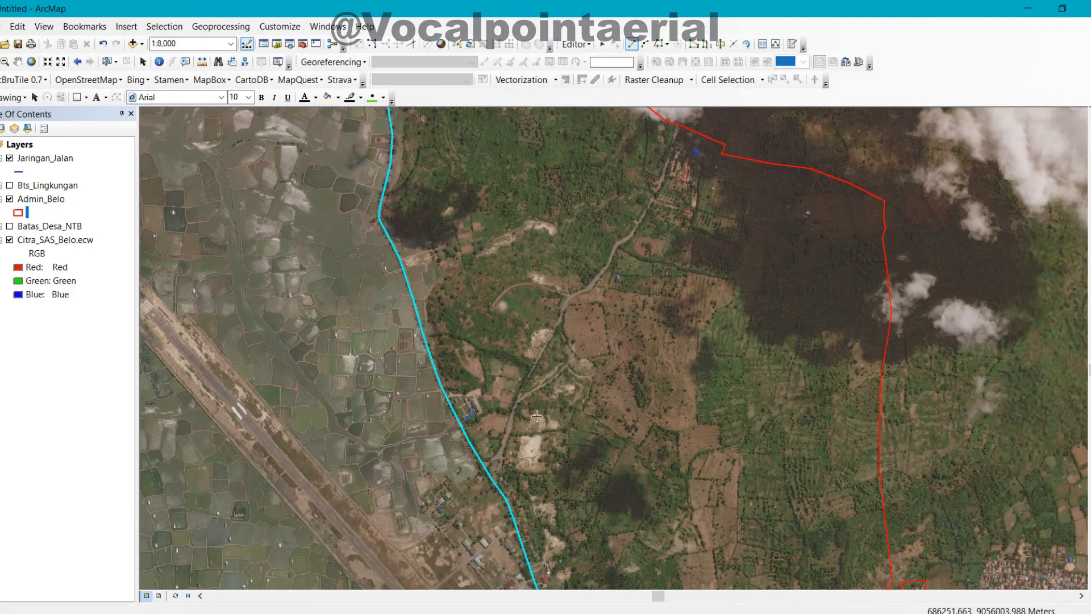
left_click_drag(510, 463, 453, 354)
scroll(452, 354, "up", 3)
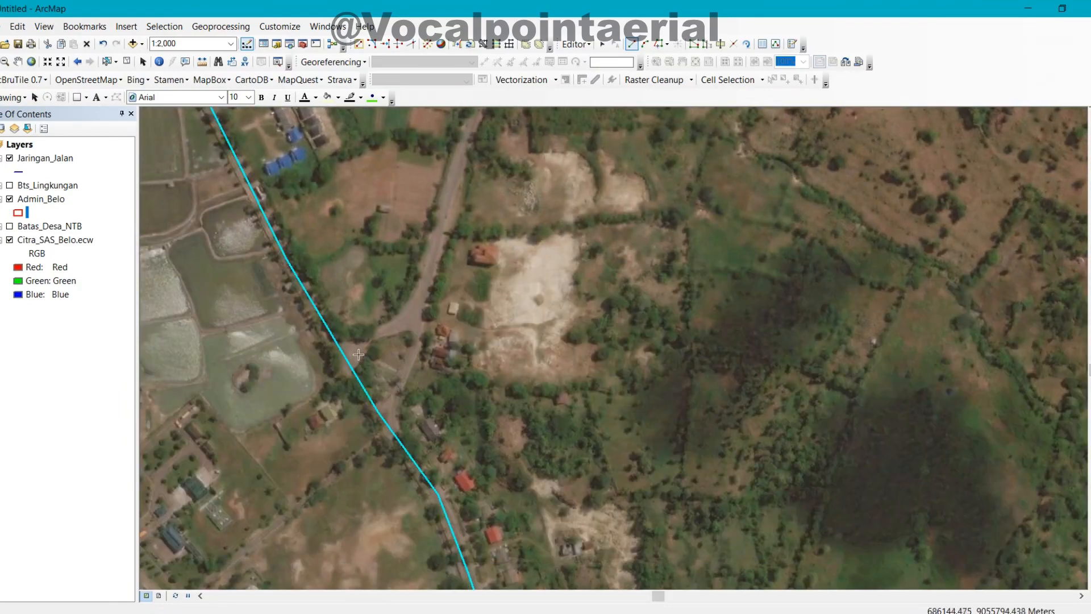
left_click(344, 357)
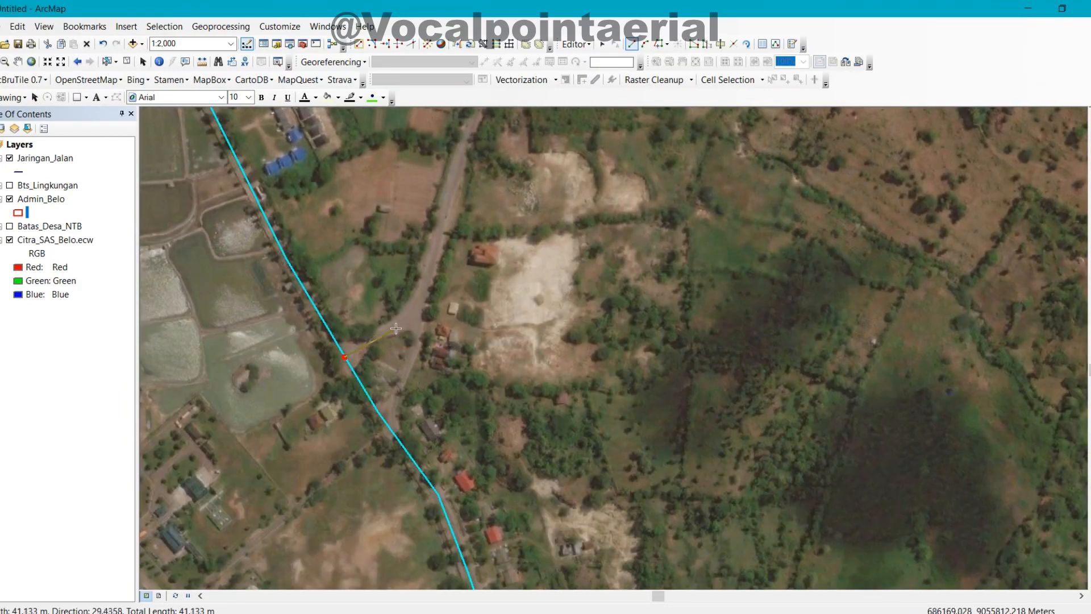
left_click(417, 308)
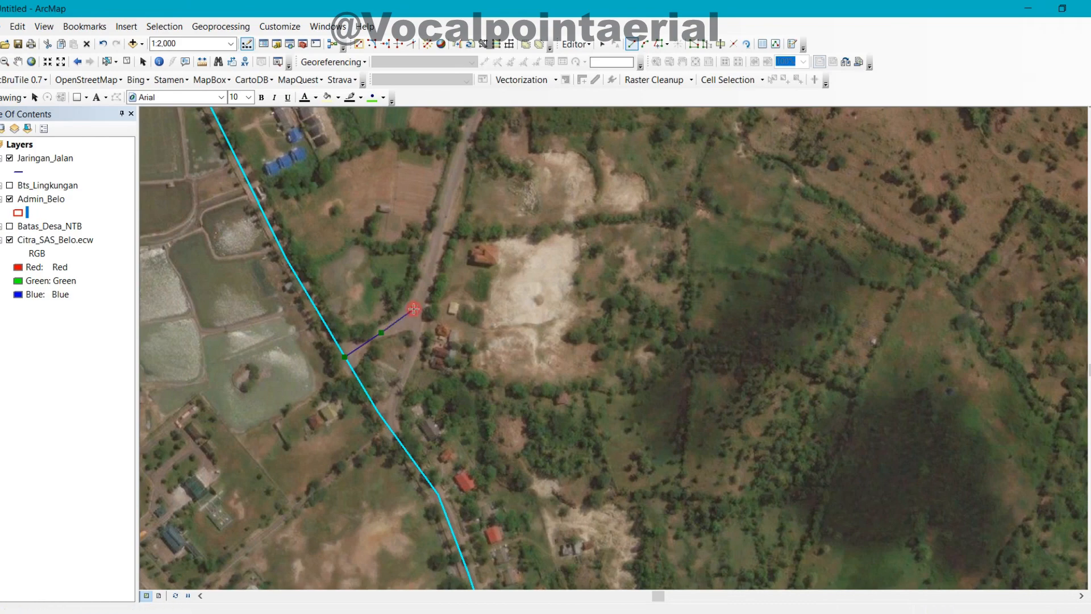
left_click(459, 187)
Continue the branch road line northeast past the bare ground and the curved track junction near the round structure.
key("c")
left_click_drag(480, 187, 494, 515)
left_click(507, 364)
left_click(594, 207)
key("c")
left_click_drag(594, 207, 526, 405)
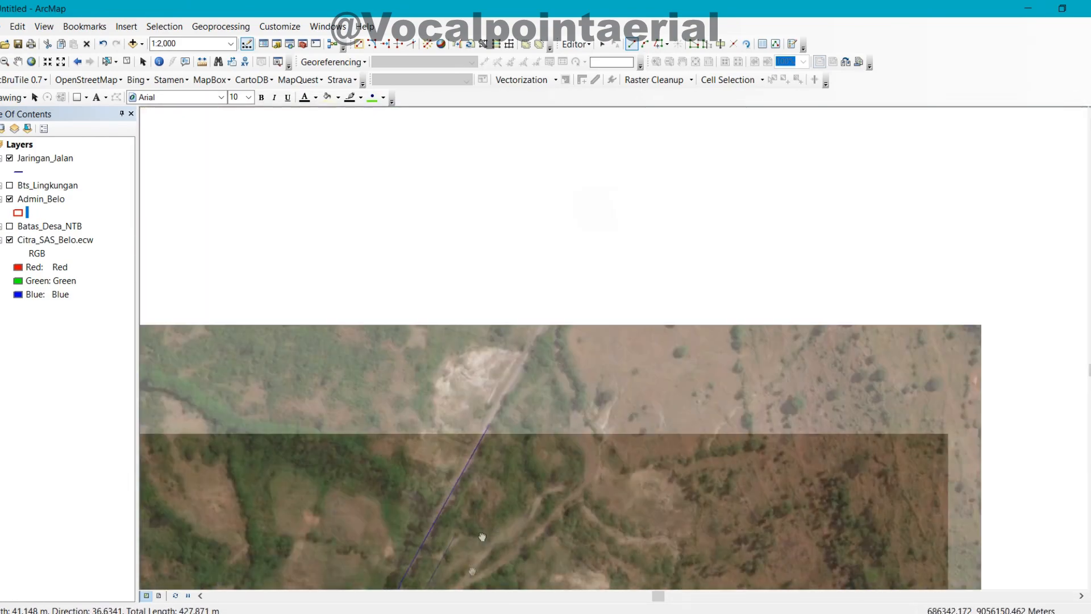
left_click(549, 366)
left_click(624, 331)
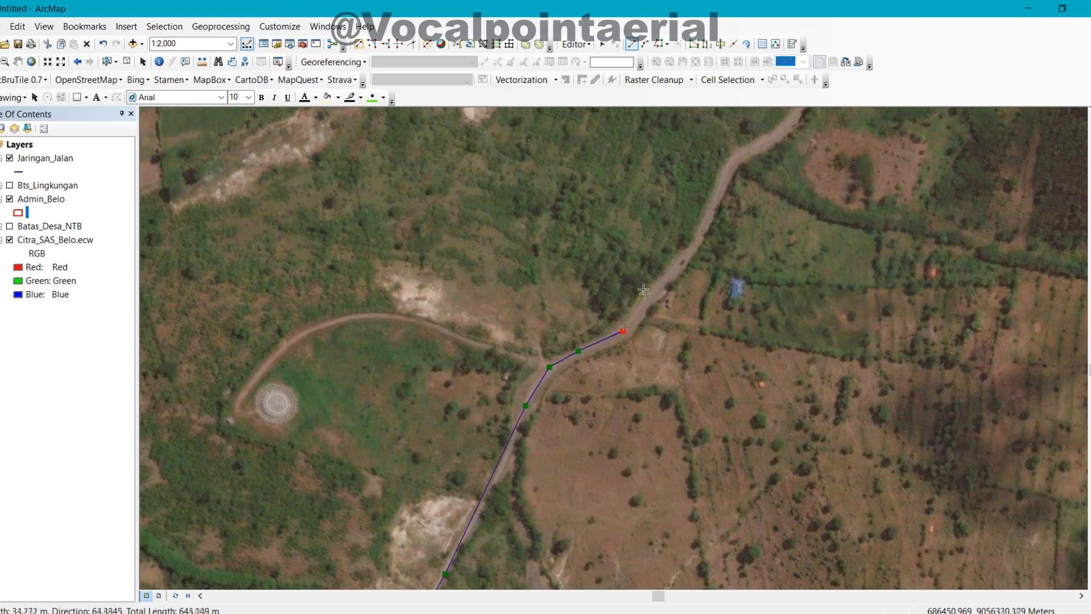
Trace the branch road further northeast around its bends and finish the line at the Admin_Belo boundary beneath the cloud.
left_click(655, 290)
left_click(736, 164)
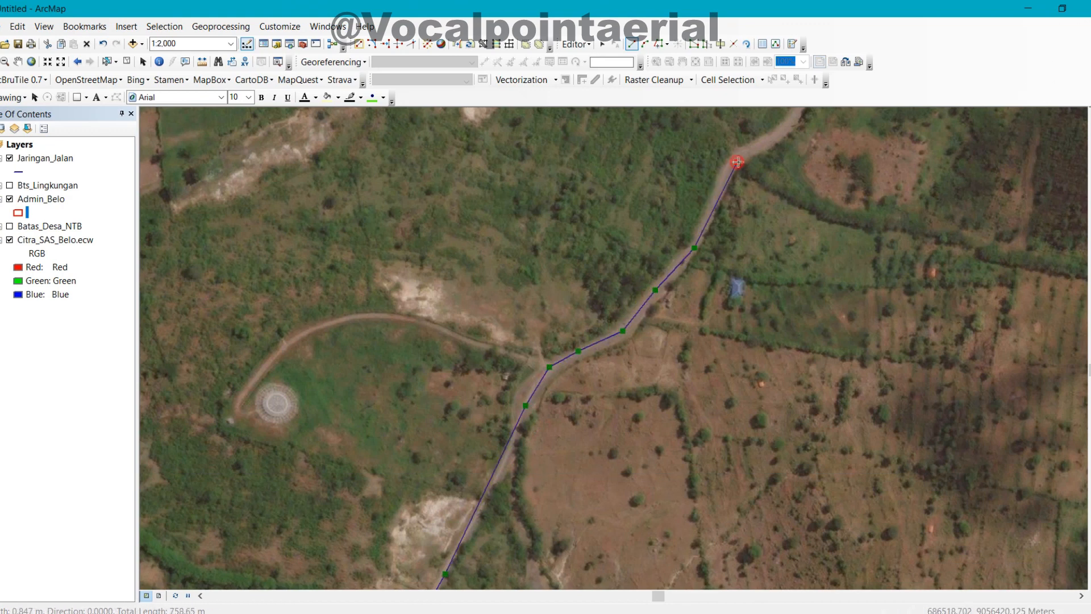
key("c")
left_click_drag(736, 163, 421, 419)
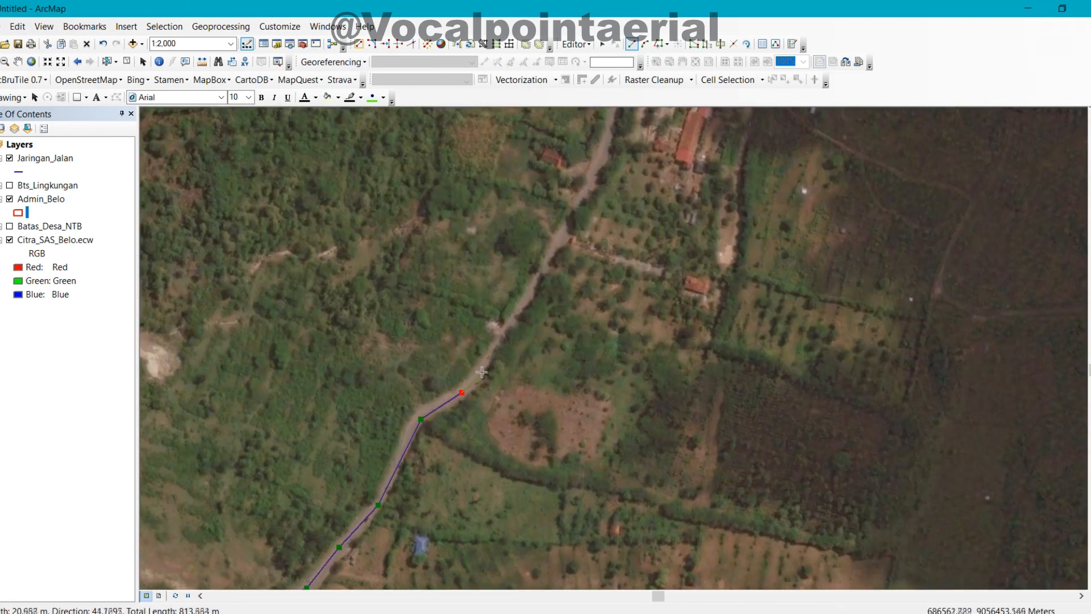
left_click(593, 179)
left_click_drag(609, 112, 474, 441)
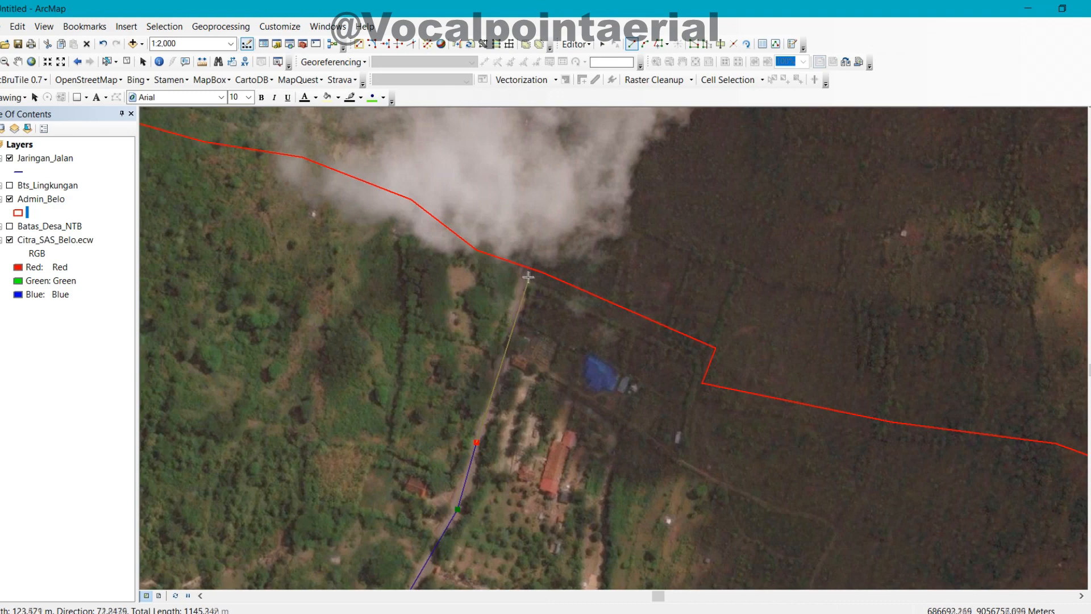
double_click(527, 267)
Start a road line on the main road just north of the river bridge and trace the village road east along the hill's foot.
scroll(540, 430, "down", 5)
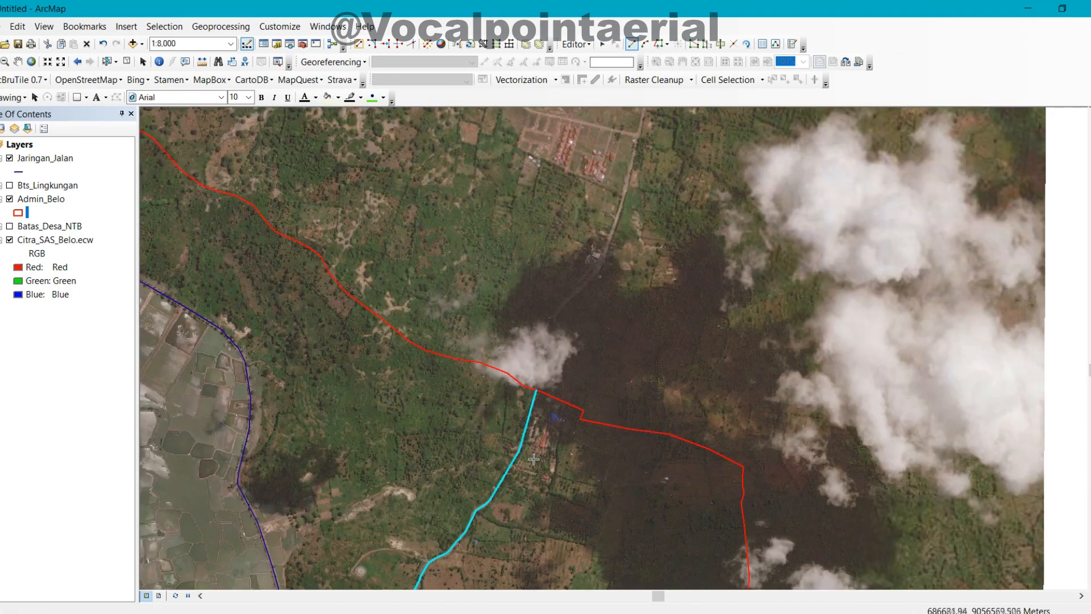
left_click_drag(533, 458, 516, 144)
left_click_drag(505, 472, 513, 178)
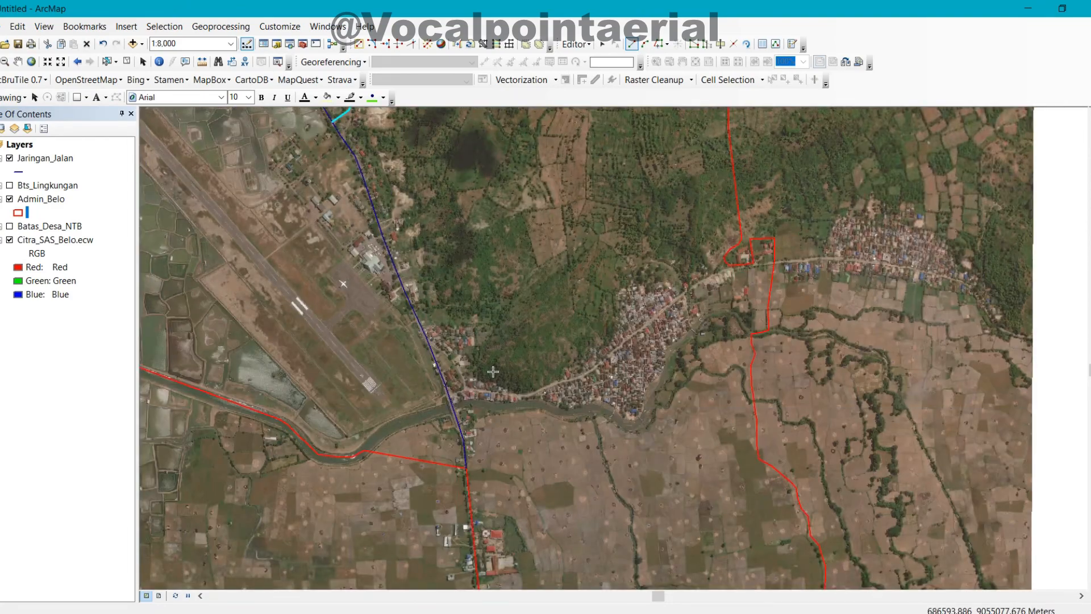
scroll(463, 411, "up", 5)
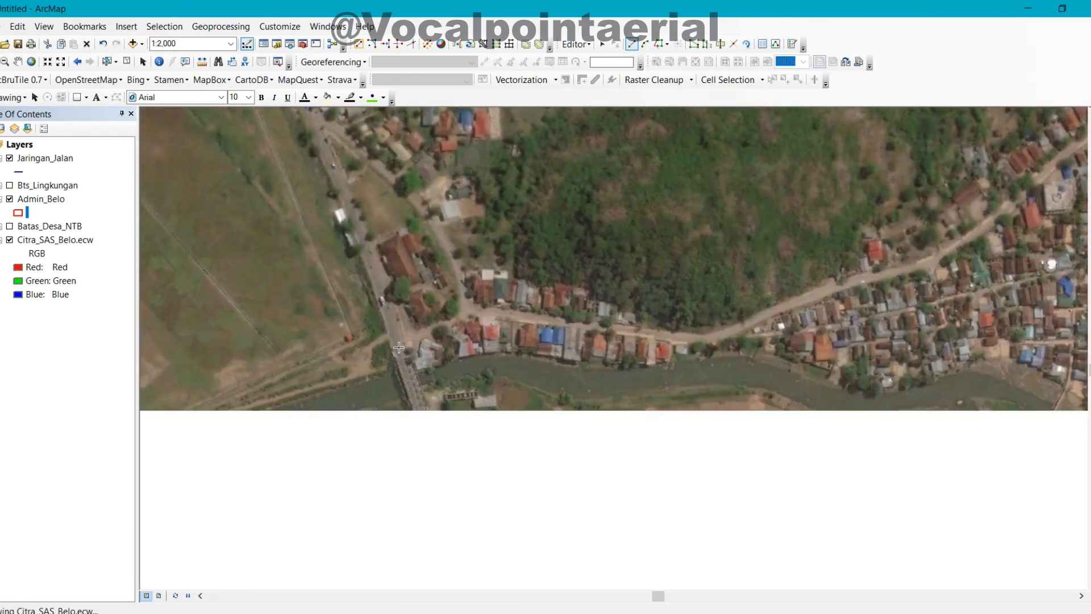
left_click(402, 345)
left_click(467, 311)
left_click(521, 316)
left_click(712, 339)
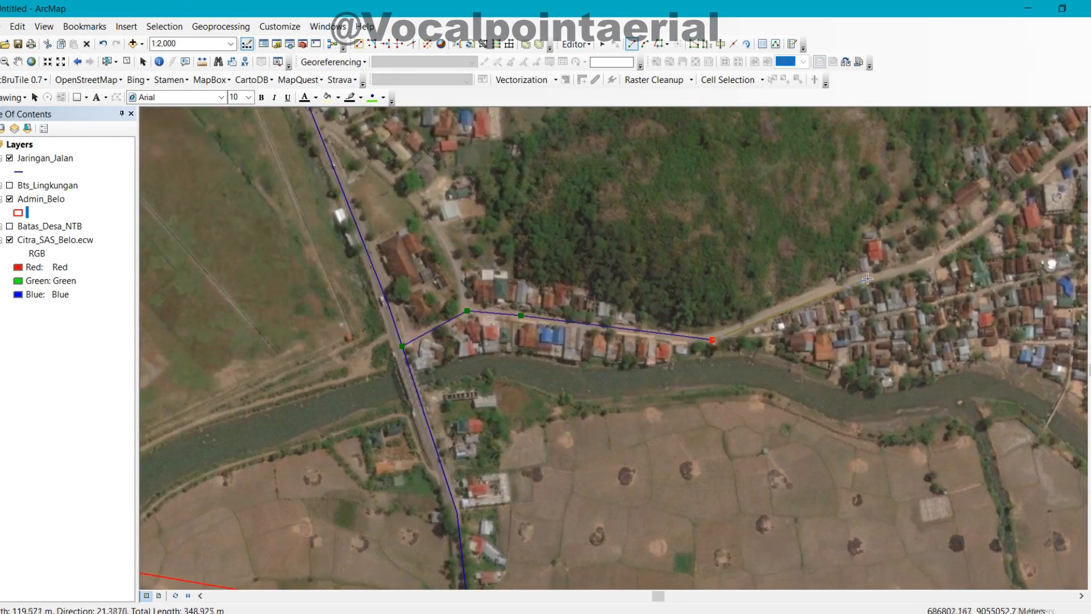
left_click(868, 279)
Continue the village road line northeast through the dense settlement and finish it at the eastern Admin_Belo boundary.
left_click_drag(926, 263, 412, 437)
left_click(496, 388)
left_click(636, 259)
left_click(782, 140)
left_click_drag(809, 122, 528, 323)
left_click(569, 287)
left_click(683, 223)
left_click(737, 209)
left_click(817, 195)
double_click(907, 180)
Trace the long north-south village street from the village road down to the riverbank as a new line.
left_click_drag(731, 196, 634, 435)
left_click_drag(421, 483, 673, 187)
mouse_move(417, 560)
left_mouse_down()
mouse_move(669, 268)
mouse_move(443, 318)
left_mouse_up()
scroll(479, 195, "up", 2)
left_click(473, 179)
left_click(502, 487)
scroll(502, 487, "down", 1)
left_click_drag(502, 488, 494, 144)
left_click_drag(506, 303, 503, 400)
double_click(507, 466)
Trace the east-west village street from the western end of the settlement, across the north-south street, to its eastern edge.
left_click_drag(362, 177, 629, 268)
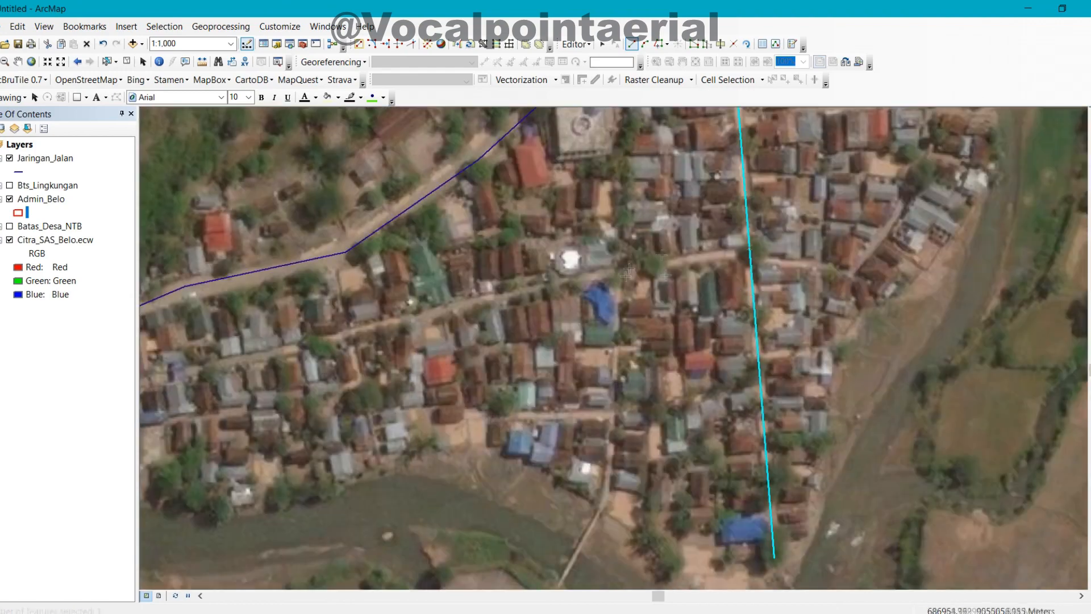
left_click_drag(284, 364, 739, 278)
left_click_drag(474, 363, 531, 365)
left_click(460, 307)
left_click(530, 310)
left_click_drag(764, 272, 282, 465)
left_click(288, 464)
left_click(433, 425)
left_click(735, 362)
left_click(780, 357)
double_click(900, 384)
Trace the lane running east from the north-south street and then north back to the village road.
left_click_drag(903, 381, 670, 440)
left_click_drag(537, 273, 550, 516)
left_click(548, 524)
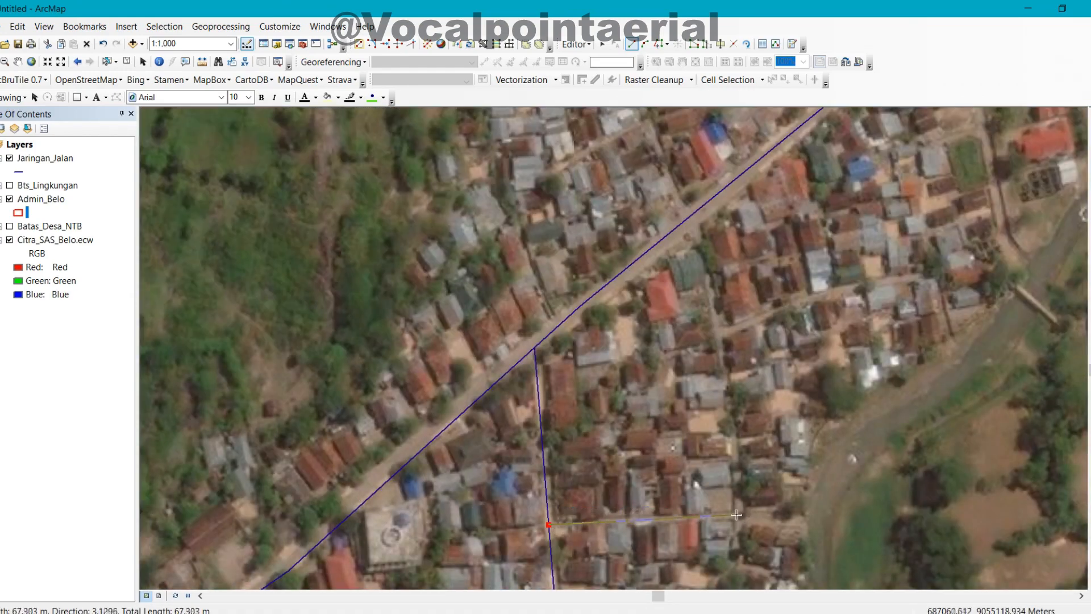
double_click(740, 516)
Trace the short lane branching east toward the river and the north-south lane at the settlement's eastern end.
left_click_drag(724, 326, 666, 512)
left_click(661, 519)
left_click(782, 472)
double_click(871, 459)
left_click_drag(932, 452, 691, 402)
left_click(660, 133)
left_click(702, 351)
double_click(719, 406)
Trace the lane running north from the village road toward the hillside, along with its short western side lane.
left_click_drag(403, 348, 683, 433)
left_click(669, 436)
left_click(618, 307)
left_click(570, 144)
left_click_drag(491, 160, 545, 387)
double_click(592, 271)
left_click_drag(685, 545, 733, 232)
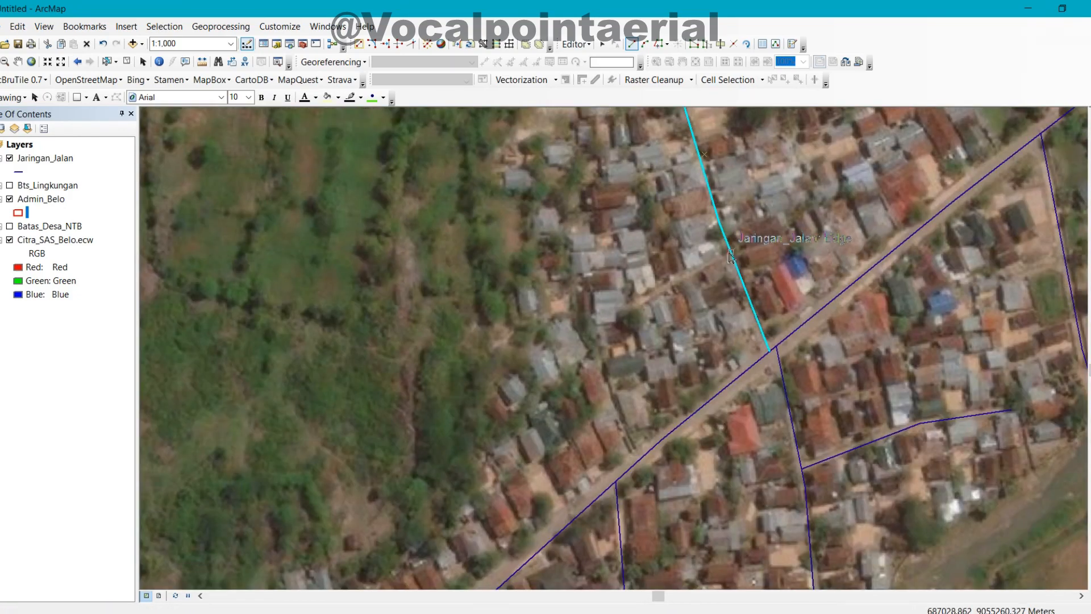
left_click_drag(568, 511, 672, 256)
Trace the western north-south lane from the village road across the east-west street toward the river.
left_click_drag(352, 539, 540, 332)
scroll(540, 331, "down", 1)
scroll(541, 494, "up", 2)
left_click(530, 193)
mouse_move(528, 387)
left_mouse_down()
mouse_move(564, 484)
mouse_move(443, 373)
left_mouse_up()
double_click(606, 531)
Finish the east-west lane above the riverbank and trace the lane leading down from the east-west street to the footbridge.
scroll(554, 474, "down", 1)
left_click(567, 373)
double_click(686, 369)
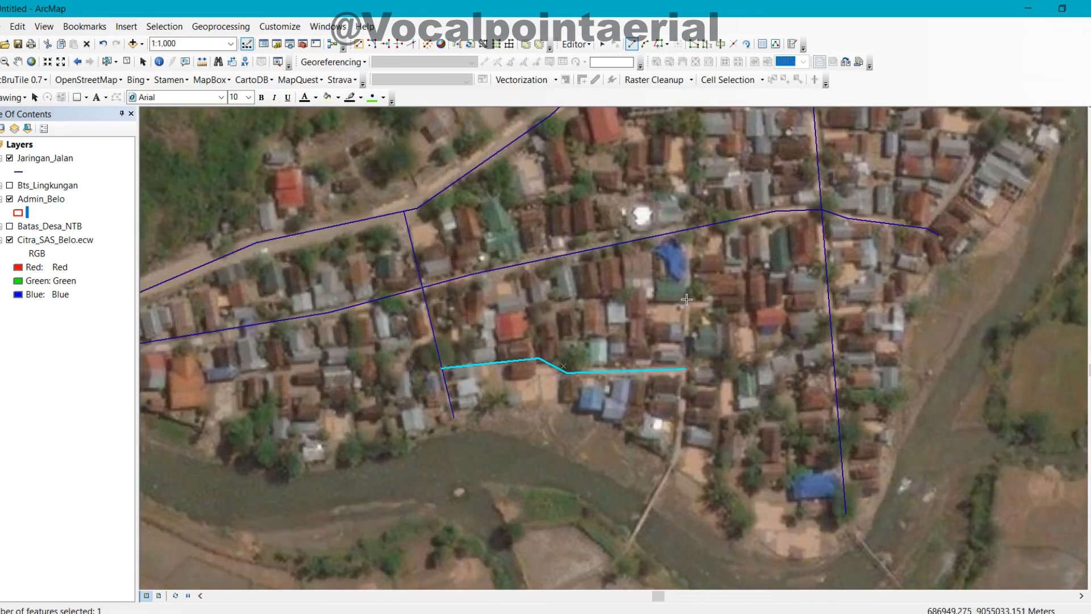
left_click(675, 459)
left_click_drag(636, 539, 673, 339)
double_click(666, 345)
Trace the connecting road from the main road near the airfield southeast to the start of the village road.
left_click_drag(720, 171, 322, 544)
scroll(736, 394, "down", 1)
left_click_drag(434, 134, 416, 237)
scroll(511, 238, "down", 1)
left_click_drag(148, 421, 449, 415)
scroll(617, 399, "up", 1)
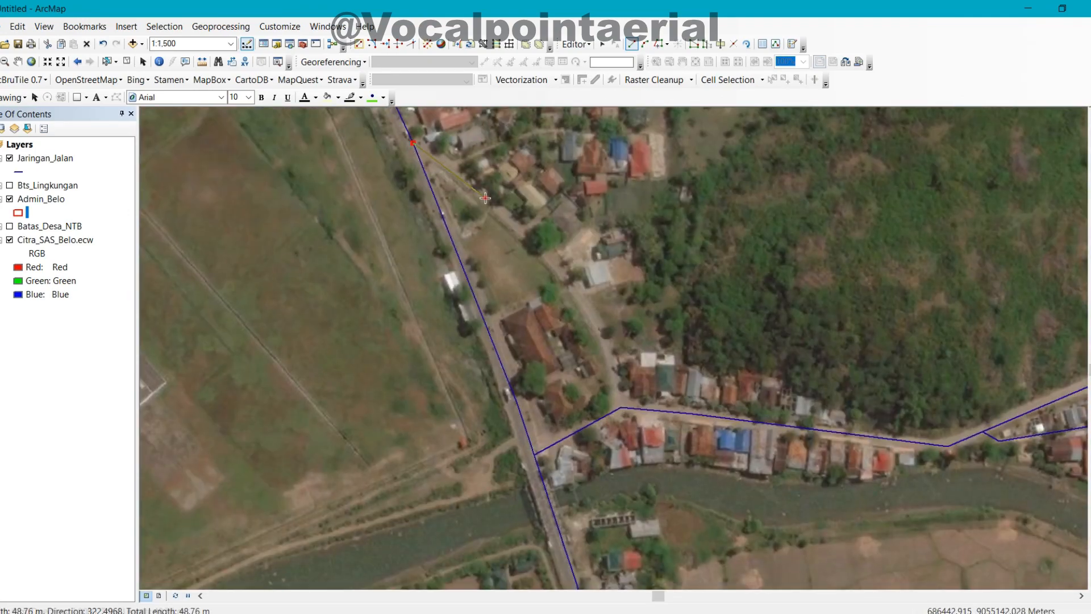
scroll(617, 399, "up", 1)
scroll(618, 400, "down", 3)
Trace the side road southwest from the main road past the building compound beside the fish ponds.
left_click_drag(602, 143, 722, 512)
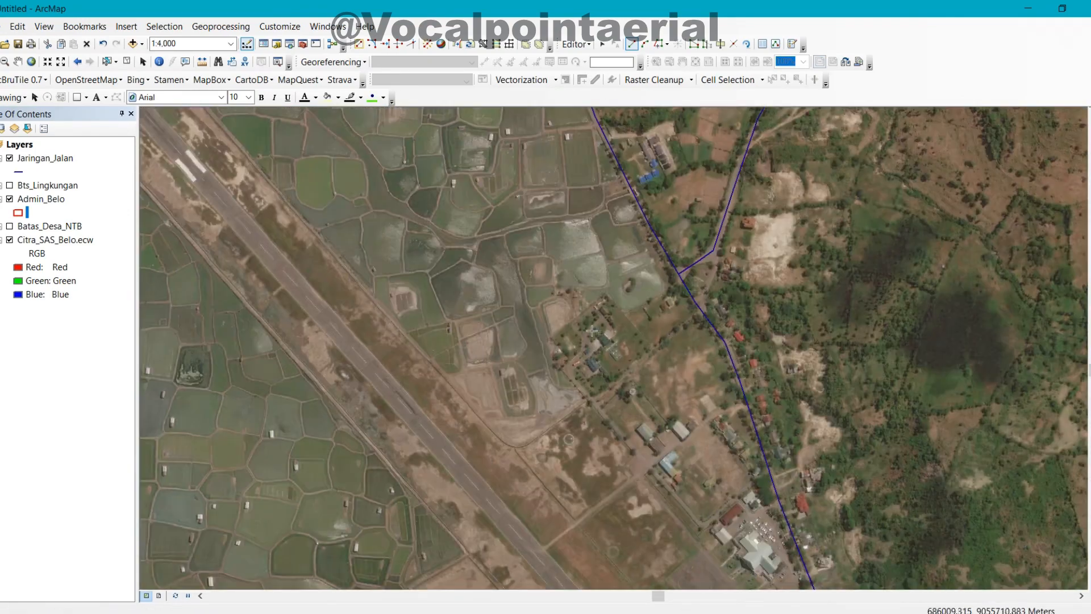
scroll(682, 398, "up", 2)
left_click(686, 239)
double_click(513, 385)
Trace the airport access road from the main road southwest between the buildings to the runway.
left_click_drag(631, 409, 584, 301)
left_click(710, 272)
left_click(648, 305)
left_click(603, 346)
left_click(576, 367)
double_click(386, 508)
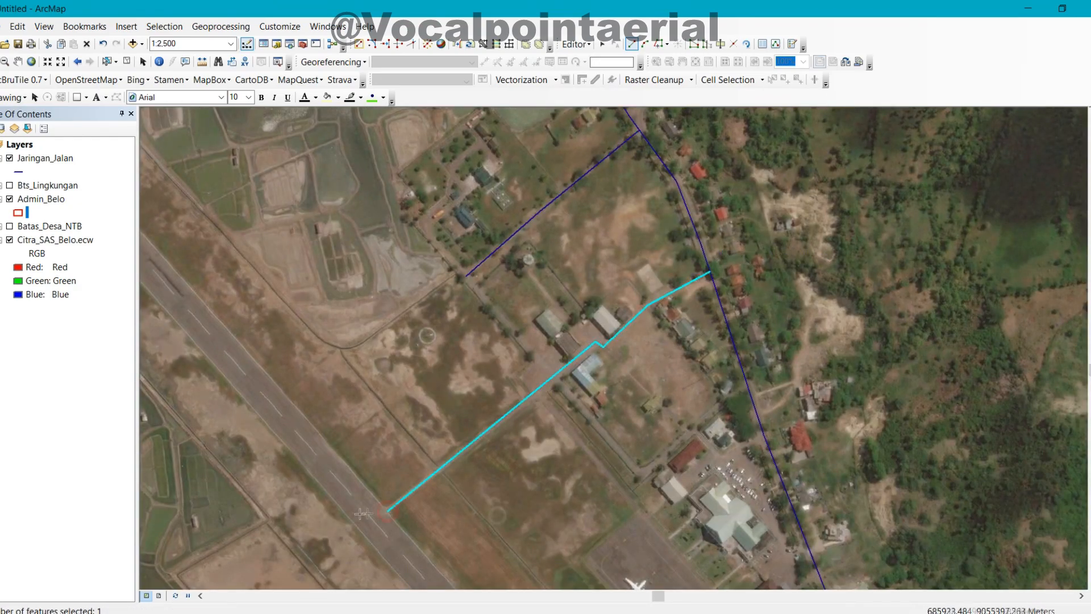
Digitize the airport runway as a line along its centre between the two ends.
left_click_drag(620, 545, 485, 213)
scroll(561, 419, "down", 1)
left_click_drag(561, 419, 454, 200)
left_click_drag(398, 261, 662, 547)
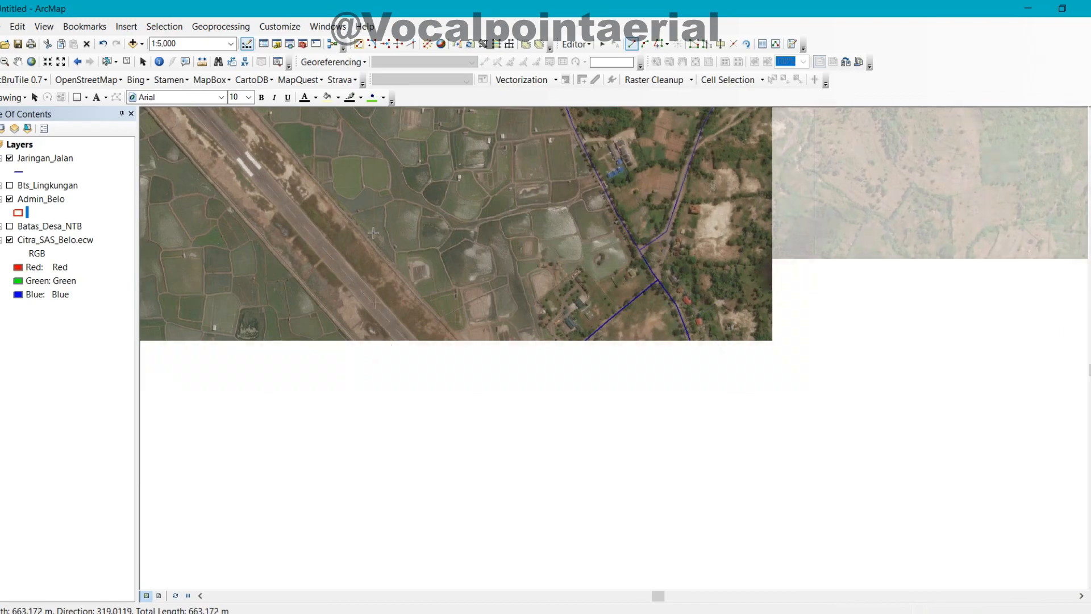
left_click_drag(373, 233, 264, 118)
left_click_drag(573, 547, 476, 428)
double_click(500, 448)
Open the runway line for vertex editing and edit its shape.
left_click_drag(352, 256, 615, 194)
left_click(602, 44)
double_click(515, 387)
left_click(504, 430)
left_click(512, 432)
Reactivate line creation with the Jaringan_Jalan feature template.
left_click_drag(569, 273, 378, 426)
left_click(792, 44)
left_click(986, 204)
left_click_drag(625, 426, 551, 338)
left_click(1089, 114)
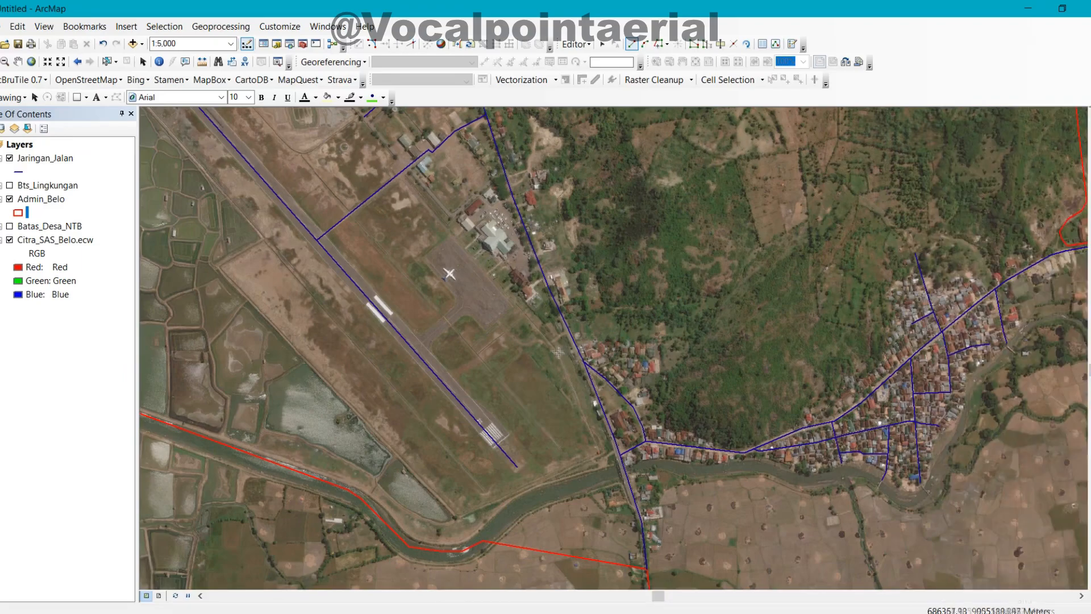
Trace the curved track branching west from the northeast road around to the round structure.
scroll(543, 338, "down", 1)
left_click_drag(569, 170, 494, 489)
left_click_drag(341, 255, 495, 454)
scroll(505, 455, "up", 1)
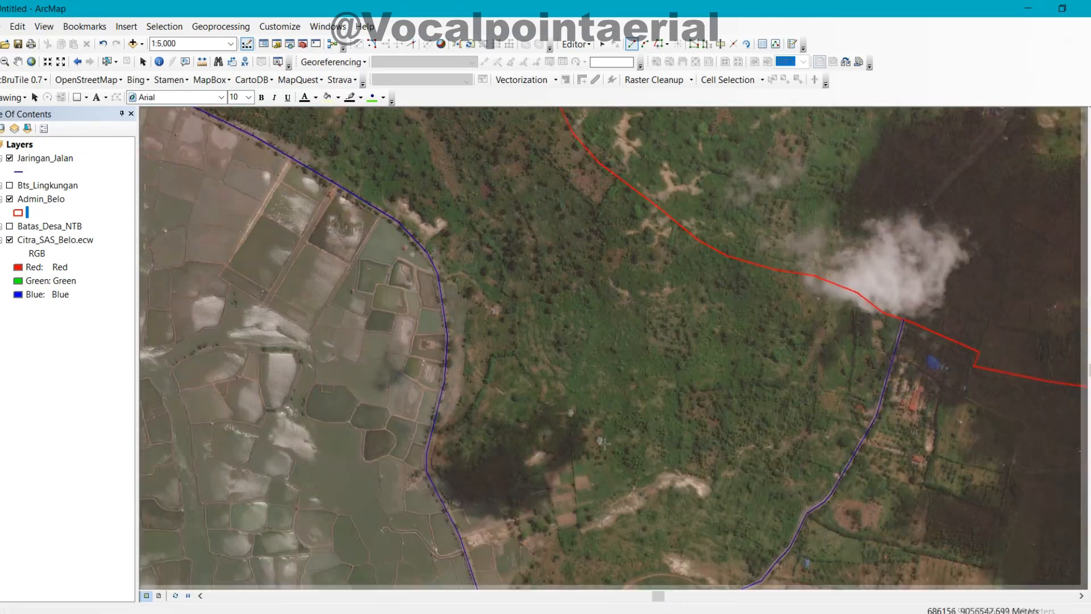
scroll(504, 455, "up", 1)
left_click(492, 233)
left_click(457, 223)
left_click(439, 219)
left_click(402, 203)
left_click(379, 199)
left_click(352, 203)
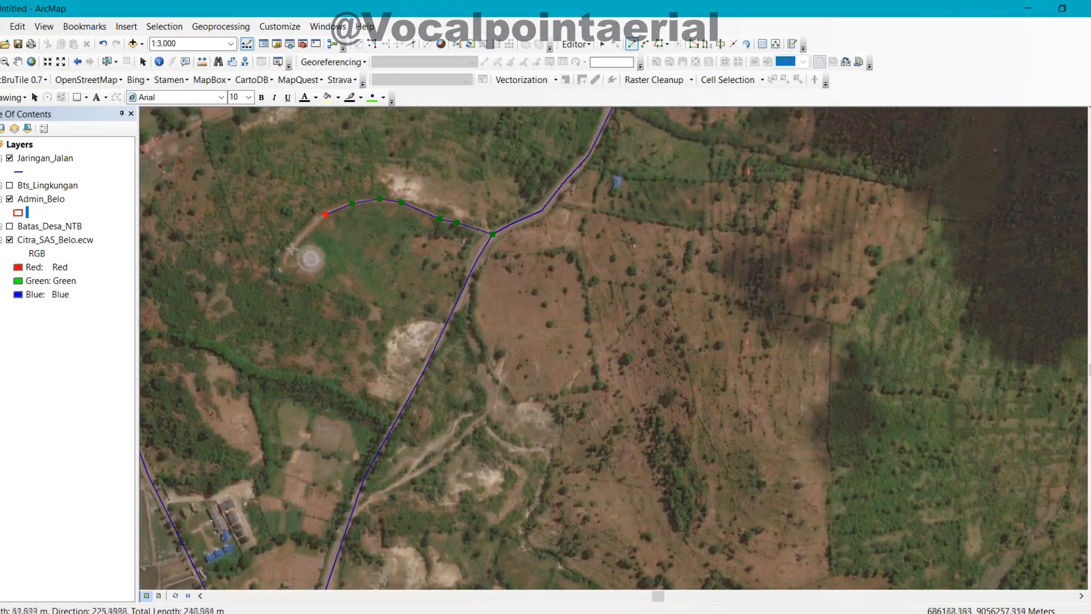
double_click(282, 260)
Trace the dirt track branching northeast off the road south of the round structure.
left_click_drag(414, 507, 347, 290)
left_click(282, 302)
left_click(328, 268)
left_click(375, 238)
double_click(420, 196)
Examine the digitized roads around the village, river, airport and northern junctions for missing segments.
scroll(450, 317, "down", 2)
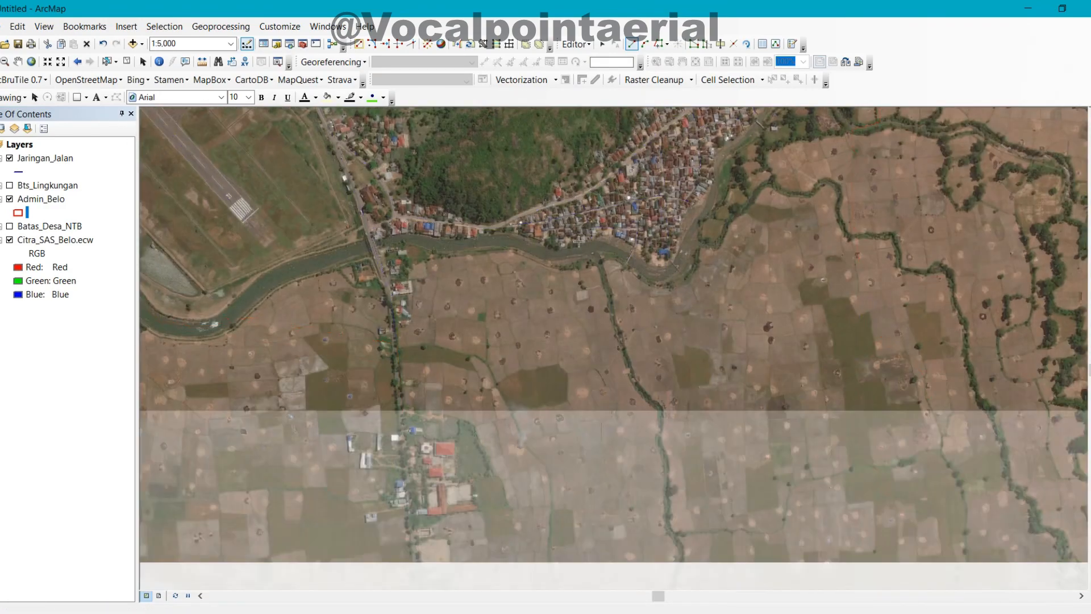
left_click_drag(579, 364, 525, 236)
left_click_drag(409, 244, 576, 421)
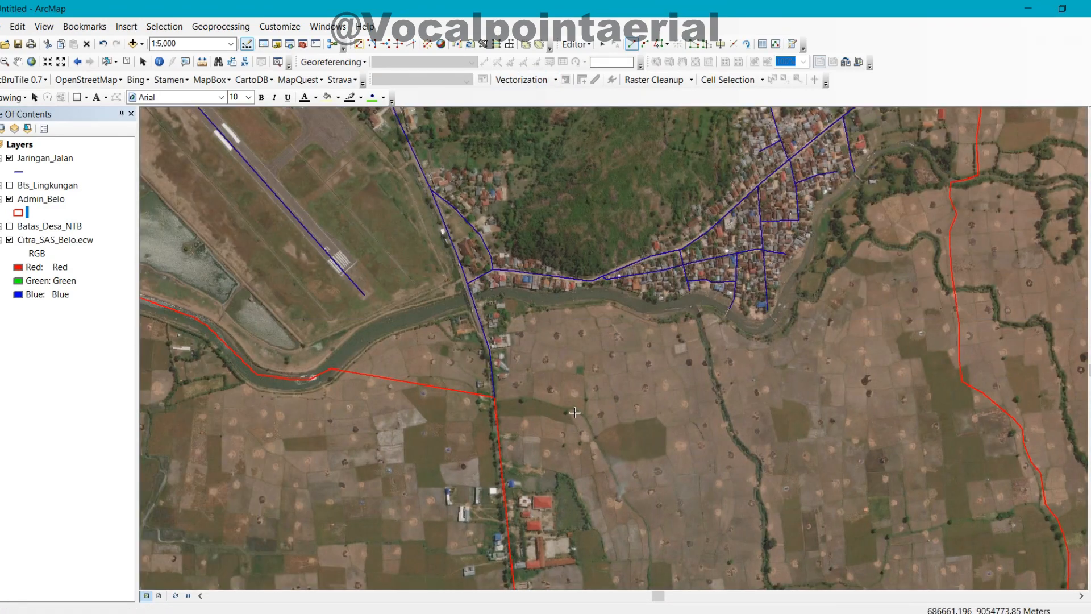
left_click_drag(363, 290, 544, 481)
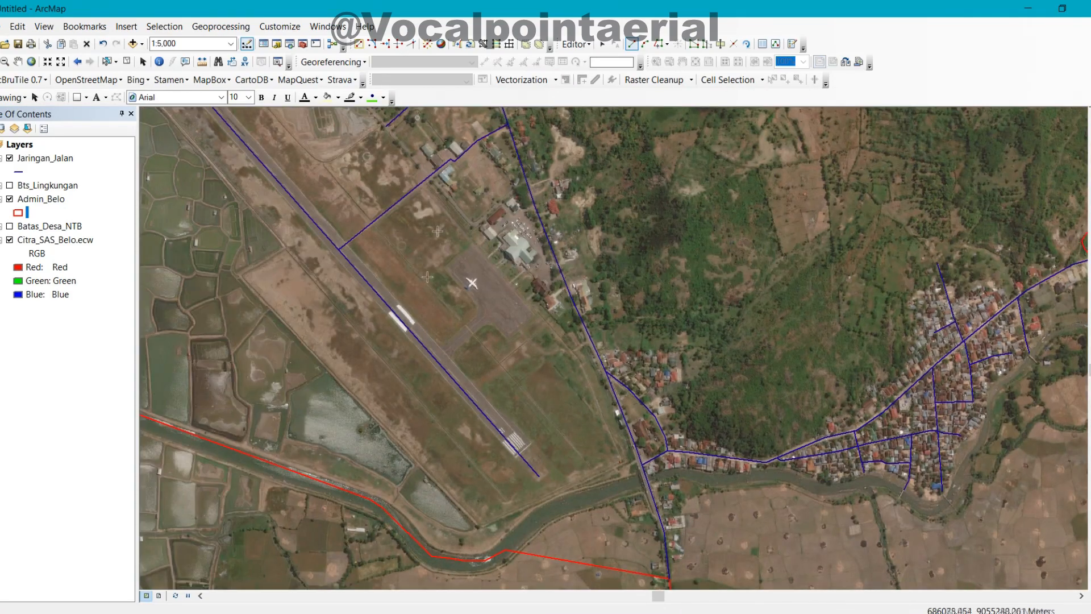
left_click(602, 45)
left_click_drag(427, 190, 453, 341)
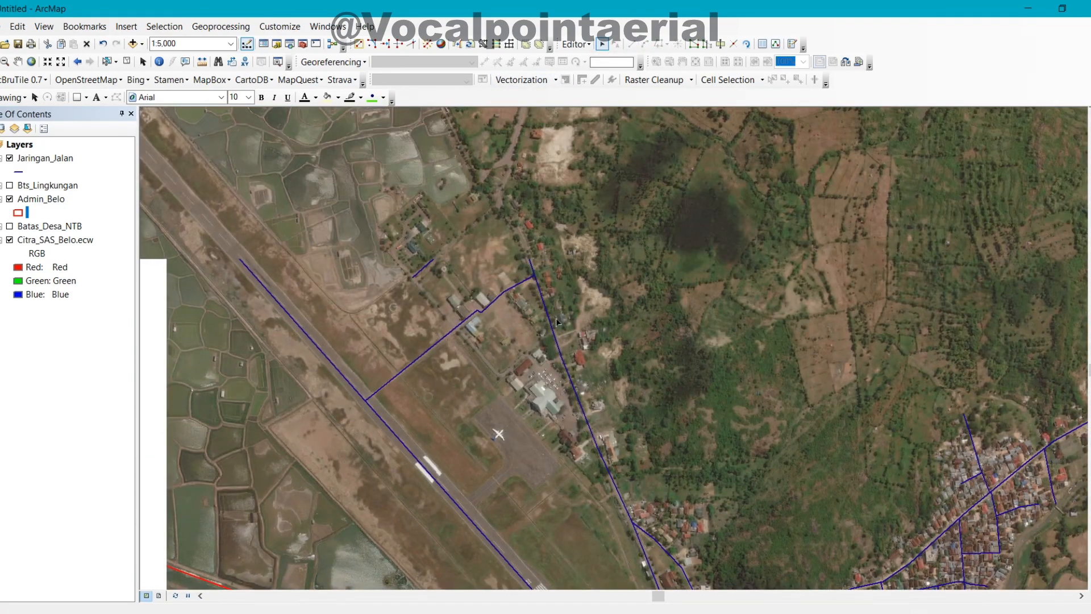
left_click_drag(316, 579, 377, 441)
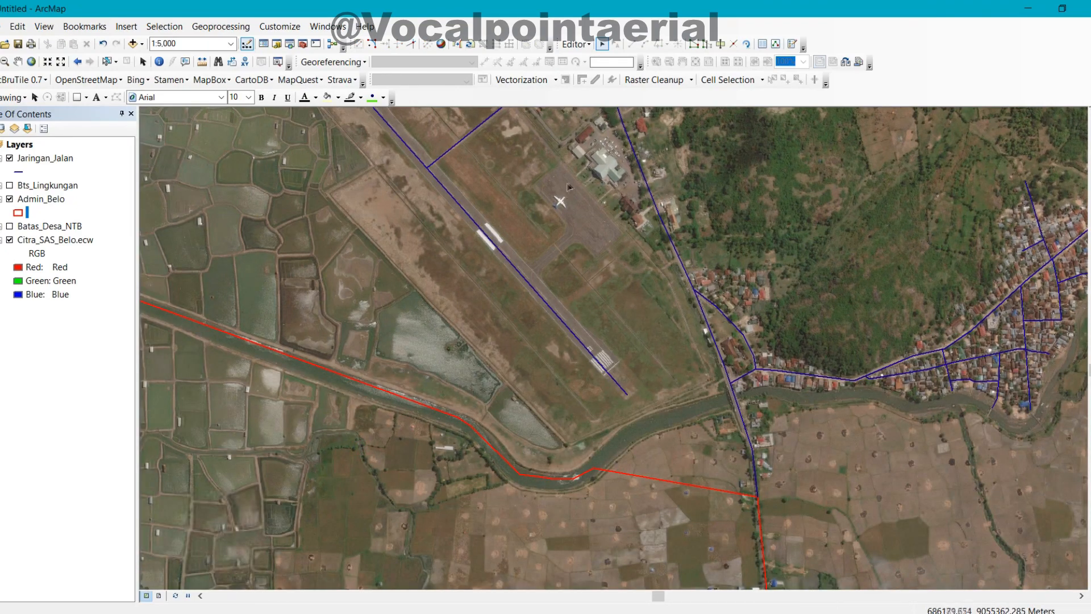
left_click_drag(568, 183, 509, 317)
scroll(508, 312, "up", 2)
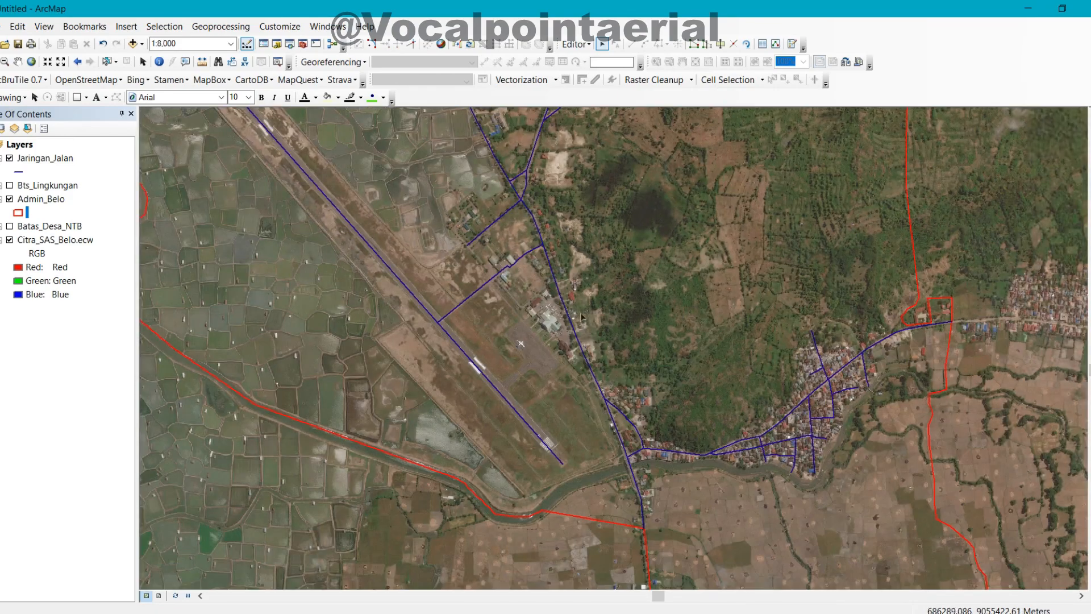
left_click_drag(581, 317, 510, 409)
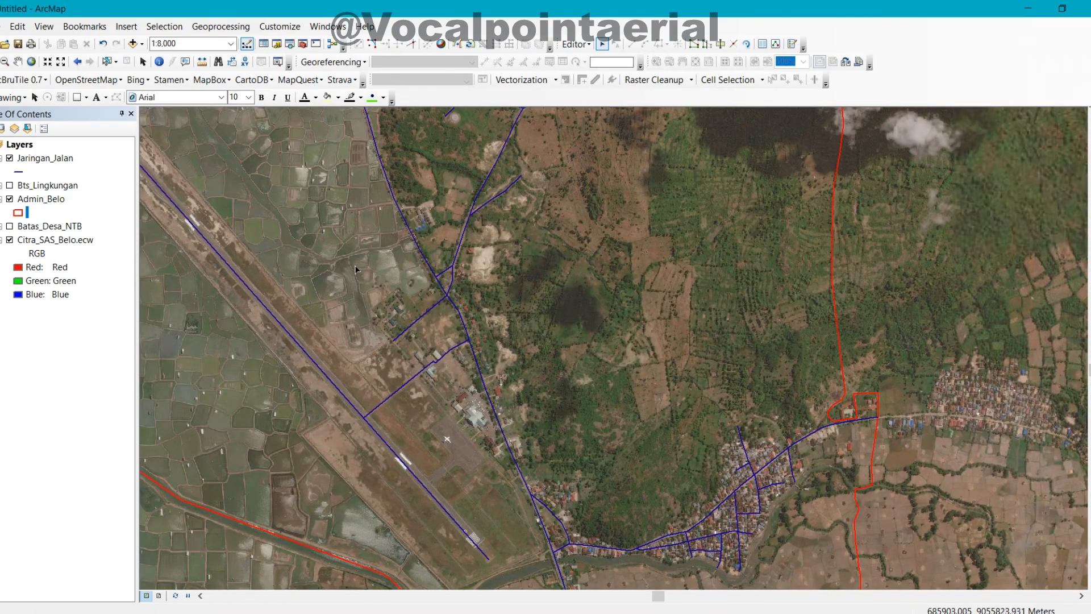
left_click_drag(356, 269, 494, 350)
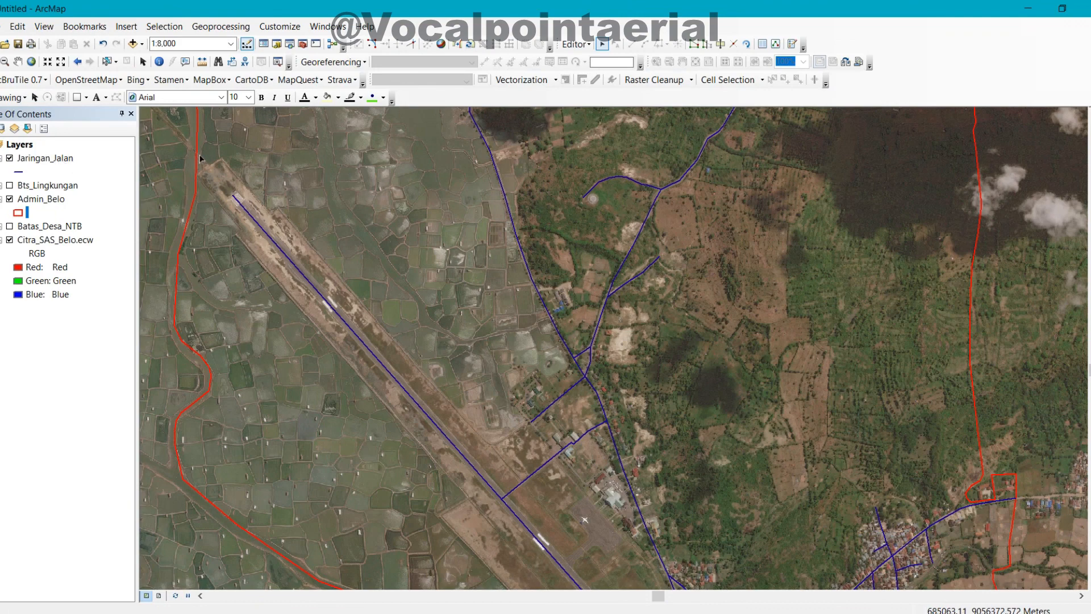
Save the road edits and end the editing session.
left_click(575, 45)
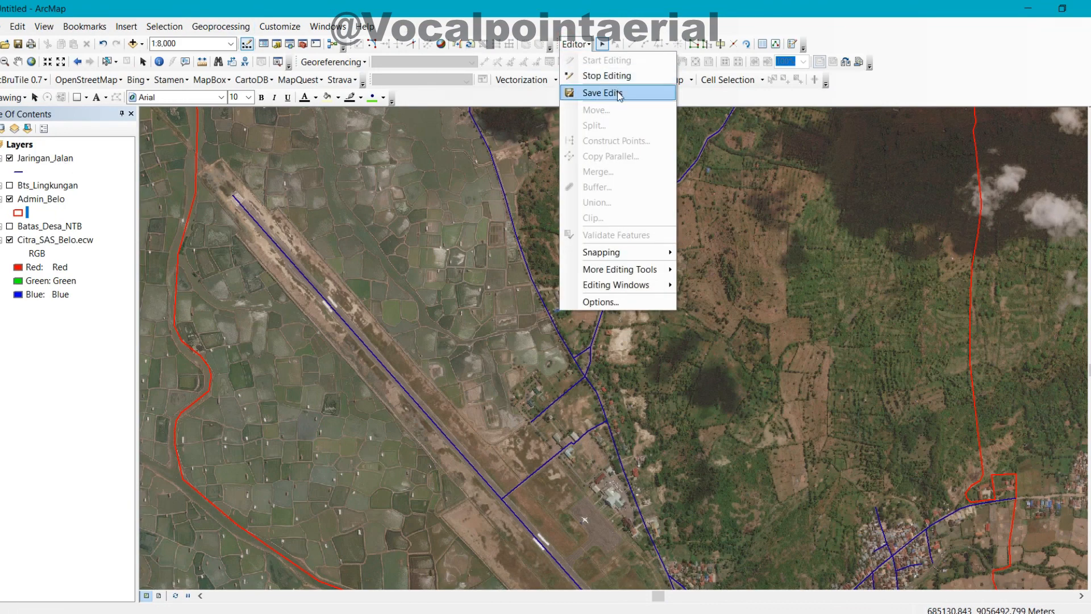
left_click(604, 75)
left_click(492, 367)
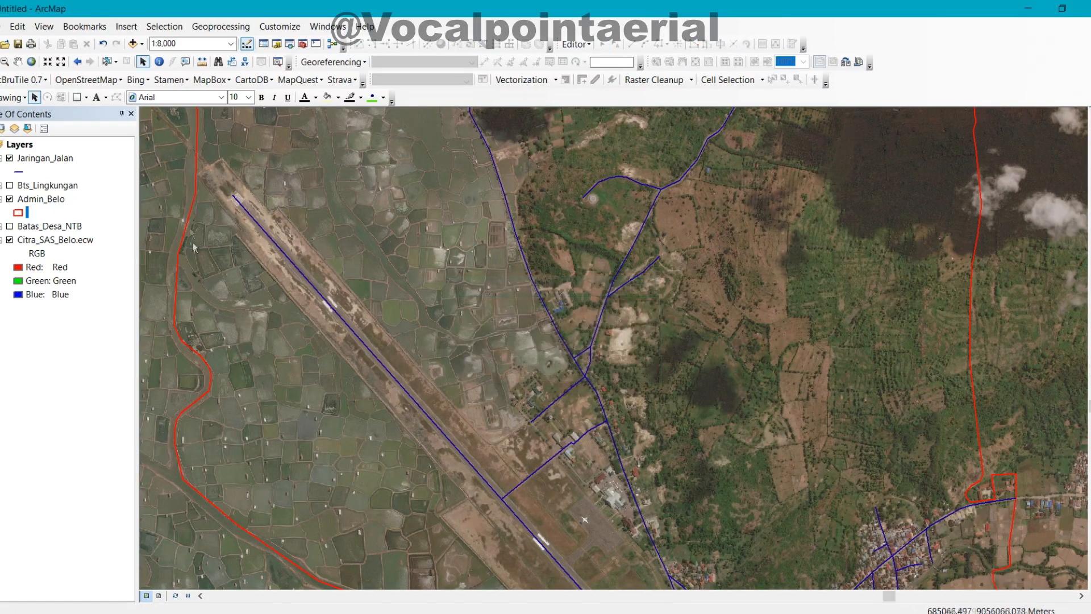
Add a Text field named Jenis_jln to the Jaringan_Jalan attribute table and close the table.
right_click(57, 163)
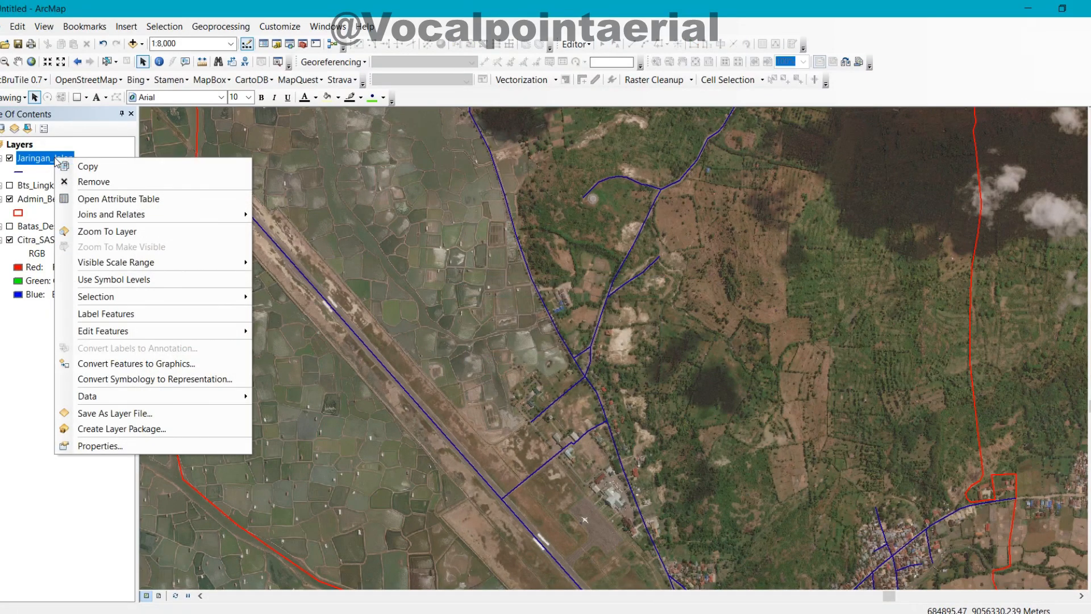
left_click(127, 200)
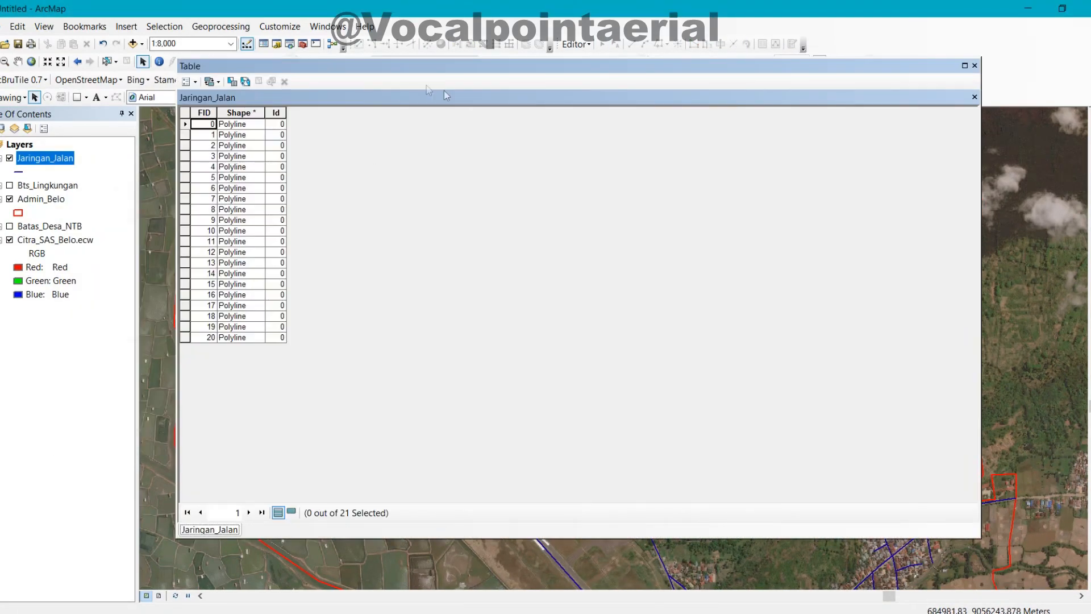
left_click(189, 83)
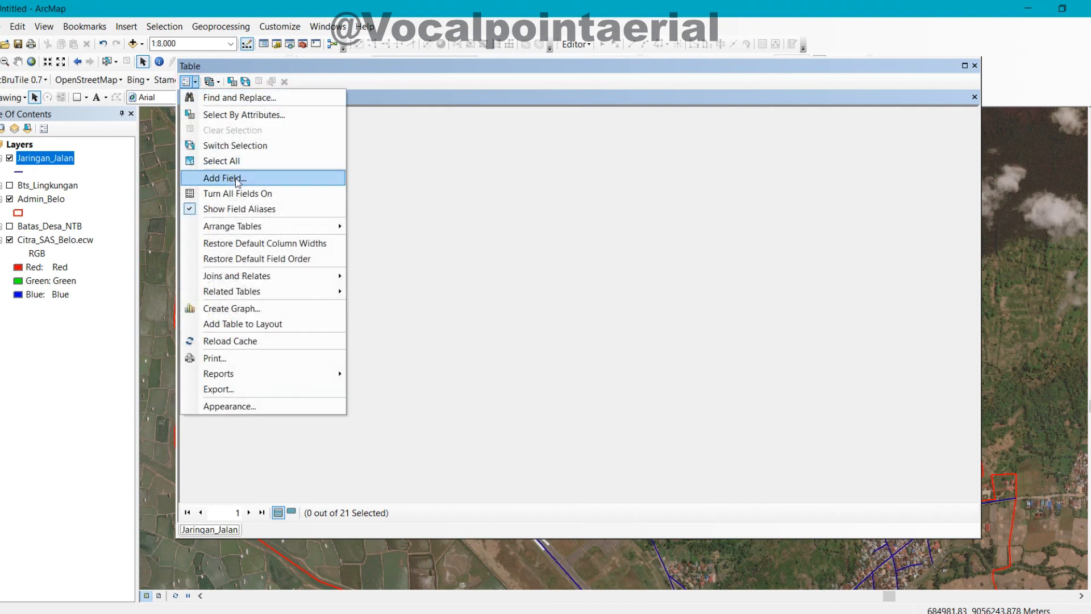
left_click(234, 176)
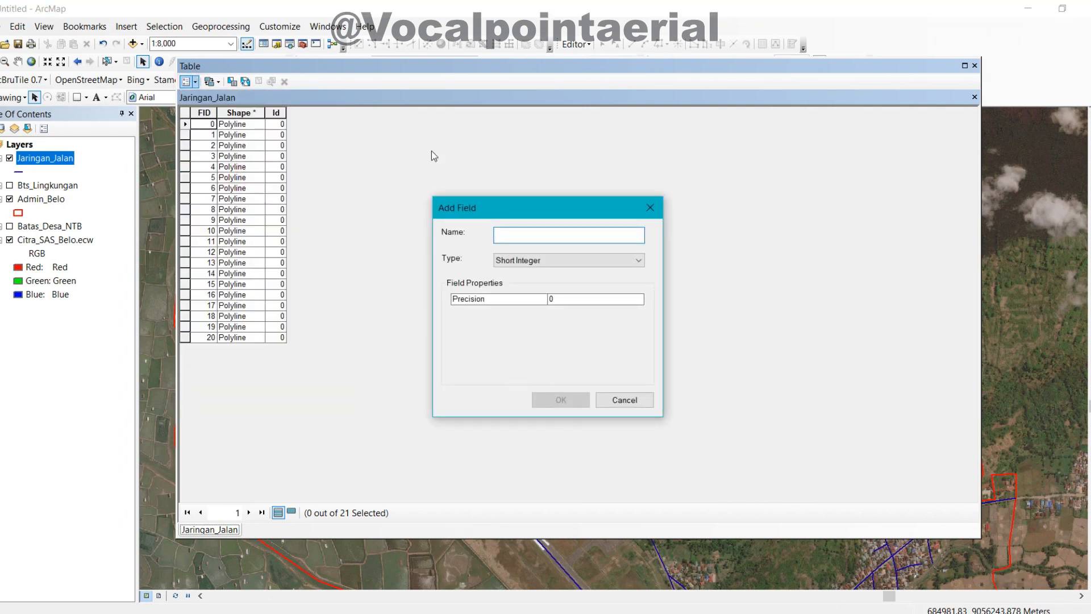
type("Ja")
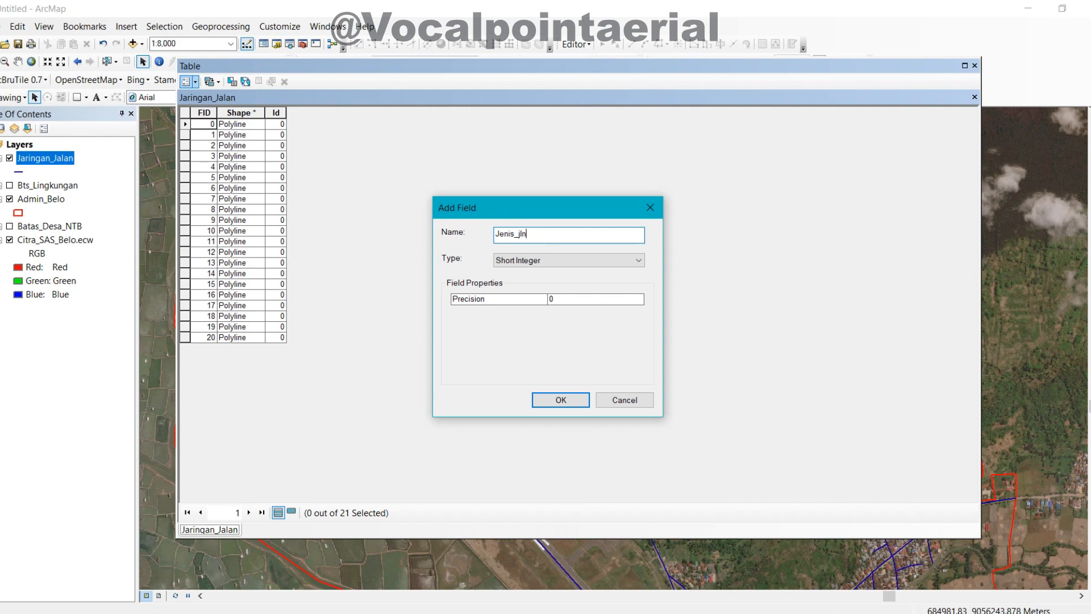
left_click(551, 256)
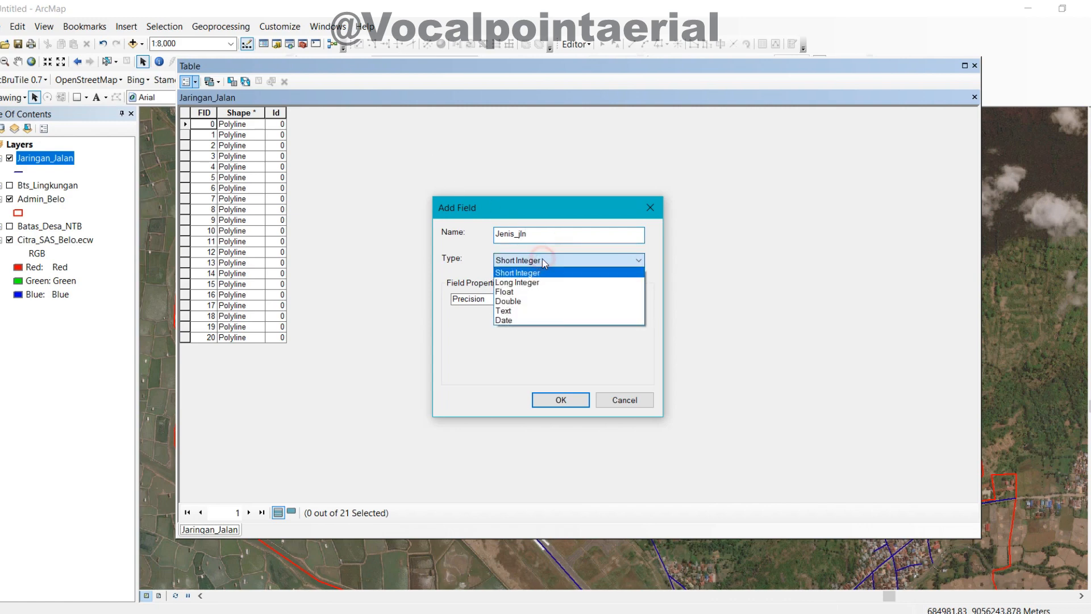
left_click(545, 313)
left_click(566, 398)
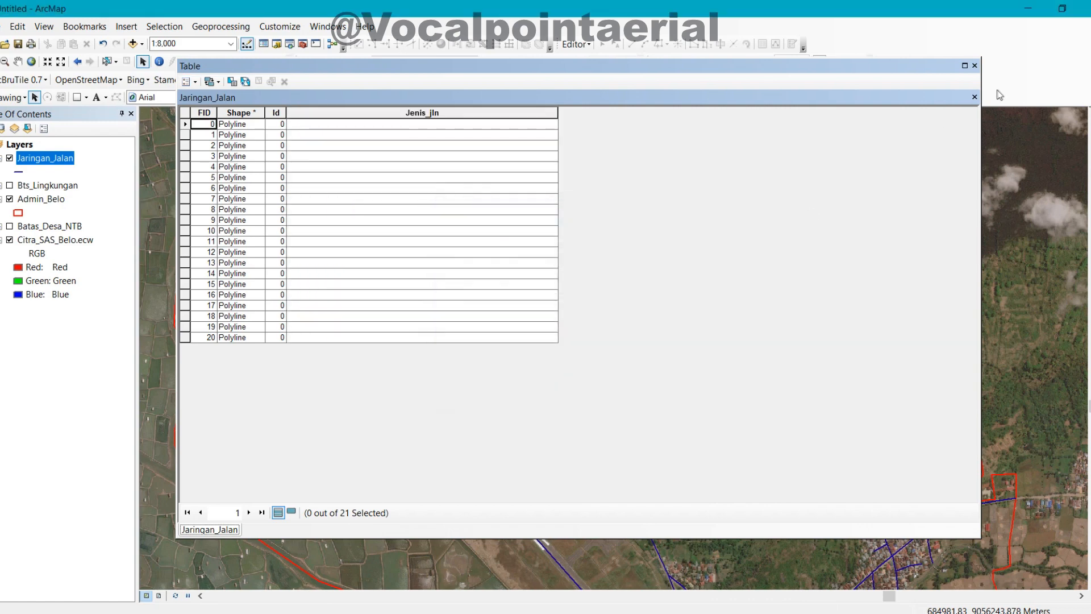
left_click(975, 66)
Start an editing session on the Jaringan_Jalan layer.
scroll(484, 307, "down", 4)
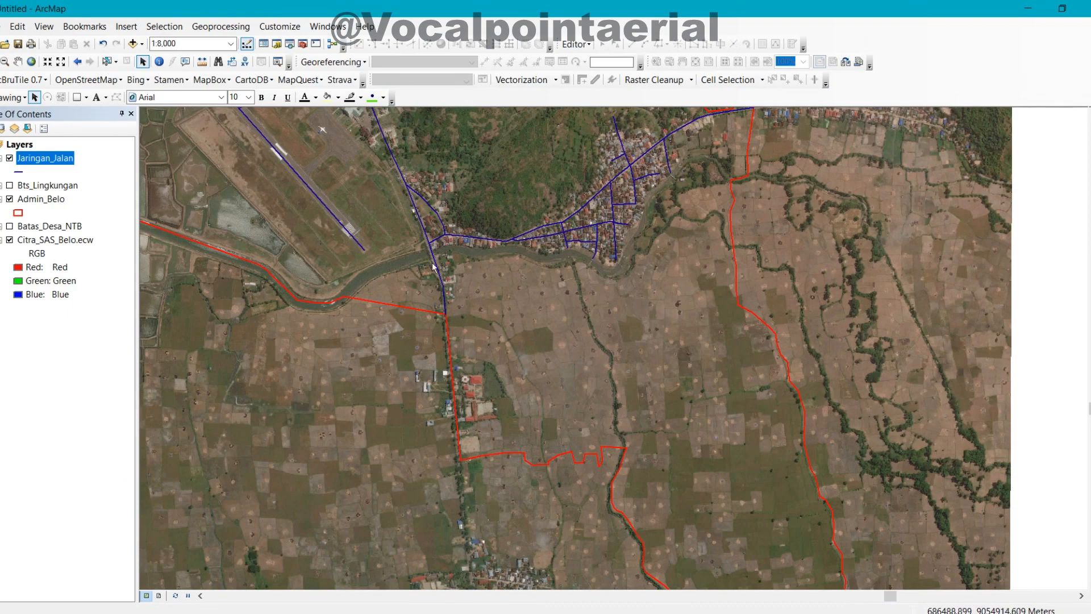
left_click_drag(432, 263, 521, 446)
scroll(485, 358, "down", 2)
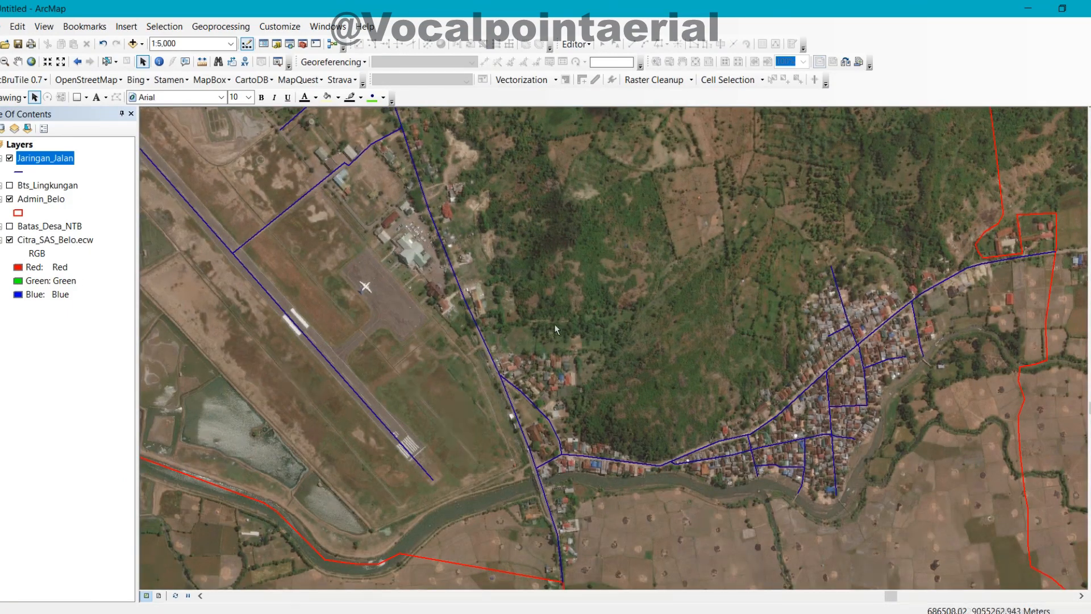
left_click(578, 45)
left_click(593, 59)
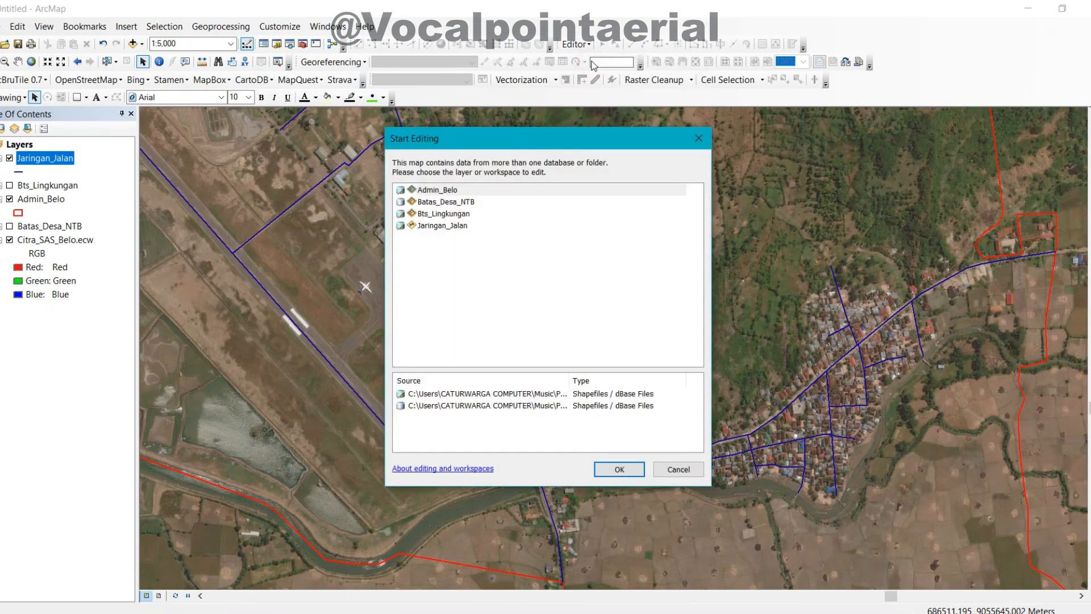
left_click(443, 226)
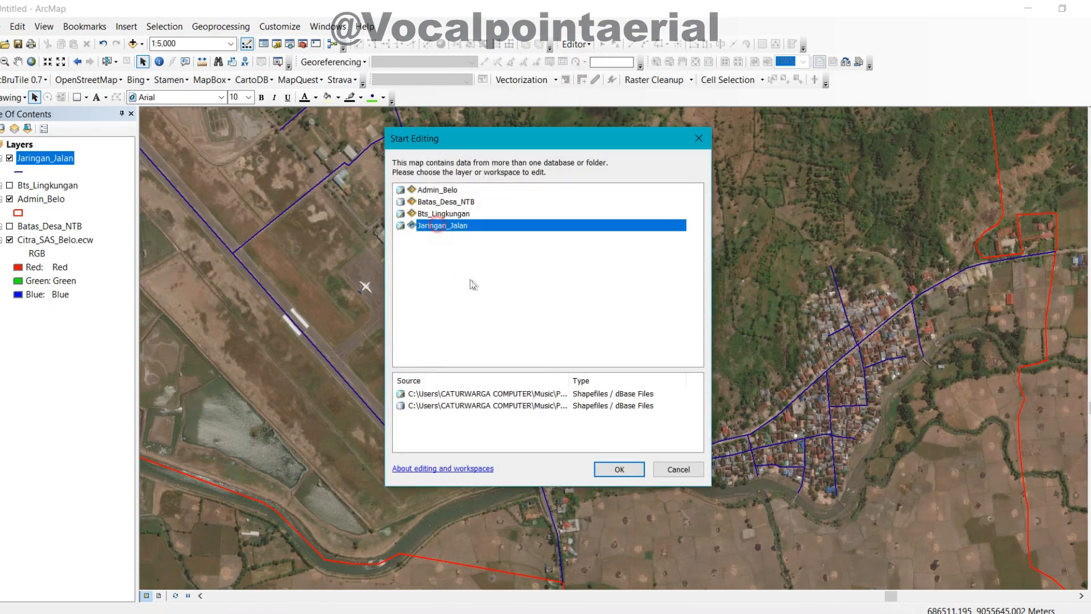
left_click(615, 469)
Examine the extent of the main road running past the airport and across the river to the southern boundary.
left_click_drag(510, 406, 525, 290)
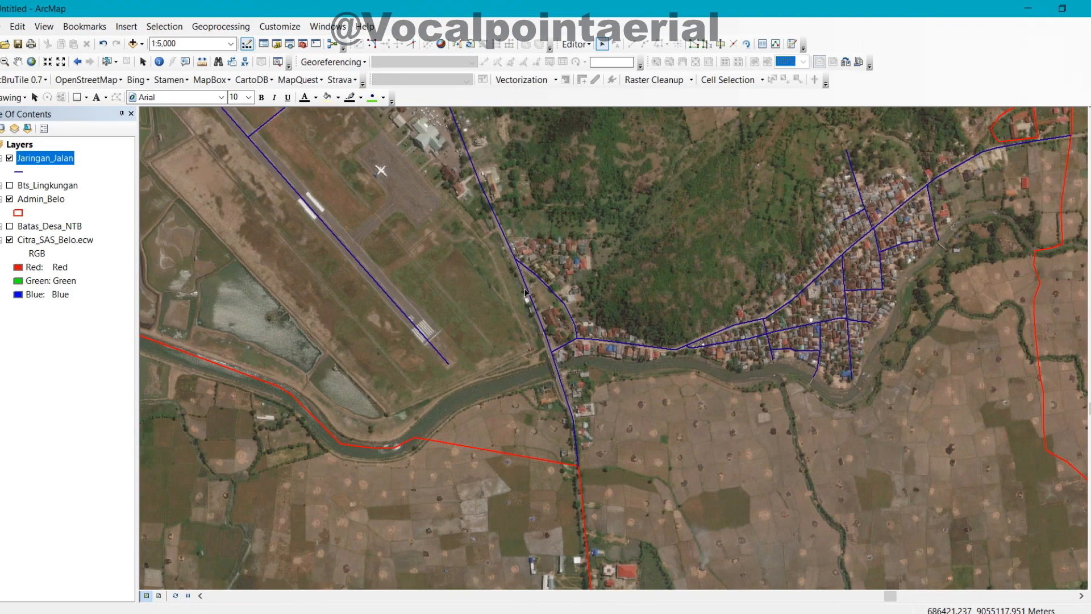
scroll(538, 363, "up", 2)
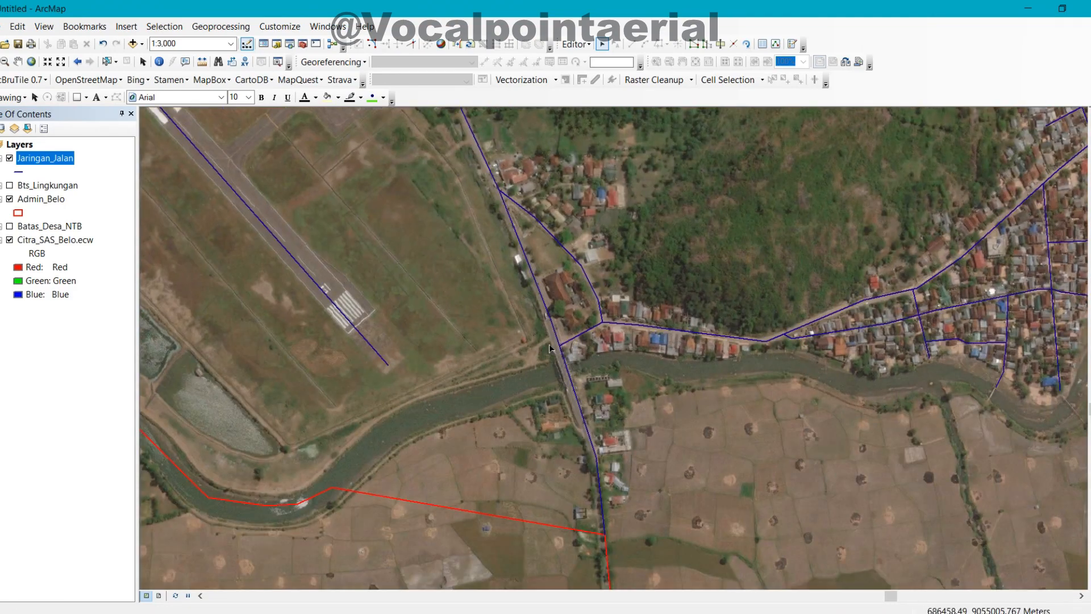
left_click_drag(549, 348, 442, 512)
left_click(394, 357)
left_click_drag(364, 315, 501, 576)
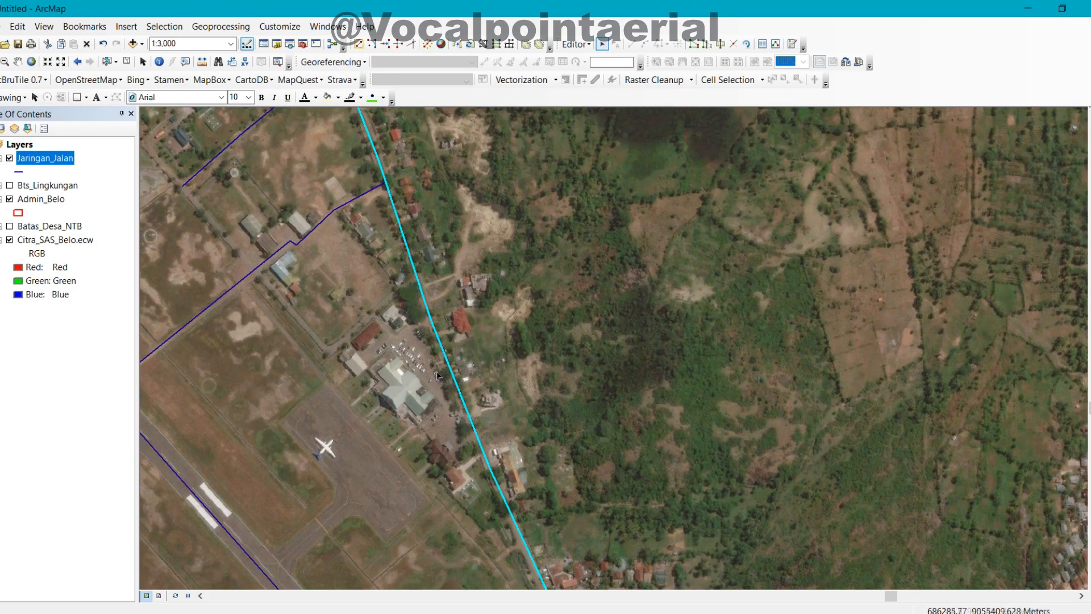
left_click_drag(441, 376, 345, 177)
left_click_drag(362, 422, 477, 204)
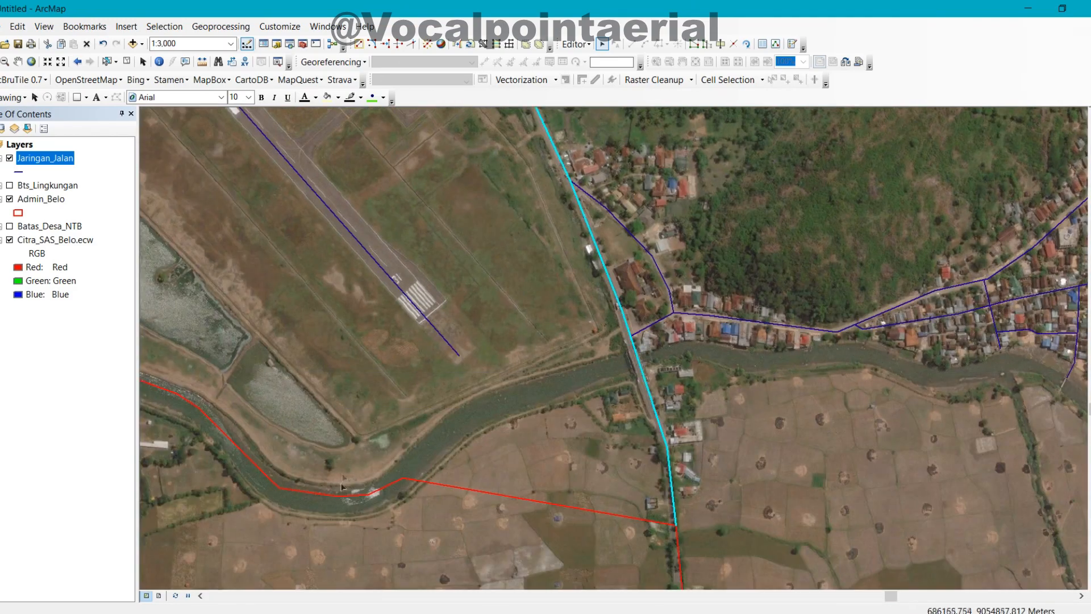
left_click(361, 542)
Select the main road east of the airport and set its Jenis_jln attribute to Jalan Kolektor.
left_click_drag(587, 249, 498, 406)
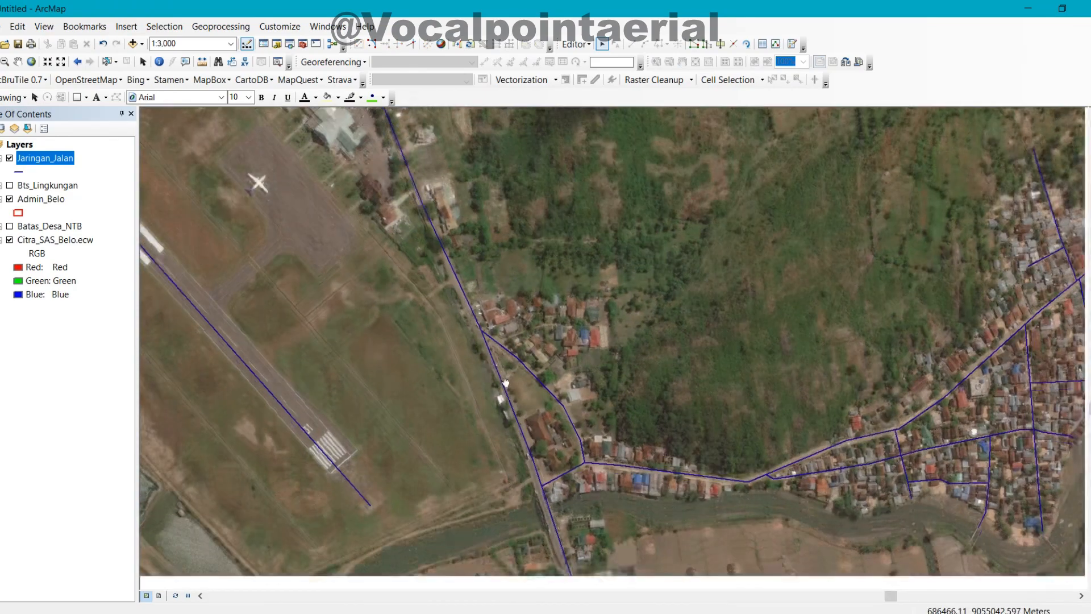
left_click_drag(537, 454, 395, 212)
left_click(425, 327)
left_click_drag(402, 279, 510, 459)
left_click_drag(415, 318, 507, 500)
left_click_drag(463, 336, 486, 379)
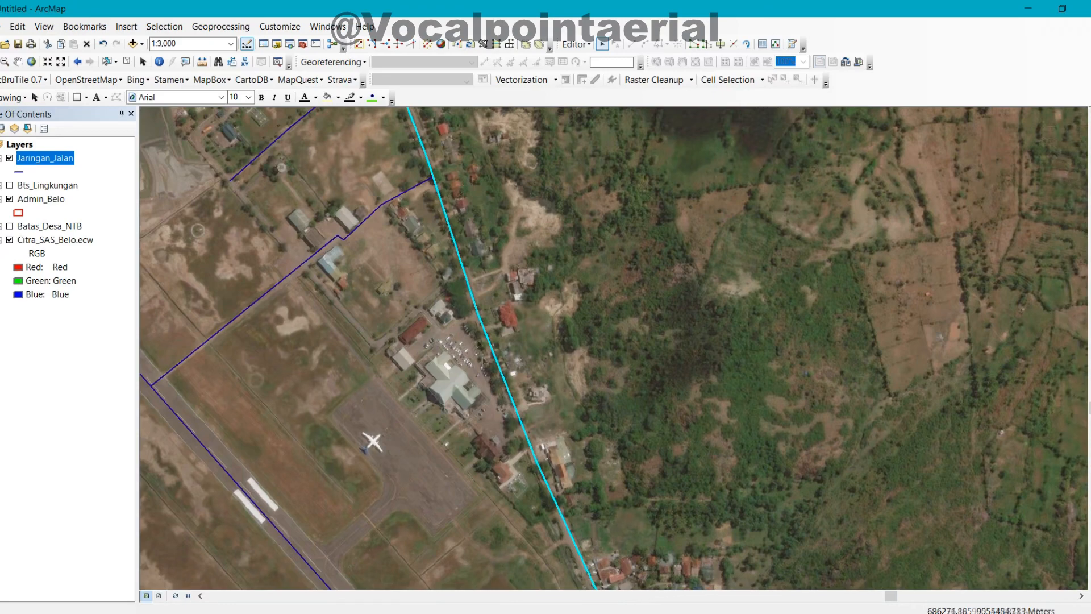
left_click_drag(500, 420, 388, 188)
left_click_drag(504, 424, 369, 148)
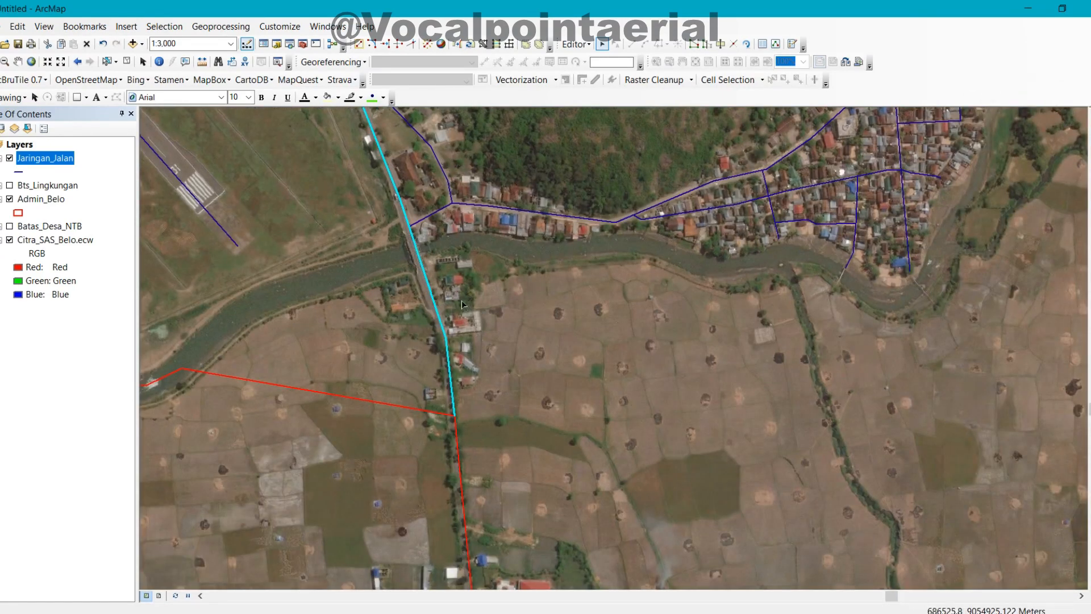
left_click_drag(431, 230, 495, 338)
left_click_drag(438, 263, 490, 399)
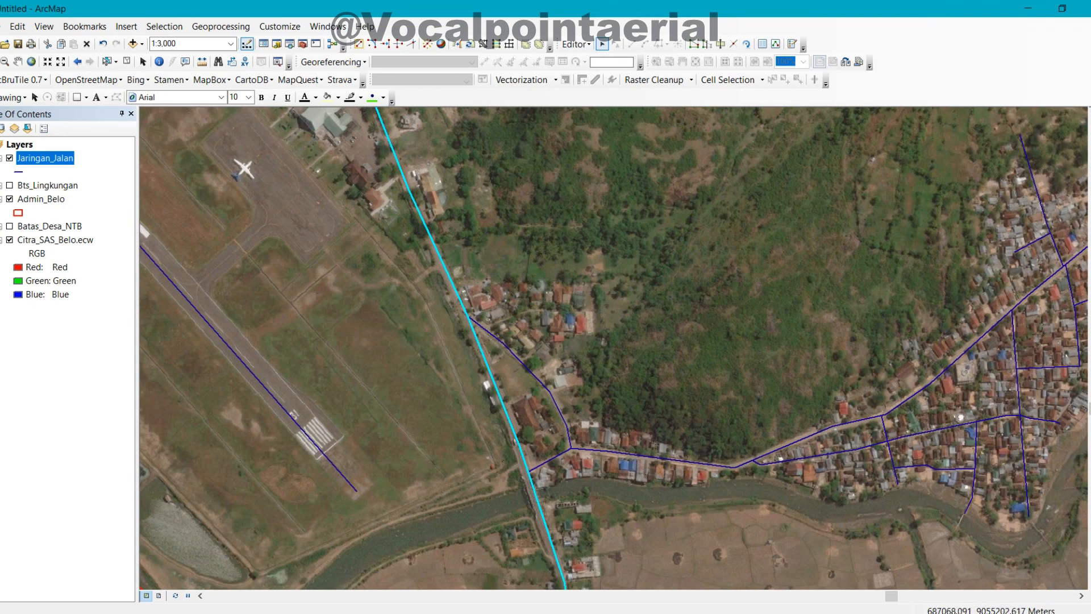
mouse_move(1085, 312)
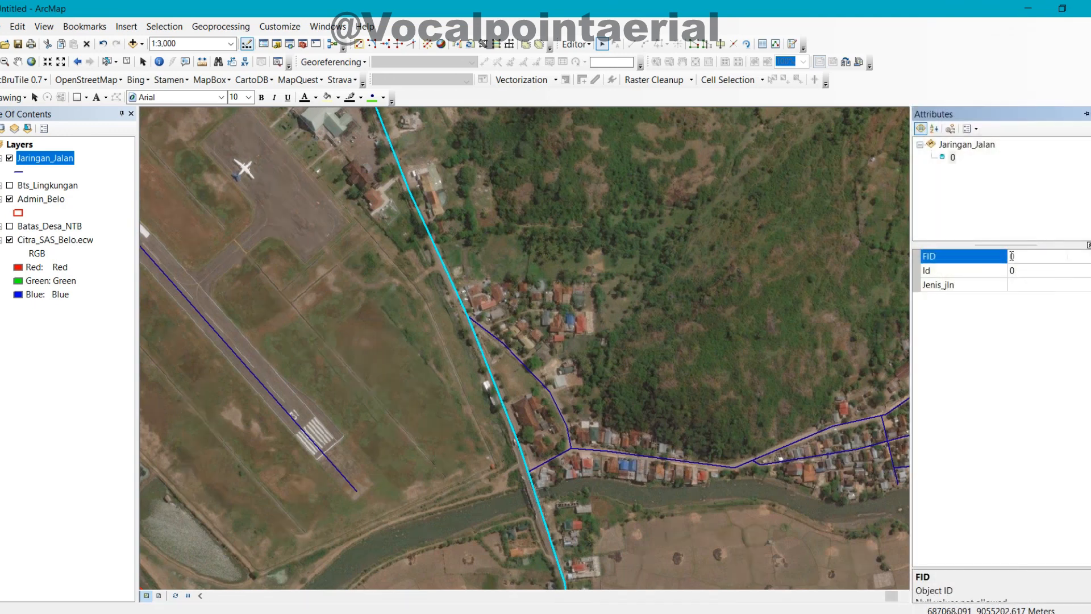
left_click(1043, 286)
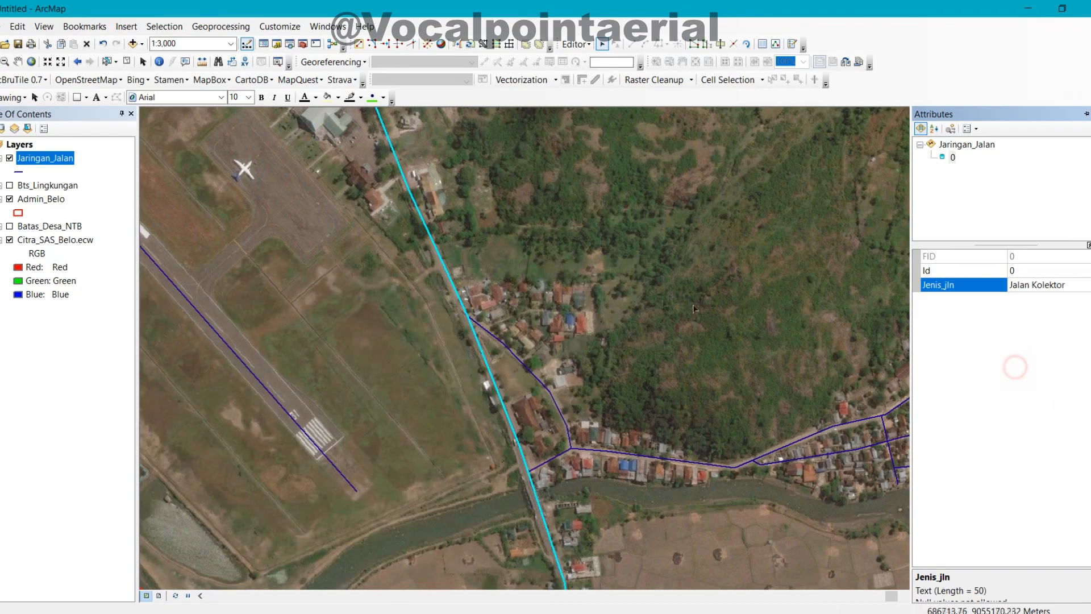
Select the runway line together with its connecting road and set their Jenis_jln attribute to Jalan Area Bandara.
scroll(479, 332, "up", 2)
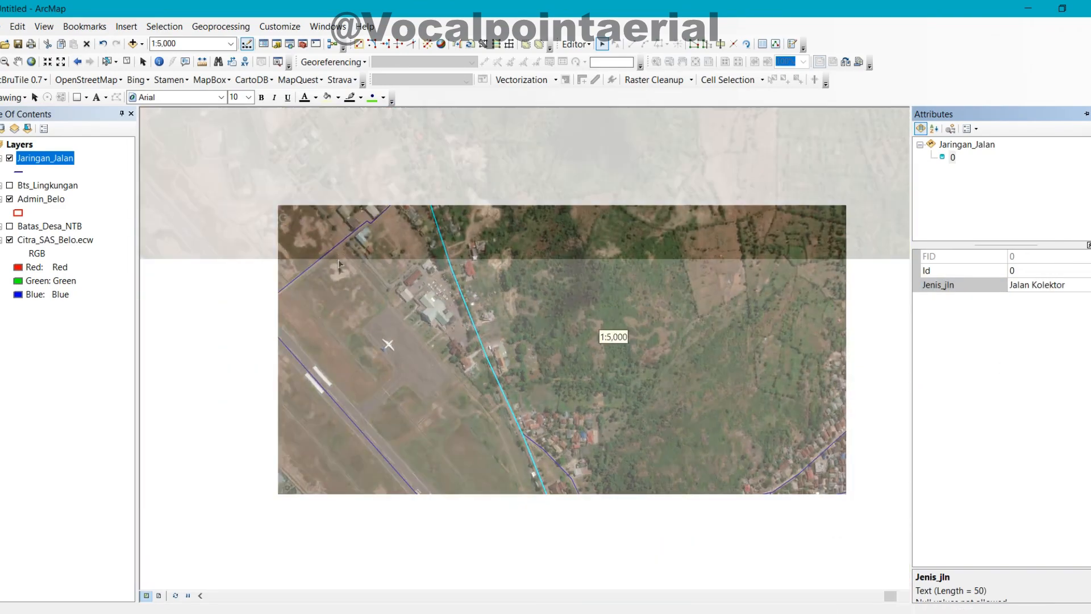
left_click_drag(359, 240, 504, 235)
left_click_drag(378, 202, 359, 216)
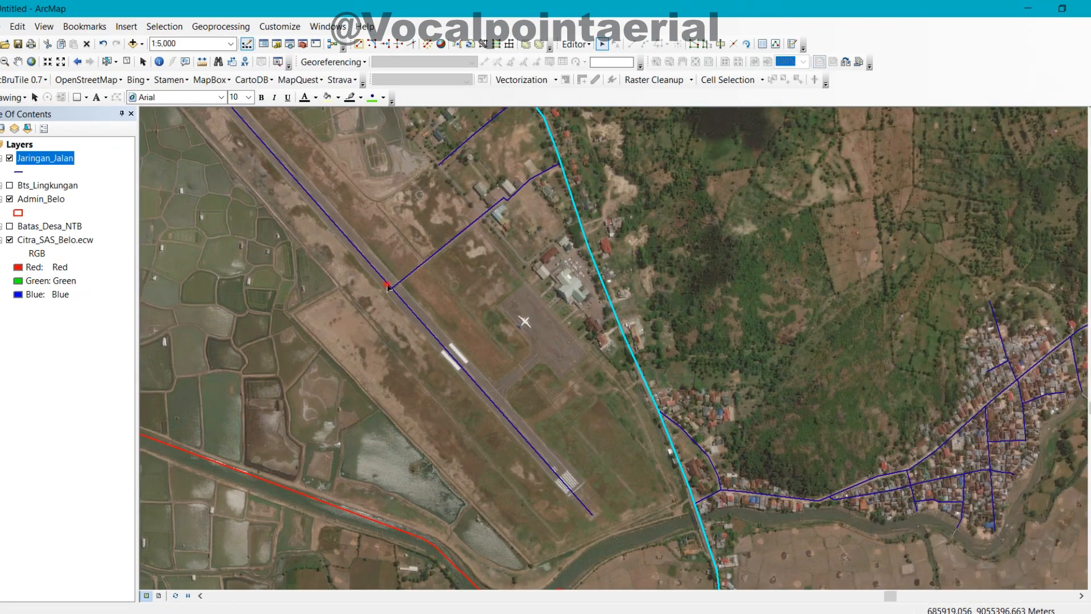
left_click(394, 291)
left_click(414, 273, "shift")
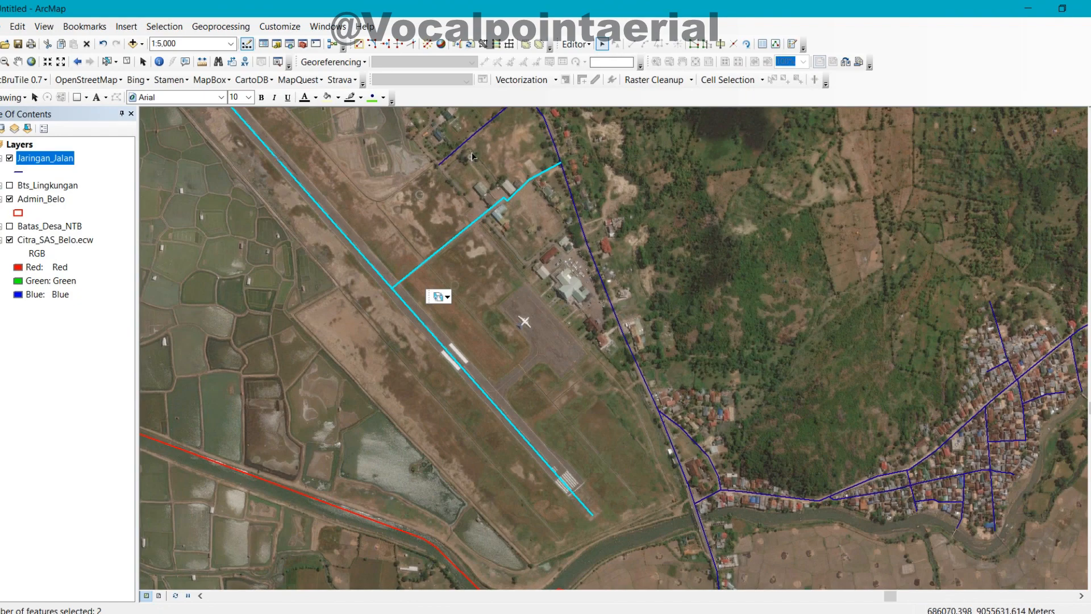
left_click_drag(423, 278, 433, 420)
left_click_drag(634, 529, 342, 203)
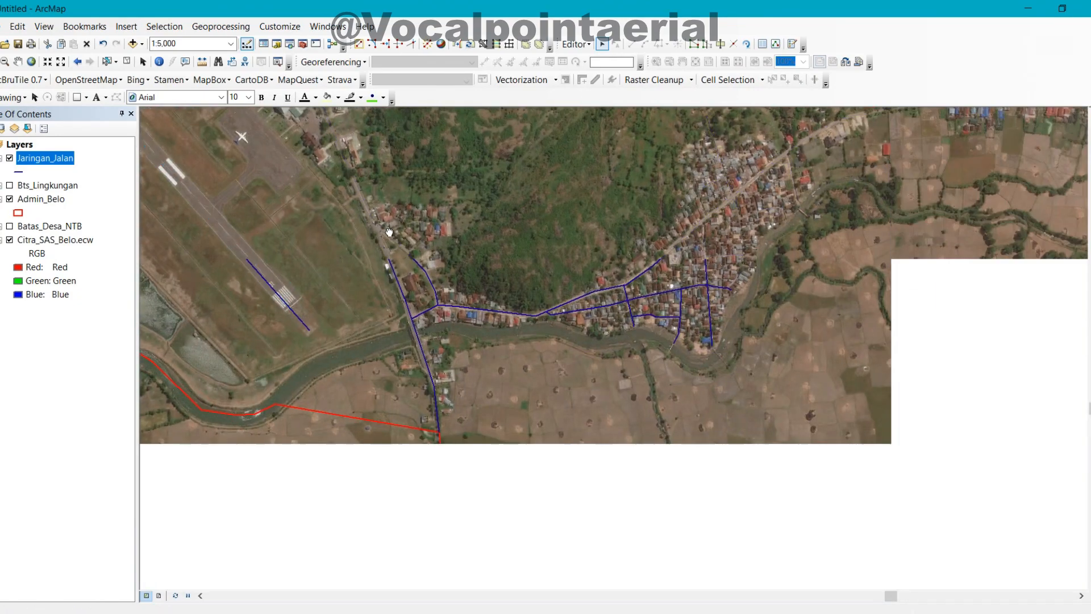
mouse_move(1089, 196)
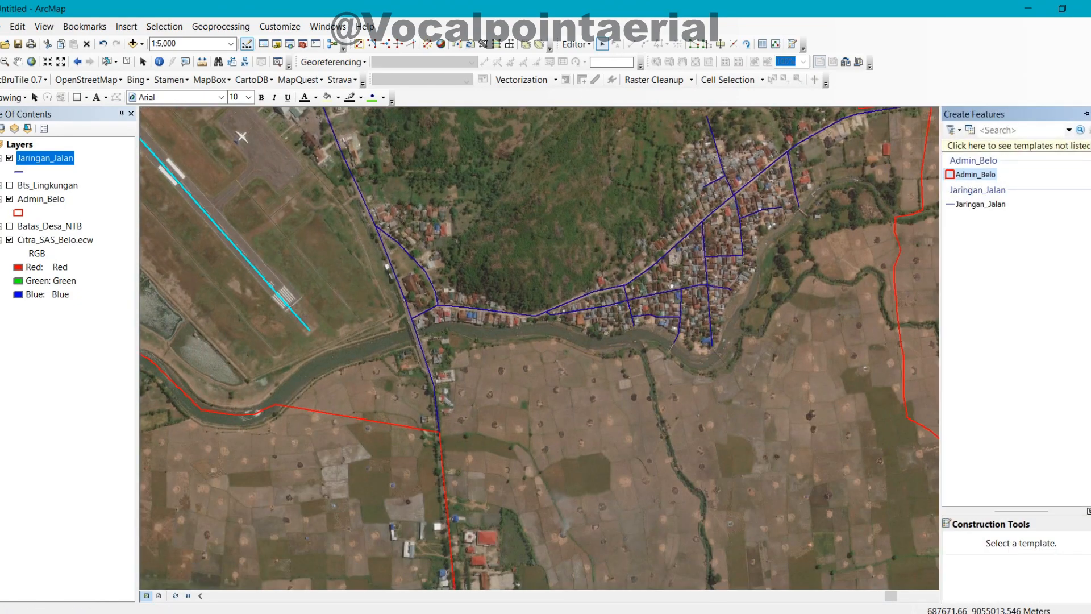
mouse_move(1089, 250)
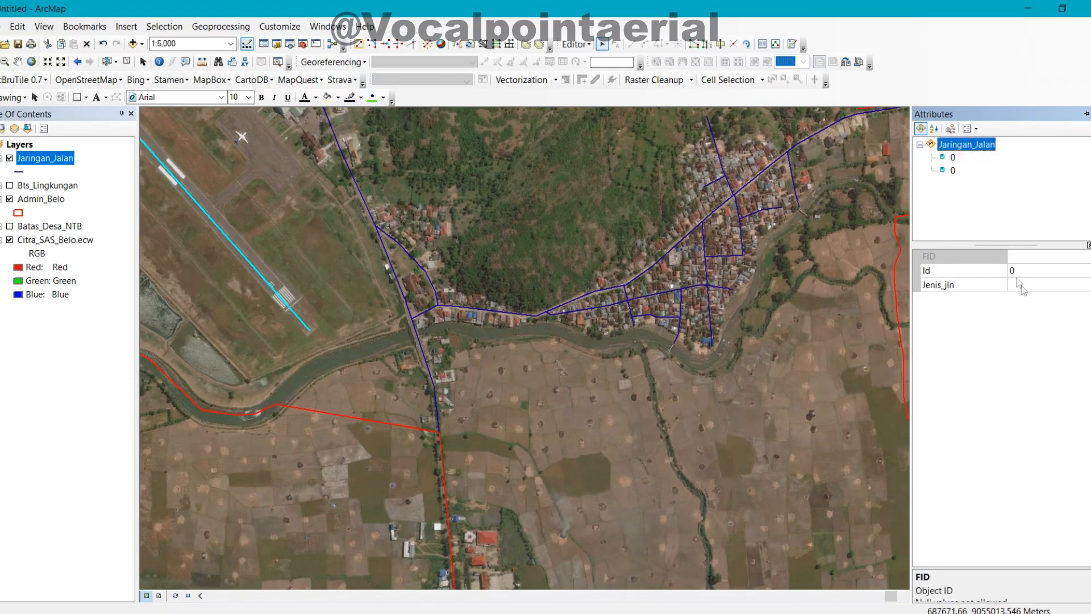
left_click(1024, 285)
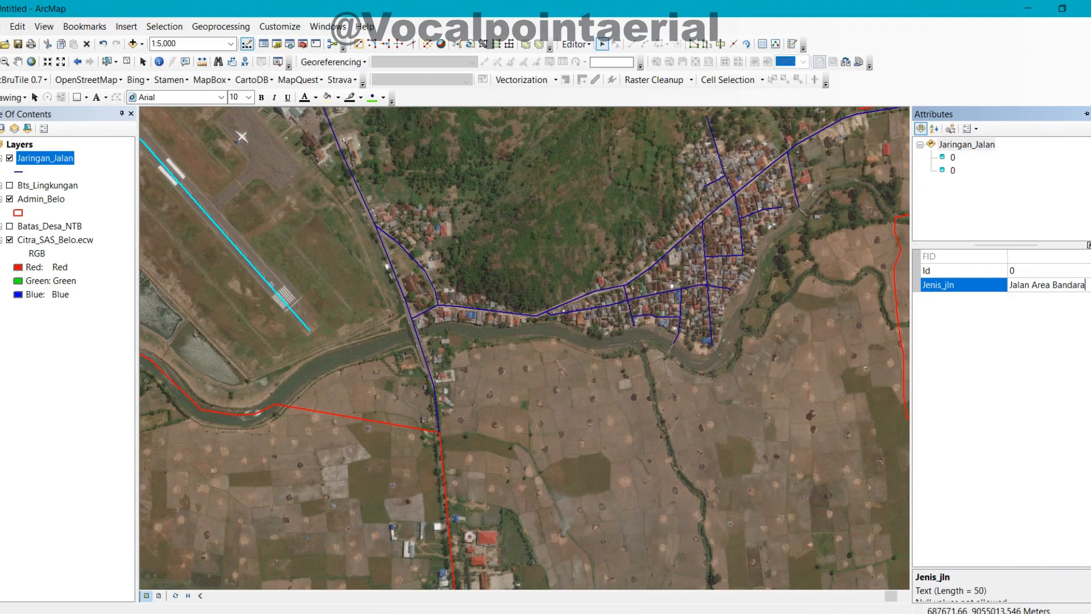
left_click(1051, 372)
Examine the road through the riverside settlement from the airport-side junction to the eastern village boundary.
left_click_drag(532, 308, 446, 332)
left_click_drag(337, 326, 441, 368)
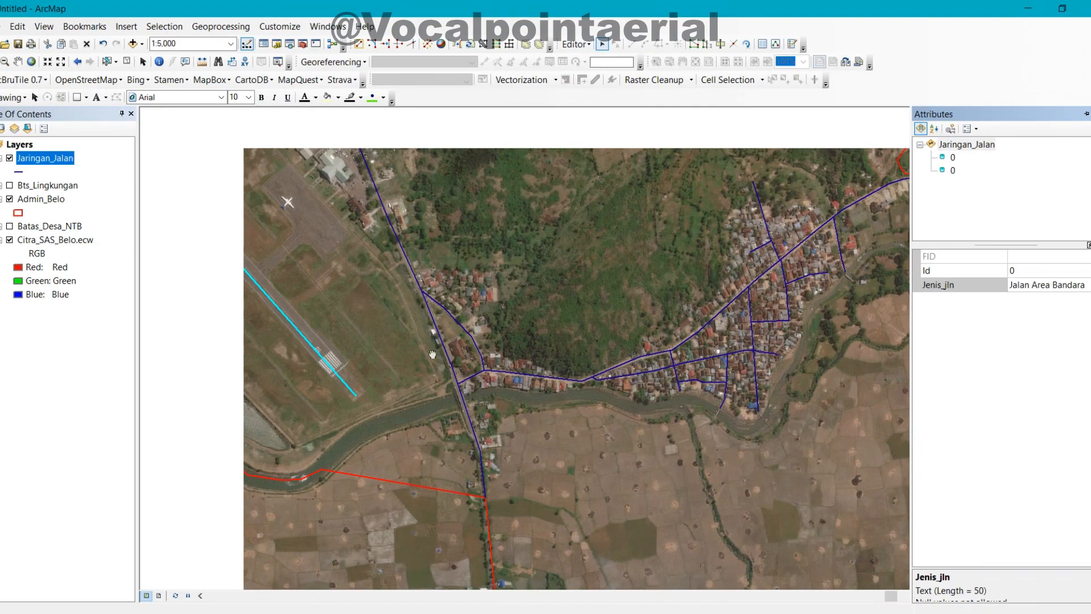
left_click_drag(544, 365, 390, 349)
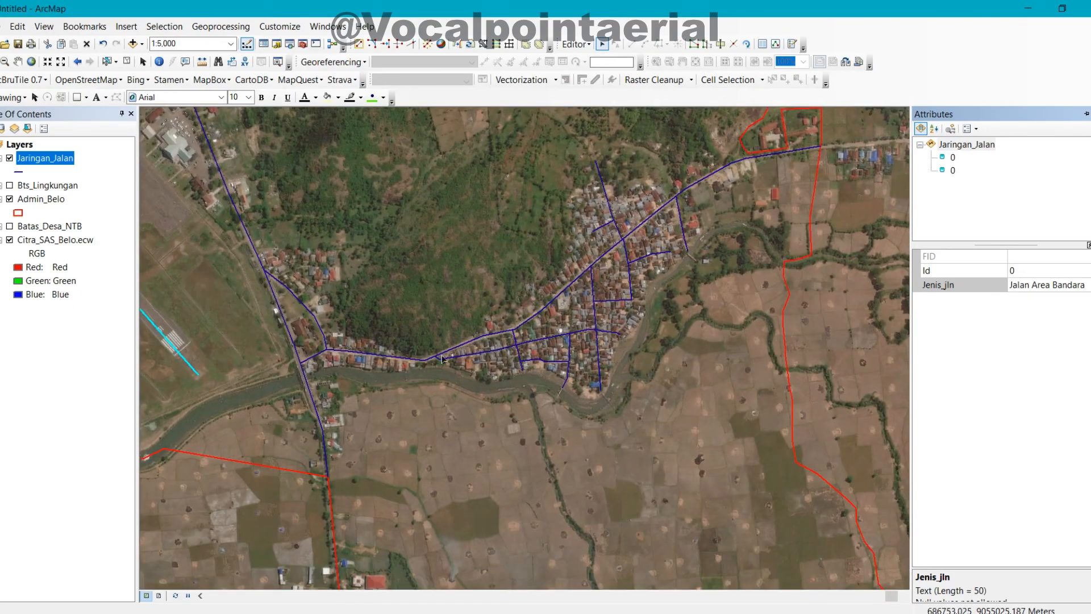
scroll(366, 361, "up", 2)
scroll(367, 358, "up", 1)
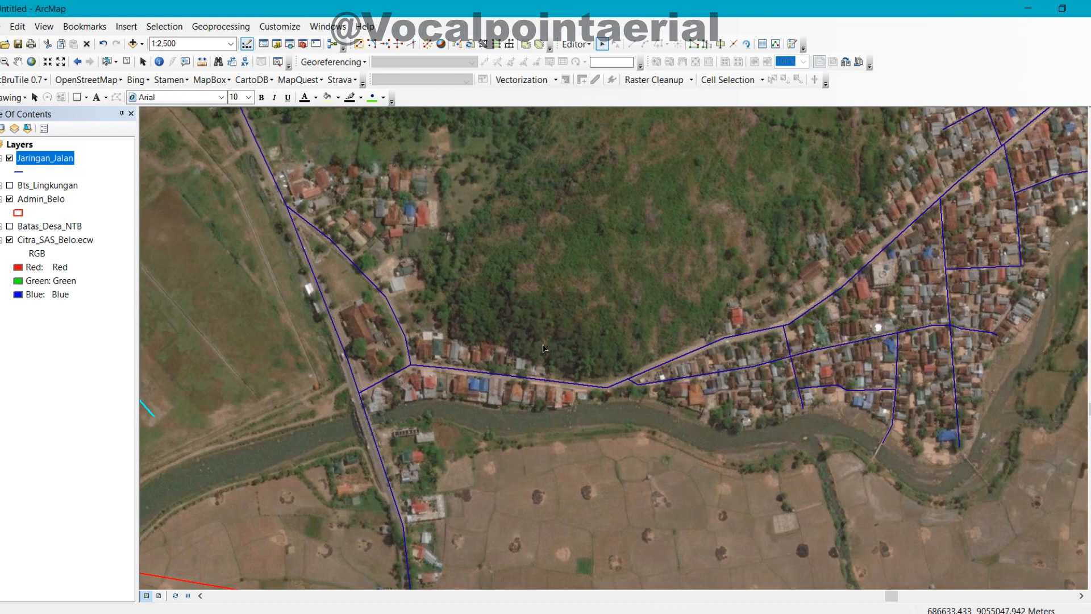
left_click_drag(524, 344, 361, 408)
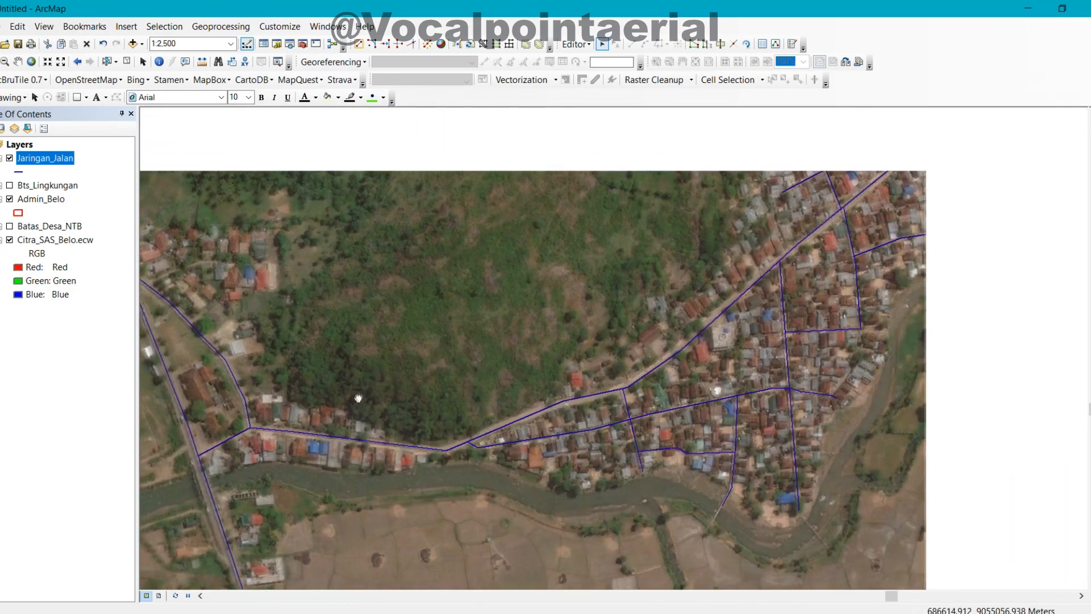
left_click_drag(829, 262, 694, 329)
left_click_drag(511, 404, 781, 291)
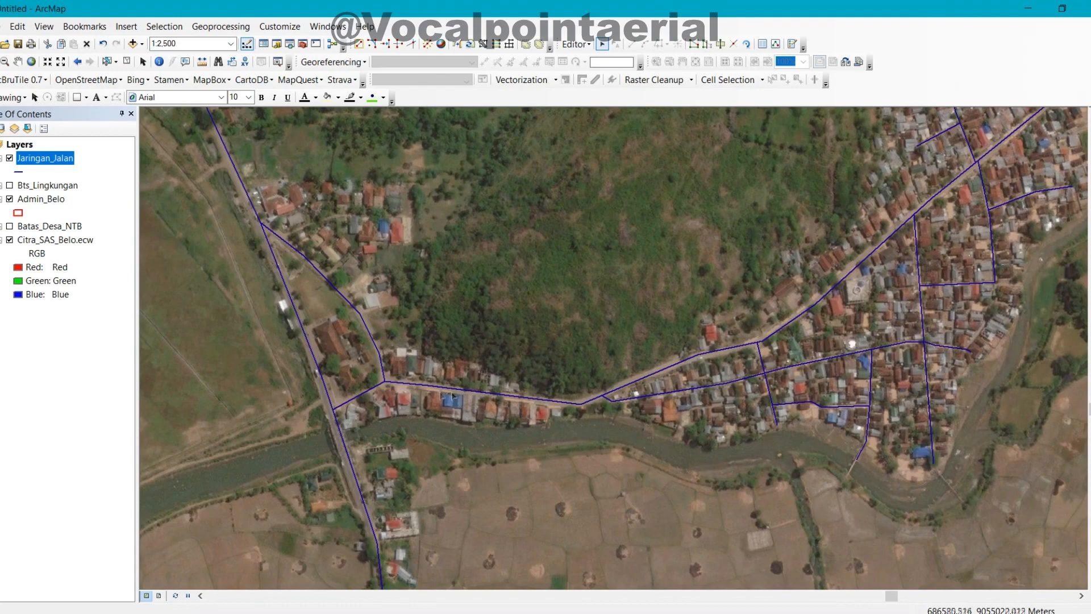
left_click_drag(633, 348, 242, 443)
left_click_drag(606, 281, 365, 431)
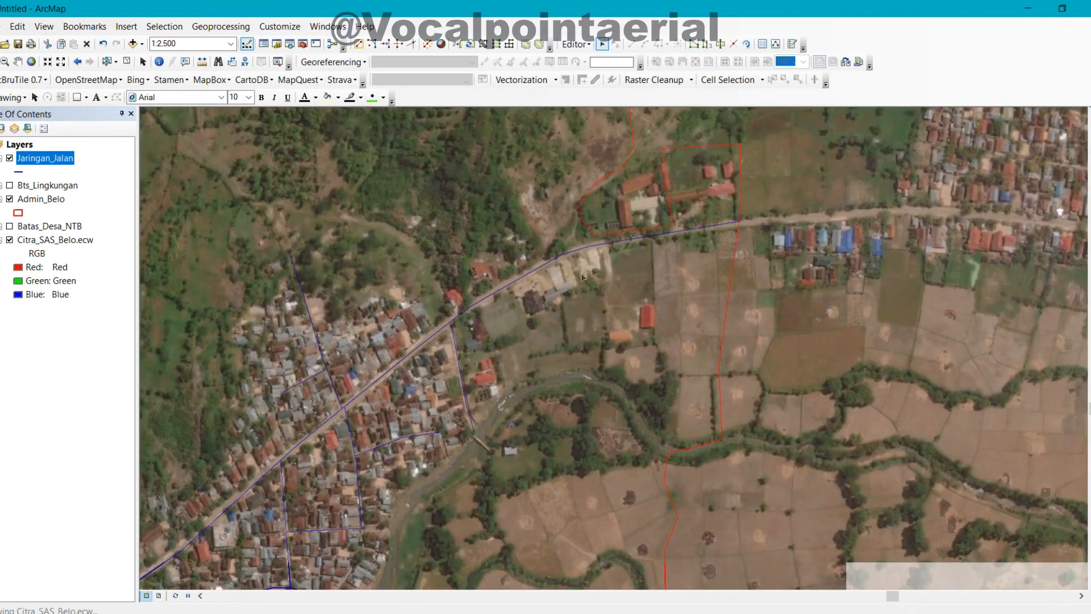
left_click_drag(569, 281, 349, 325)
scroll(510, 357, "up", 2)
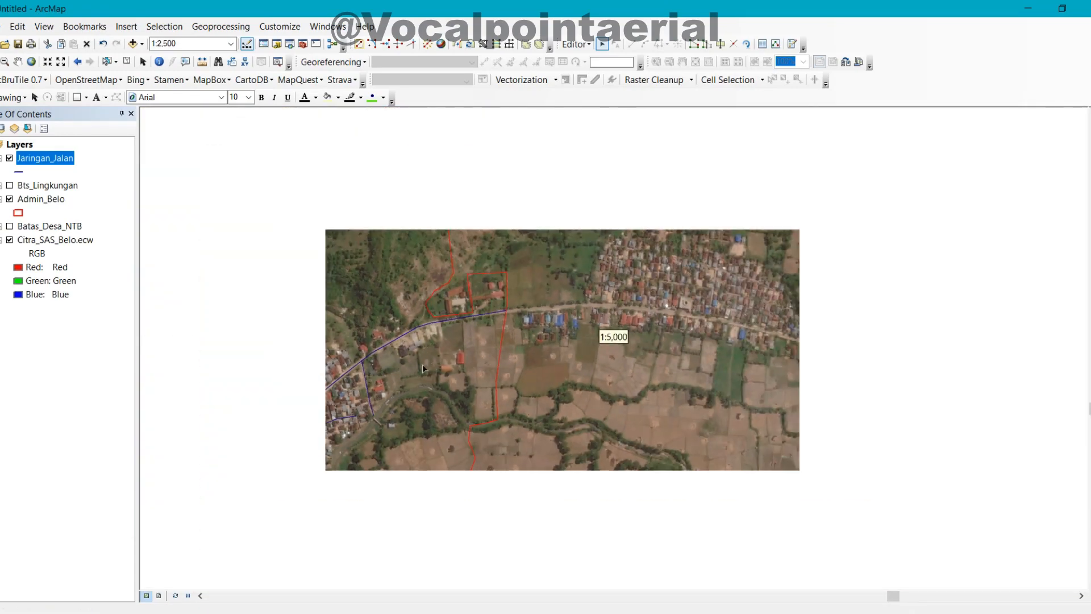
scroll(491, 392, "down", 2)
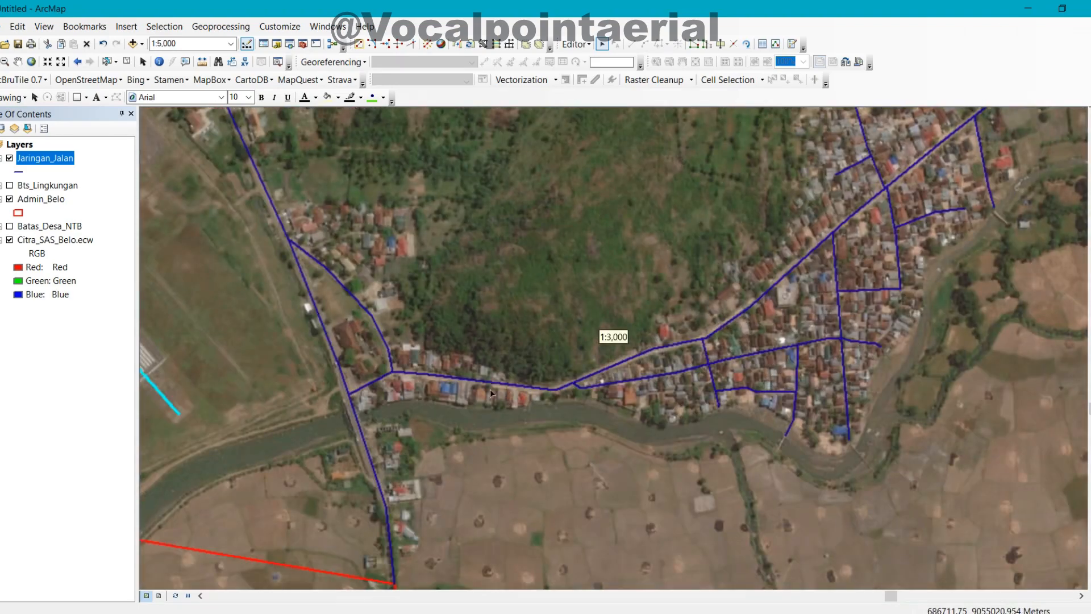
Select the main road through the settlement with its branch to the airport-side road and set their Jenis_jln attribute to Jalan Lokal.
left_click(387, 374)
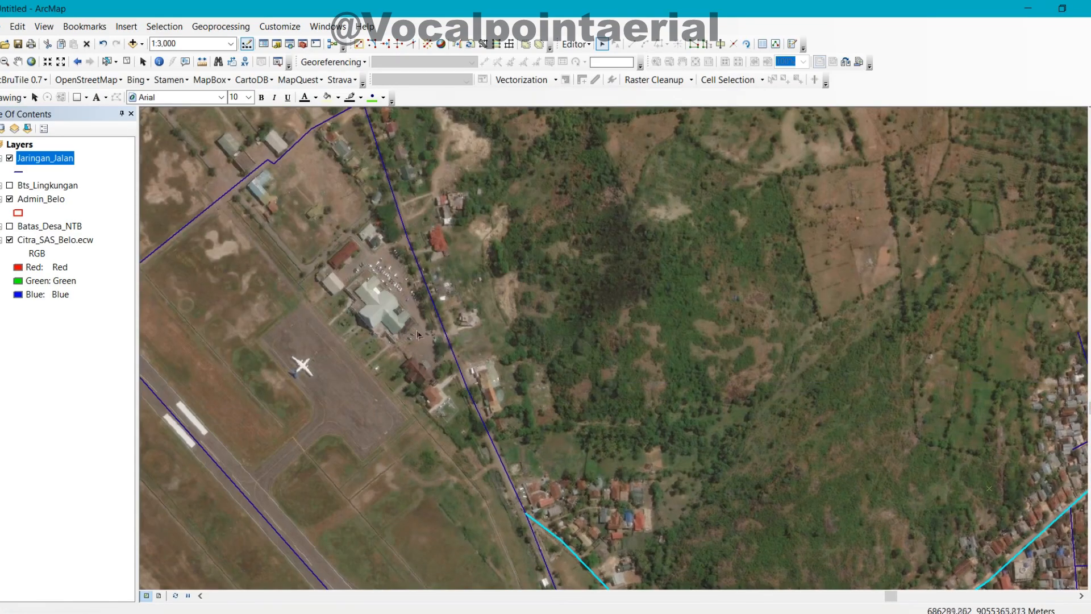
left_click_drag(1085, 583, 862, 337)
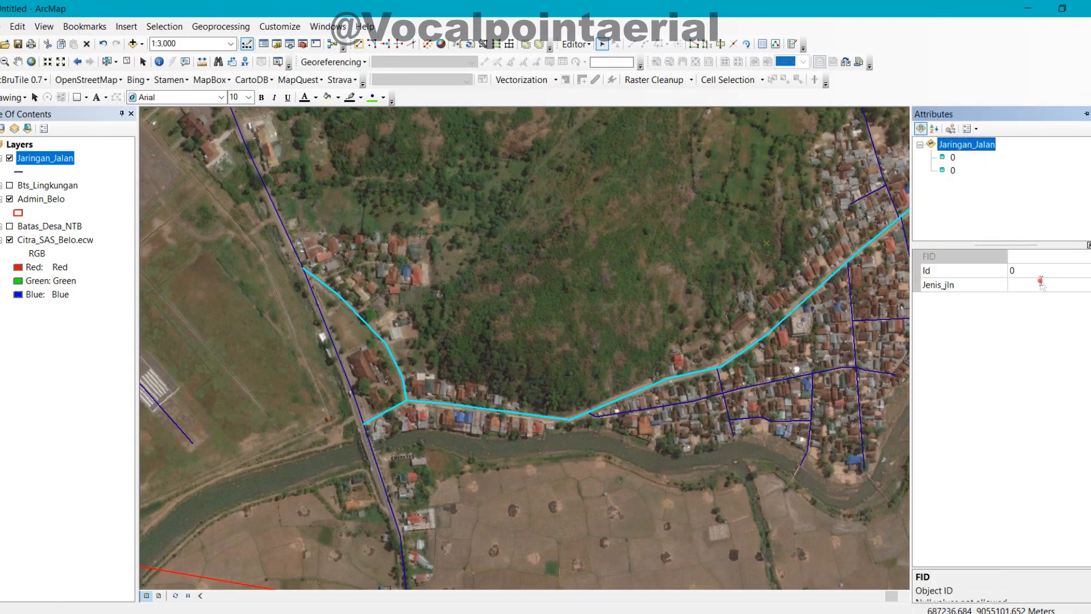
left_click(1040, 281)
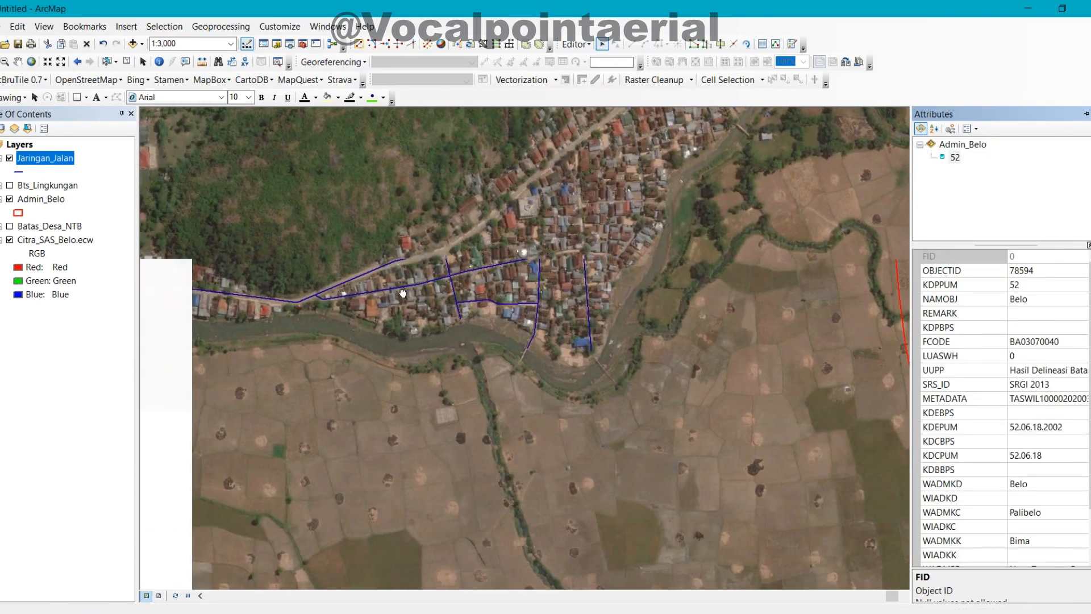
Select the settlement side road running between the main village road and the river and set its Jenis_jln attribute to Jalan Lingkungan.
left_click(400, 290)
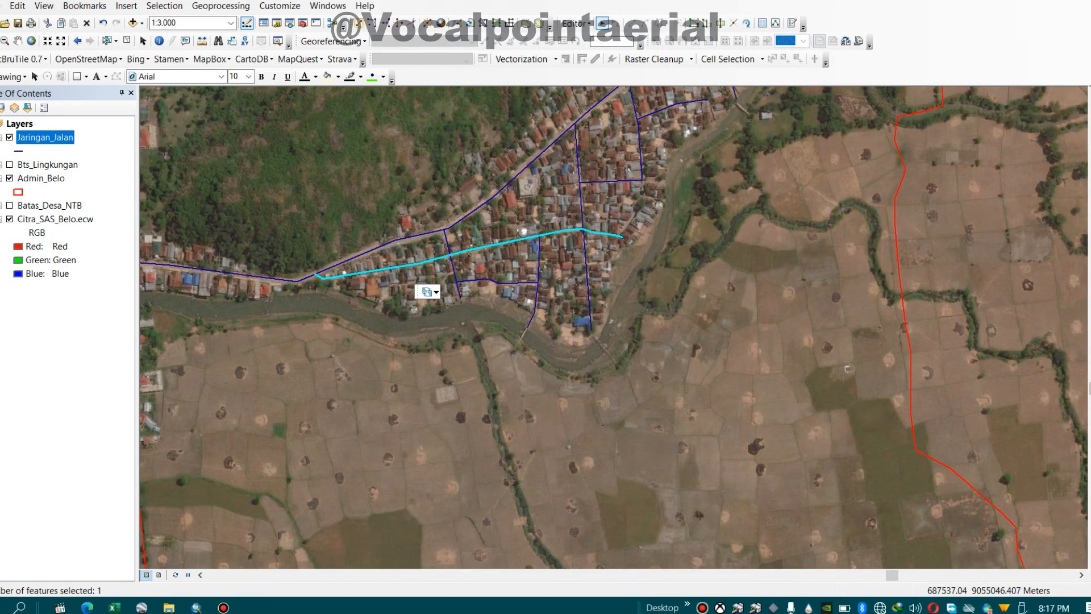
mouse_move(1089, 113)
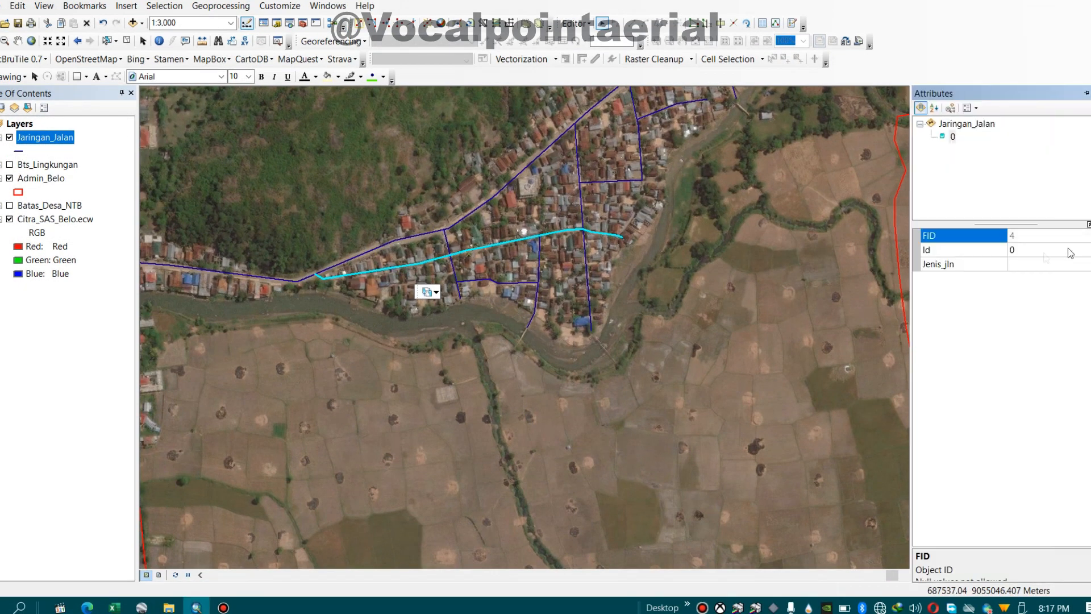
left_click(1029, 264)
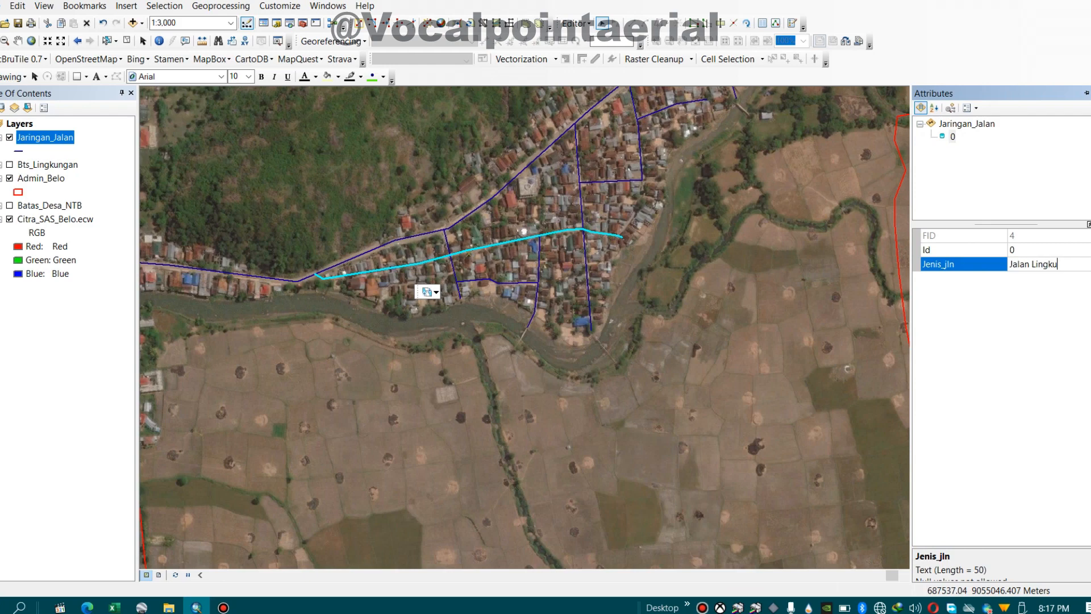
left_click(1041, 367)
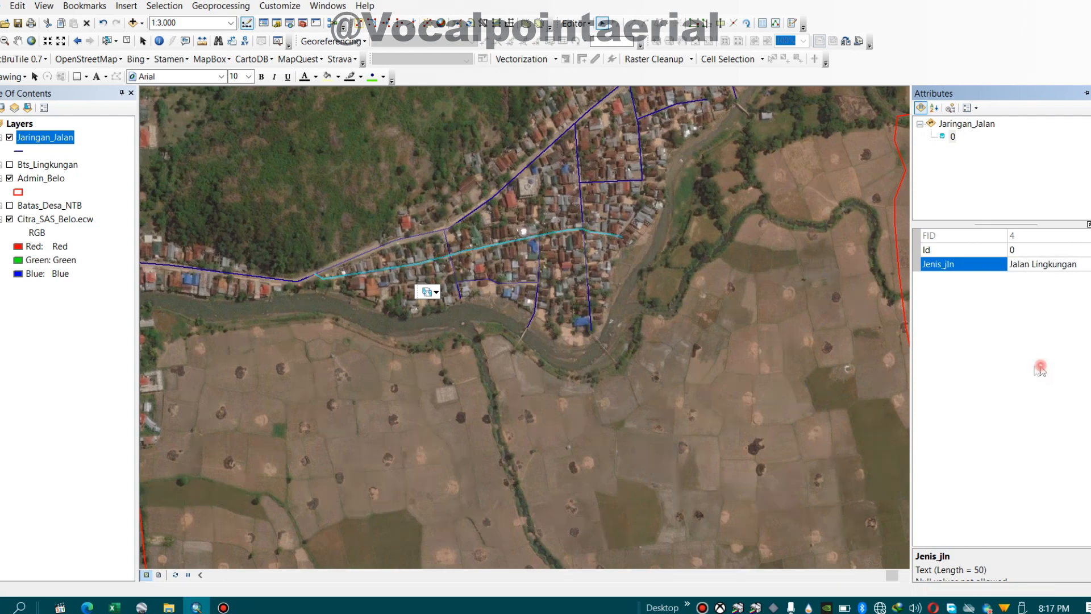
left_click_drag(716, 306, 629, 237)
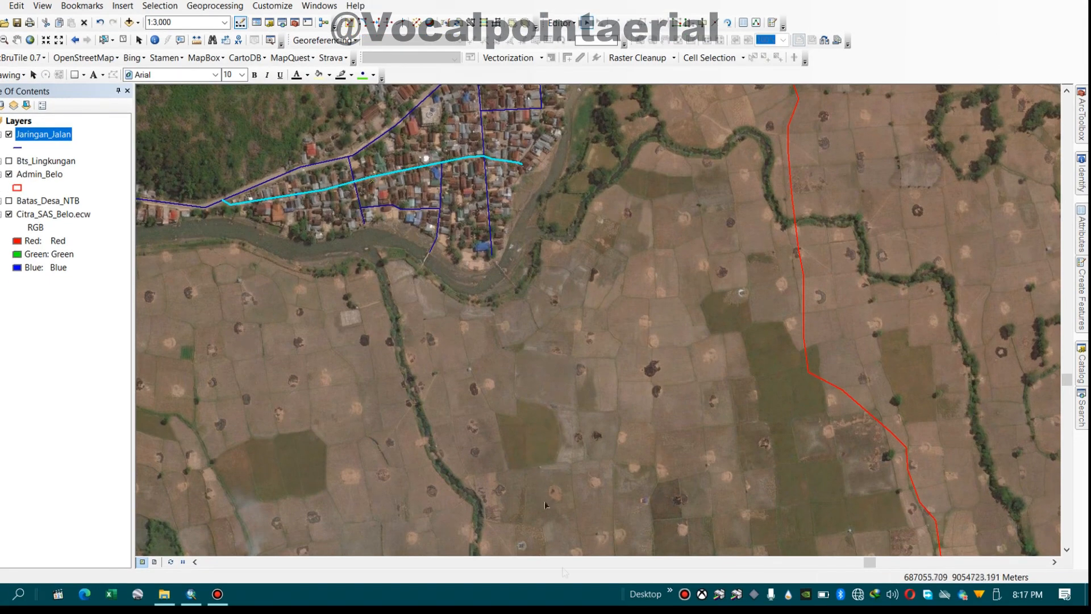
left_click_drag(415, 389, 420, 326)
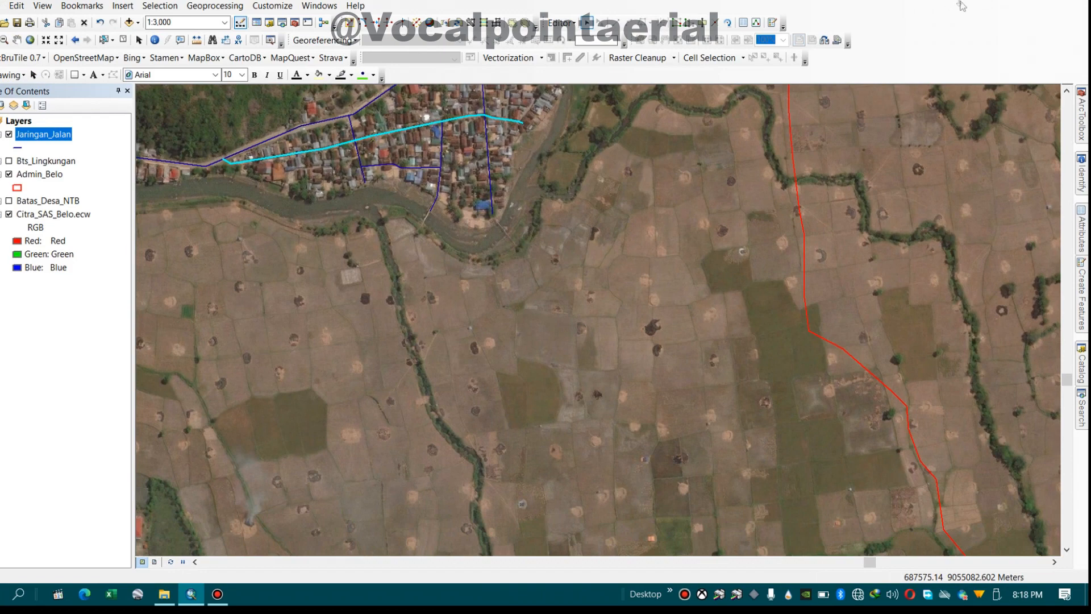
scroll(521, 231, "up", 2)
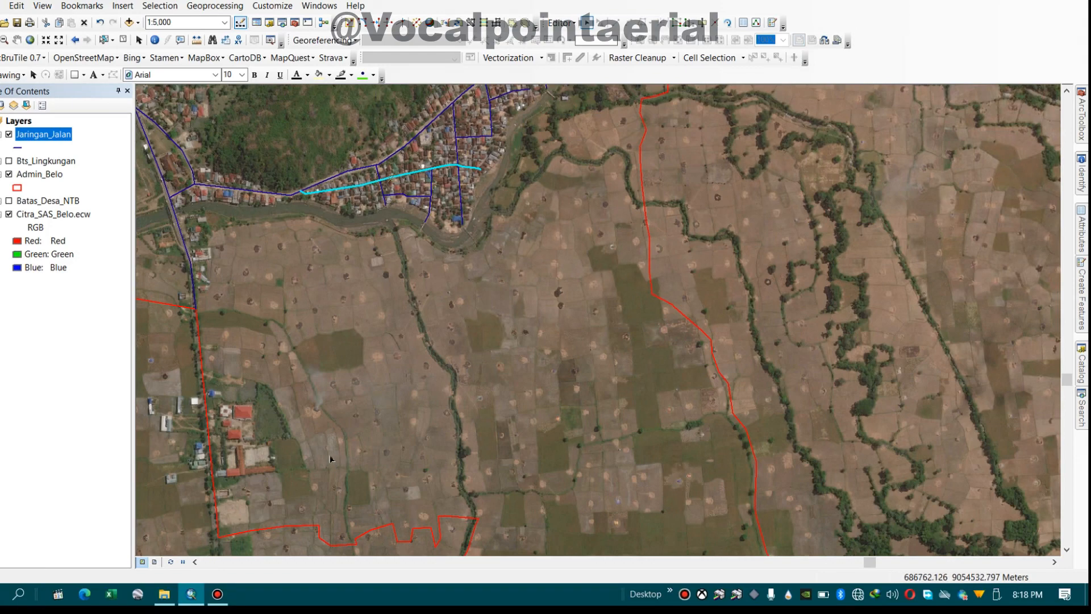
left_click_drag(279, 268, 342, 433)
left_click_drag(506, 354, 490, 313)
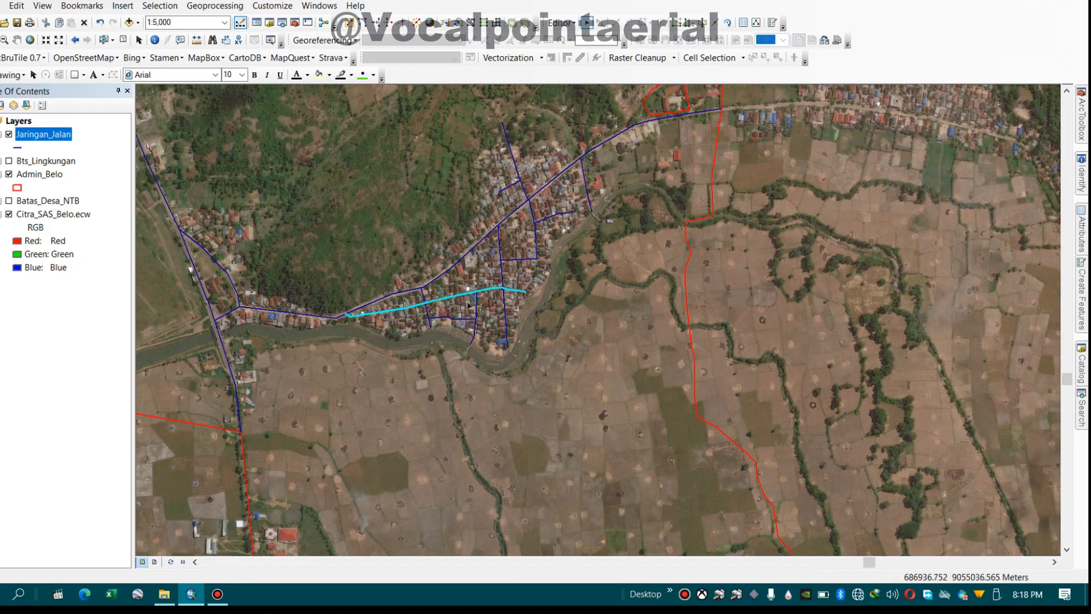
left_click_drag(444, 364, 516, 297)
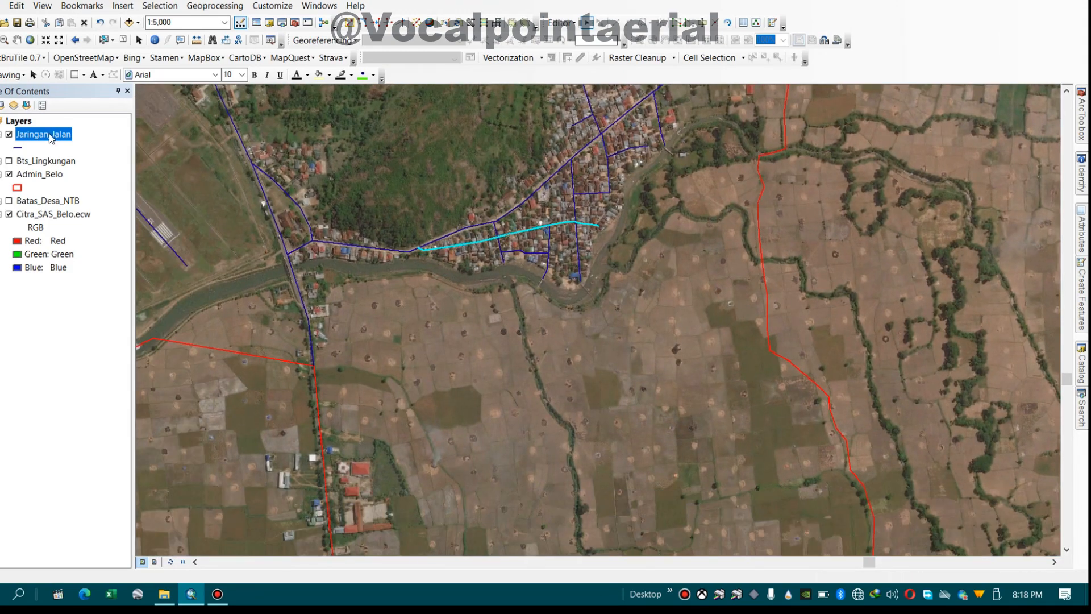
Symbolize the Jaringan_Jalan layer by unique values of the Jenis_jln field with all values added.
right_click(51, 138)
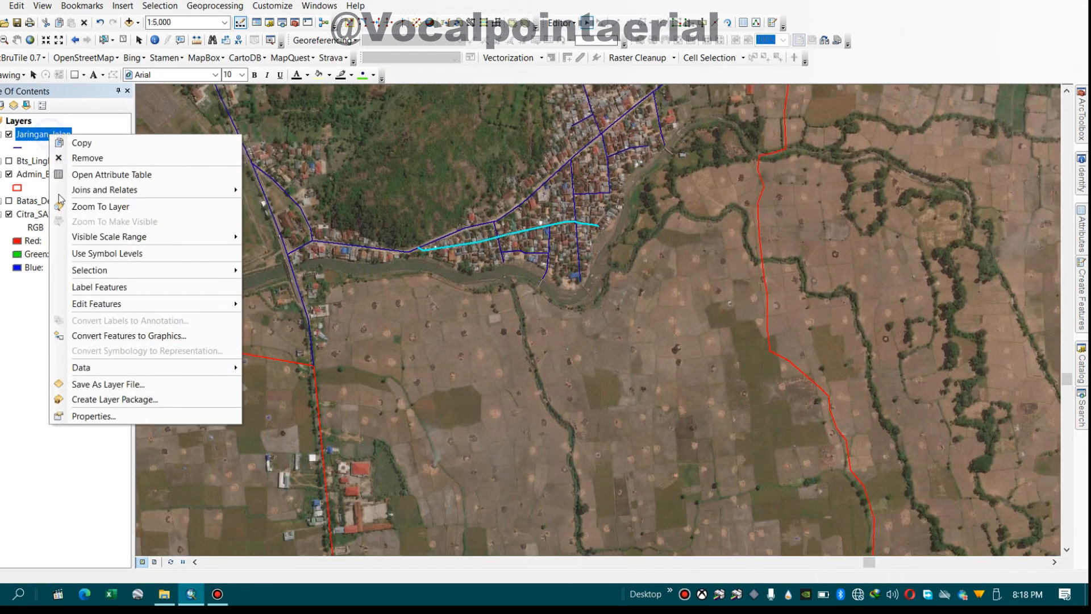
left_click(93, 416)
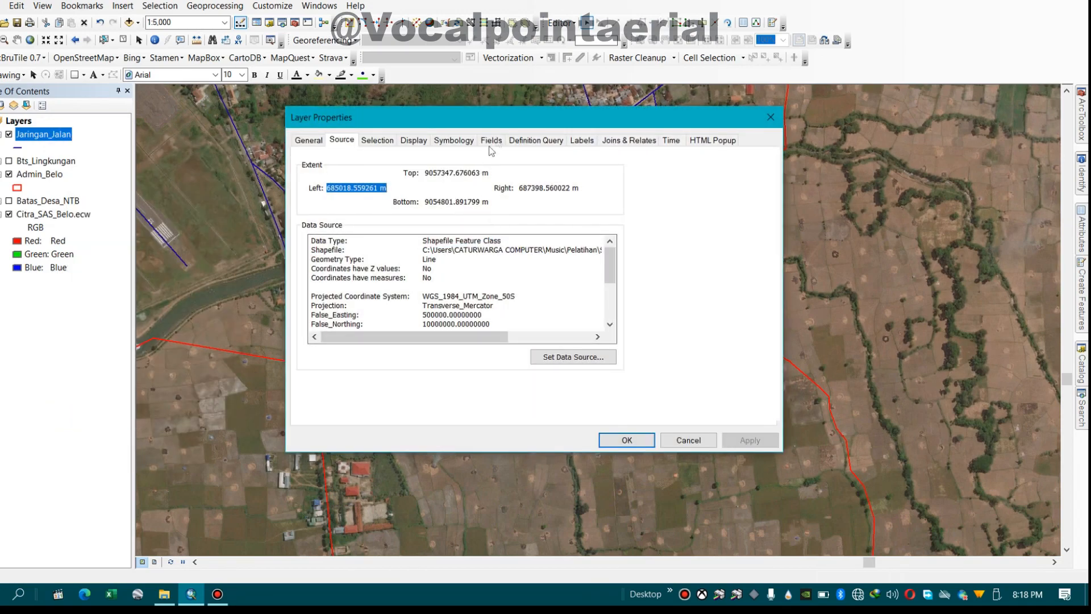
left_click_drag(457, 117, 188, 63)
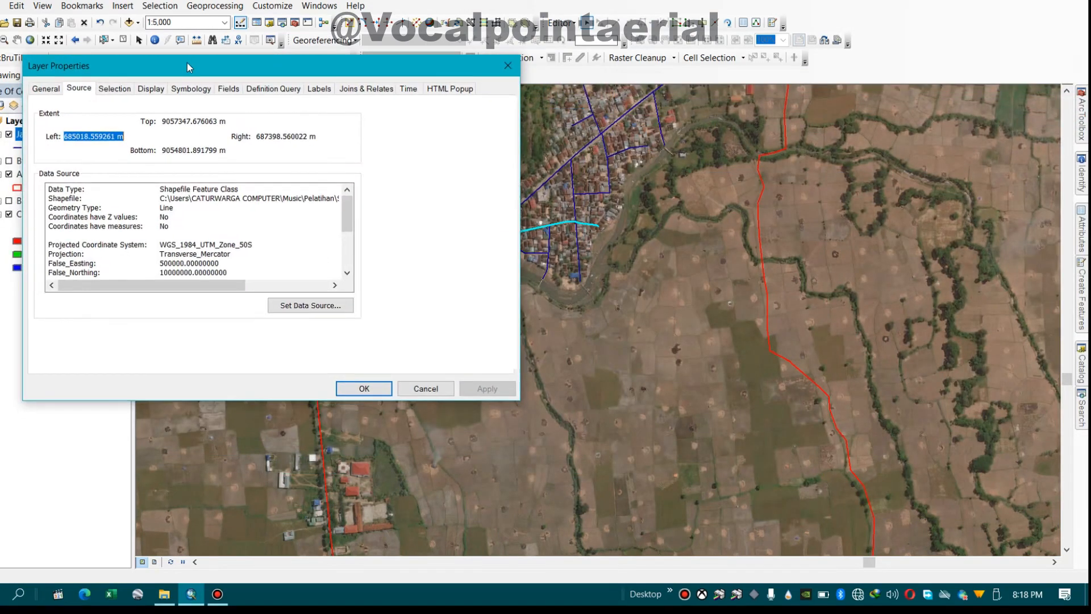
left_click(190, 90)
left_click(67, 135)
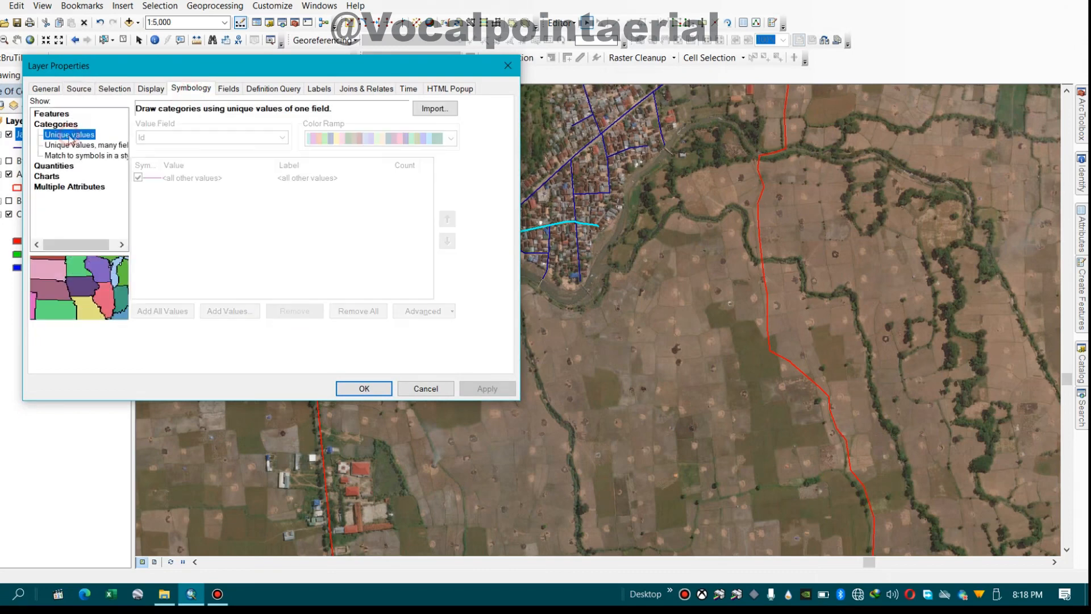
left_click(204, 138)
left_click(170, 160)
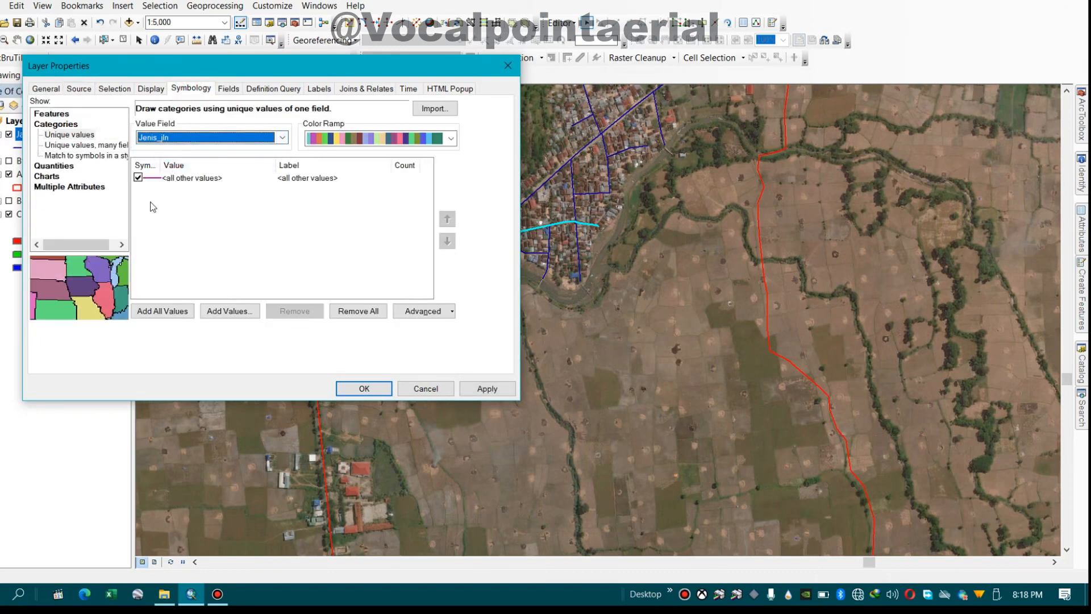
left_click(162, 313)
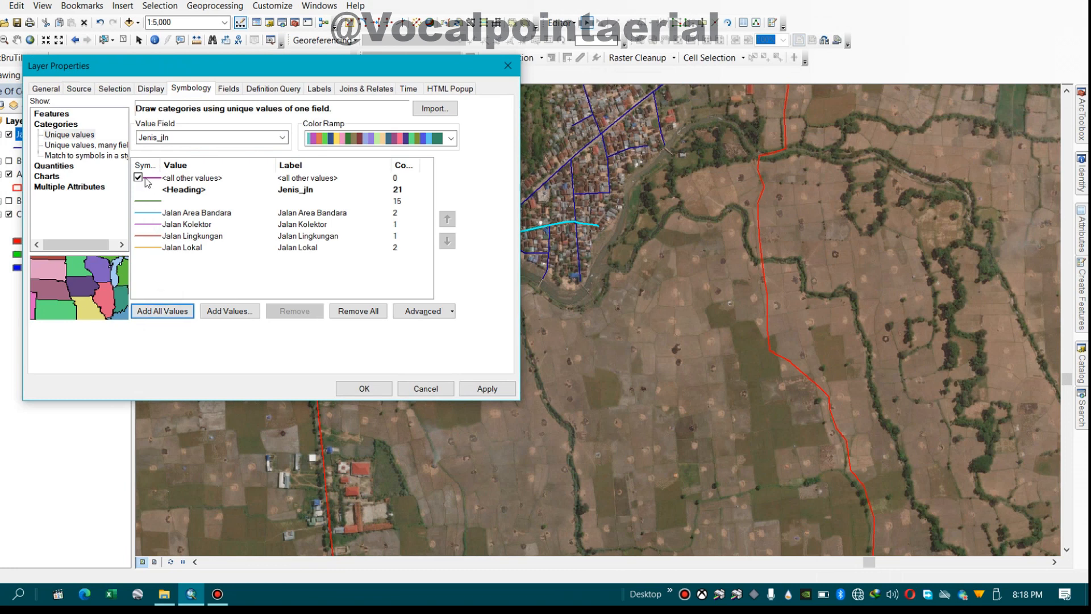
left_click(174, 203)
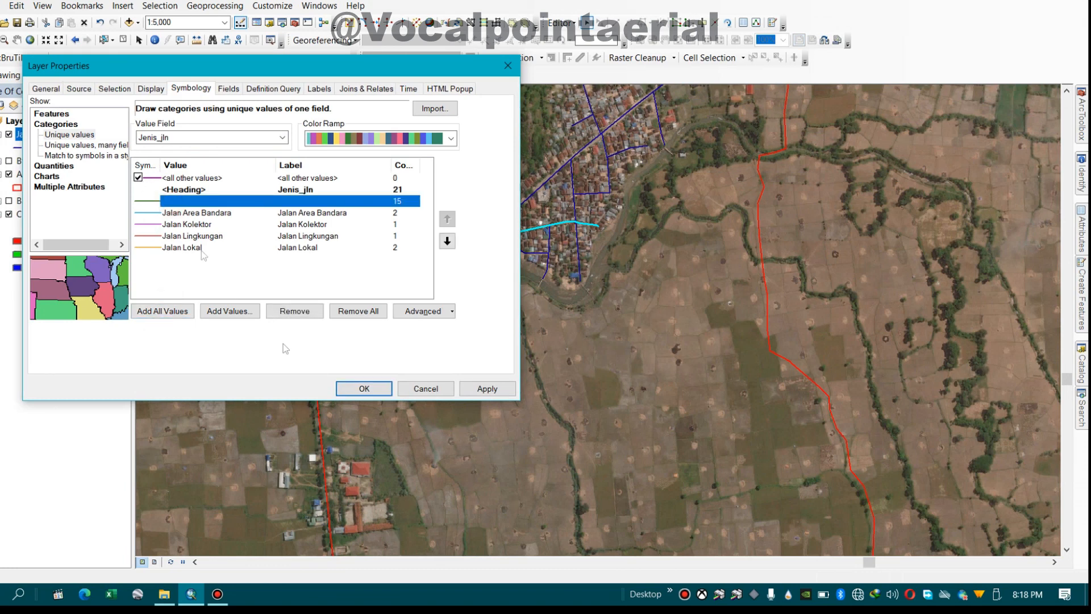
left_click(364, 389)
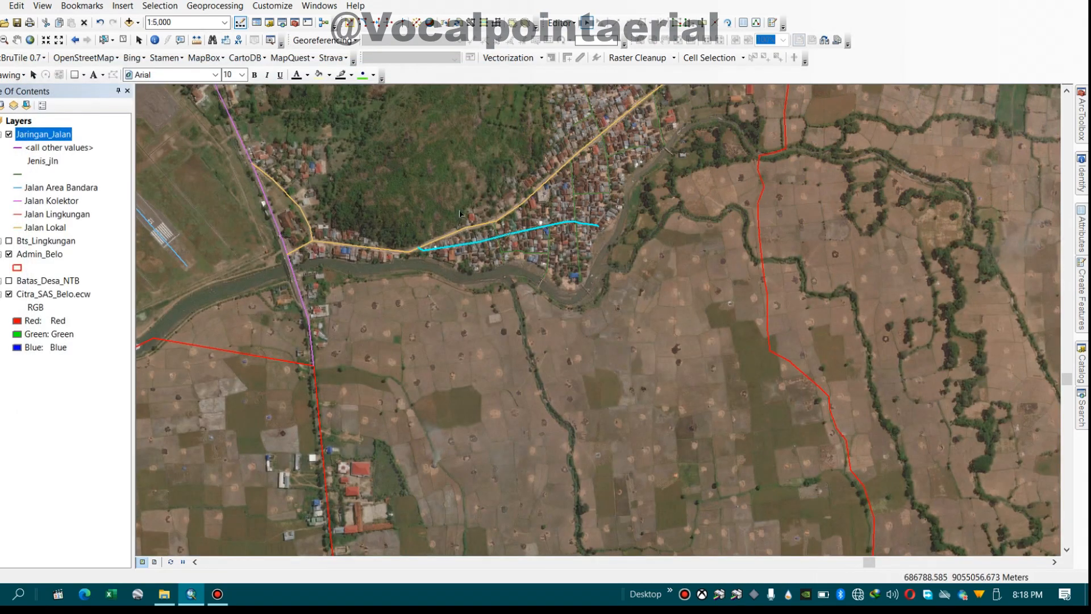
Hide the Citra_SAS_Belo.ecw imagery and the Admin_Belo boundary so only the classified road lines are drawn.
left_click_drag(483, 203, 460, 339)
left_click_drag(307, 537, 521, 275)
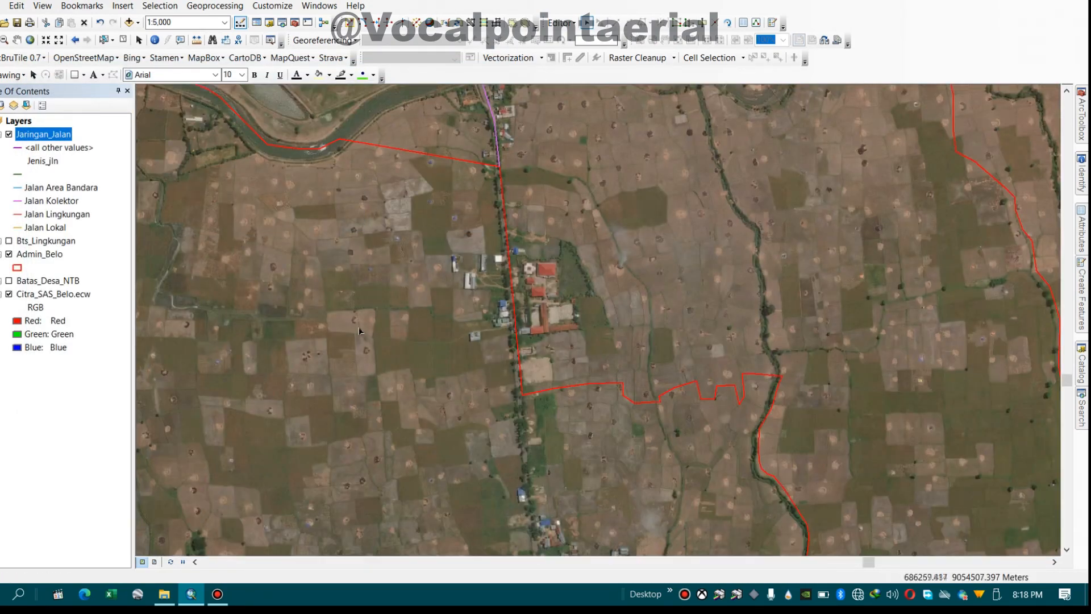
left_click_drag(625, 153, 586, 471)
left_click_drag(187, 483, 312, 329)
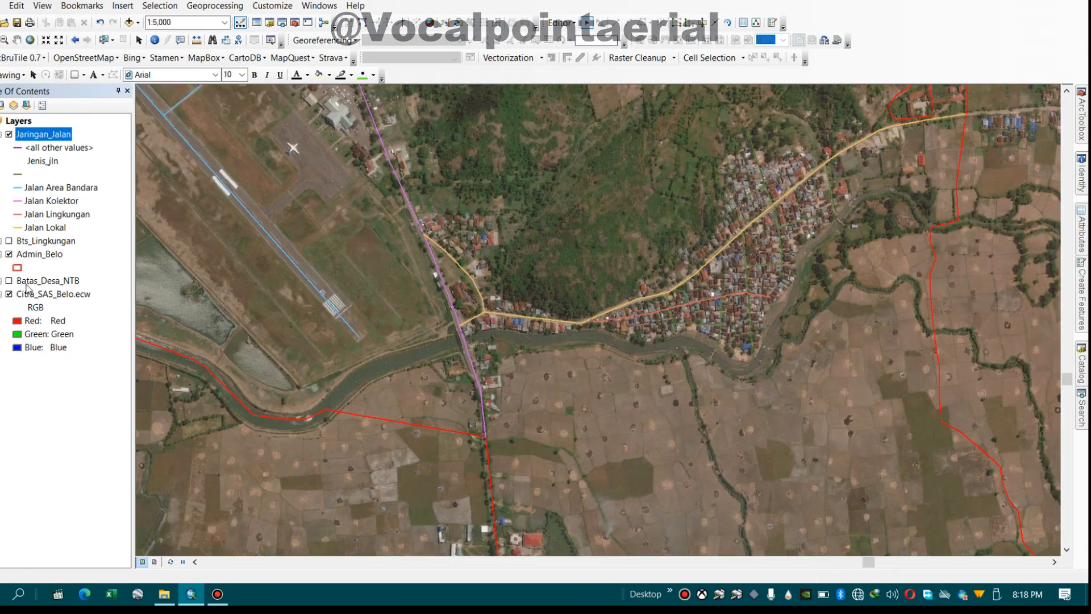
left_click(2, 294)
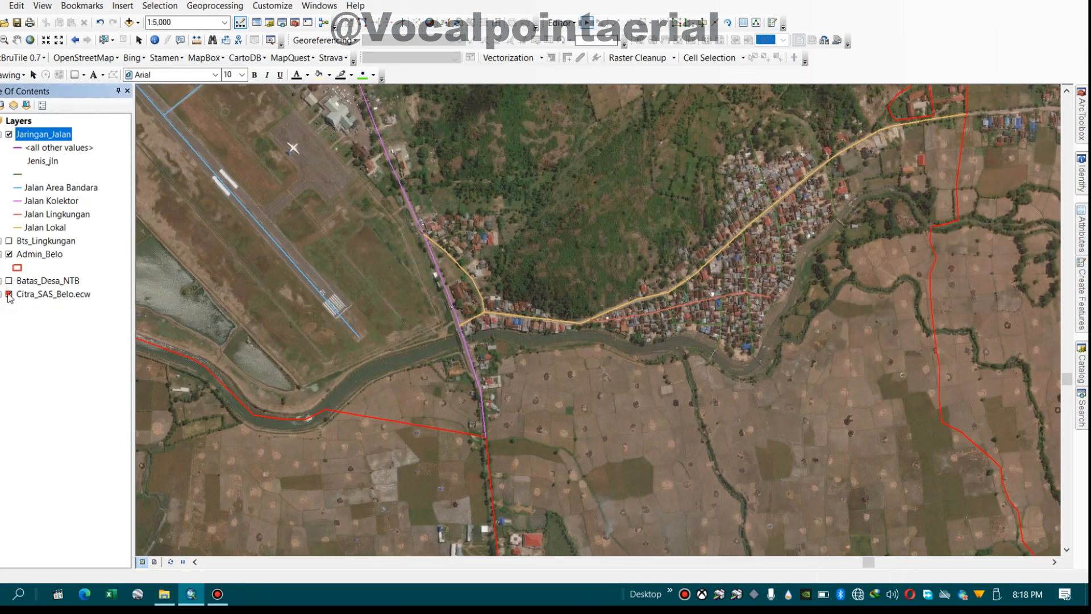
left_click(9, 294)
left_click_drag(668, 269, 723, 427)
left_click_drag(355, 219, 437, 366)
scroll(401, 307, "down", 4)
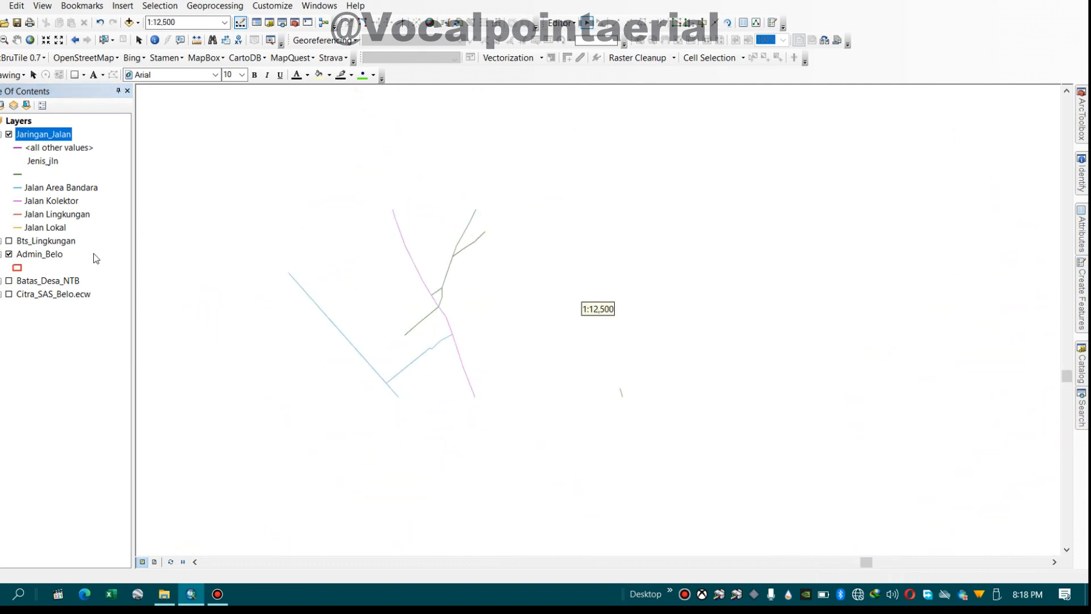
left_click(9, 254)
Select the unclassified roads branching off the collector road north of the airport access road and set their Jenis_jln attribute to Jalan Lokal.
left_click_drag(463, 241, 593, 274)
left_click_drag(629, 335, 556, 199)
left_click(542, 353, "shift")
left_click(521, 382, "shift")
left_click_drag(508, 304, 640, 529)
left_click_drag(671, 449, 347, 128)
left_click_drag(516, 449, 484, 383)
scroll(484, 386, "up", 2)
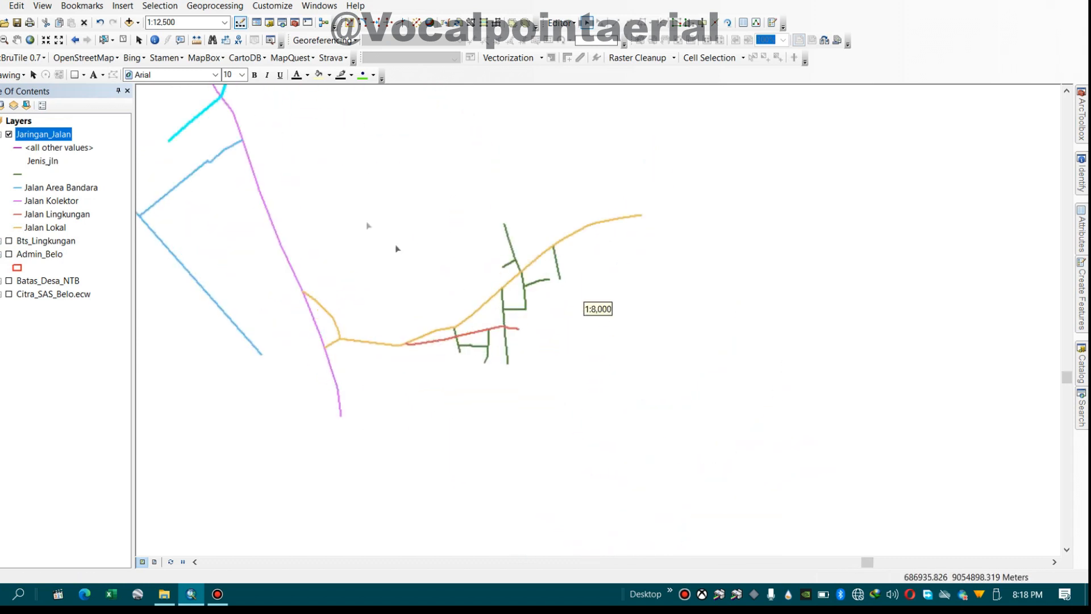
left_click_drag(249, 149, 394, 379)
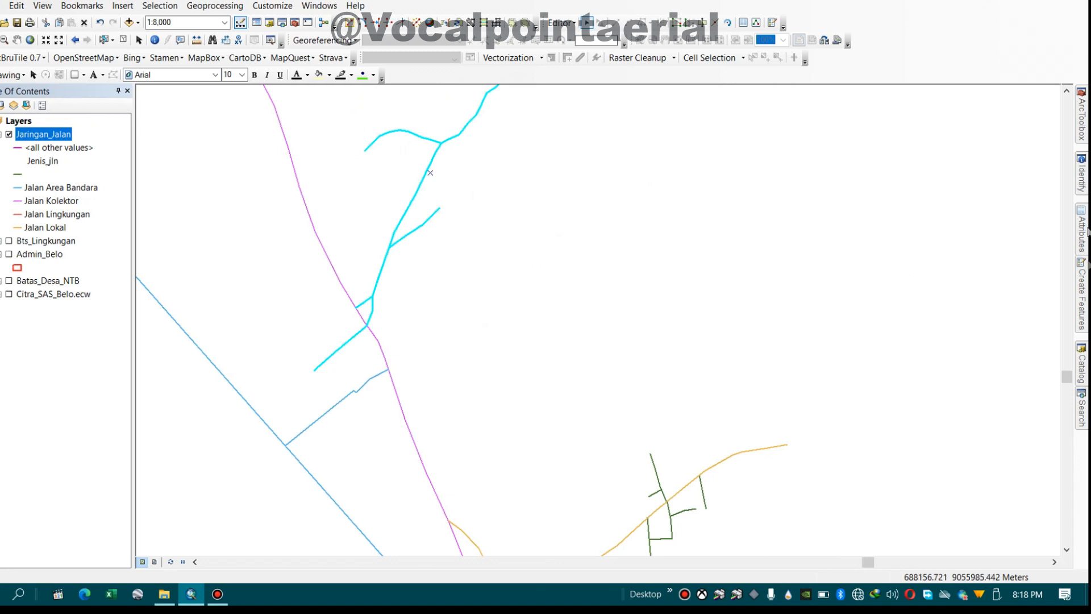
mouse_move(1082, 224)
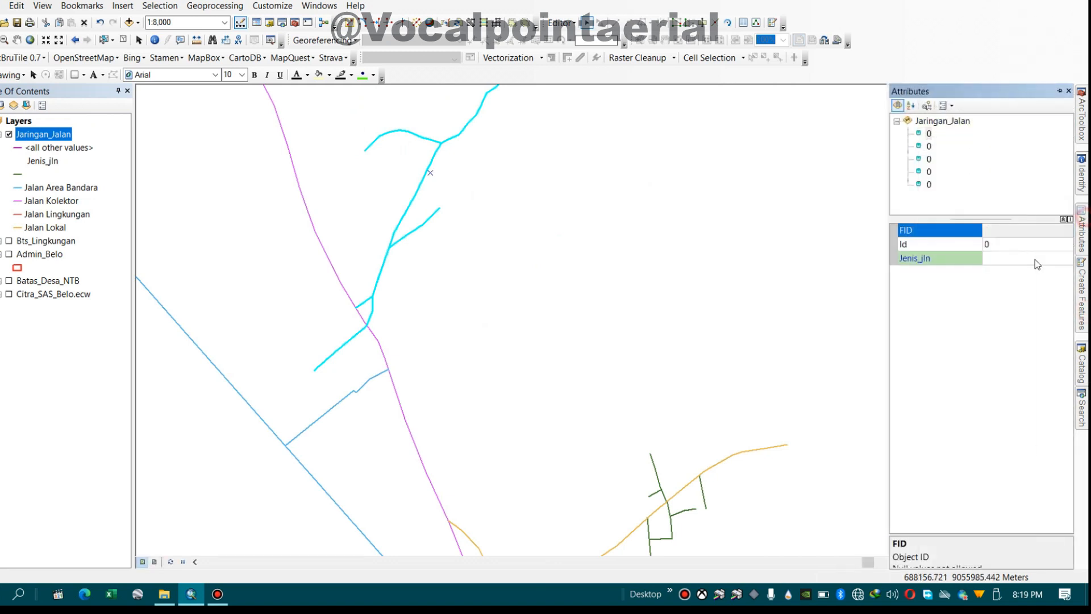
left_click(1010, 259)
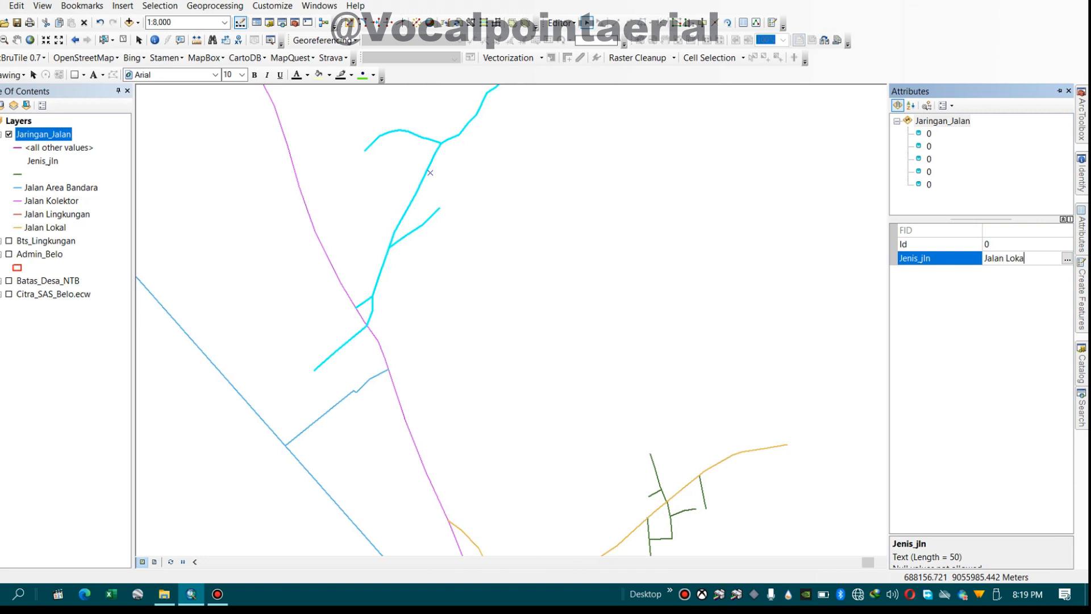
left_click(597, 286)
Select all unclassified side roads in the settlement around the main village road and set their Jenis_jln attribute to Jalan Lingkungan.
left_click_drag(630, 537, 568, 286)
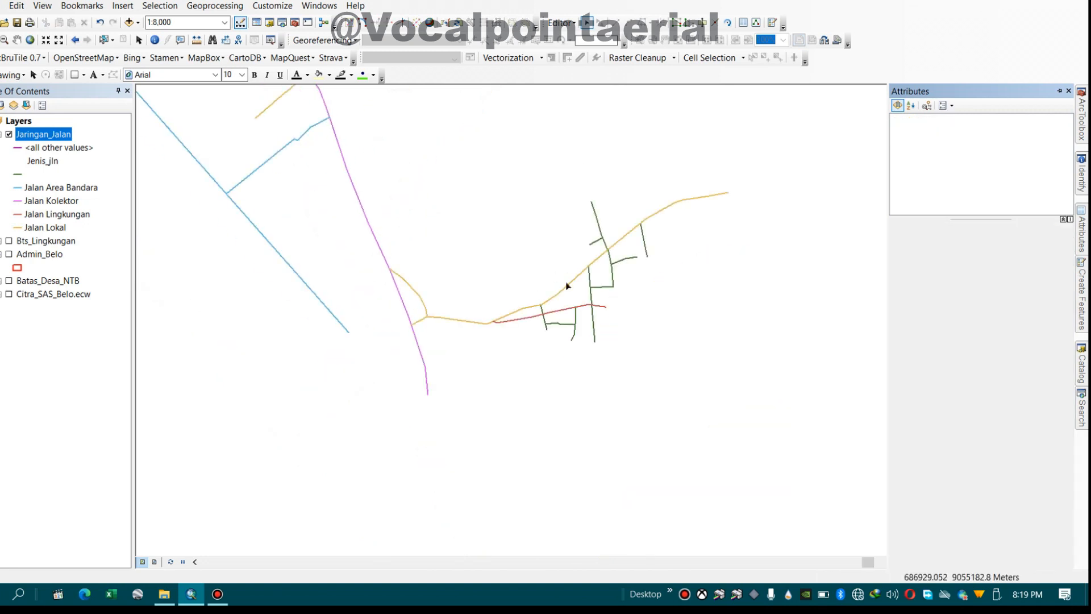
scroll(570, 301, "down", 1)
left_click_drag(653, 392, 513, 343)
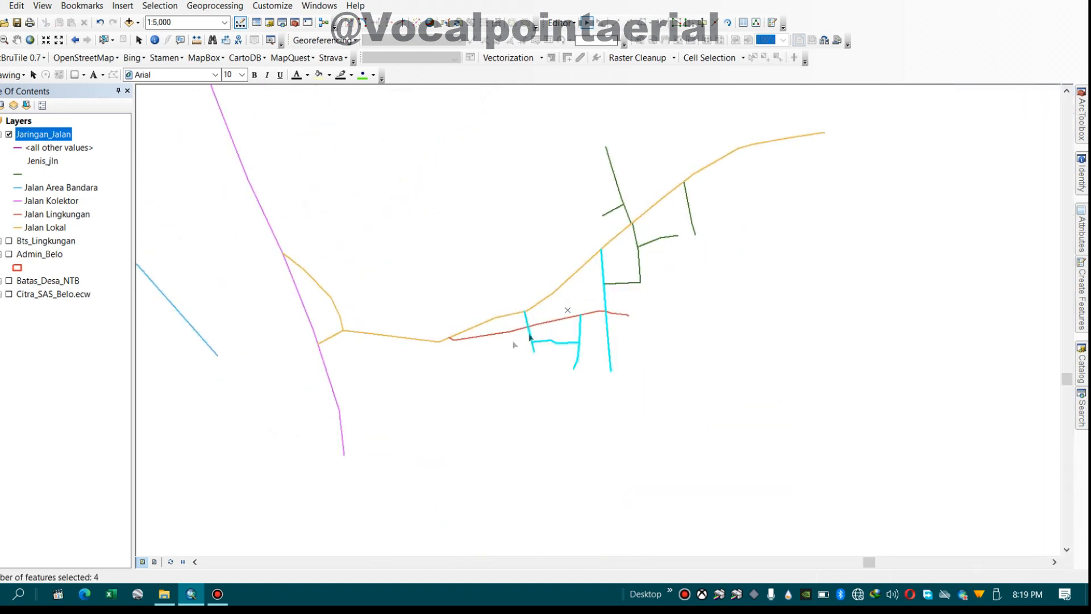
left_click_drag(676, 296, 620, 244)
left_click_drag(724, 232, 582, 163)
mouse_move(1082, 233)
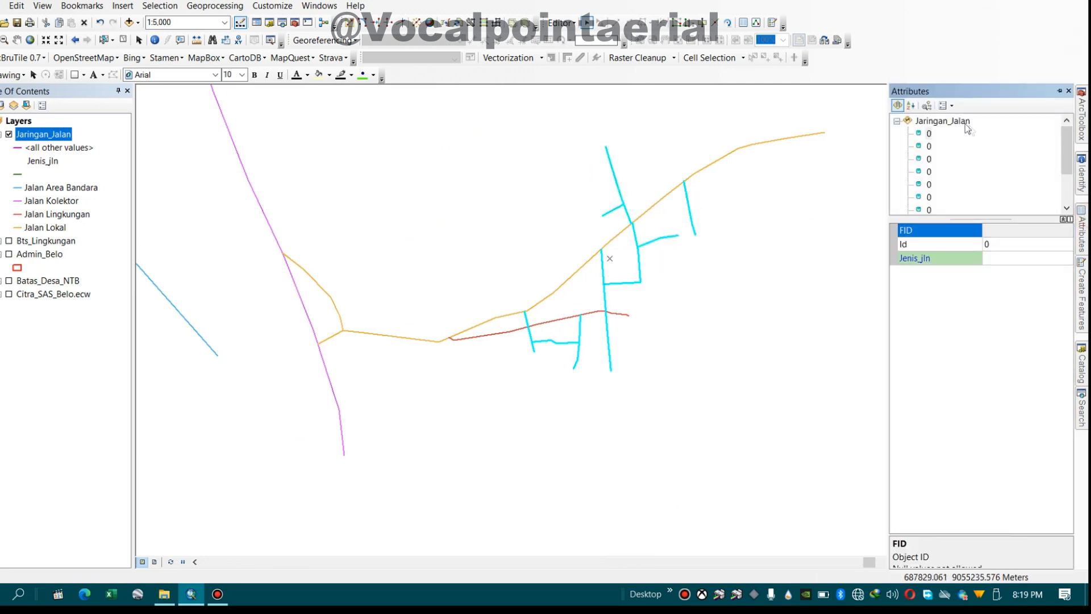
left_click(1012, 258)
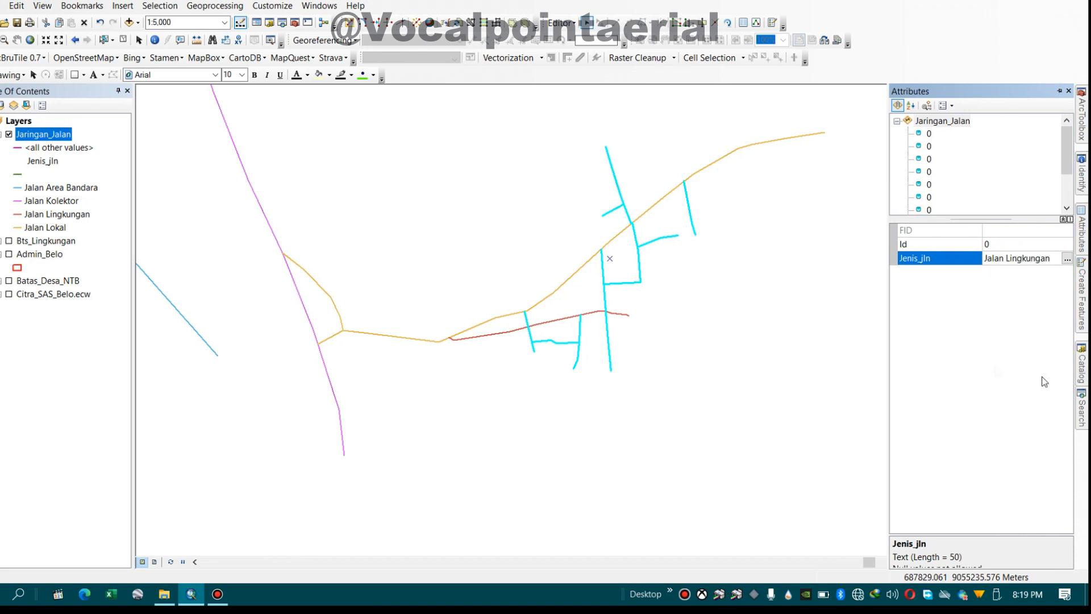
scroll(654, 318, "up", 2)
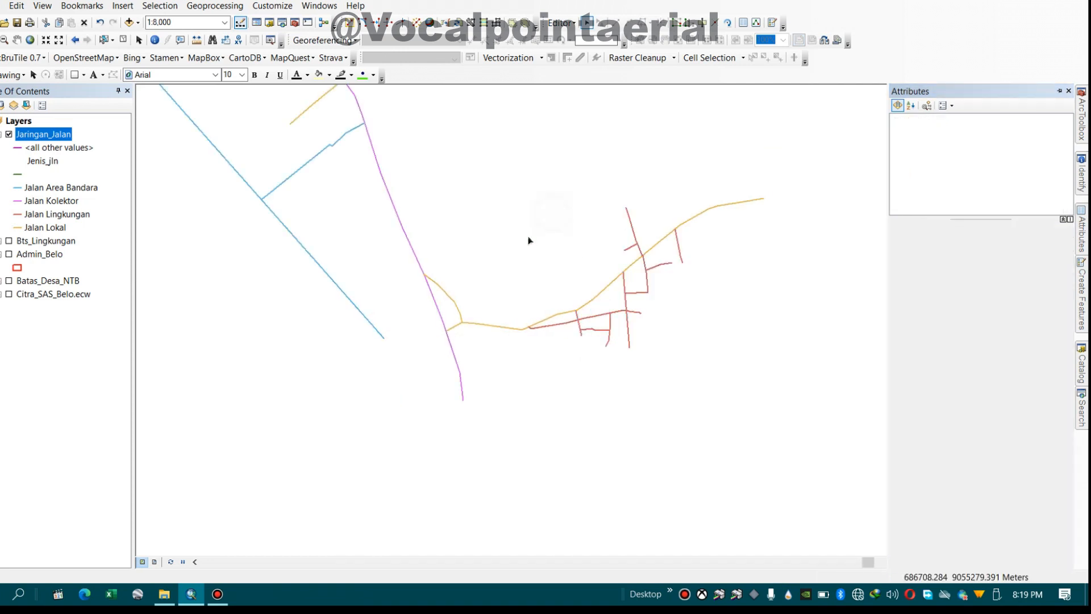
Rebuild the Jaringan_Jalan unique-value symbology on the Jenis_jln field by adding all values again.
right_click(49, 136)
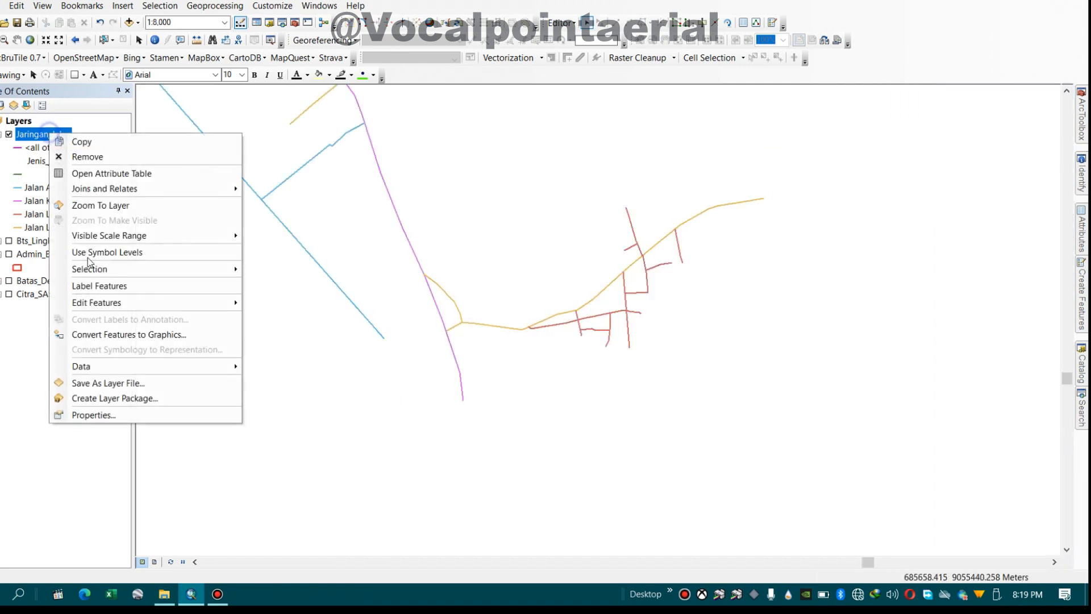
left_click(98, 414)
left_click(426, 362)
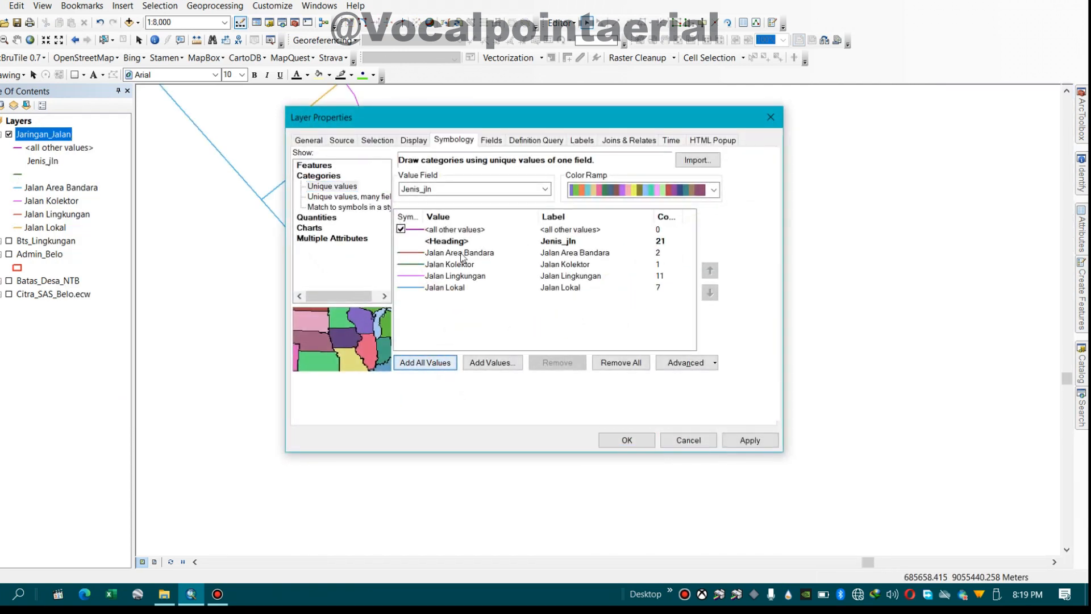
left_click(421, 364)
left_click(625, 440)
Show the Admin_Belo boundary around the classified roads and collapse the Jaringan_Jalan legend.
scroll(490, 306, "up", 2)
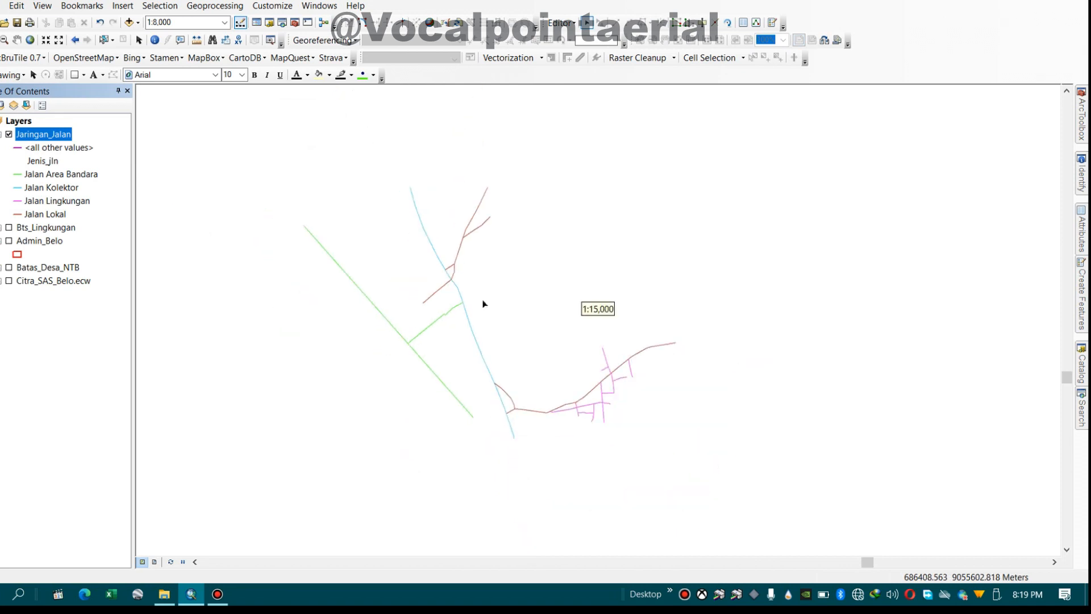
scroll(540, 348, "down", 2)
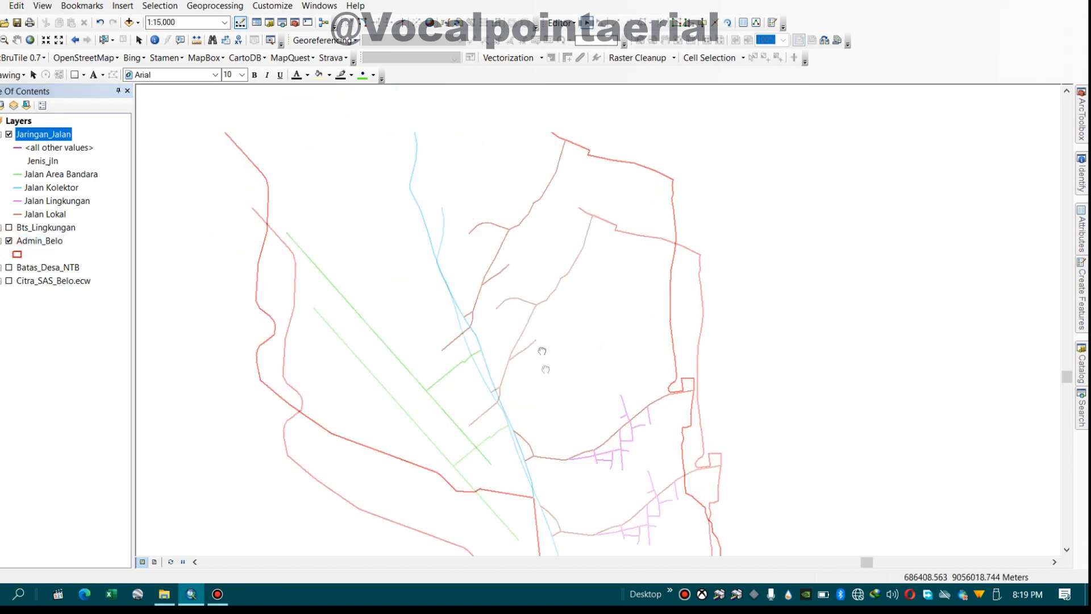
scroll(538, 358, "up", 3)
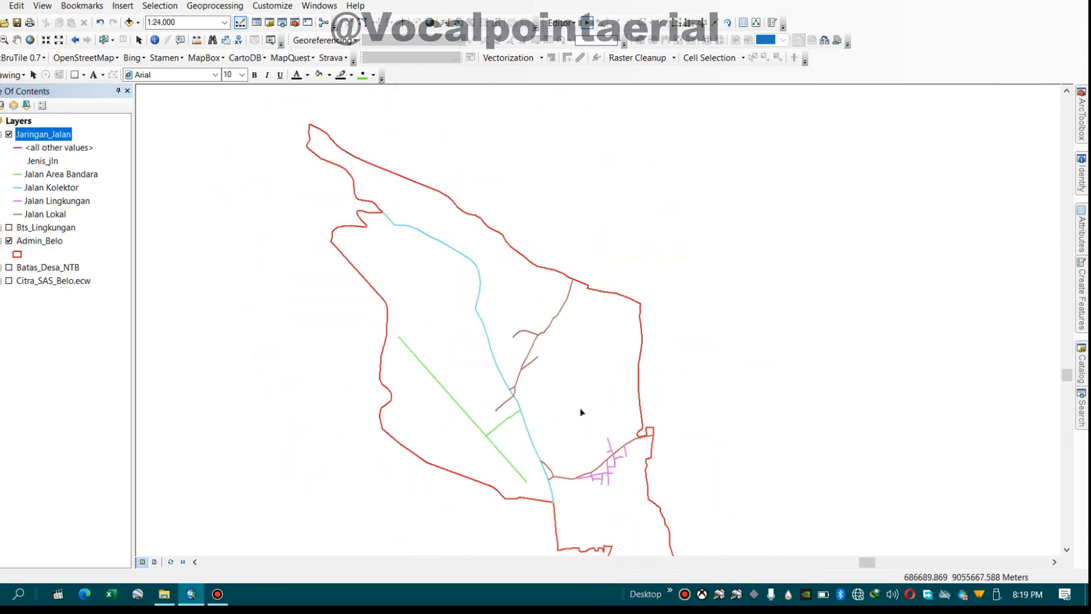
left_click_drag(577, 409, 481, 326)
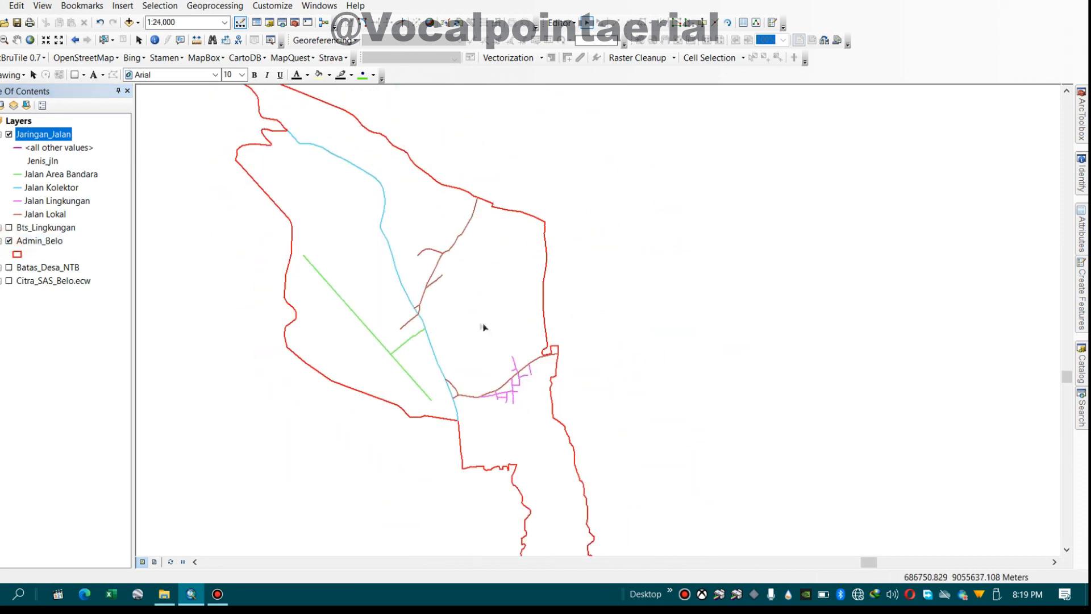
left_click(2, 135)
scroll(458, 358, "up", 1)
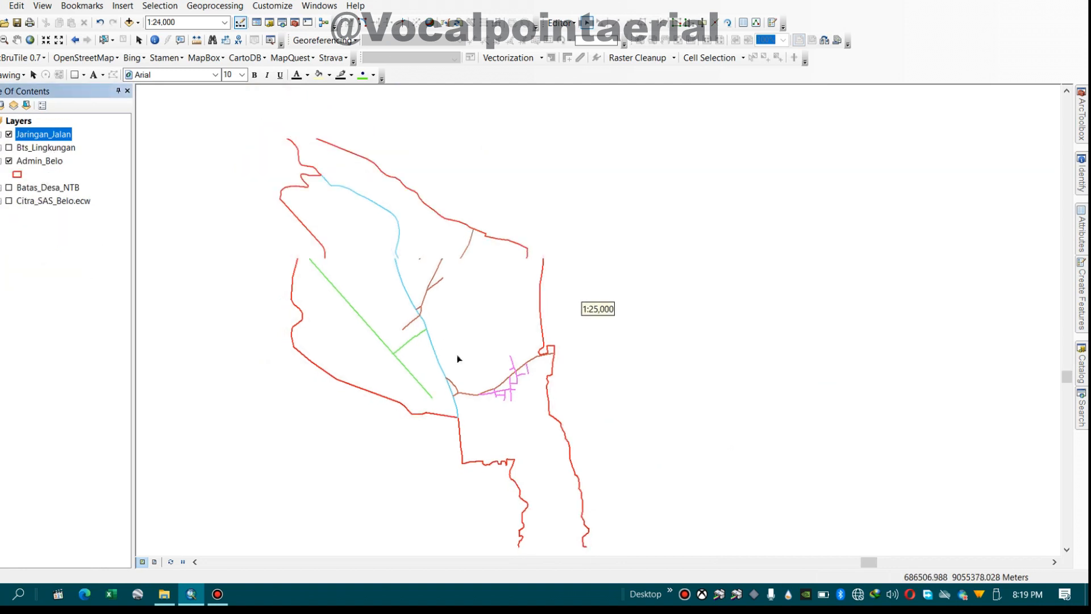
scroll(406, 274, "down", 2)
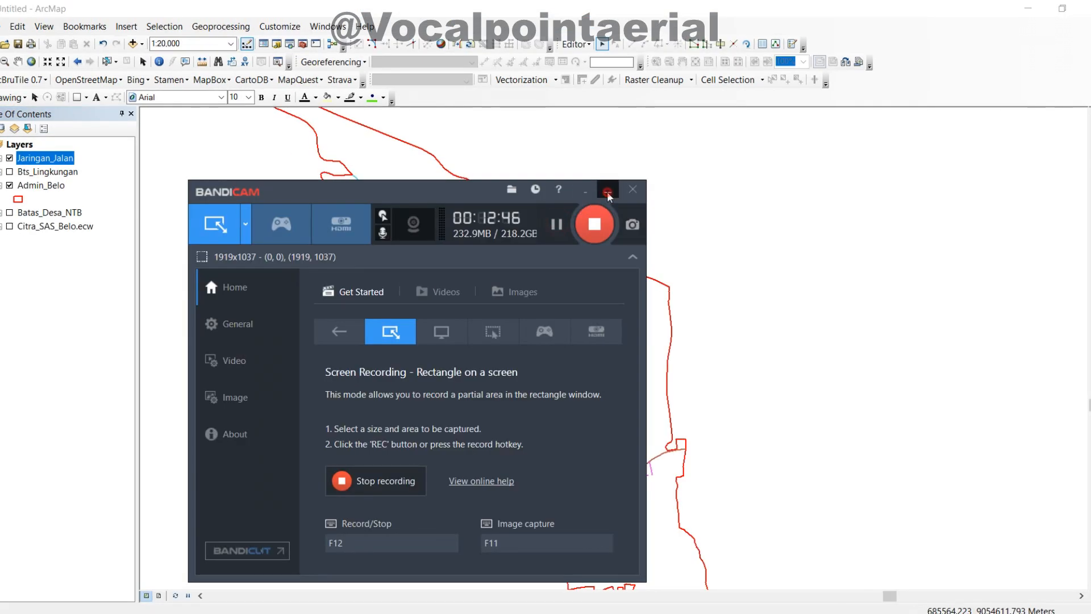
Display the Citra_SAS_Belo.ecw imagery beneath the road network and the village boundary.
left_click(608, 193)
left_click_drag(485, 389, 408, 339)
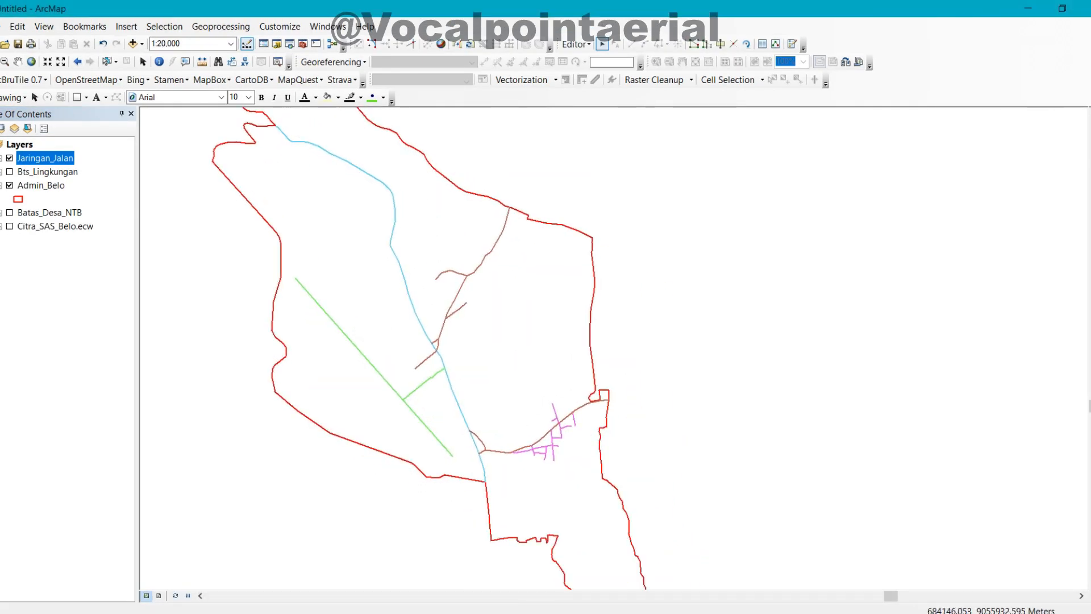
left_click(2, 226)
left_click(9, 226)
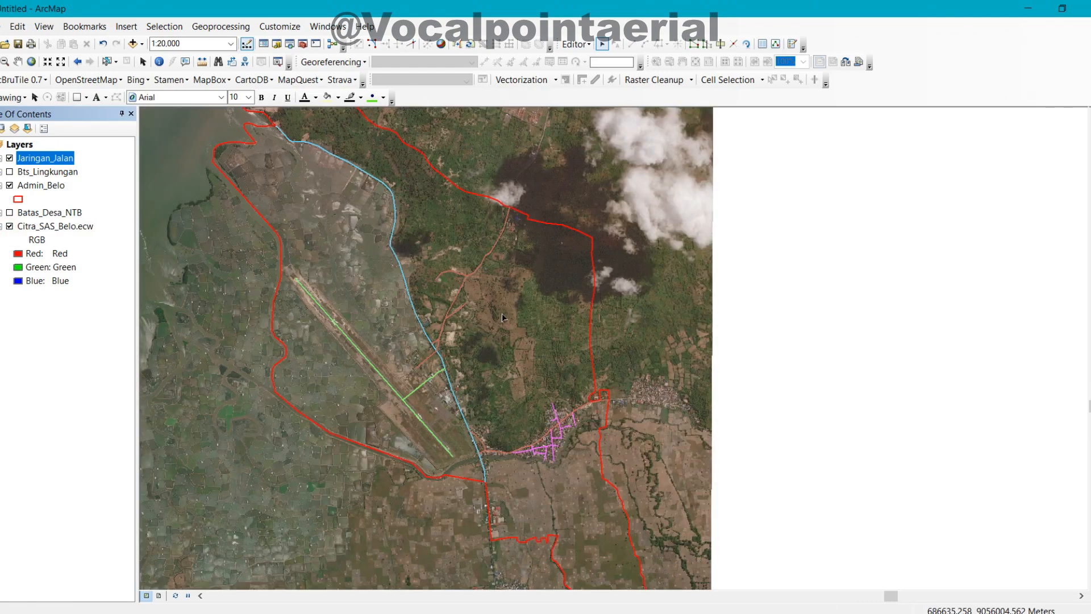
Examine the classified roads against the imagery around the airport, along the northern collector road and in the riverside settlement.
left_click_drag(508, 397, 492, 331)
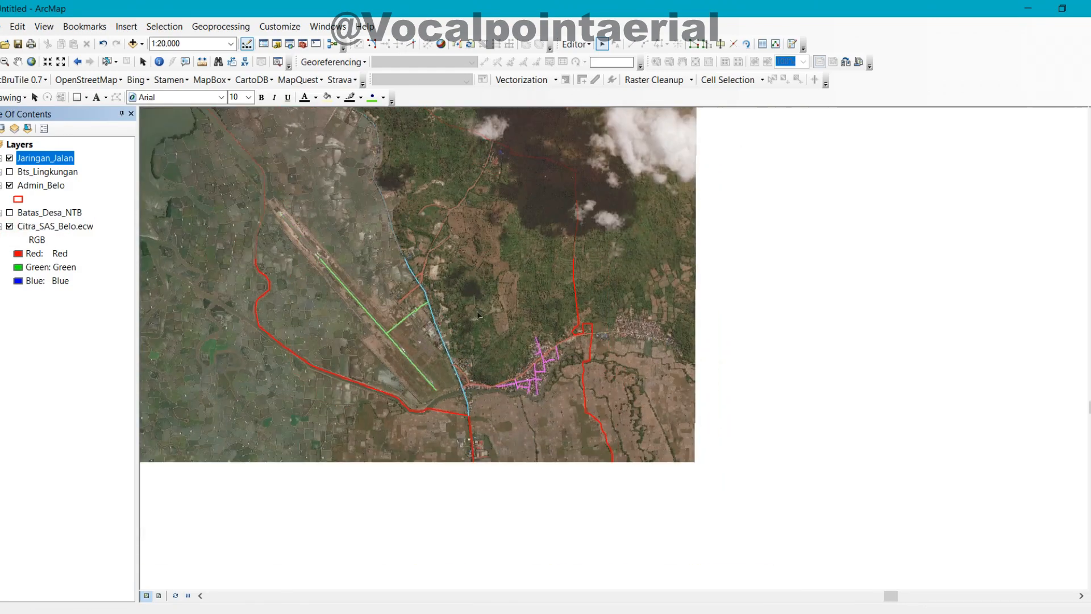
scroll(493, 404, "down", 3)
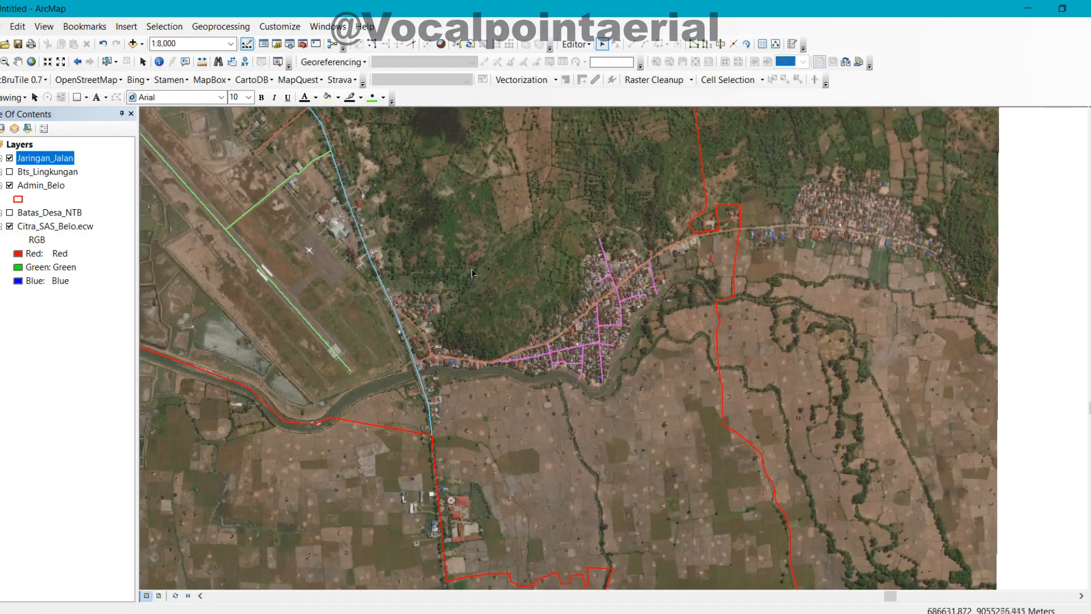
left_click_drag(472, 269, 558, 405)
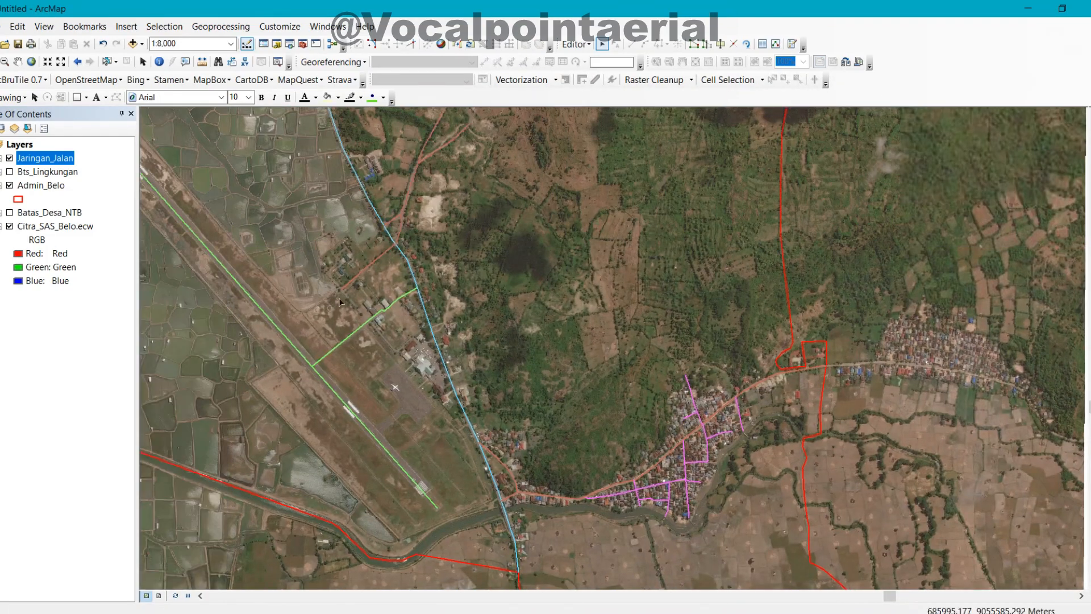
scroll(361, 328, "up", 1)
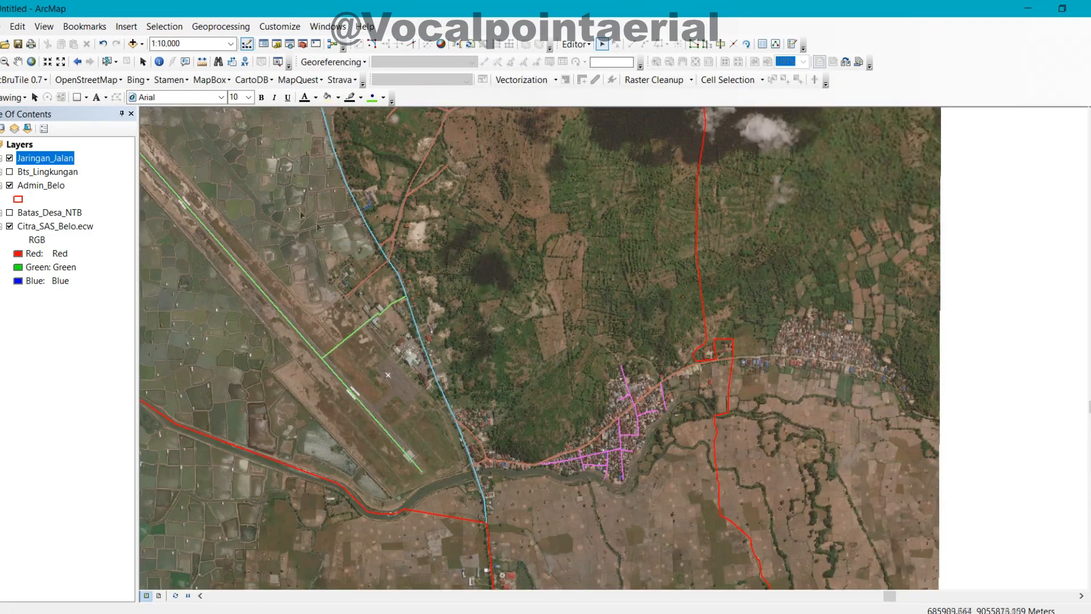
left_click_drag(285, 170, 370, 386)
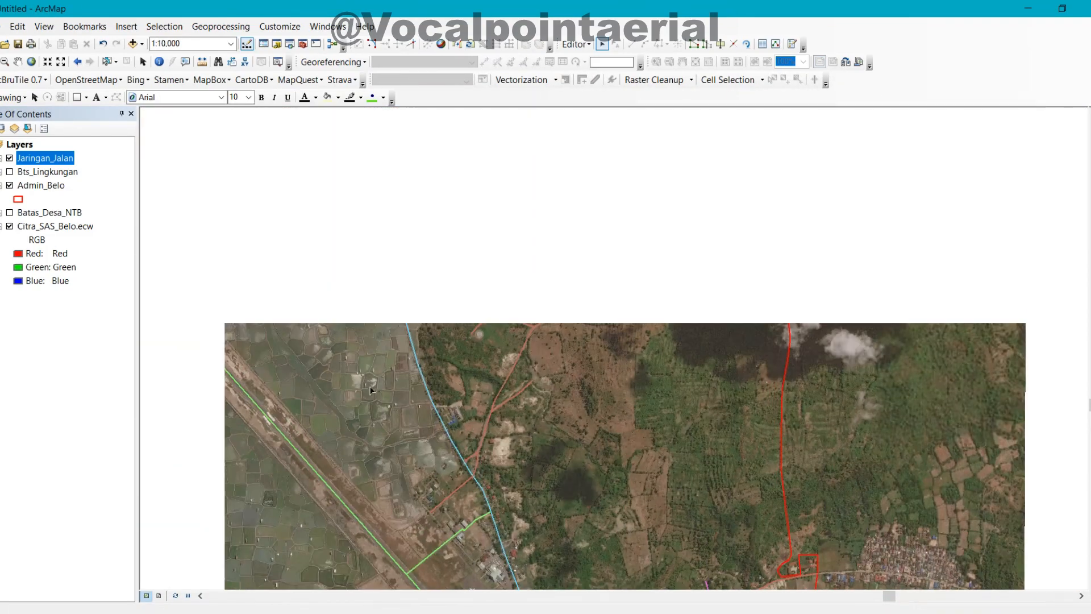
left_click_drag(336, 254, 445, 416)
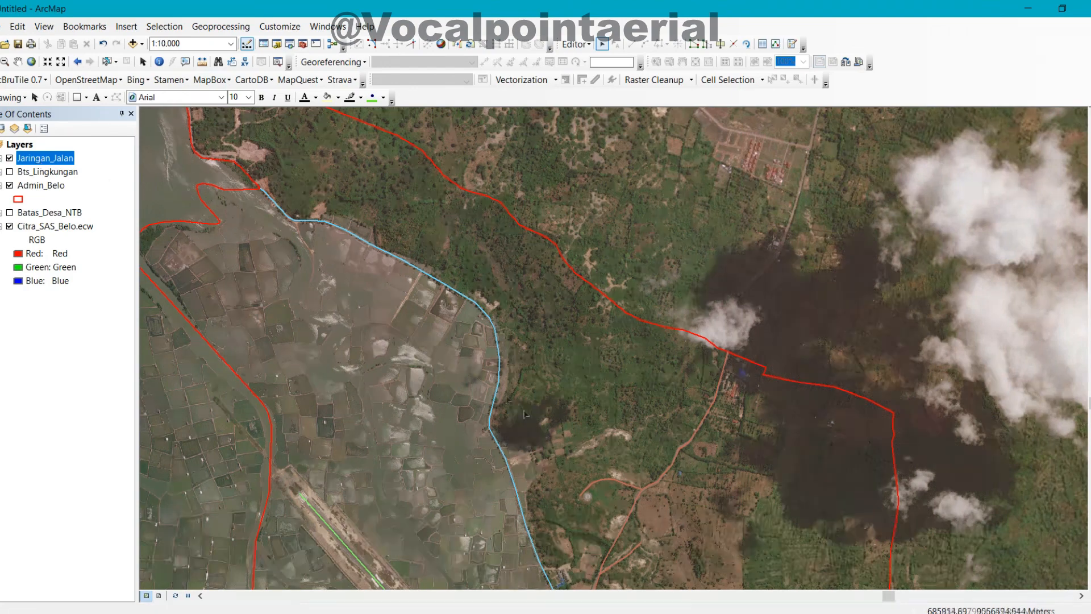
left_click_drag(532, 516, 433, 290)
left_click_drag(513, 477, 390, 294)
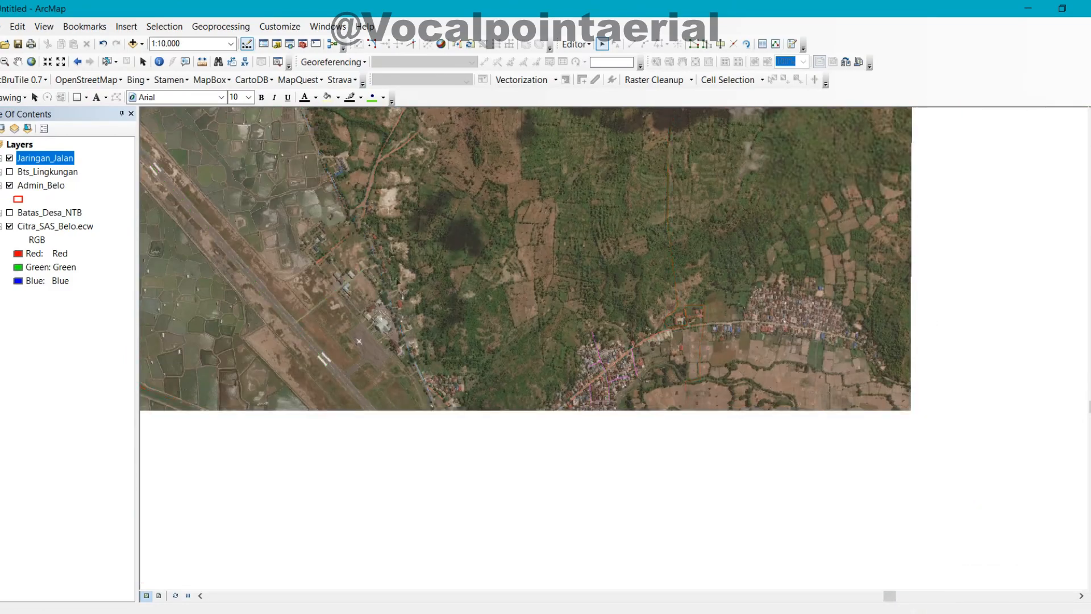
scroll(366, 257, "up", 2)
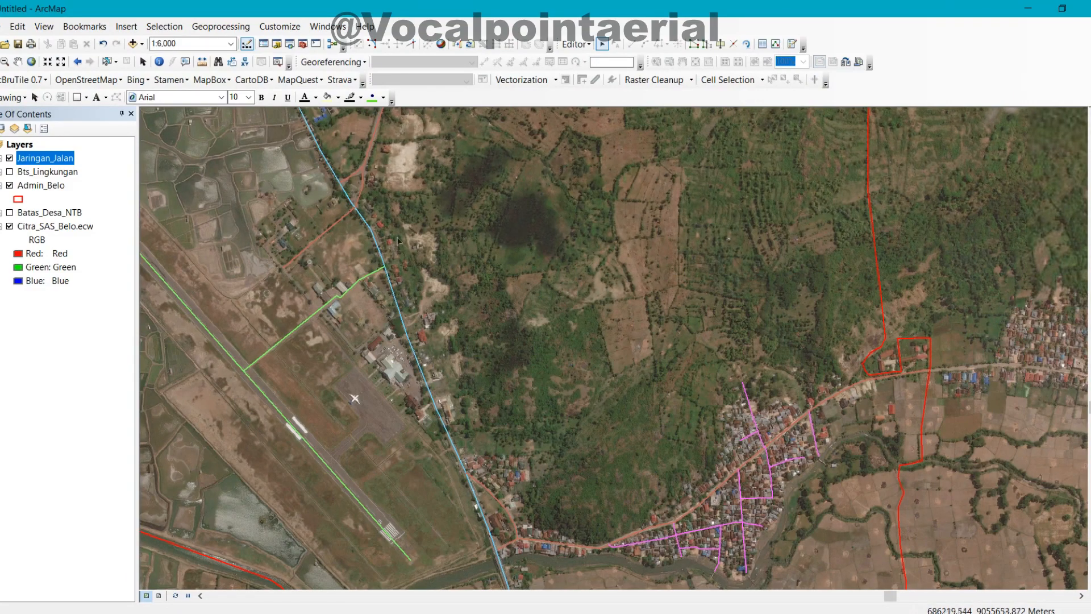
left_click_drag(387, 191, 427, 293)
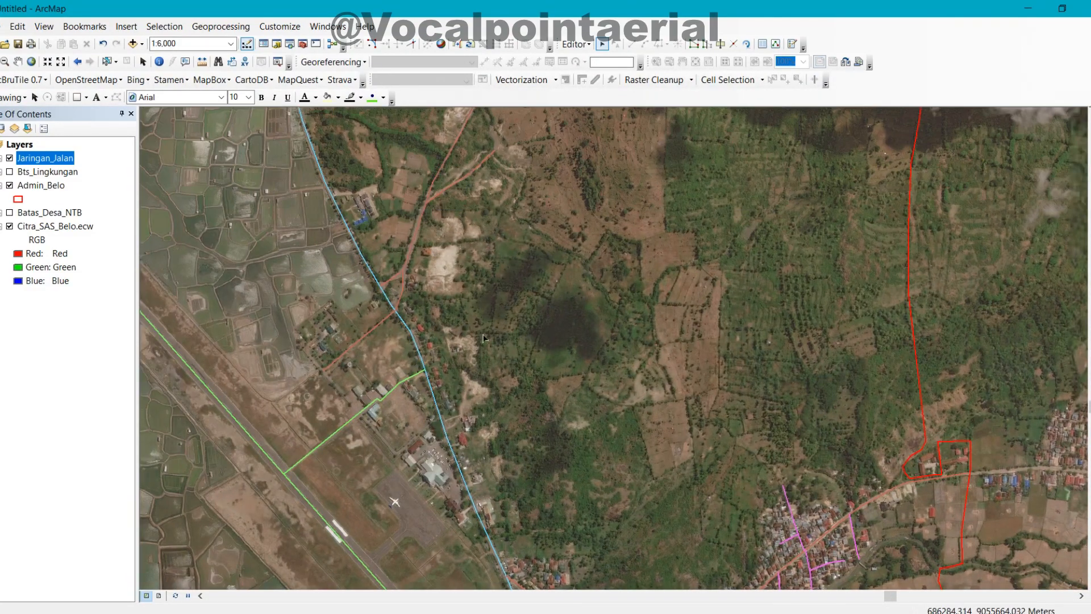
left_click_drag(485, 339, 436, 126)
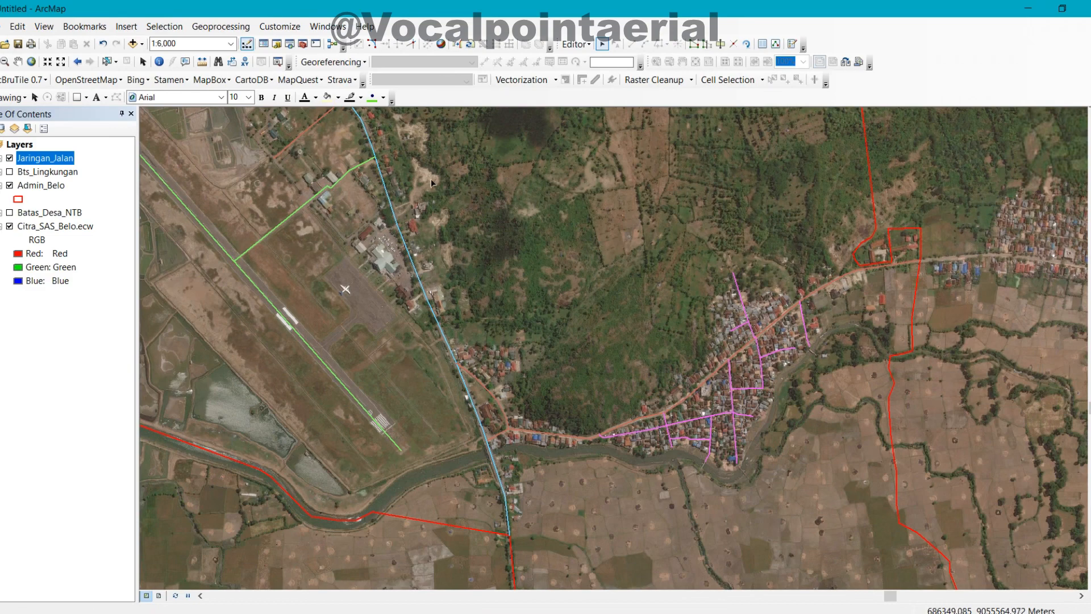
left_click_drag(431, 178, 337, 117)
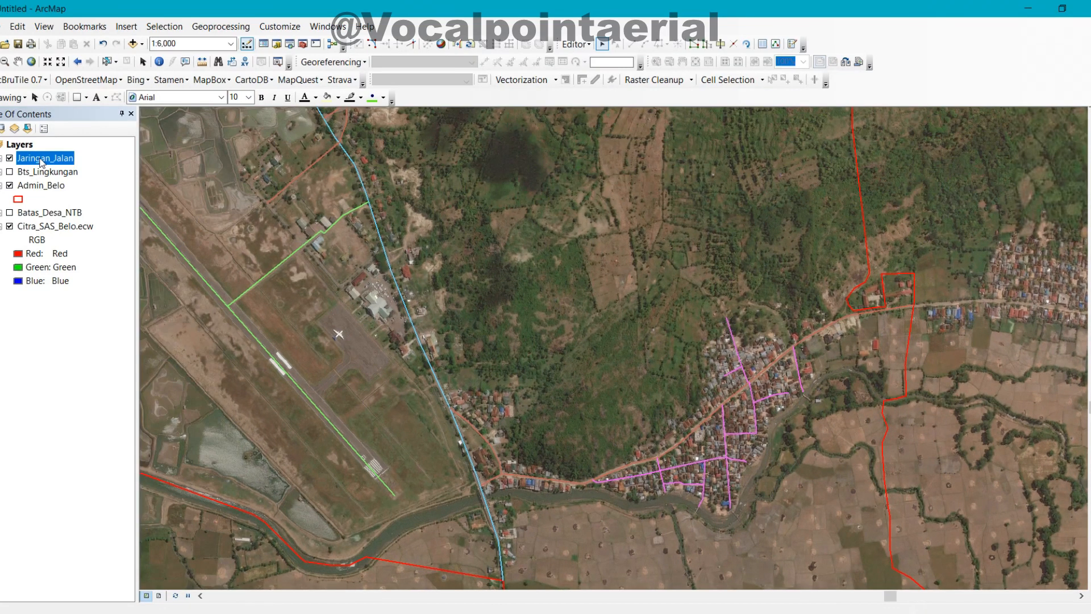
Stop the editing session and save the edits to the road network.
left_click(575, 44)
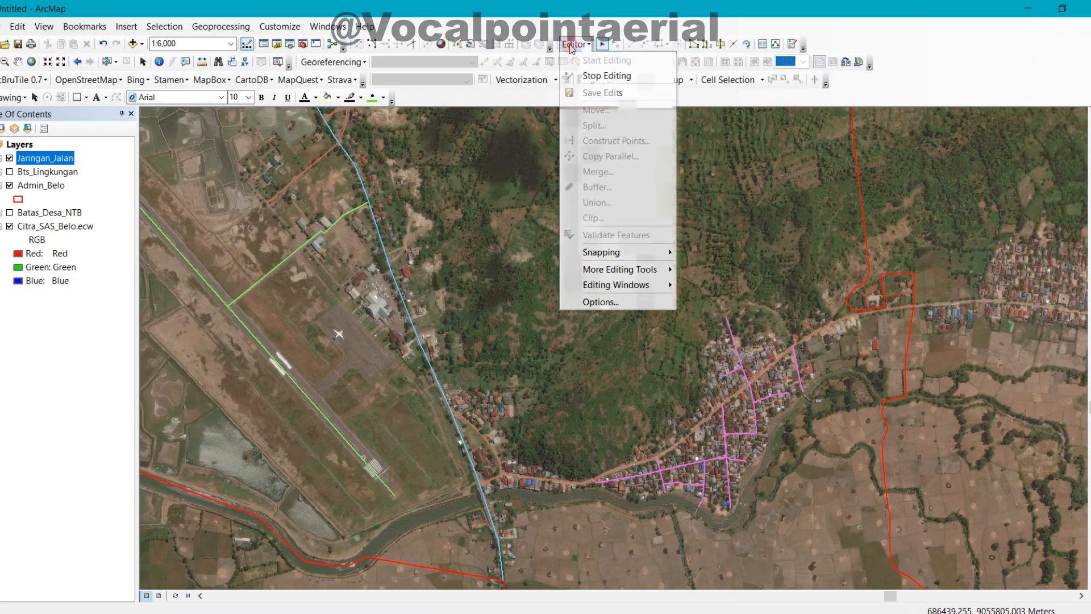
left_click(607, 76)
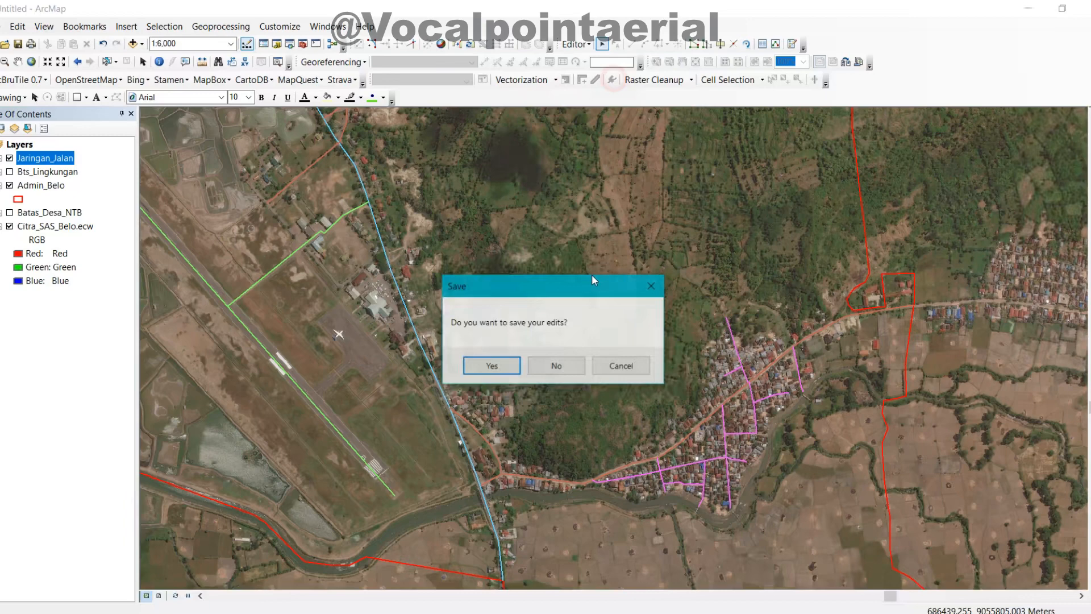
left_click(490, 367)
Begin exporting the Jaringan_Jalan layer's data and choose the New folder under Pelatihan\SHP as the shapefile's destination.
right_click(48, 162)
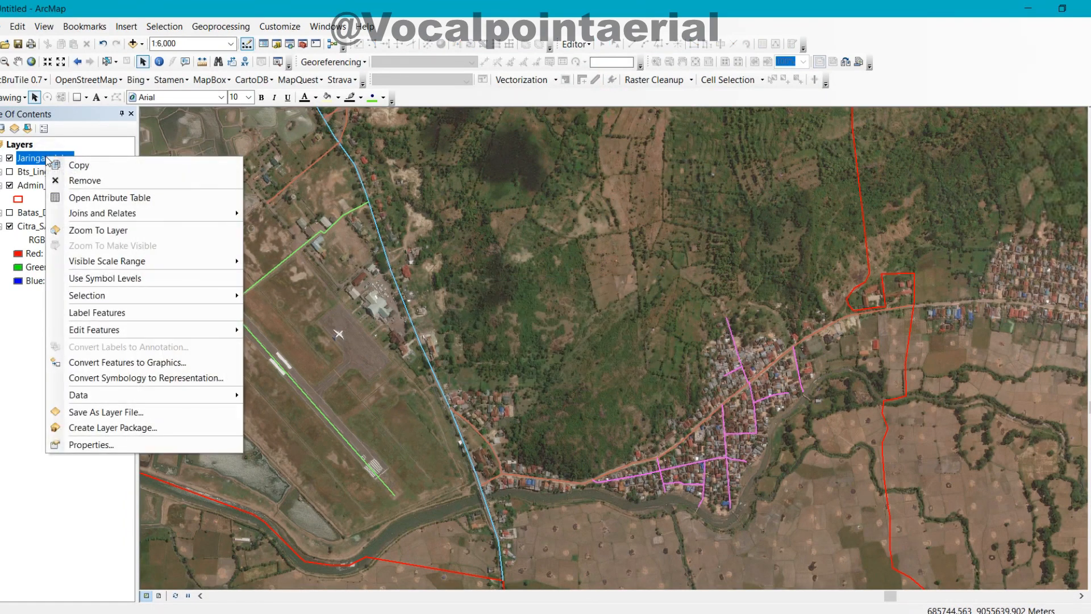
mouse_move(121, 398)
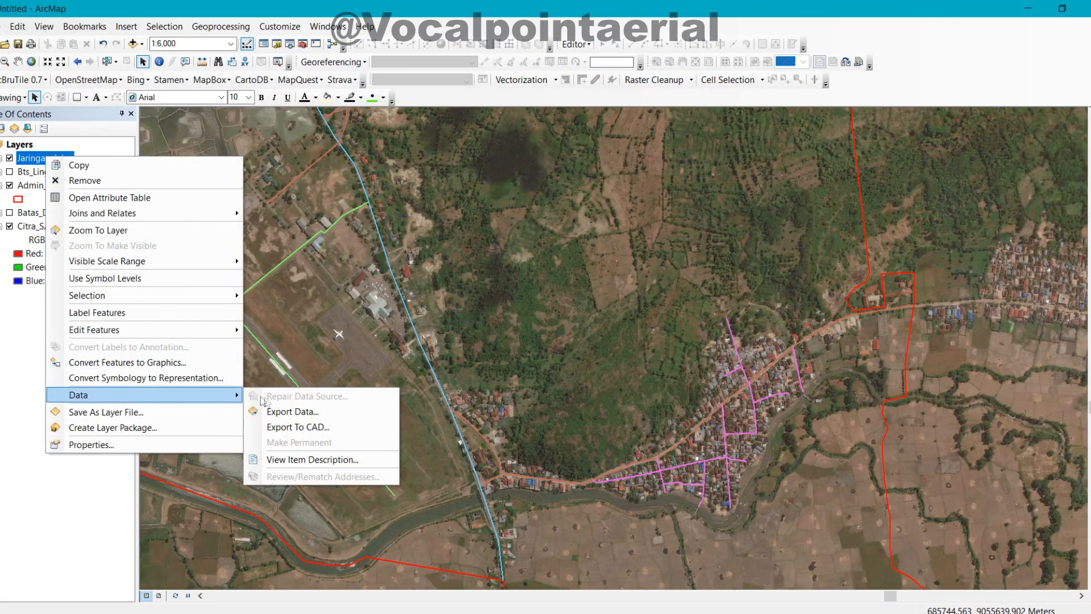
left_click(286, 413)
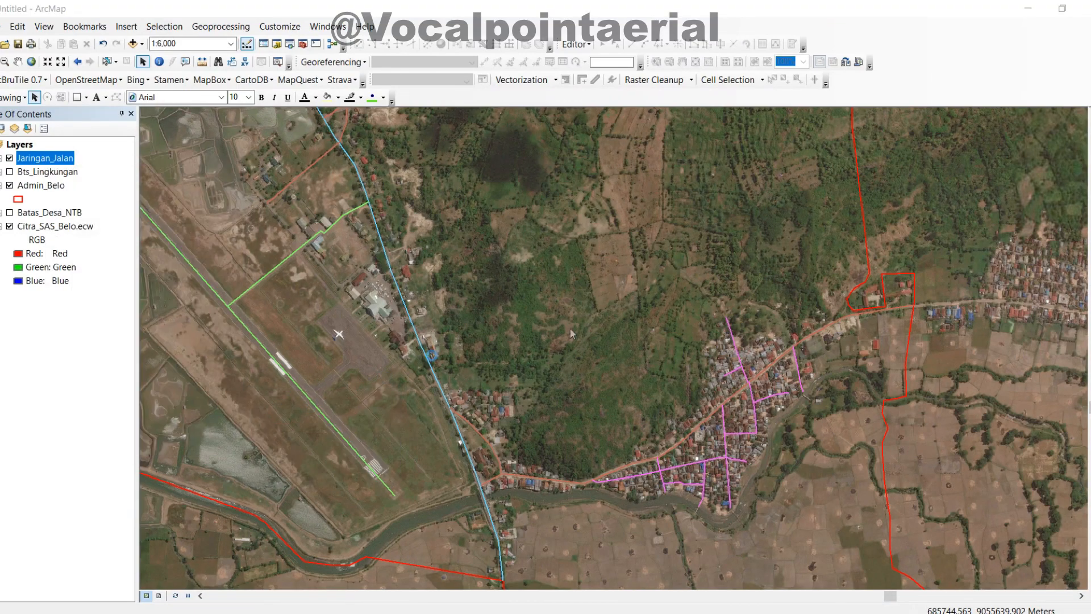
left_click(659, 339)
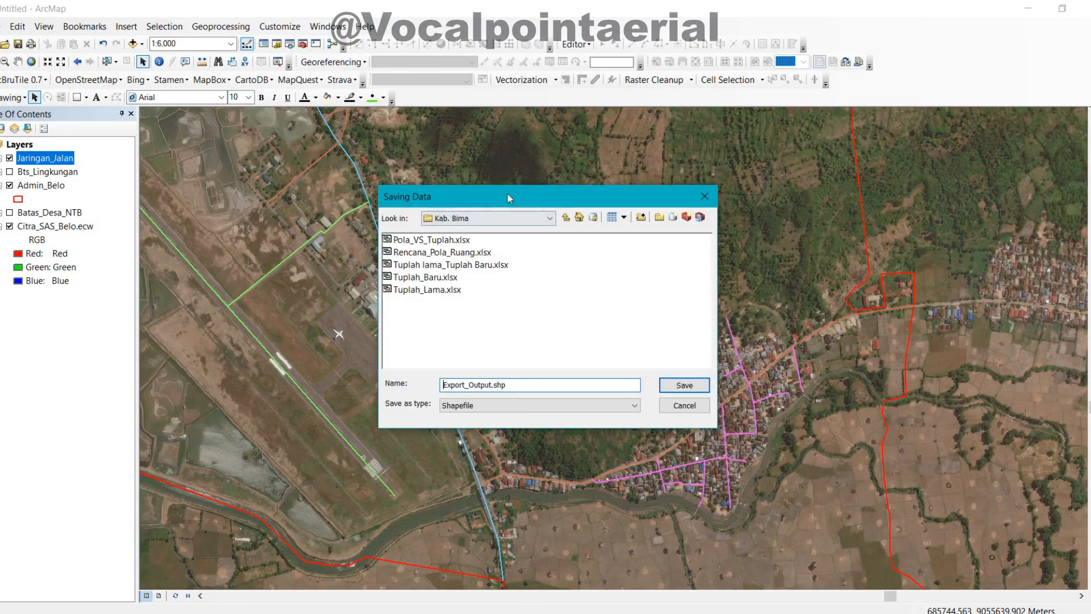
left_click(503, 218)
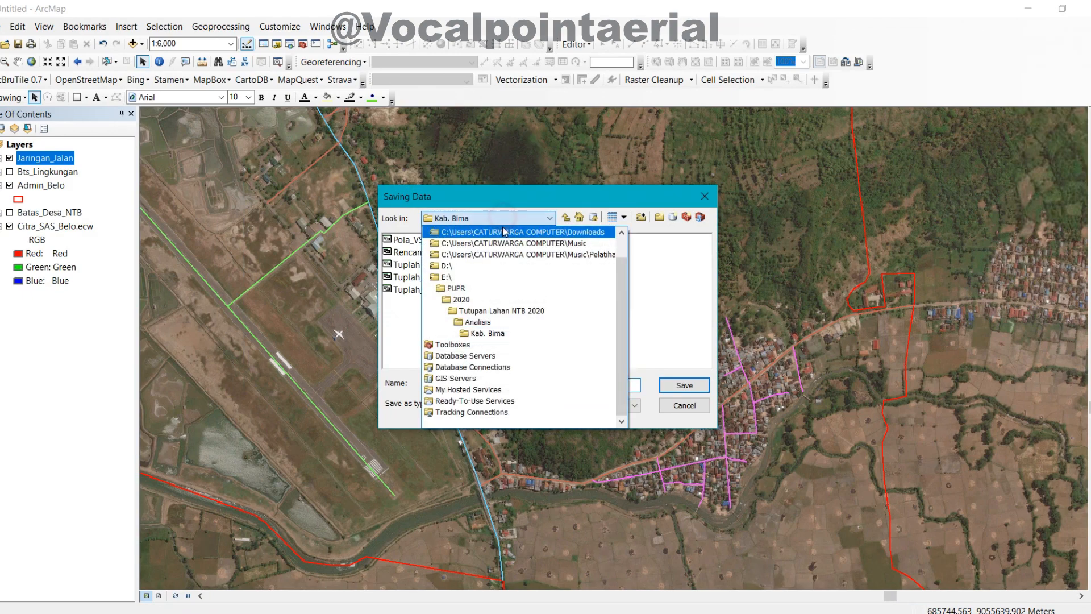
left_click(533, 244)
double_click(405, 316)
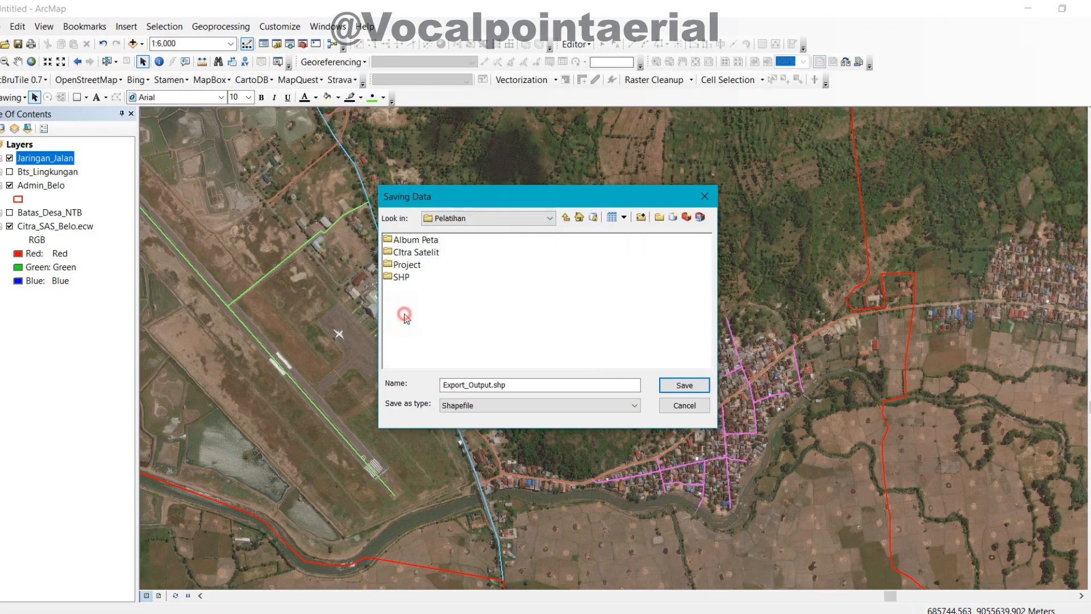
left_click(402, 278)
double_click(402, 278)
double_click(410, 243)
double_click(403, 240)
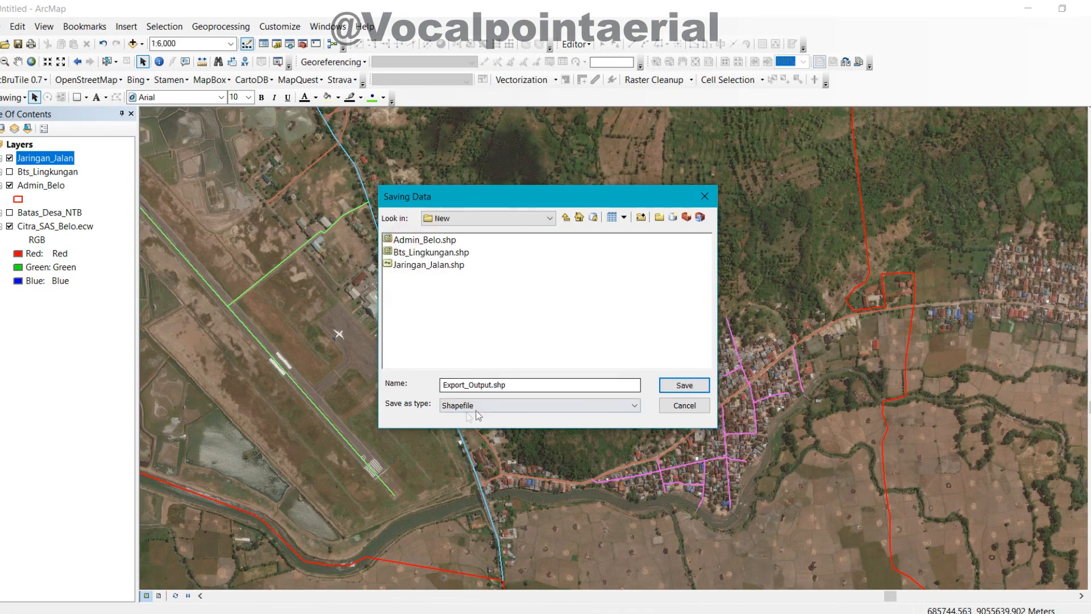
Name the output Jaringan_Drainase, export all features as a shapefile and add it to the map as a layer.
left_click_drag(523, 385, 387, 380)
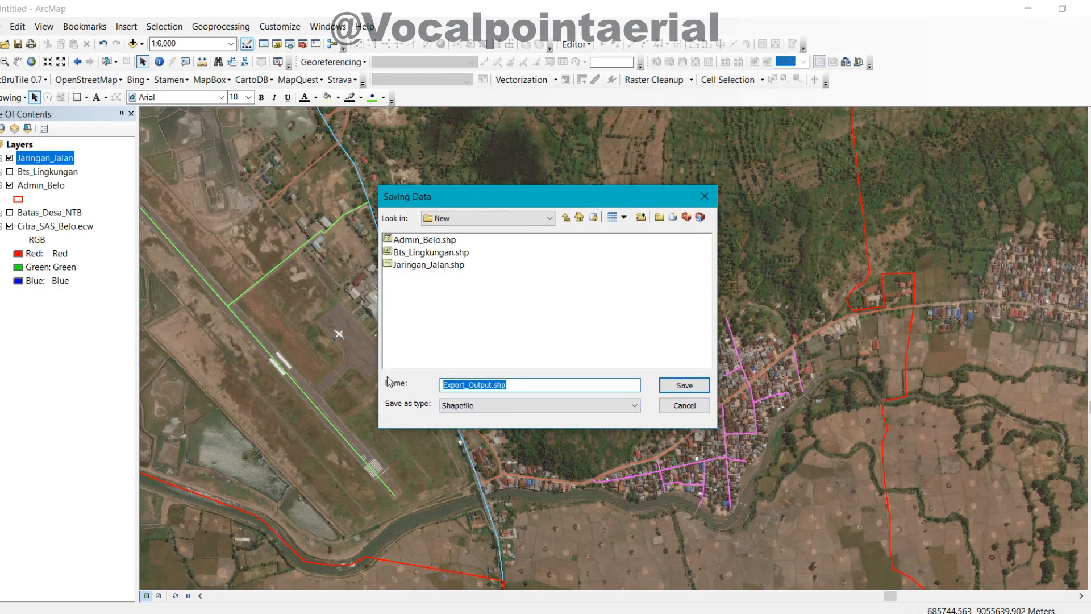
type("Jaringan_Drainase")
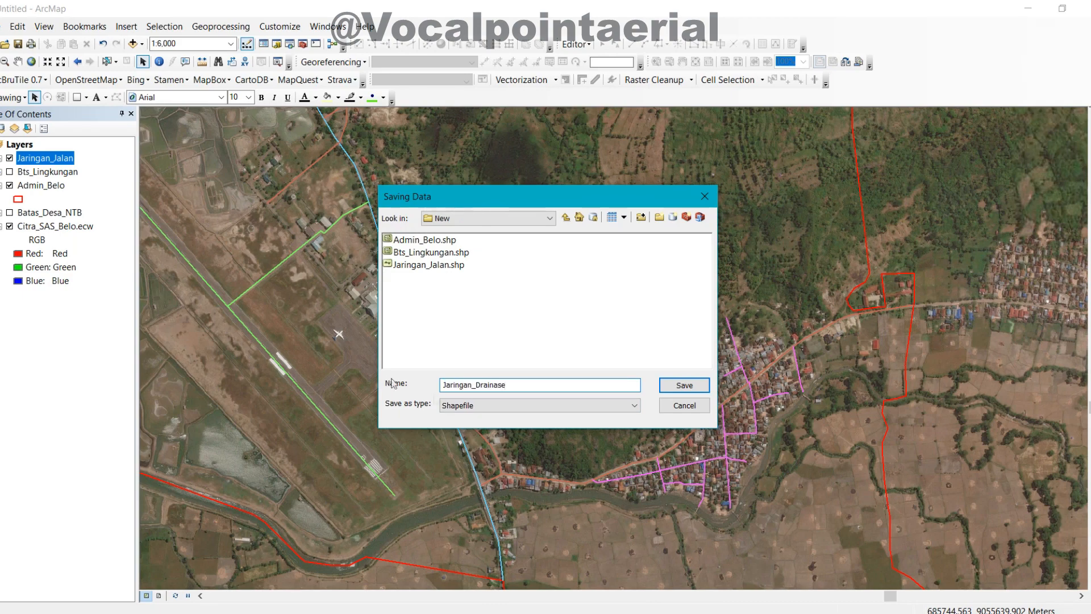
left_click(682, 386)
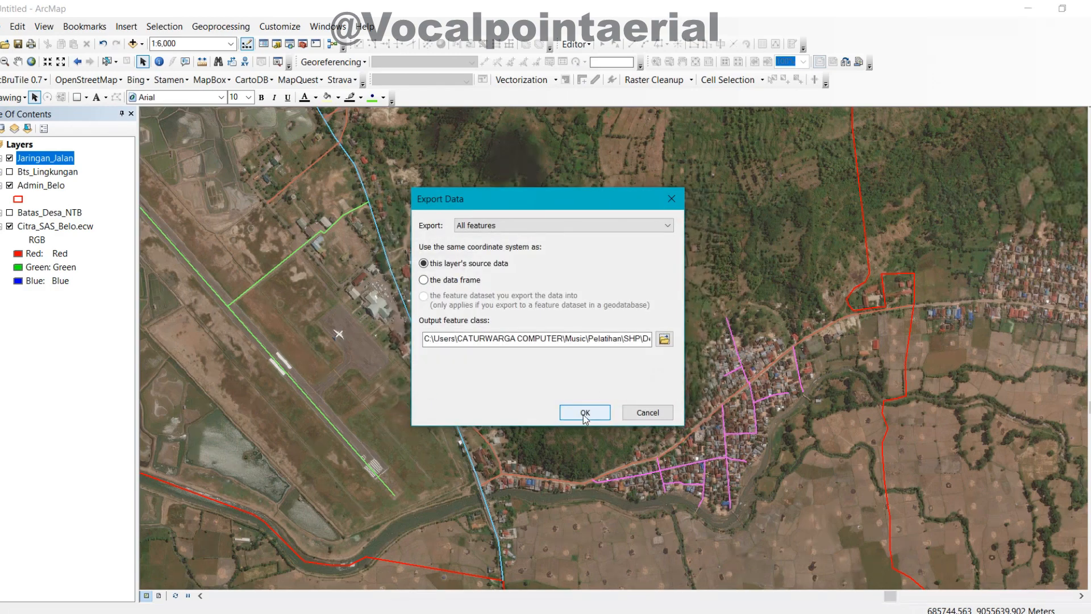
left_click(585, 414)
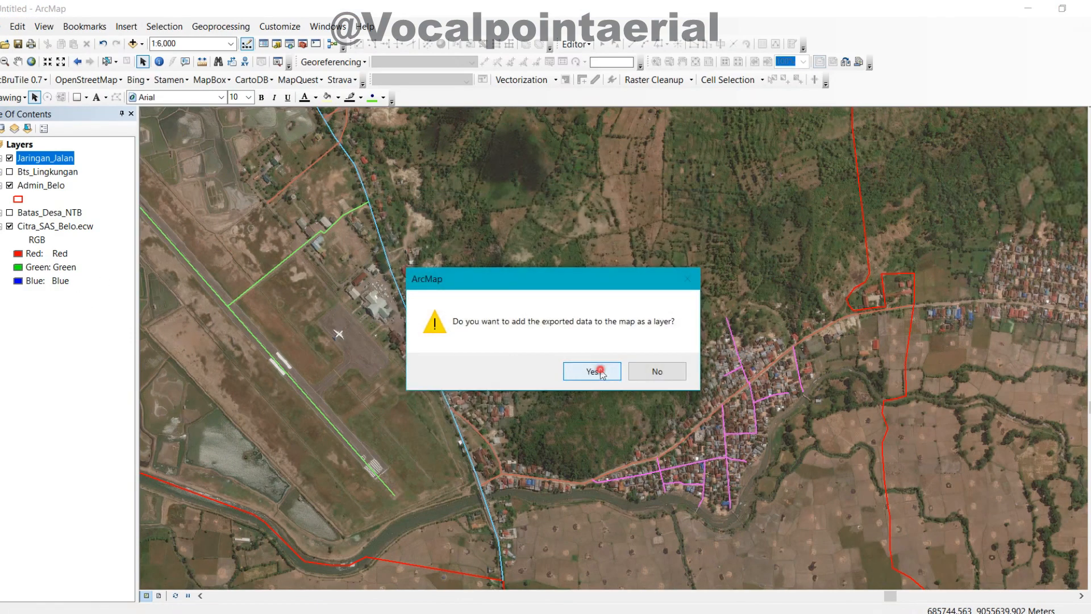
left_click(601, 373)
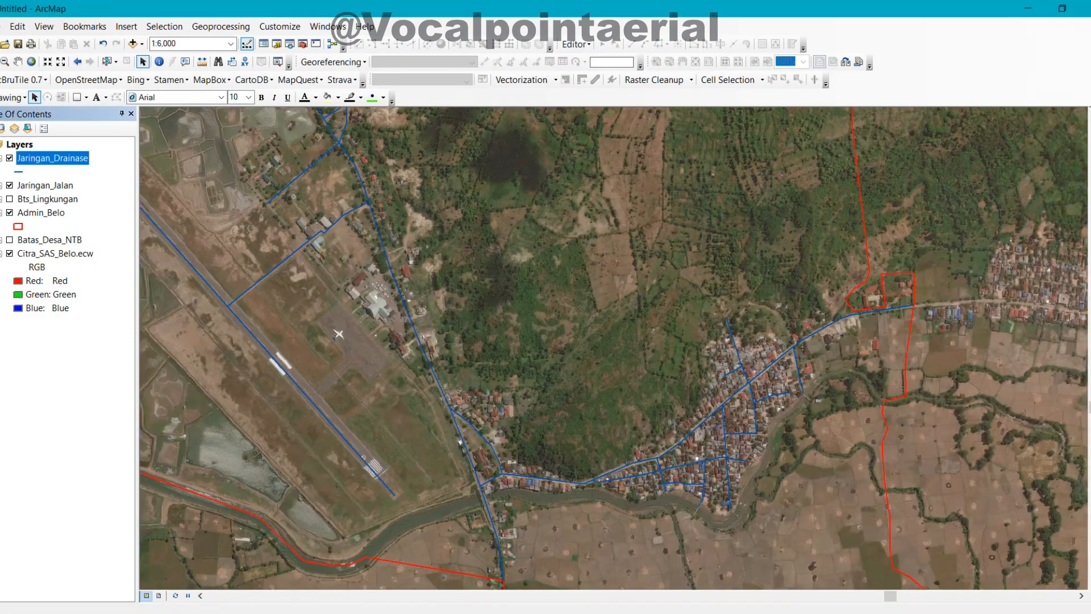
Hide the Jaringan_Jalan layer and delete the Jenis_jln field from the Jaringan_Drainase attribute table.
left_click(9, 186)
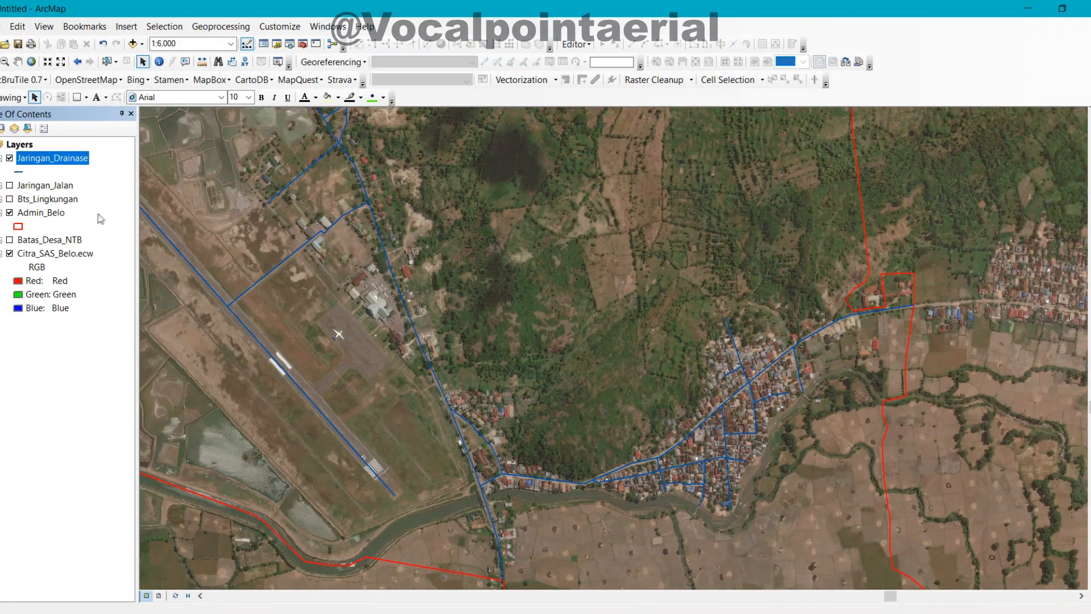
right_click(65, 163)
left_click(215, 197)
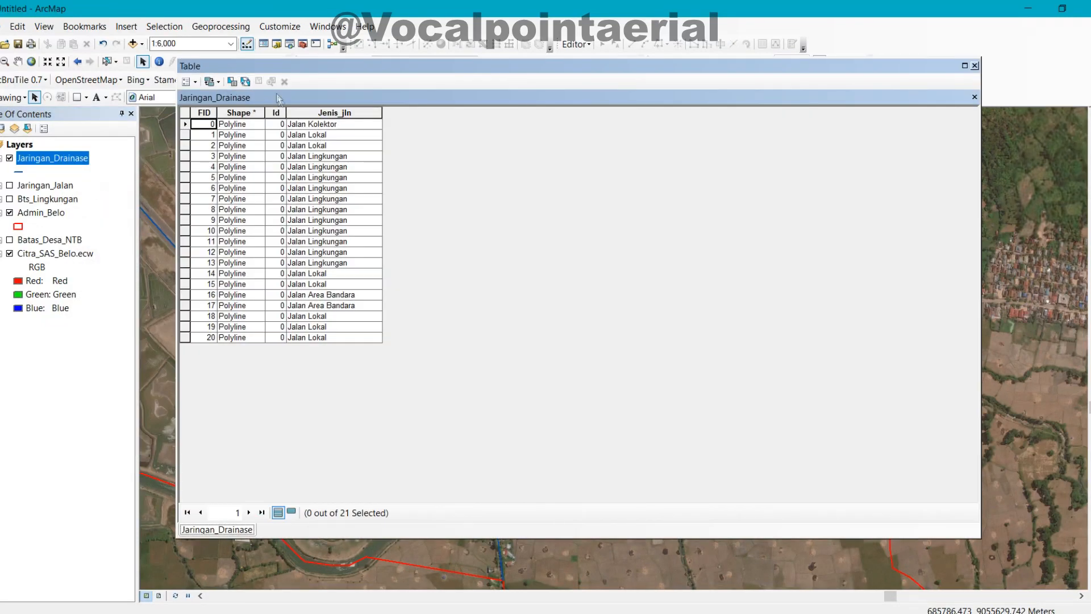
right_click(334, 114)
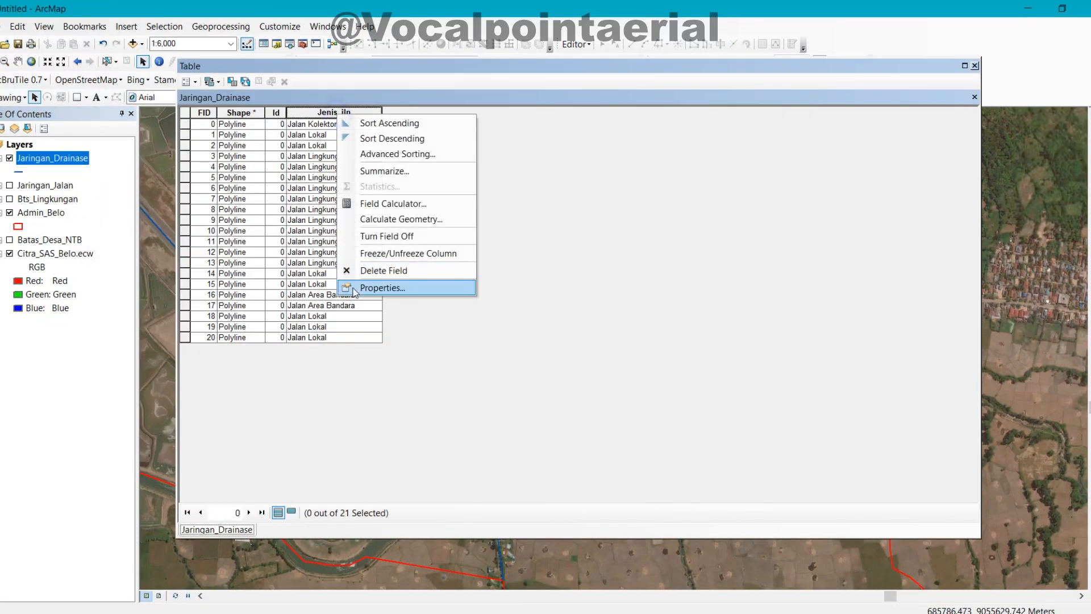
left_click(388, 271)
left_click(608, 374)
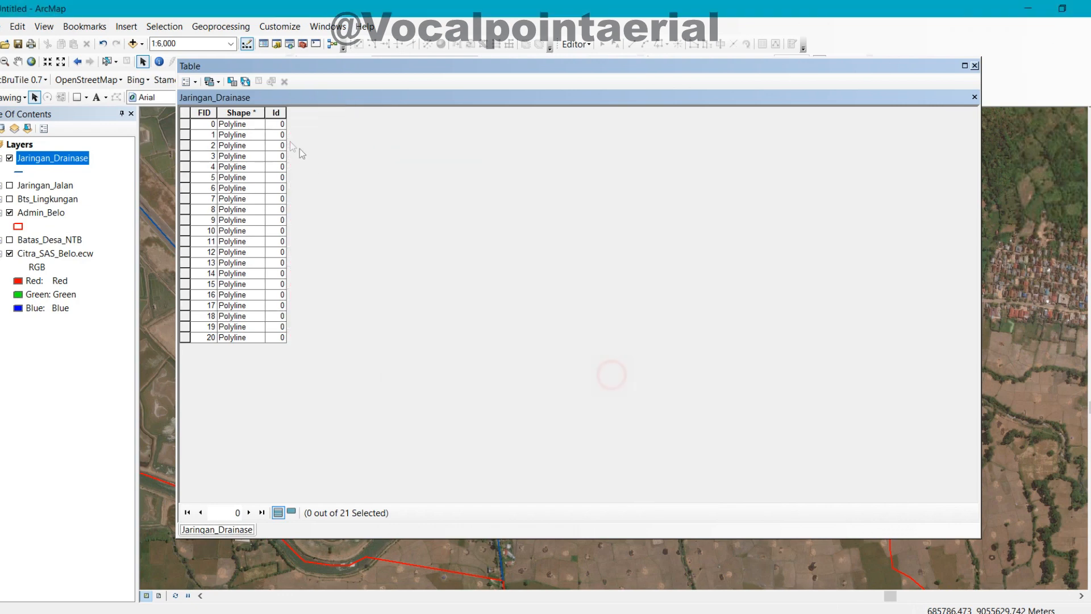
Add a Text field of length 50 named Jenis_Drainase to Jaringan_Drainase, accepting the shortened name Jenis_Drai.
left_click(195, 82)
left_click(230, 178)
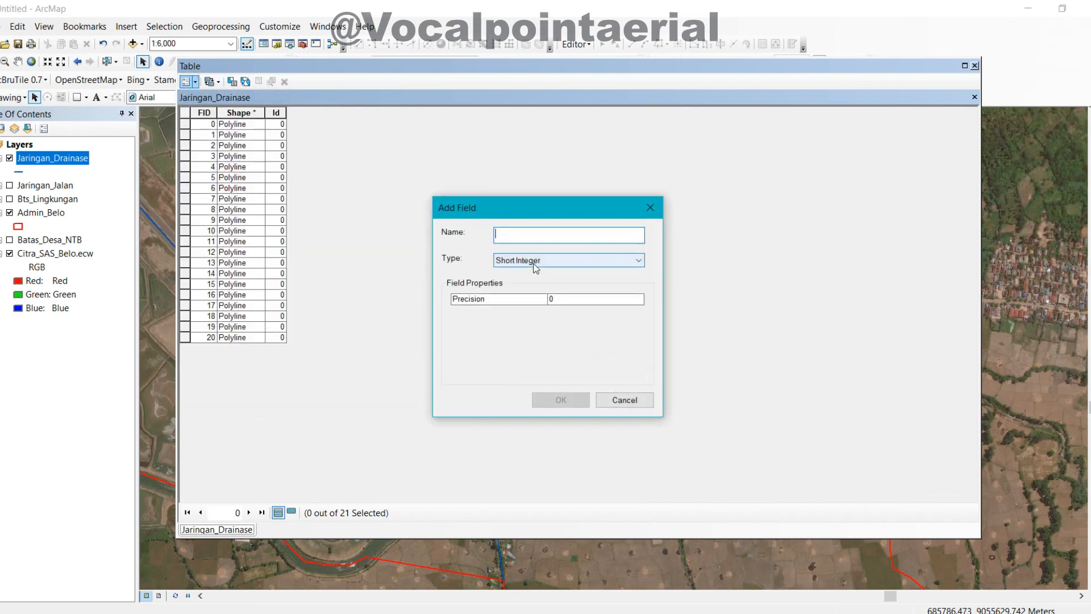
type("Jenis_Drainase")
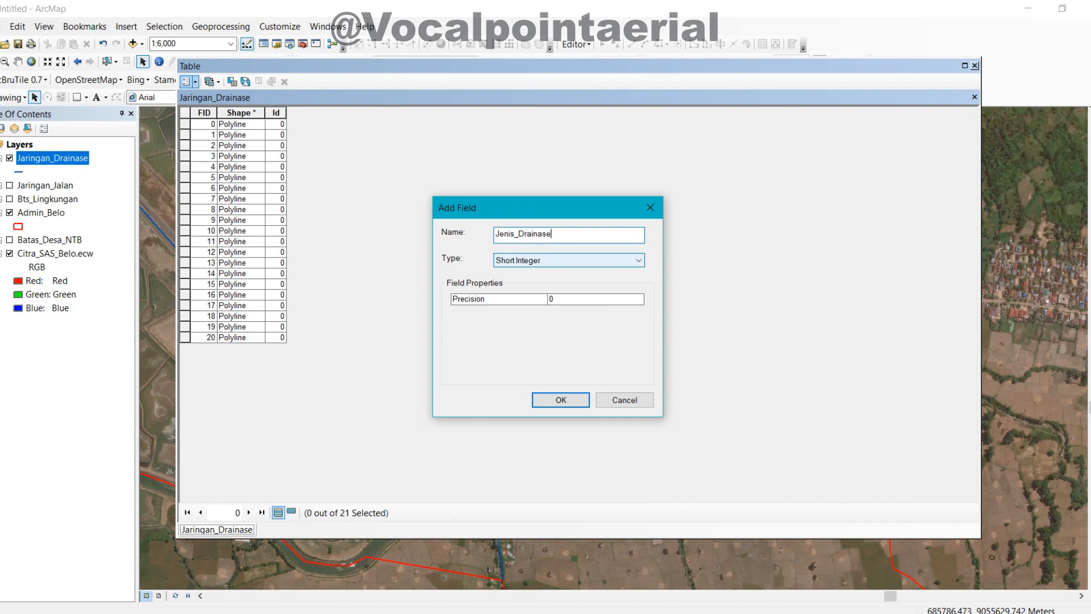
left_click(533, 262)
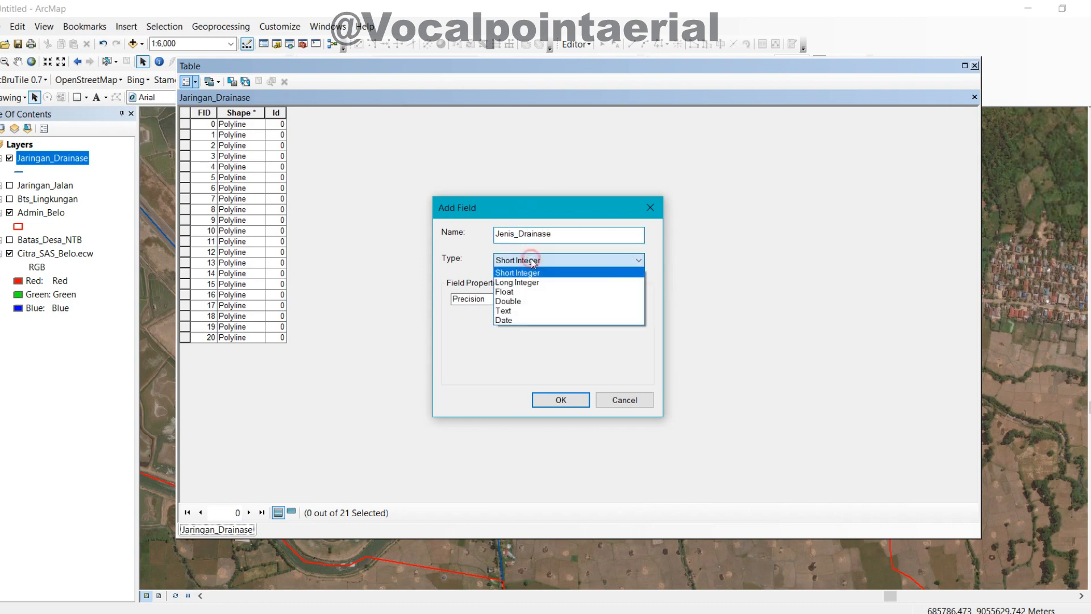
left_click(516, 310)
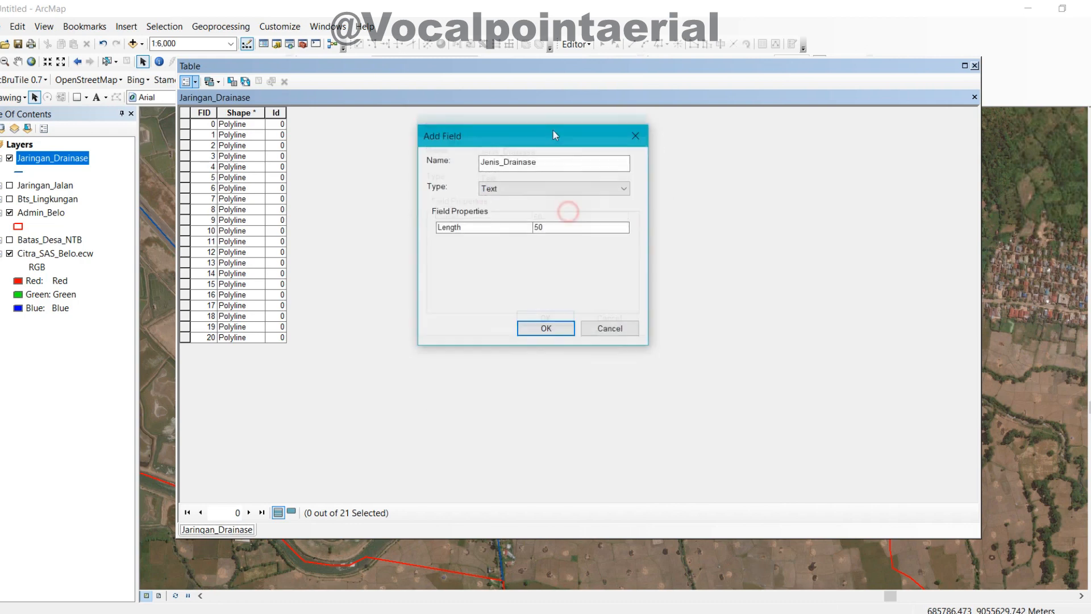
left_click_drag(565, 213, 539, 117)
left_click(536, 302)
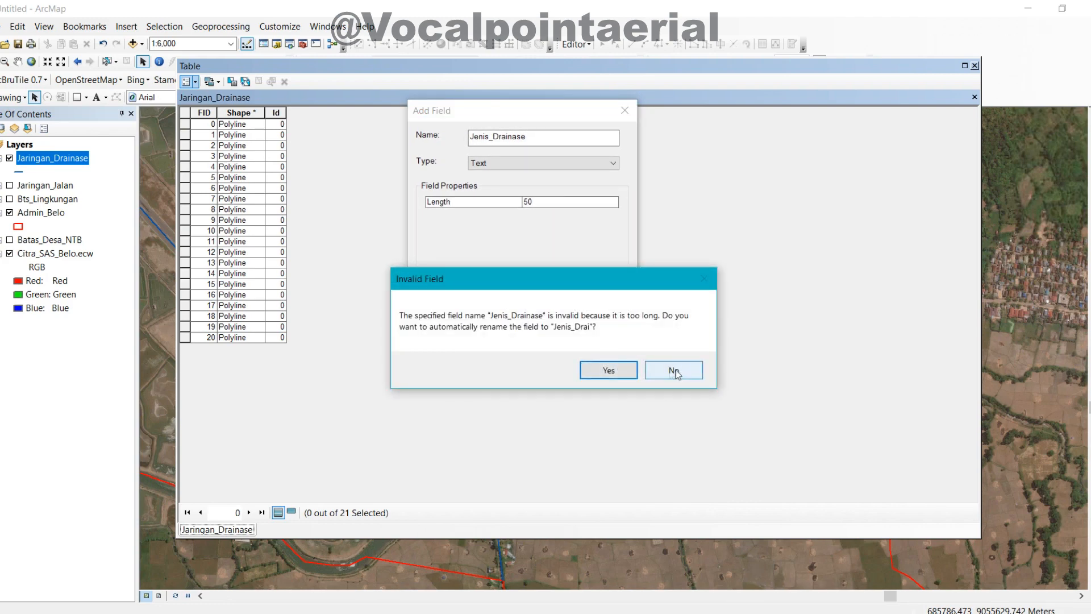
left_click(609, 370)
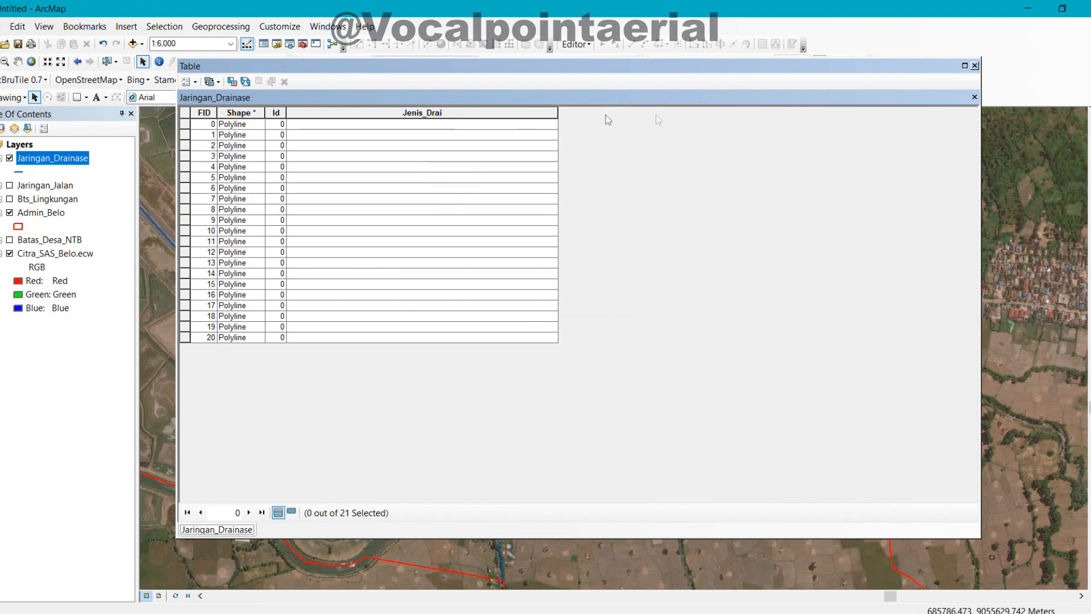
Close the attribute table and start an editing session on the Jaringan_Drainase layer.
left_click(974, 66)
left_click(575, 44)
left_click(602, 61)
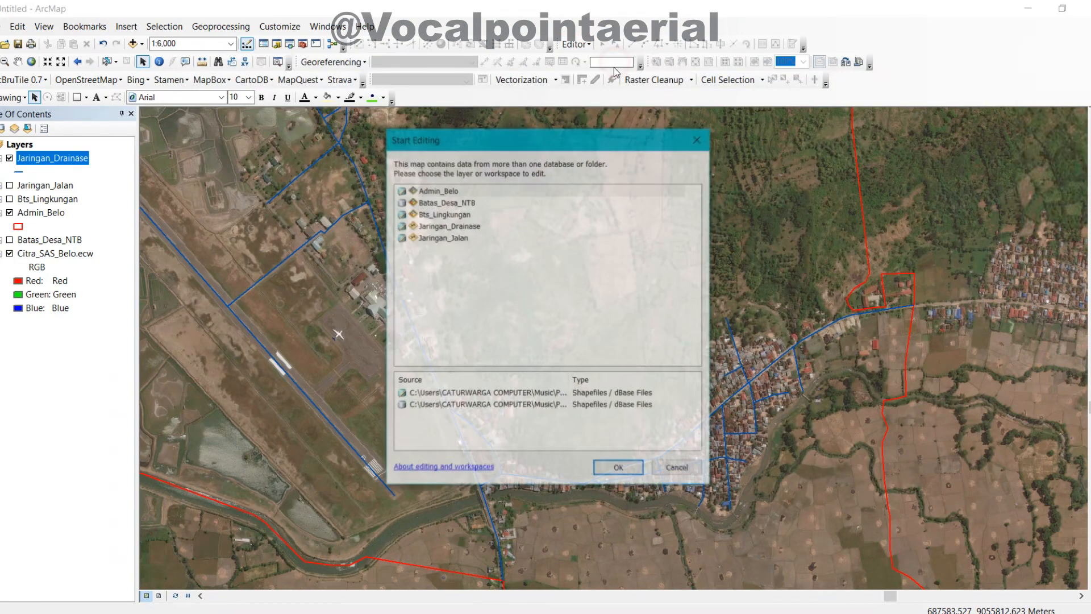
left_click(448, 225)
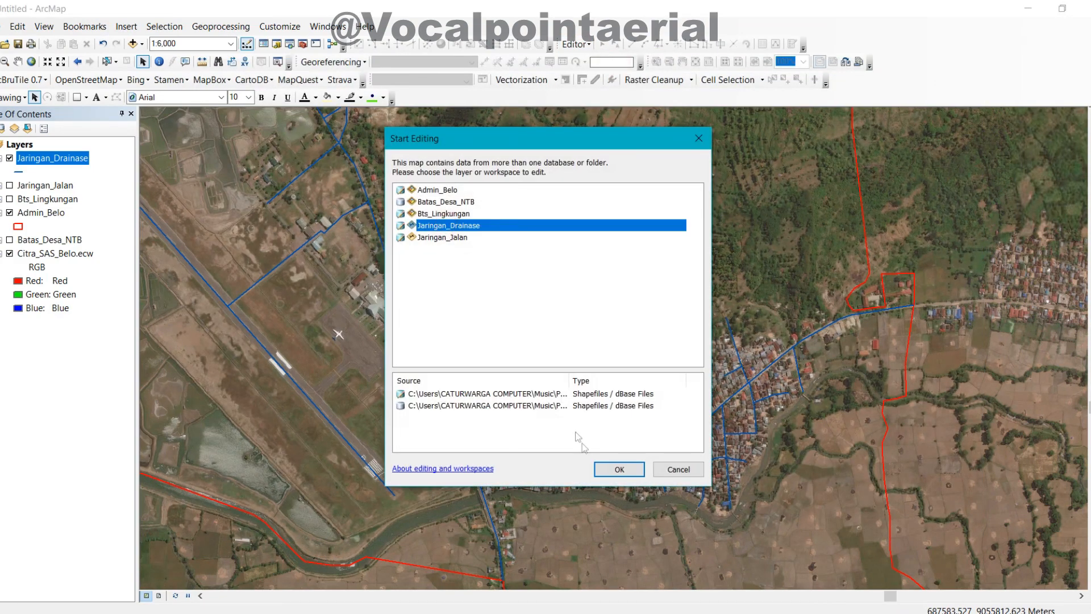
left_click(619, 470)
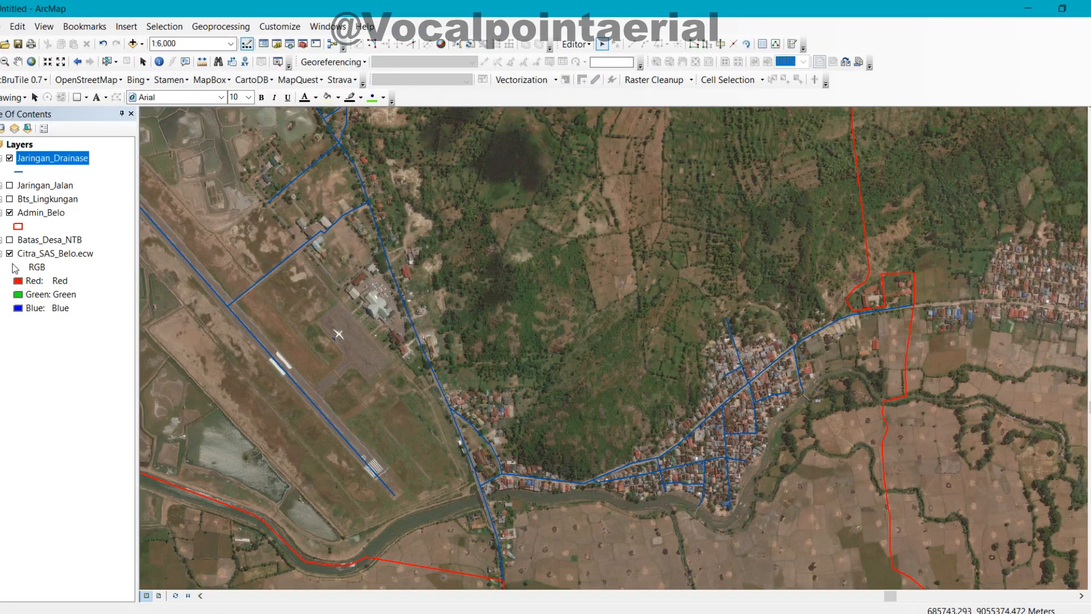
Examine the Jaringan_Drainase lines against the imagery in the riverside settlement and along its main road.
scroll(563, 370, "up", 3)
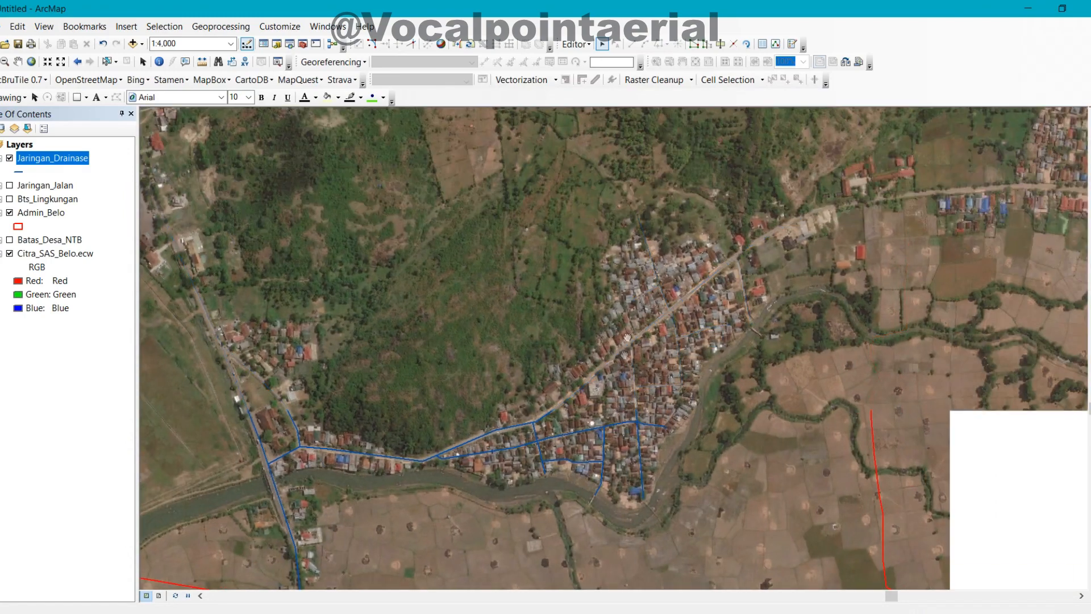
scroll(626, 348, "up", 2)
scroll(626, 348, "down", 2)
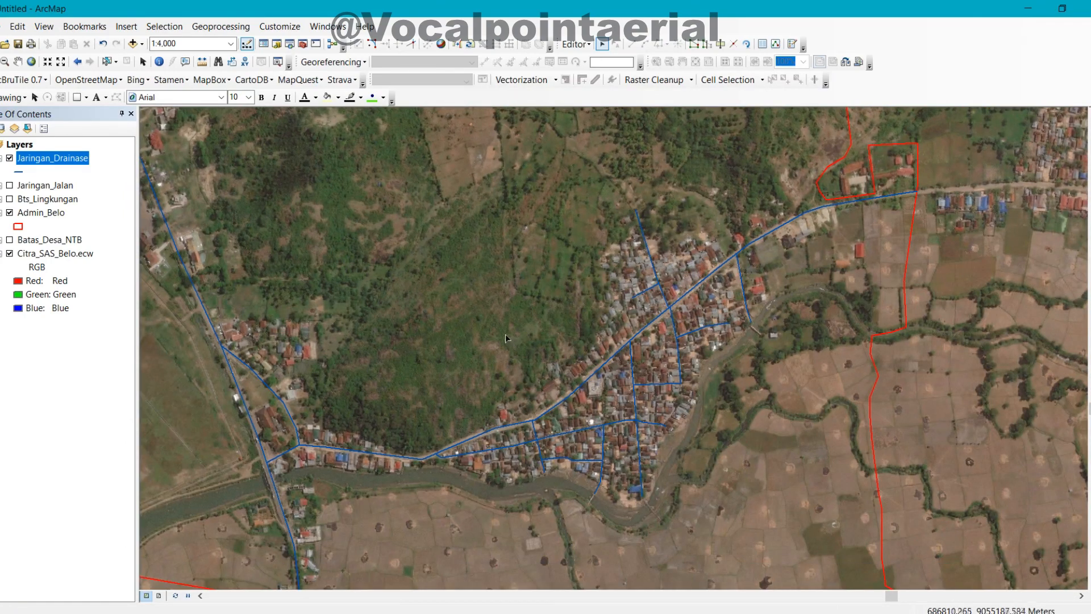
scroll(506, 338, "down", 2)
scroll(508, 311, "up", 2)
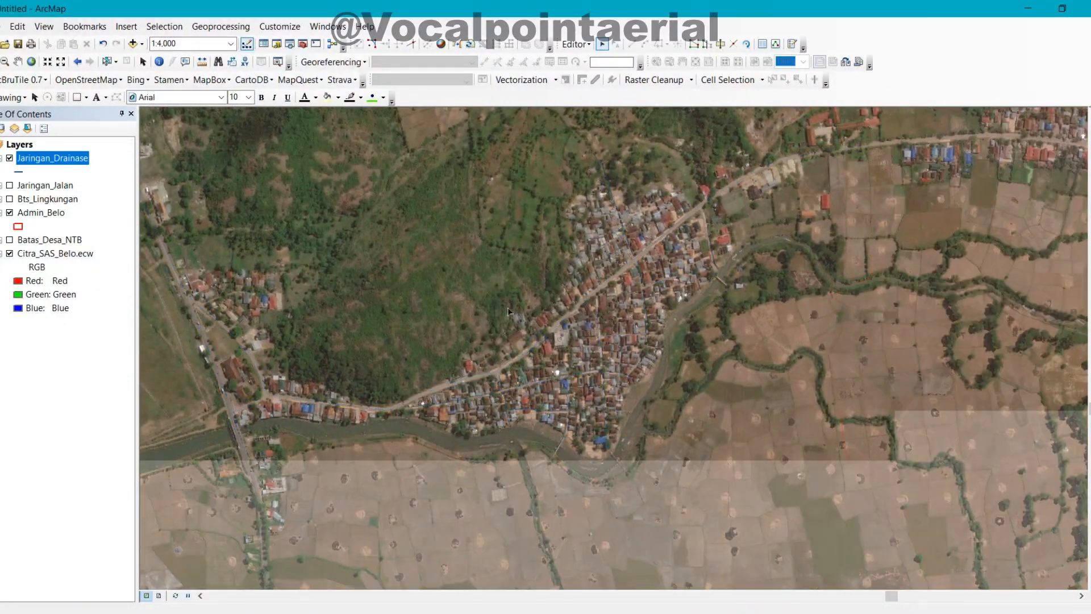
scroll(548, 310, "up", 2)
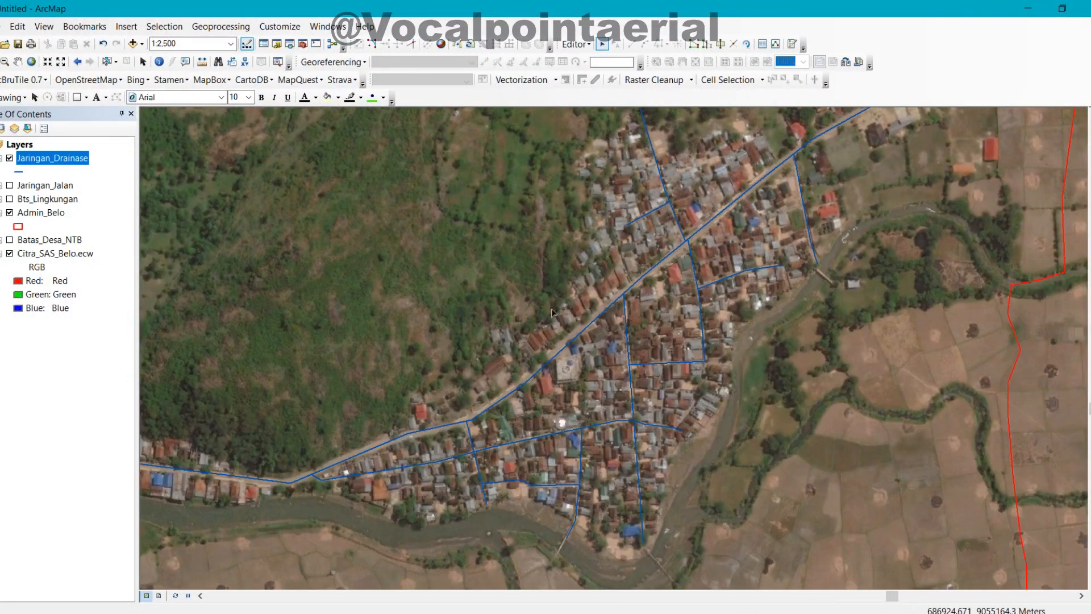
scroll(532, 435, "down", 2)
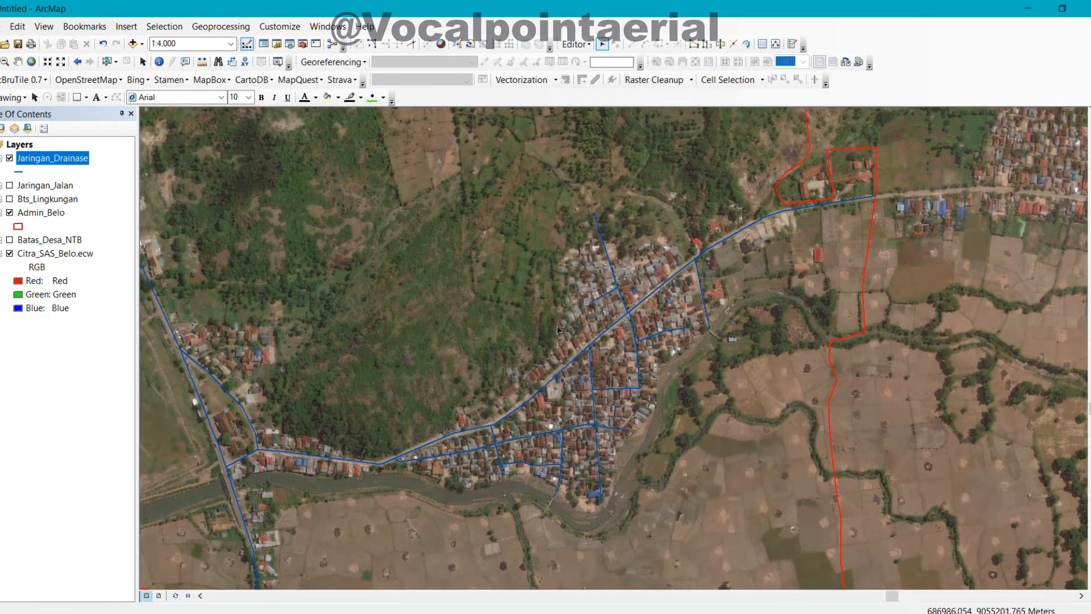
scroll(737, 358, "down", 1)
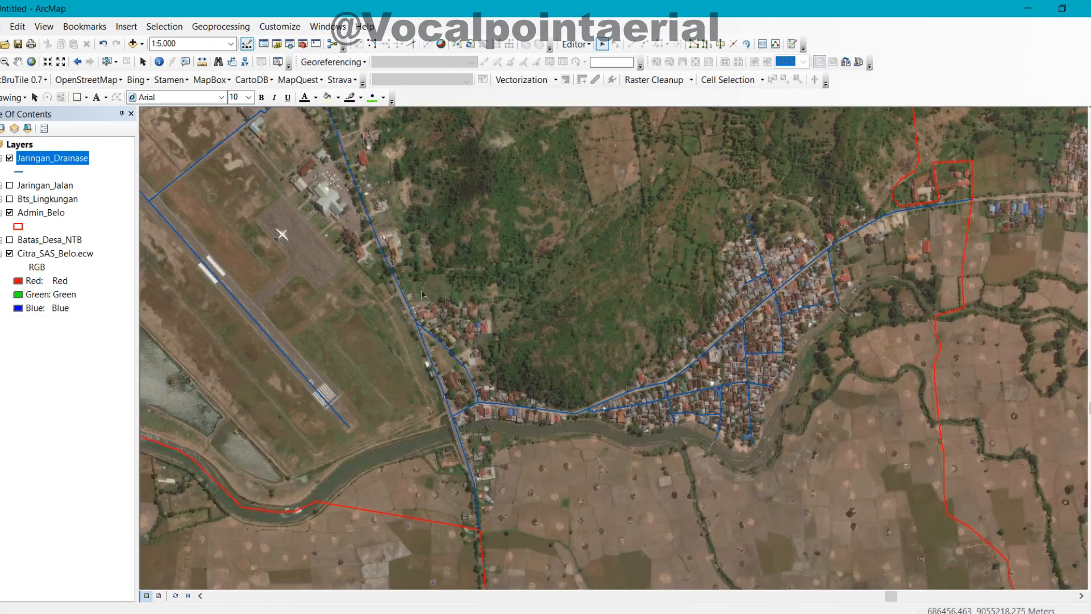
Examine the Jaringan_Drainase lines north of the airport, along the fishponds and the branching hillside roads.
left_click_drag(400, 238, 587, 459)
left_click_drag(401, 150, 510, 452)
left_click_drag(443, 270, 498, 441)
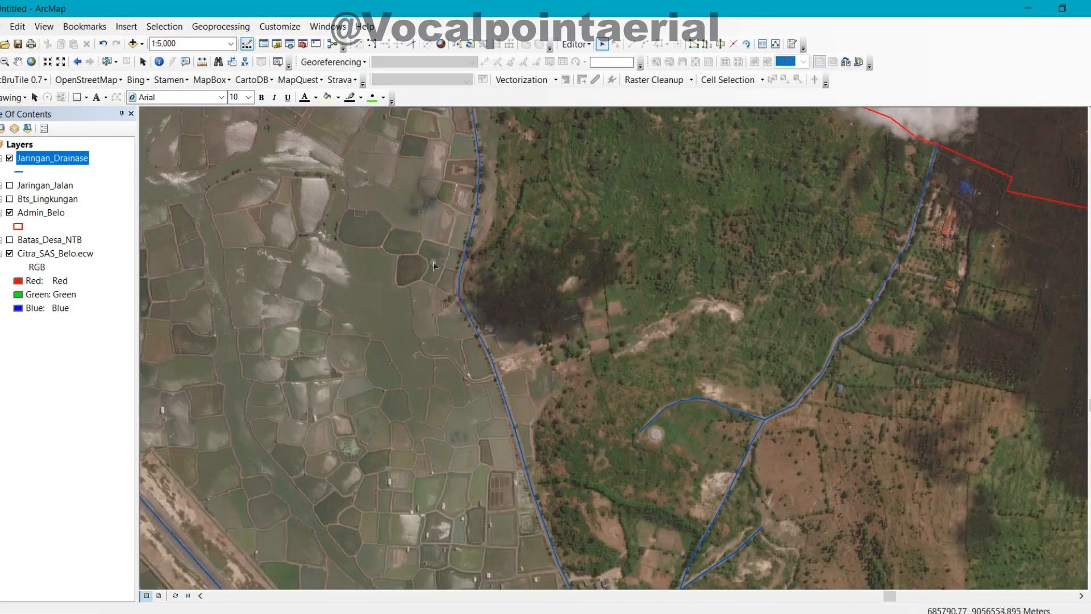
left_click_drag(822, 326, 709, 446)
left_click_drag(686, 480, 586, 169)
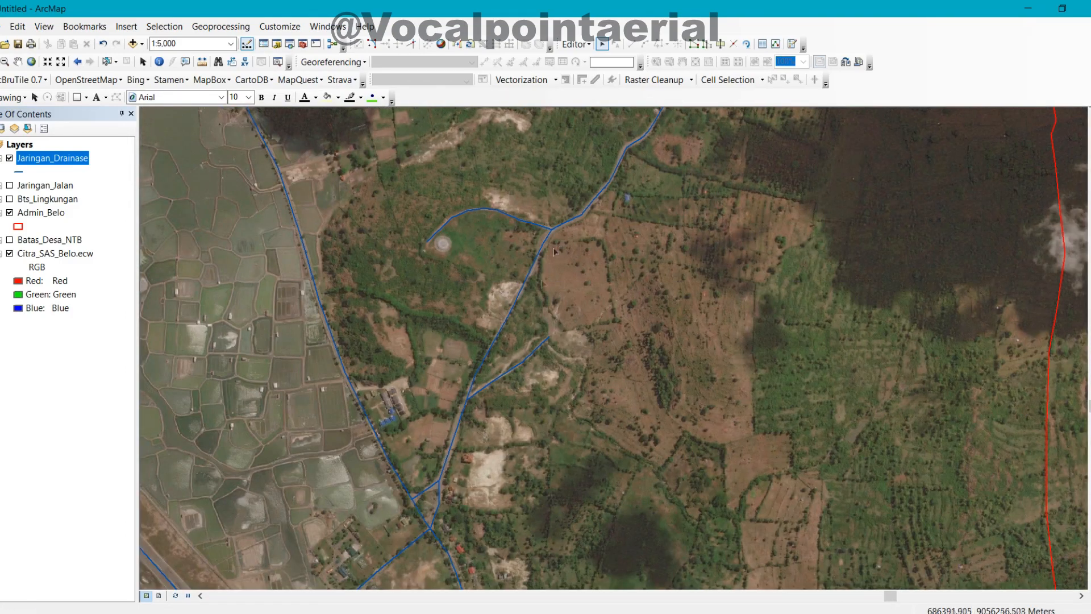
left_click_drag(455, 438, 445, 215)
left_click_drag(449, 255, 372, 397)
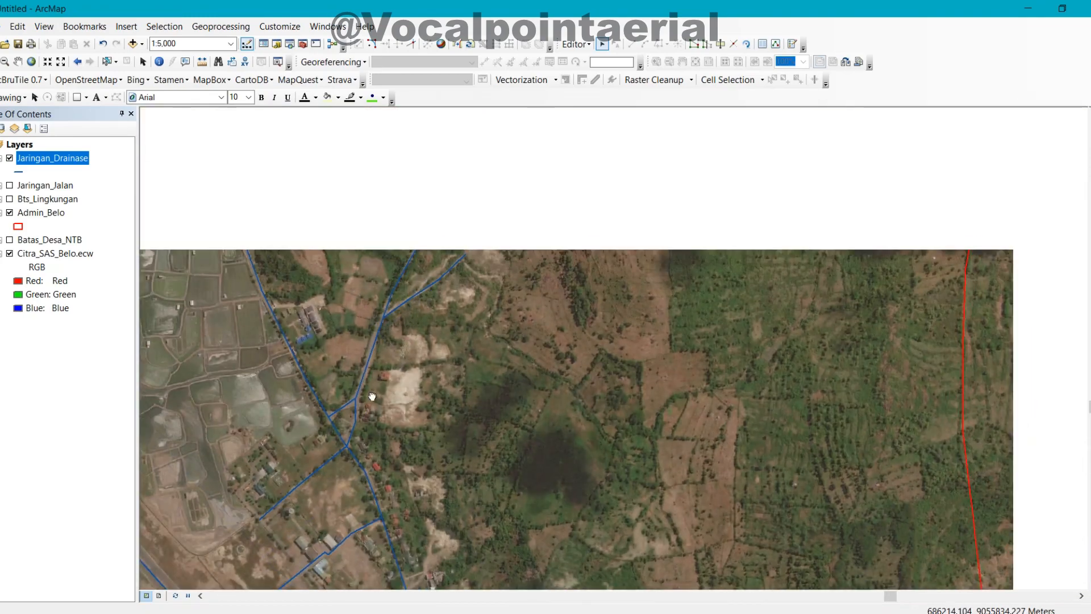
scroll(399, 252, "up", 2)
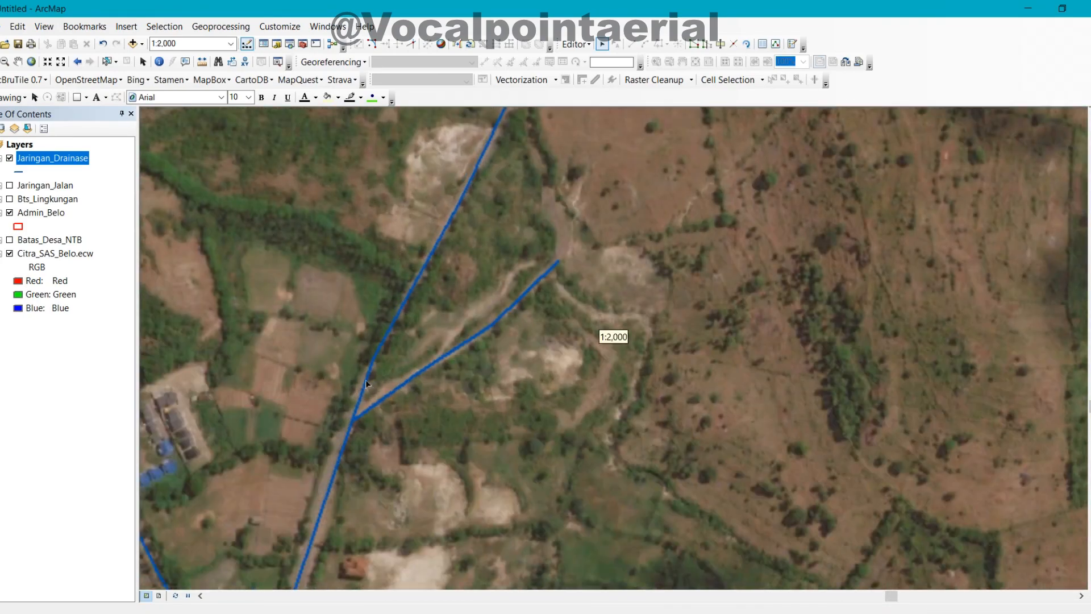
Hide the Citra_SAS_Belo.ecw imagery and the Admin_Belo boundary, then clear the selection around the hillside roads.
scroll(367, 384, "down", 1)
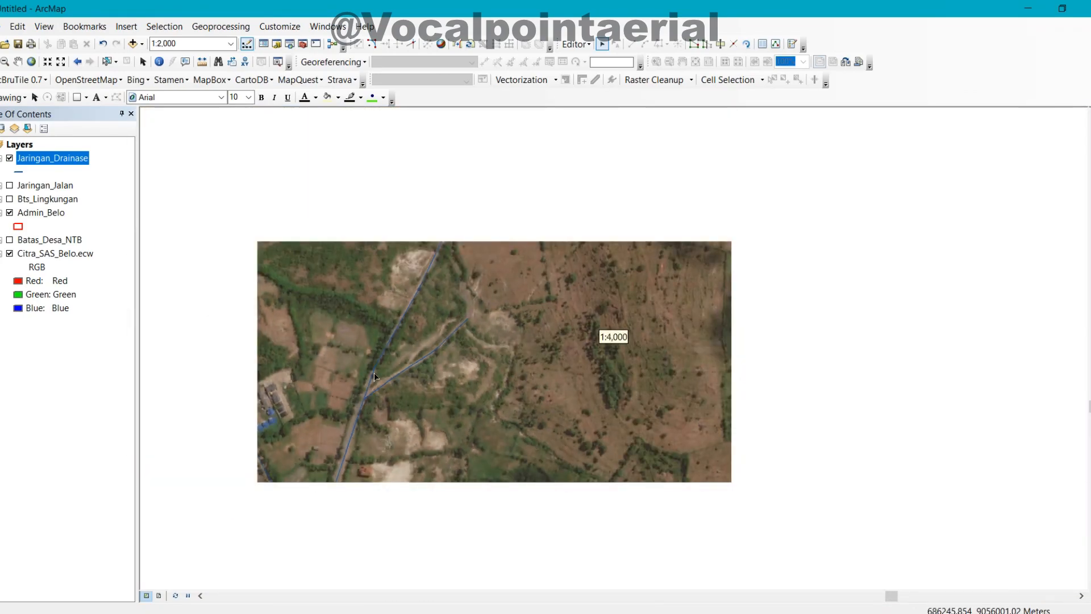
scroll(499, 349, "down", 1)
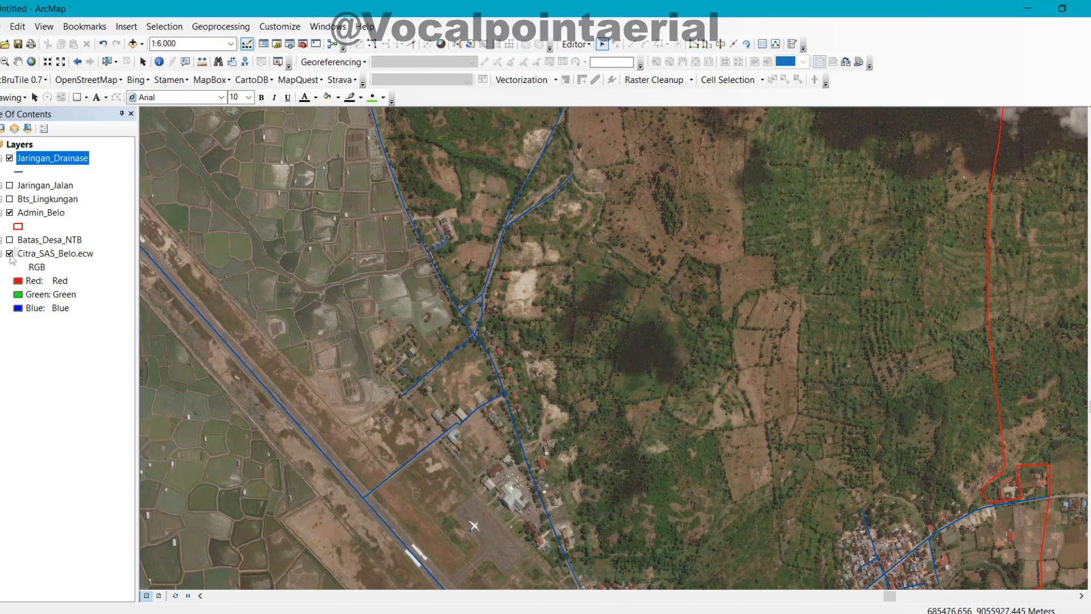
left_click(9, 254)
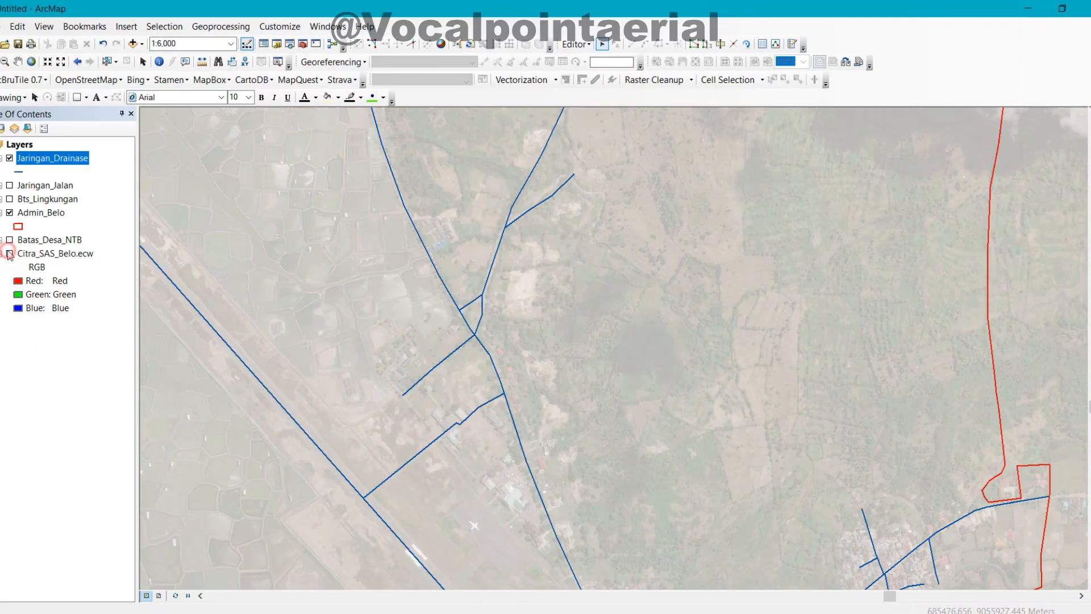
left_click_drag(545, 243, 529, 341)
left_click_drag(518, 228, 478, 311)
left_click_drag(507, 273, 541, 293)
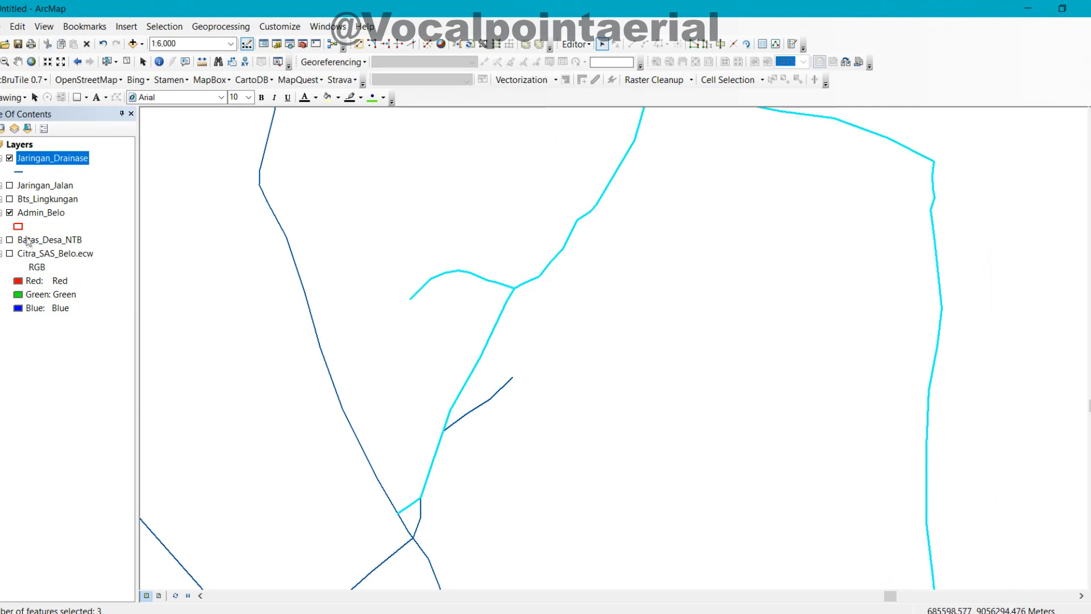
left_click(9, 213)
left_click(699, 270)
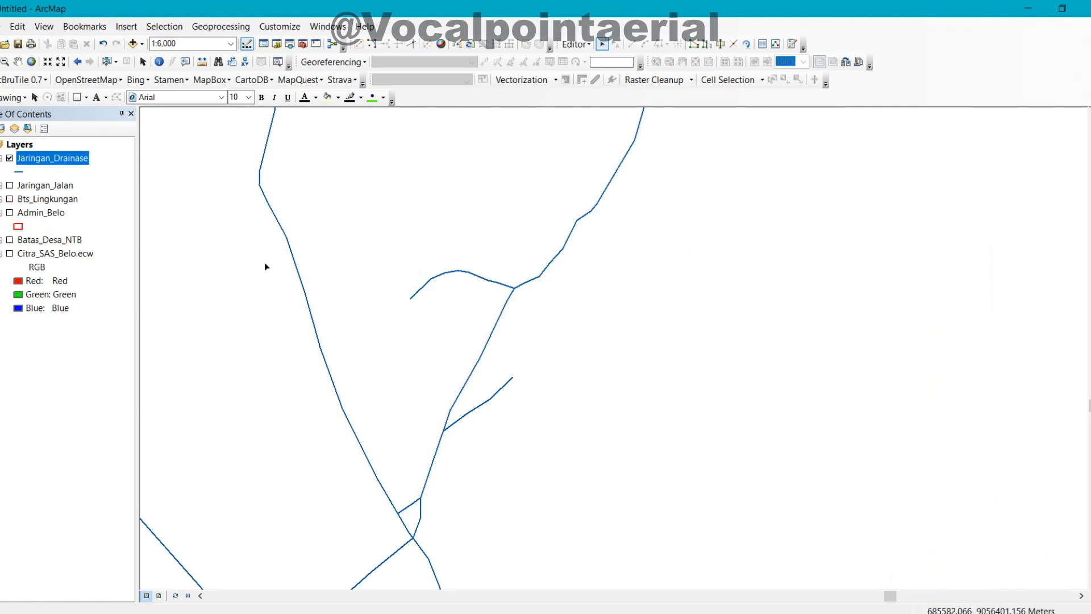
Delete the long hillside road line east of the main road and its curved branch from Jaringan_Drainase.
left_click(519, 287)
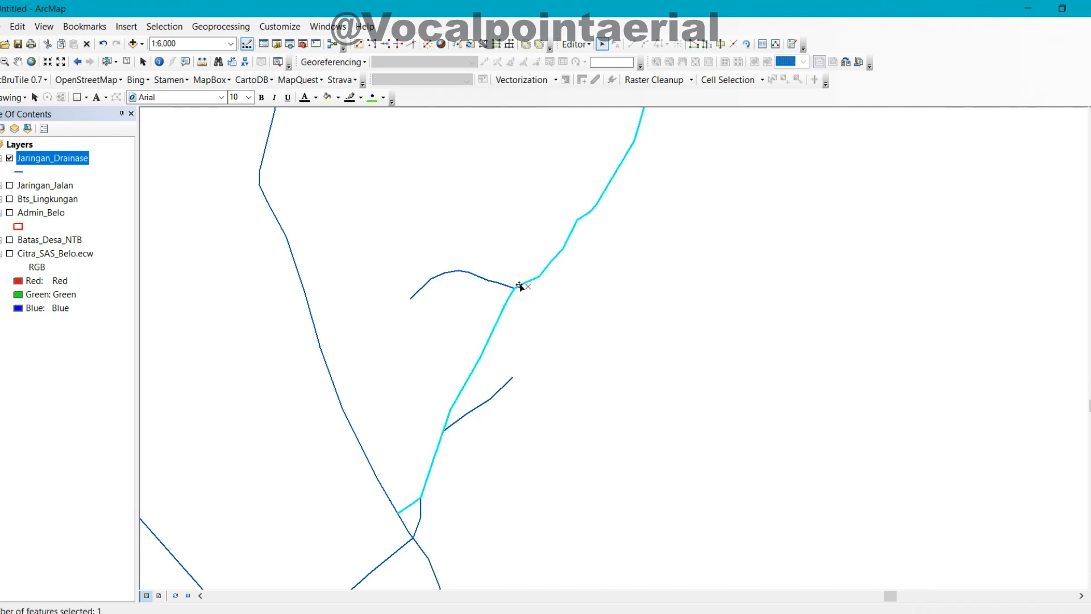
key("Delete")
left_click(486, 279)
key("Delete")
left_click_drag(470, 337, 694, 162)
Delete the short side lines off the main road north of the airport, the runway line and its connector.
left_click(689, 253)
key("Delete")
left_click(642, 314)
key("Delete")
left_click(606, 391)
key("Delete")
left_click_drag(608, 398, 591, 306)
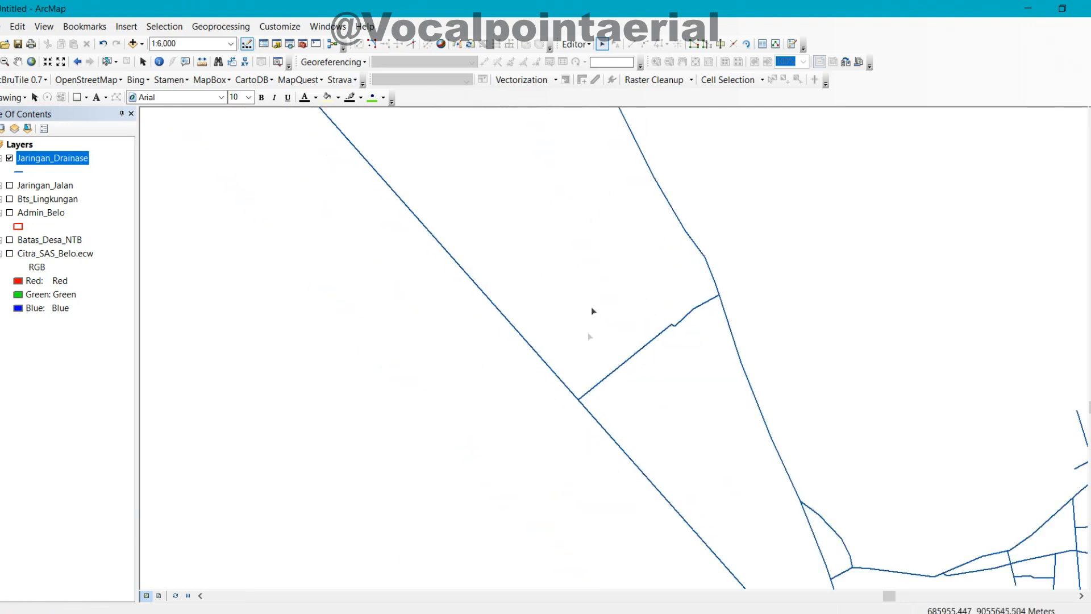
left_click_drag(494, 363, 387, 270)
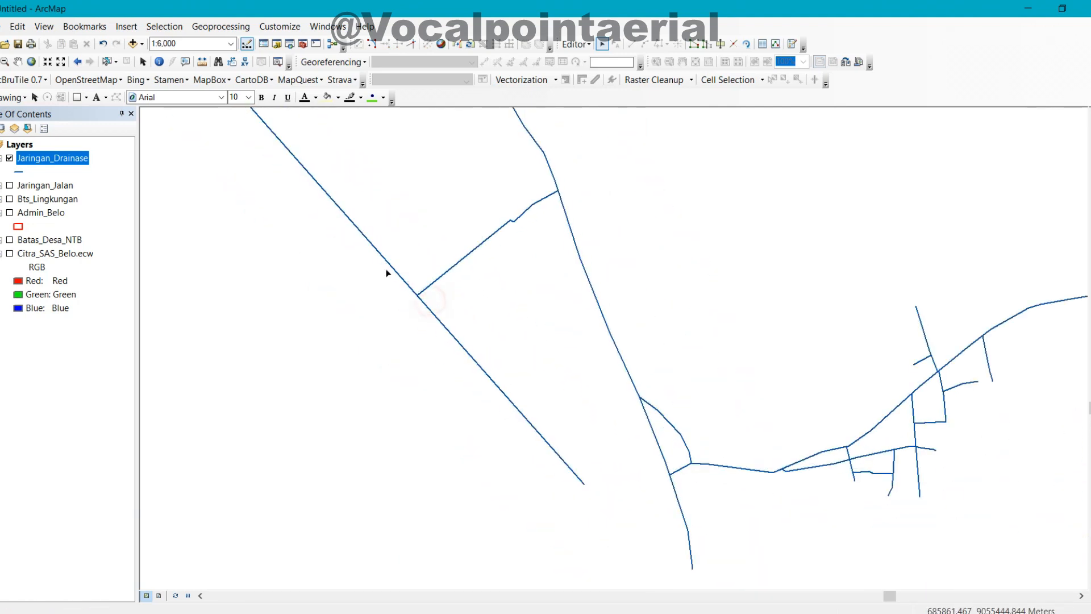
key("Delete")
Show the Citra_SAS_Belo.ecw imagery and check the remaining Jaringan_Drainase lines along the riverside settlement, airport and fishponds.
left_click_drag(387, 219, 442, 516)
scroll(458, 355, "up", 5)
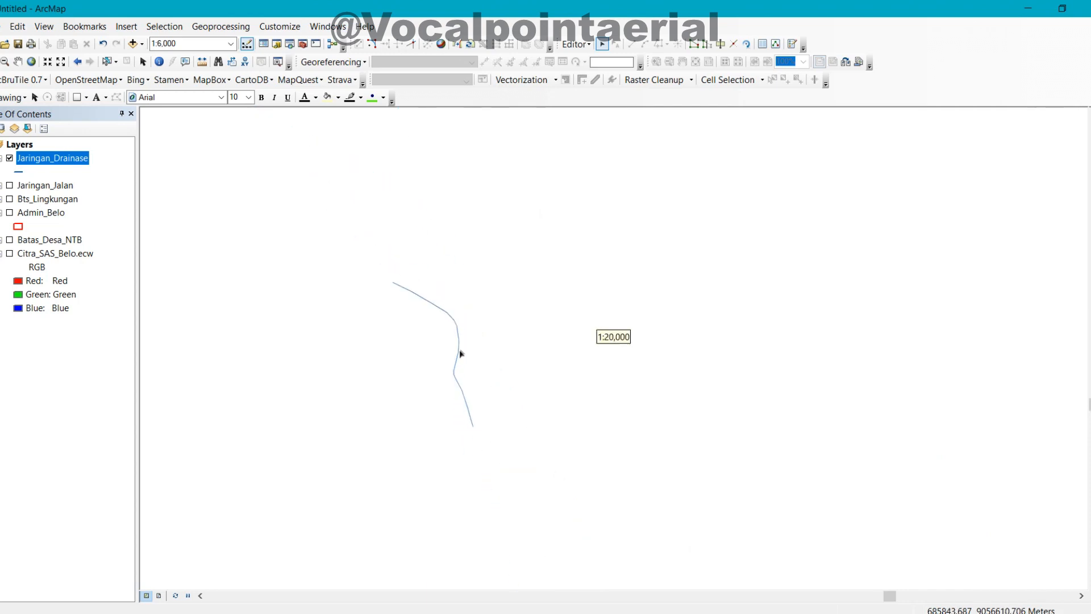
scroll(382, 288, "down", 7)
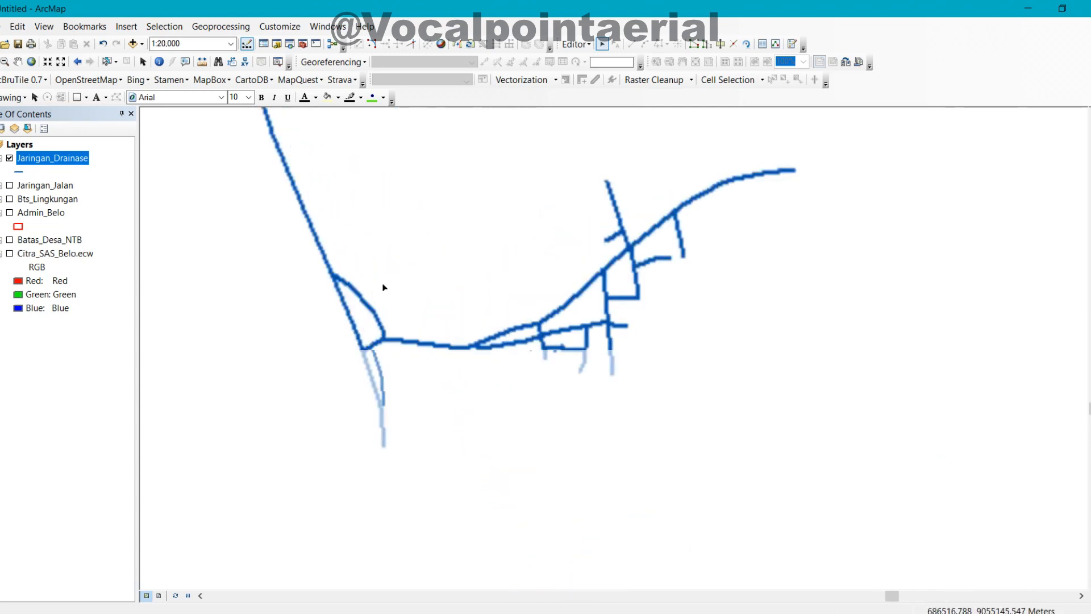
left_click(9, 254)
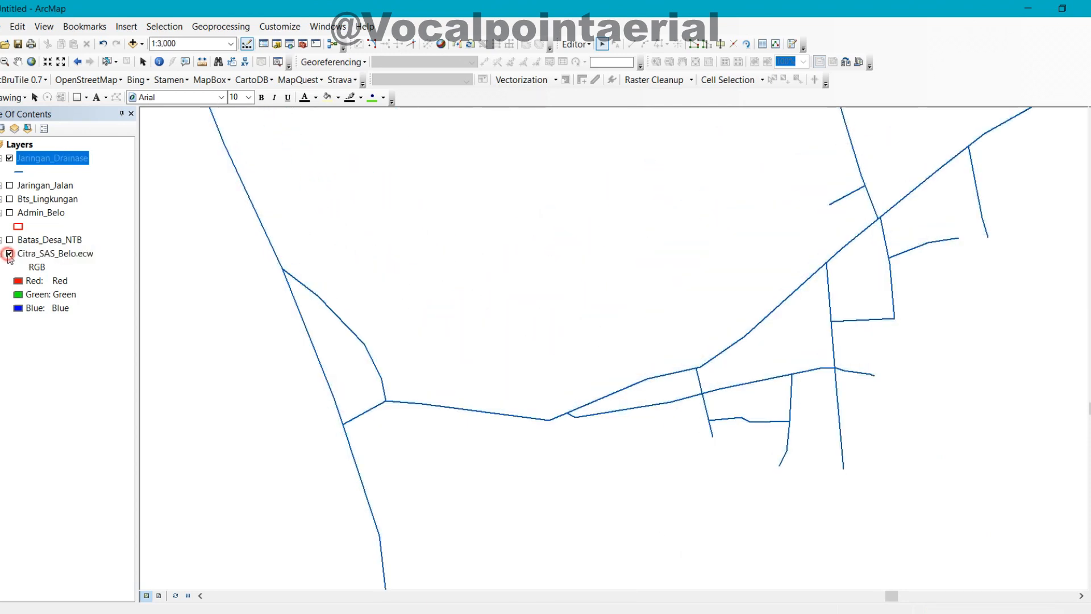
left_click(374, 361)
left_click_drag(519, 366, 273, 370)
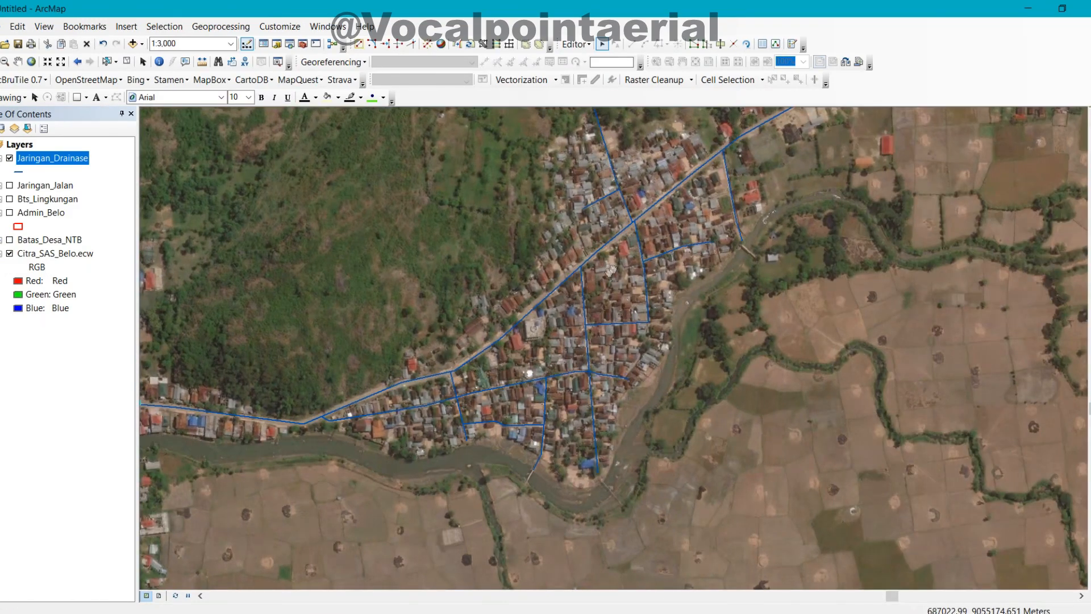
left_click_drag(614, 268, 479, 404)
left_click_drag(654, 250, 419, 250)
left_click_drag(574, 214, 406, 235)
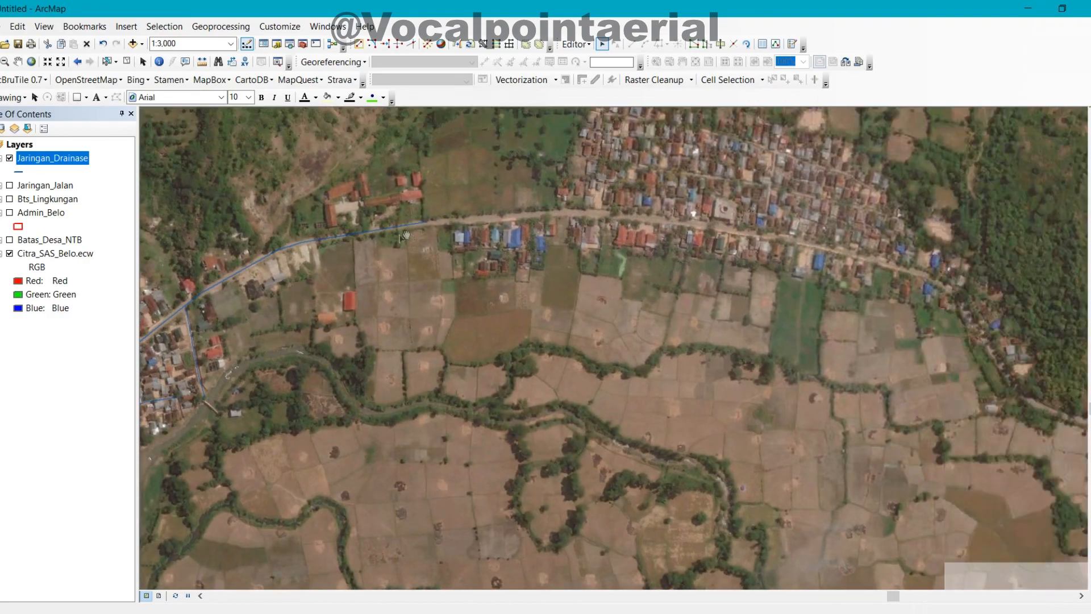
left_click_drag(255, 351, 493, 335)
left_click_drag(379, 343, 581, 265)
scroll(581, 266, "up", 1)
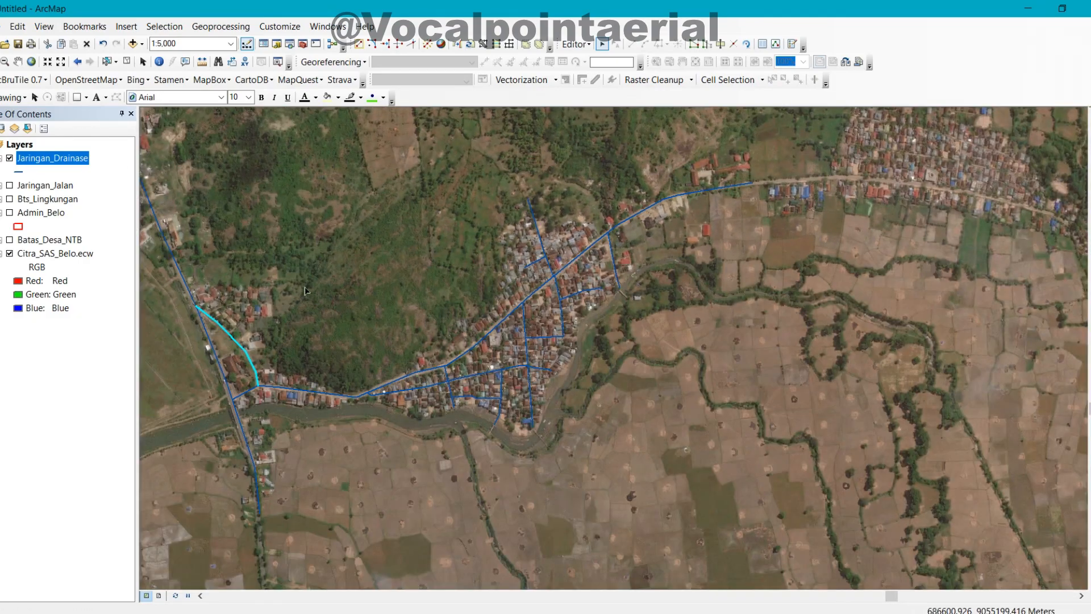
left_click_drag(368, 271, 480, 433)
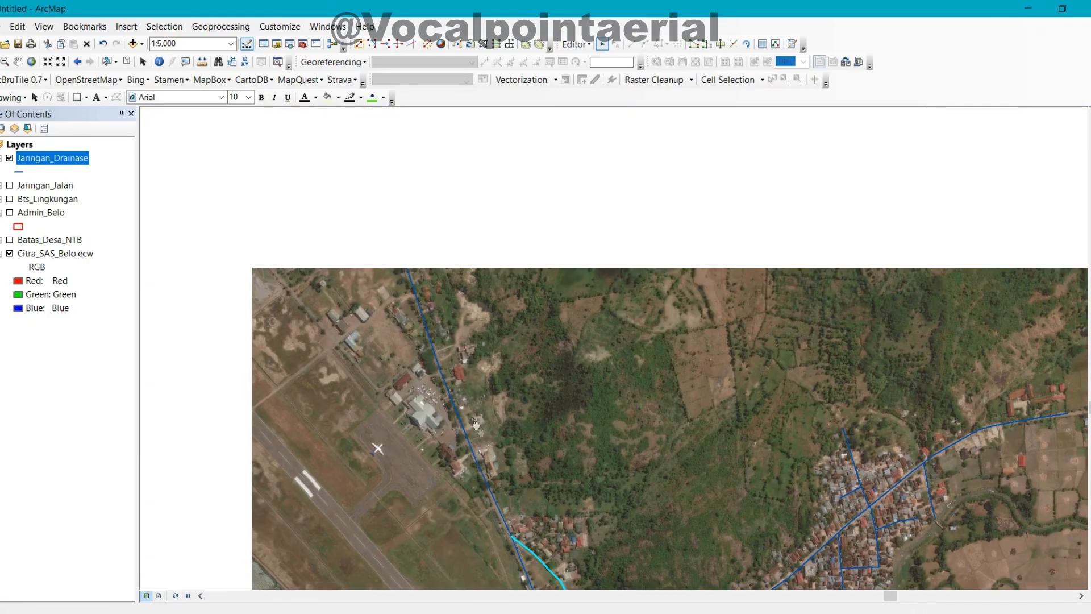
left_click_drag(321, 241, 513, 573)
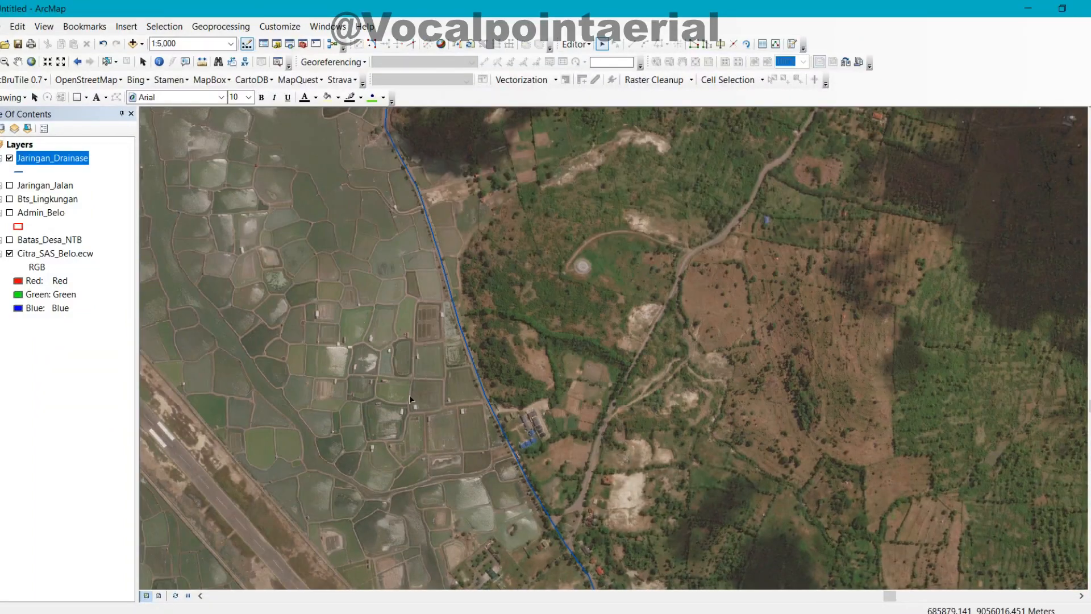
left_click_drag(437, 430, 292, 192)
scroll(330, 313, "up", 1)
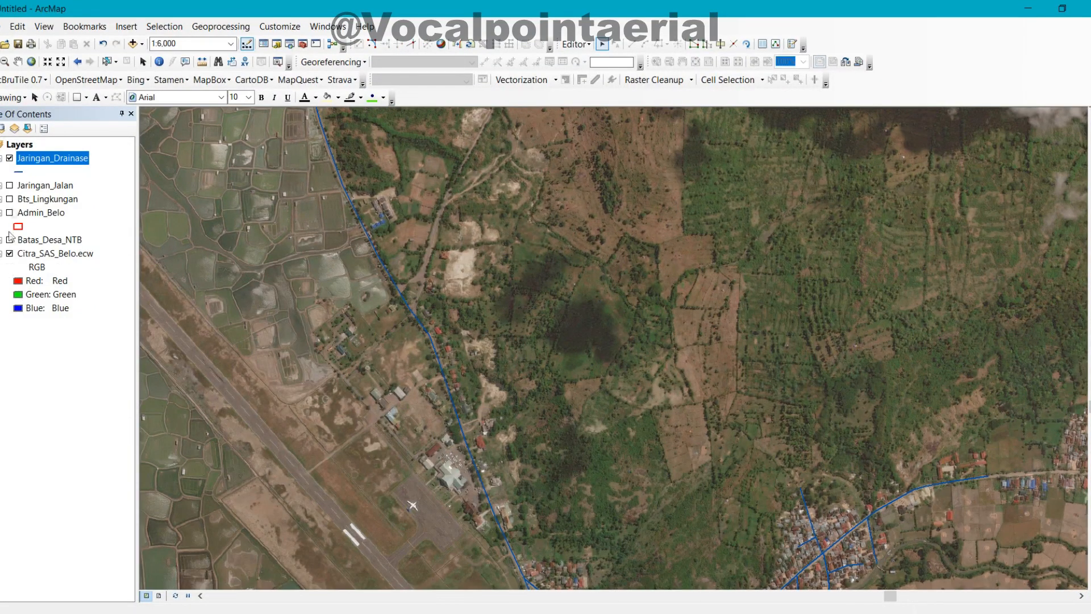
Display the Admin_Belo boundary over the imagery and examine the drainage lines from the fishponds down to the riverside settlement.
left_click(9, 254)
scroll(480, 327, "up", 1)
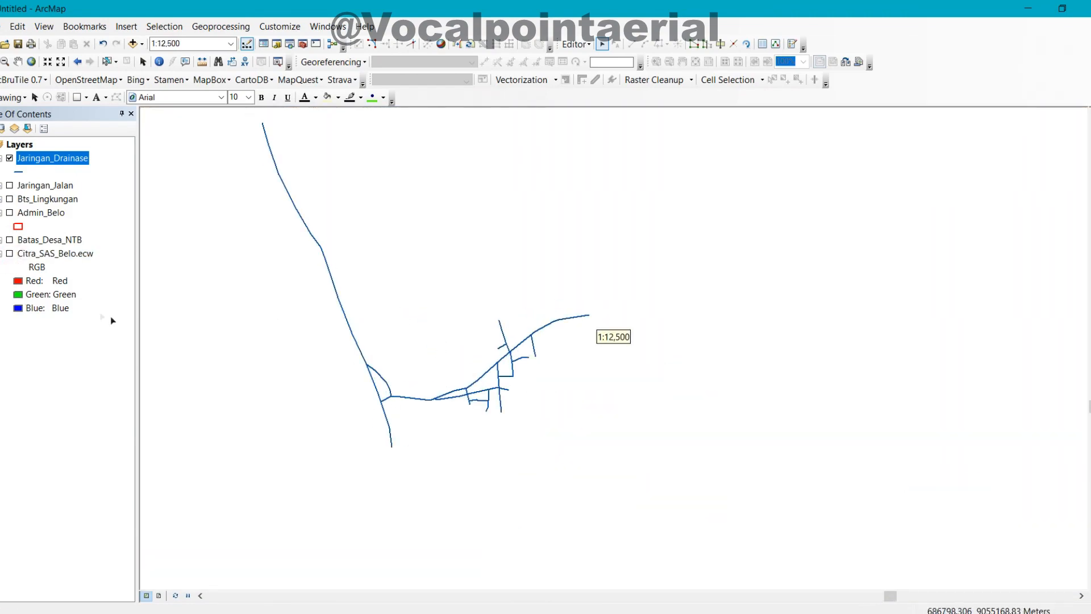
left_click(9, 213)
left_click(9, 253)
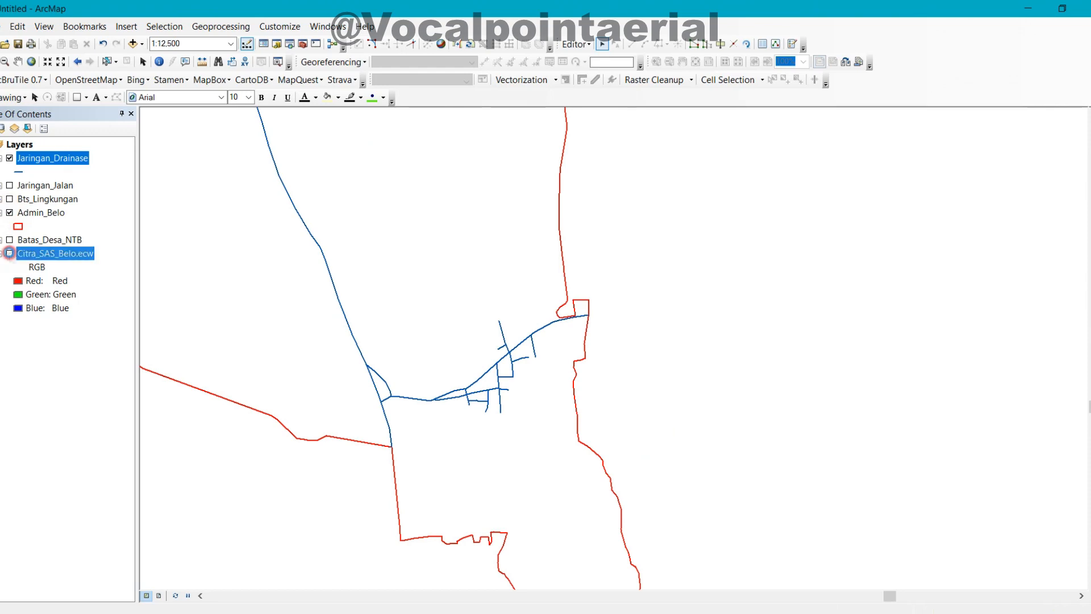
left_click(9, 254)
scroll(432, 308, "down", 2)
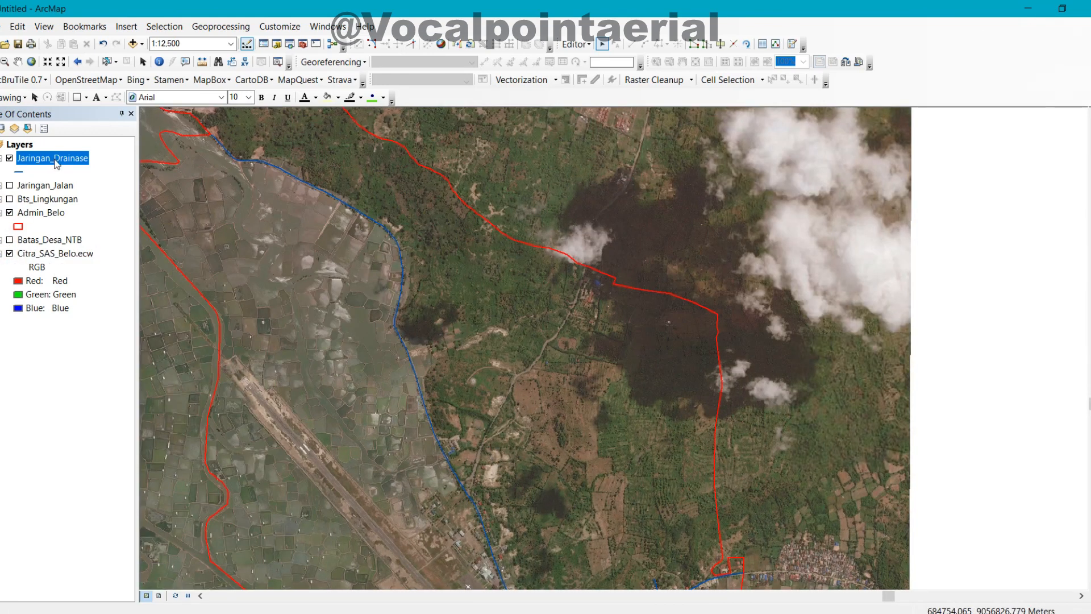
left_click_drag(502, 396, 353, 186)
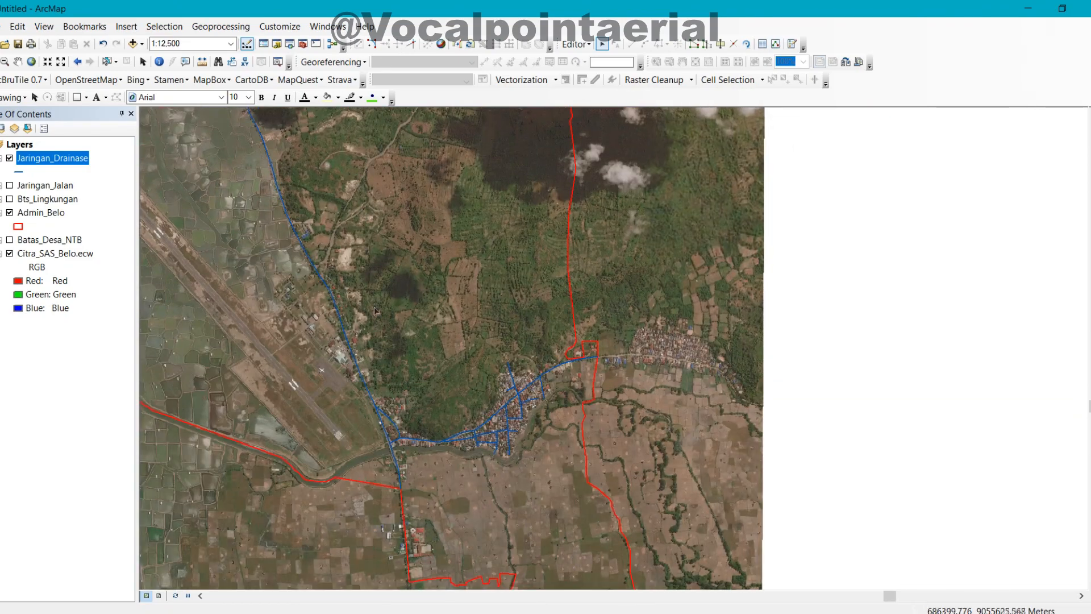
left_click_drag(517, 443, 487, 372)
scroll(608, 329, "down", 3)
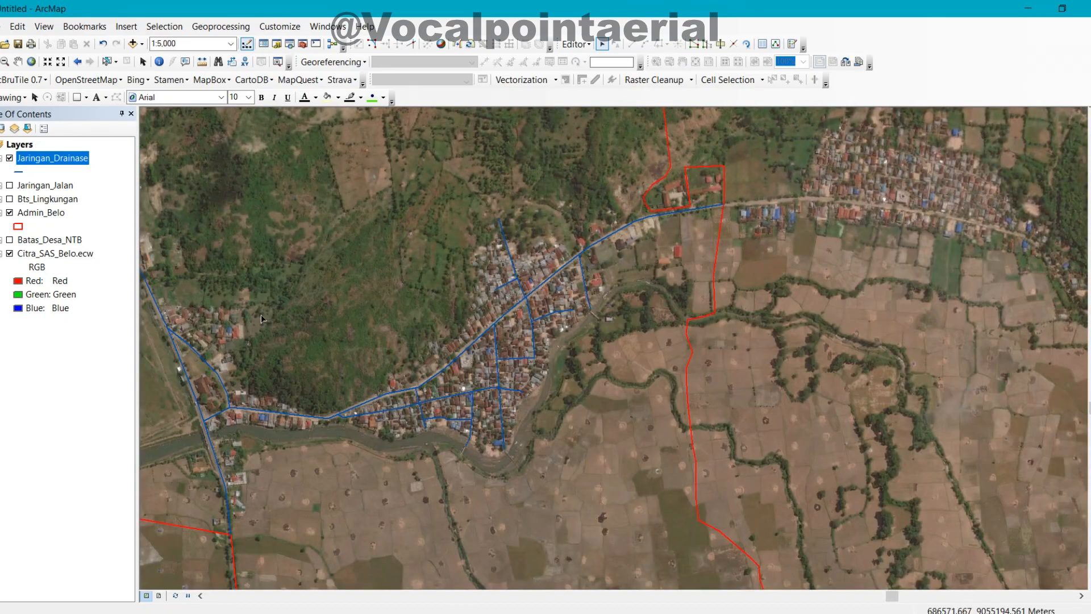
left_click_drag(261, 316, 533, 418)
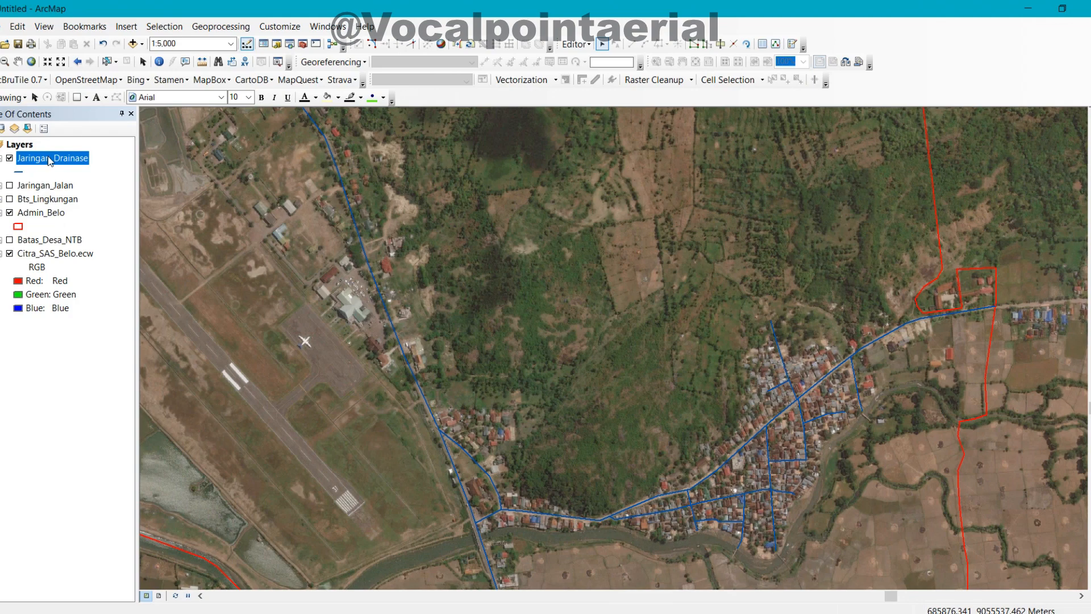
Hide the Citra_SAS_Belo.ecw imagery and the Admin_Belo boundary so only the Jaringan_Drainase lines are displayed.
left_click(10, 256)
scroll(591, 378, "up", 1)
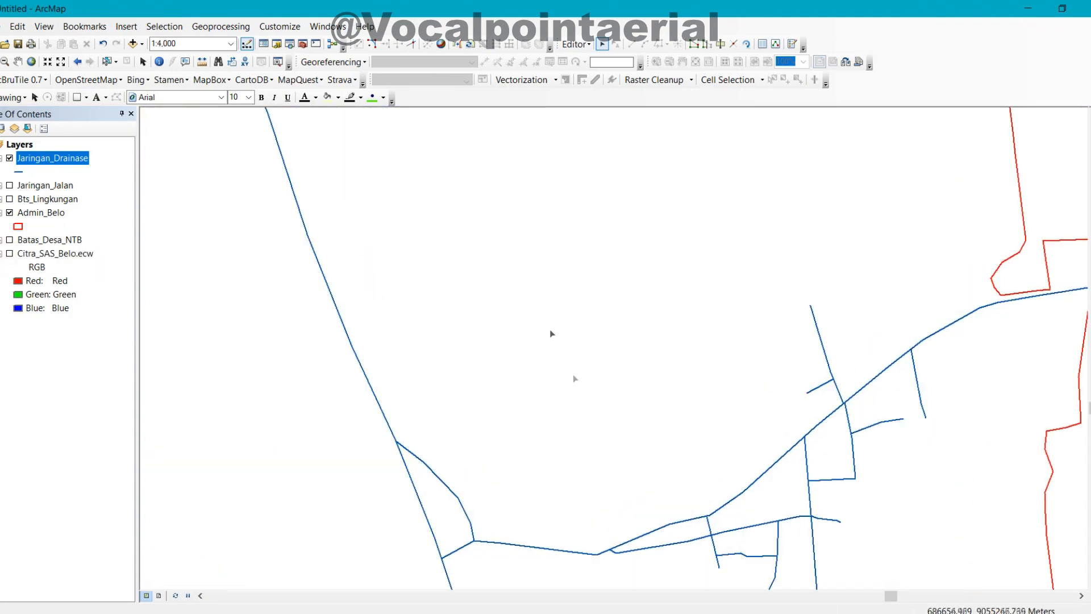
left_click_drag(635, 402, 444, 267)
left_click_drag(391, 312, 550, 373)
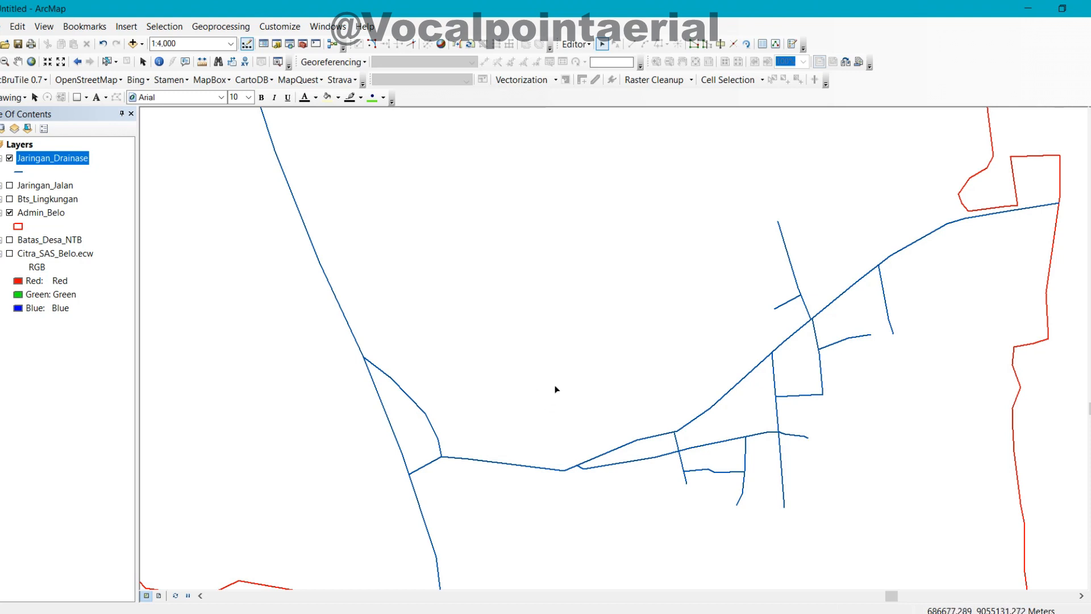
left_click_drag(561, 391, 403, 329)
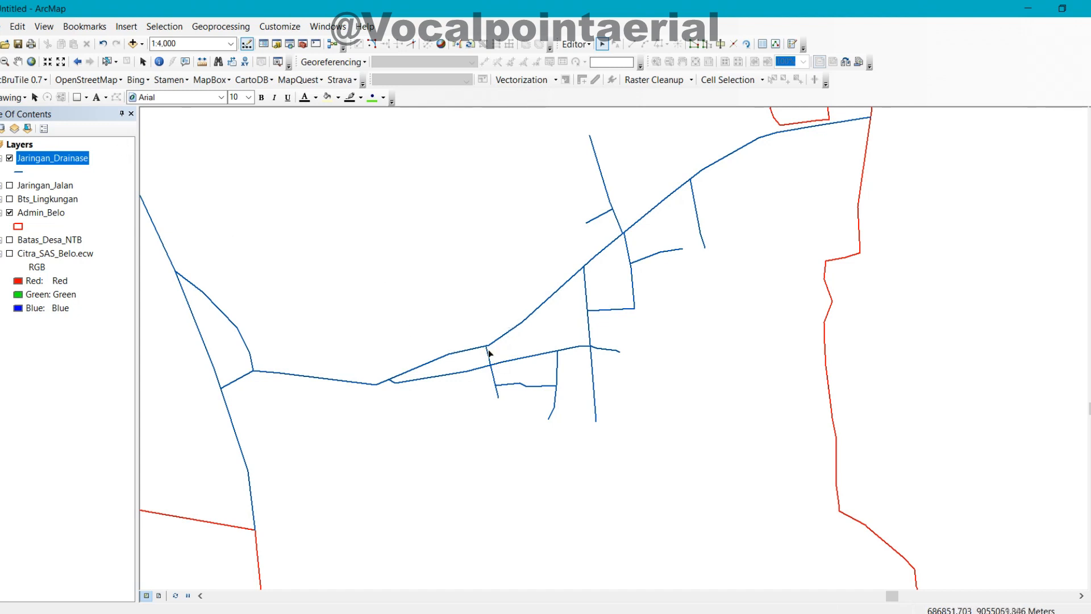
left_click(10, 213)
left_click_drag(472, 373, 617, 434)
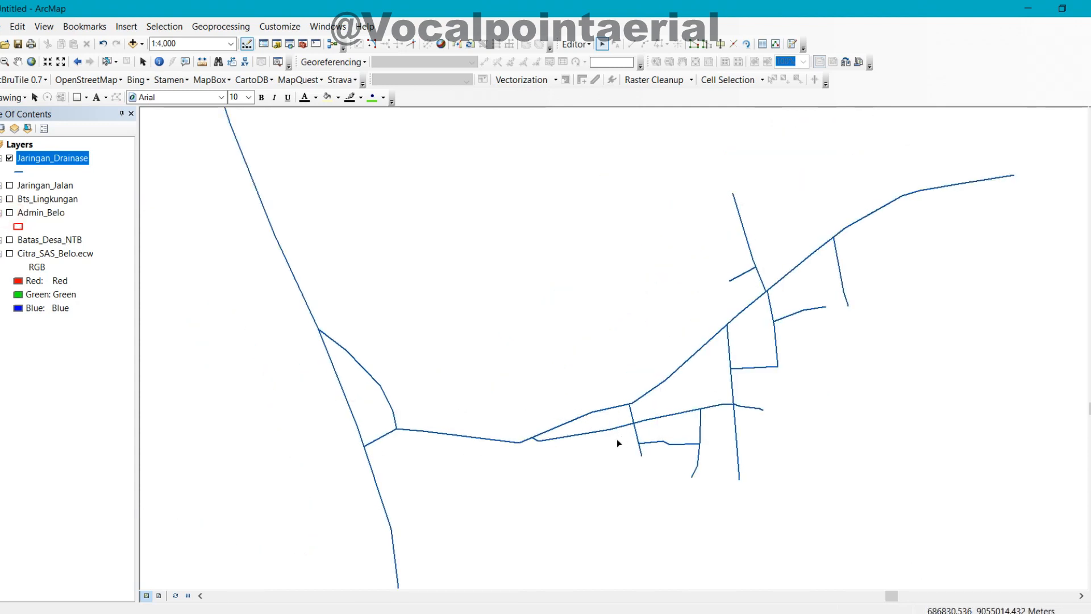
left_click(575, 44)
mouse_move(598, 271)
left_click(467, 231)
left_click_drag(597, 318, 504, 271)
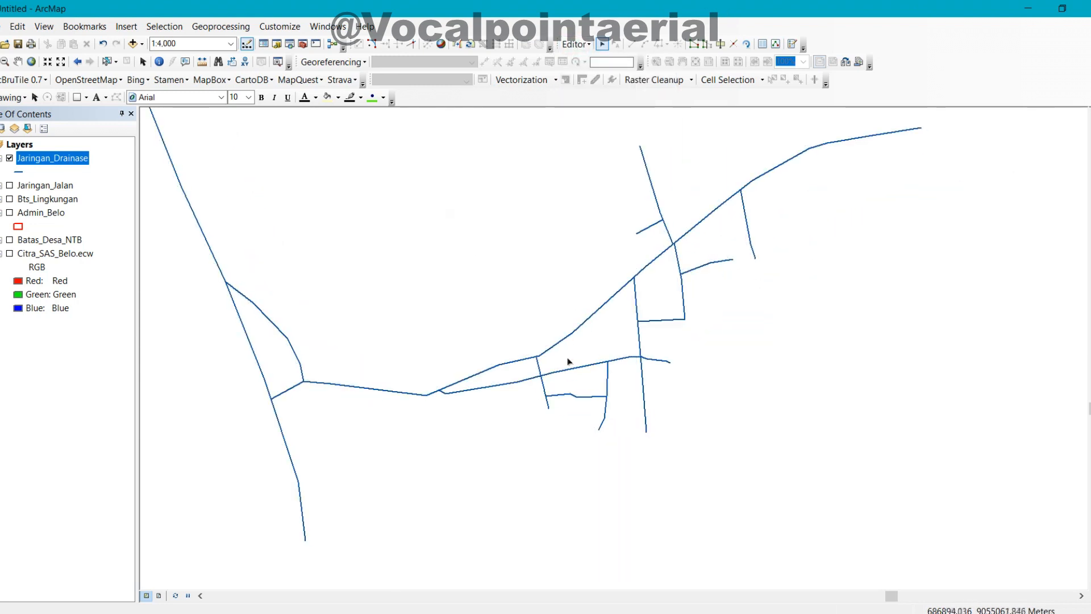
Select the north-south main road line and the main settlement road line, and set their Jenis_Drai attribute to Drainase Primer.
left_click_drag(337, 396, 495, 402)
left_click_drag(373, 220, 328, 203)
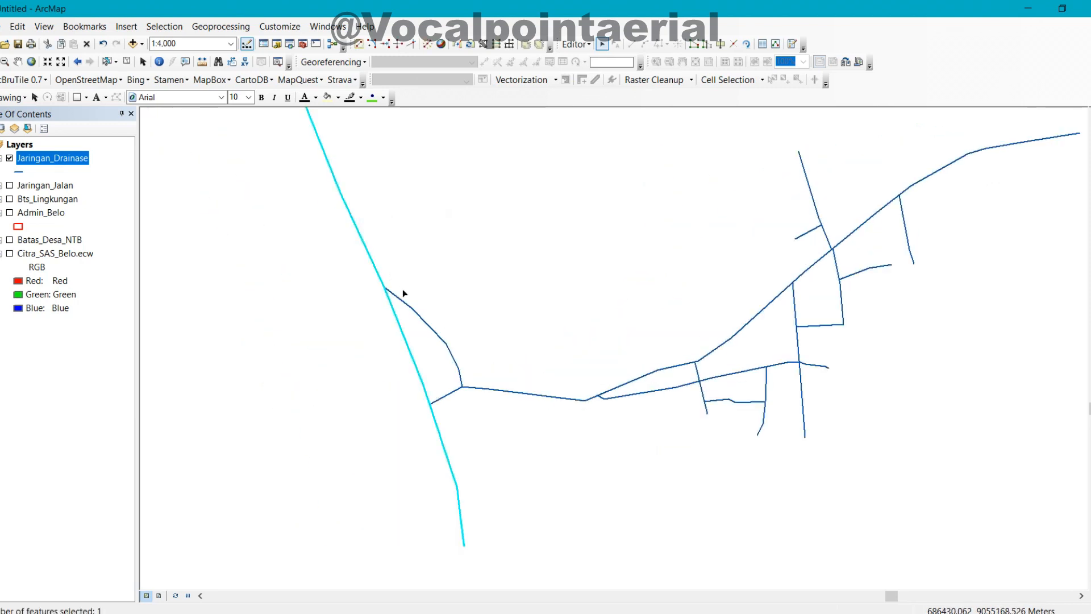
left_click_drag(473, 352, 496, 417)
left_click_drag(529, 467, 406, 406)
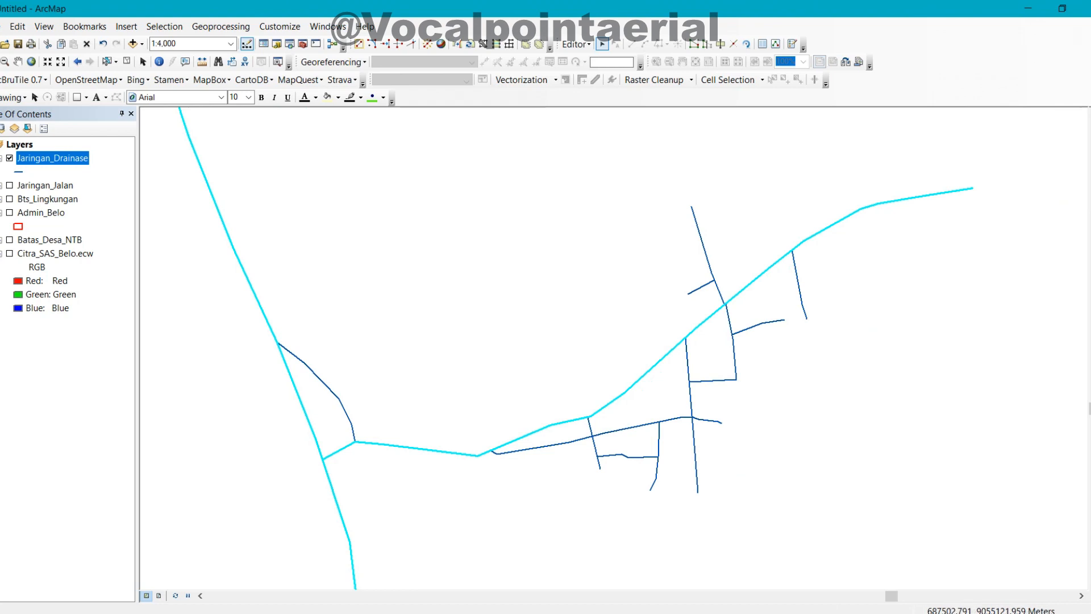
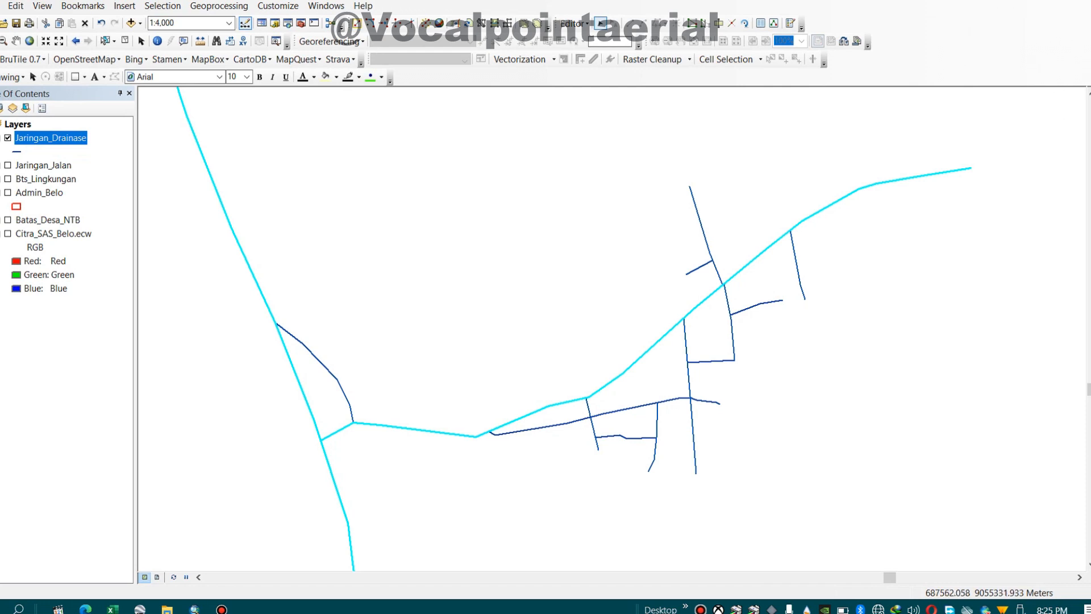
left_click(1087, 236)
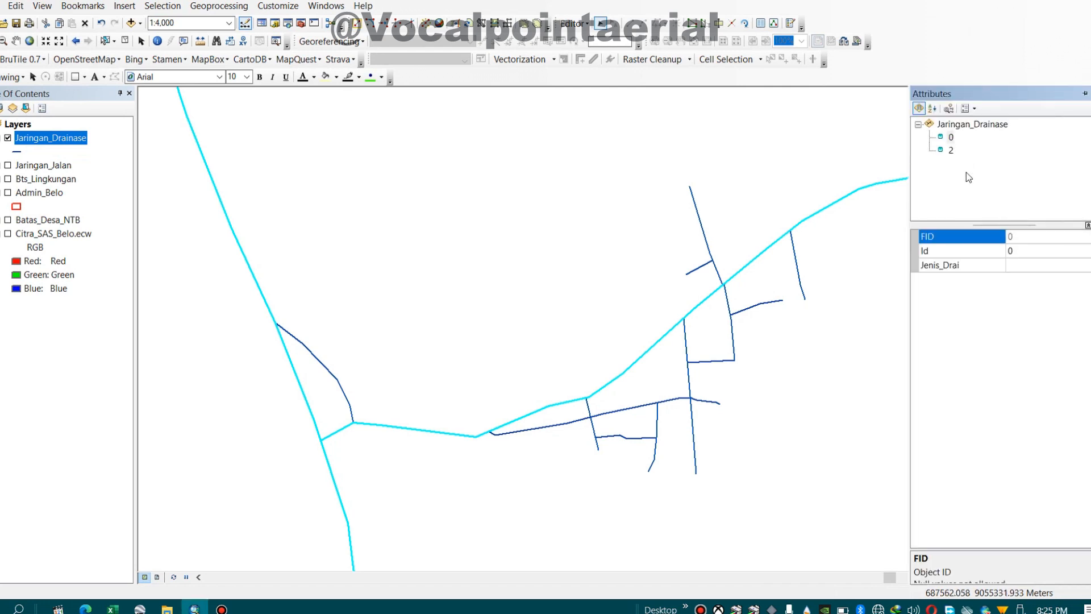
left_click(1033, 264)
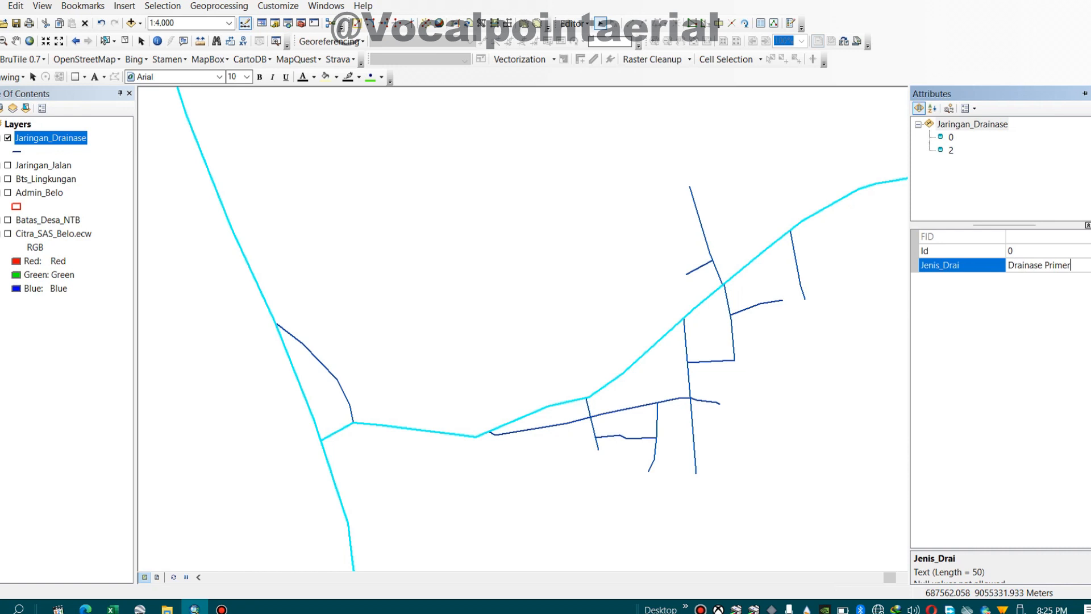
left_click_drag(618, 377, 510, 377)
Select the curved western line and all settlement side branches against the Citra_SAS_Belo.ecw imagery, and set their Jenis_Drai attribute to Drianse Lingkungan.
left_click_drag(396, 354, 486, 341)
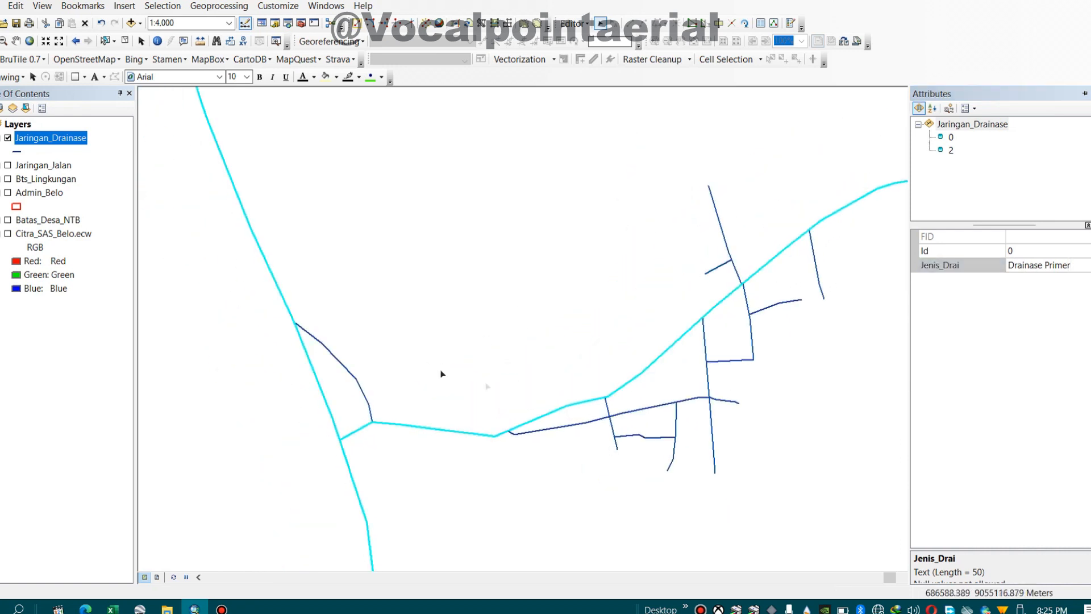
left_click_drag(441, 373, 375, 373)
left_click(288, 377)
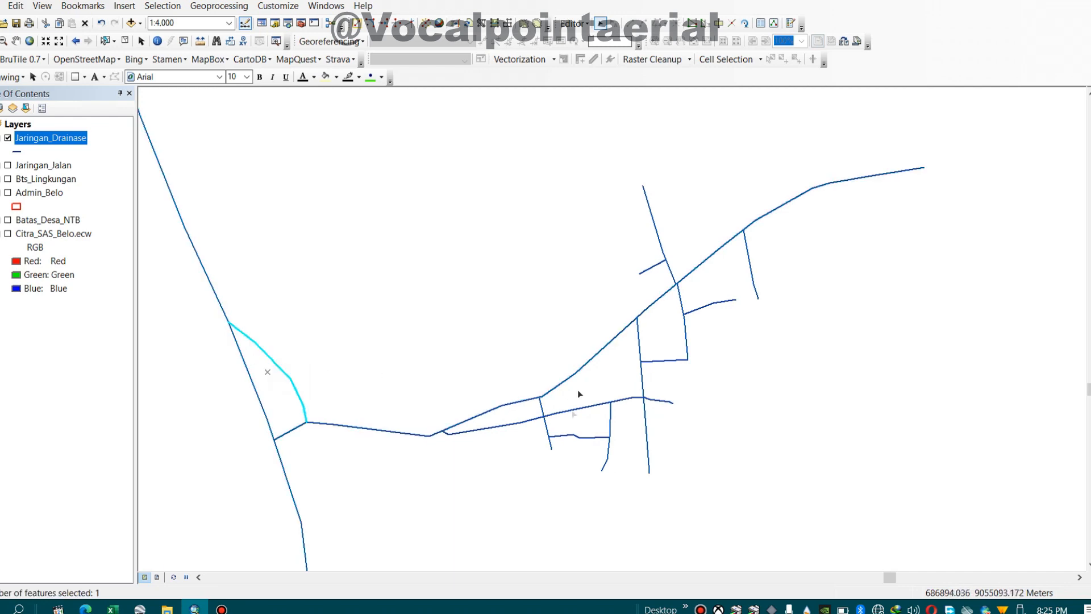
left_click_drag(724, 471, 534, 413)
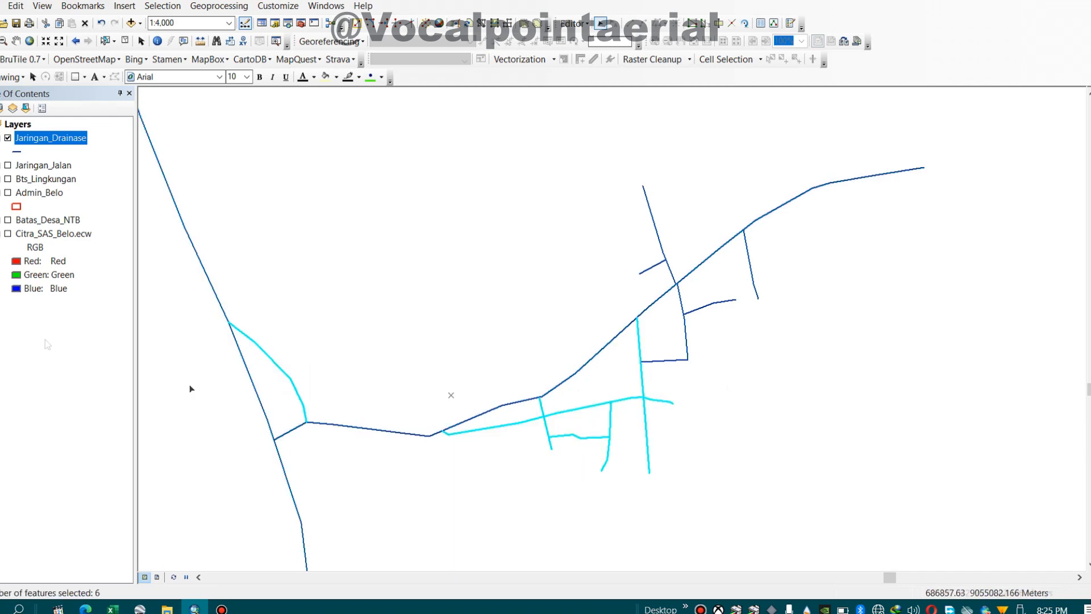
left_click(7, 233)
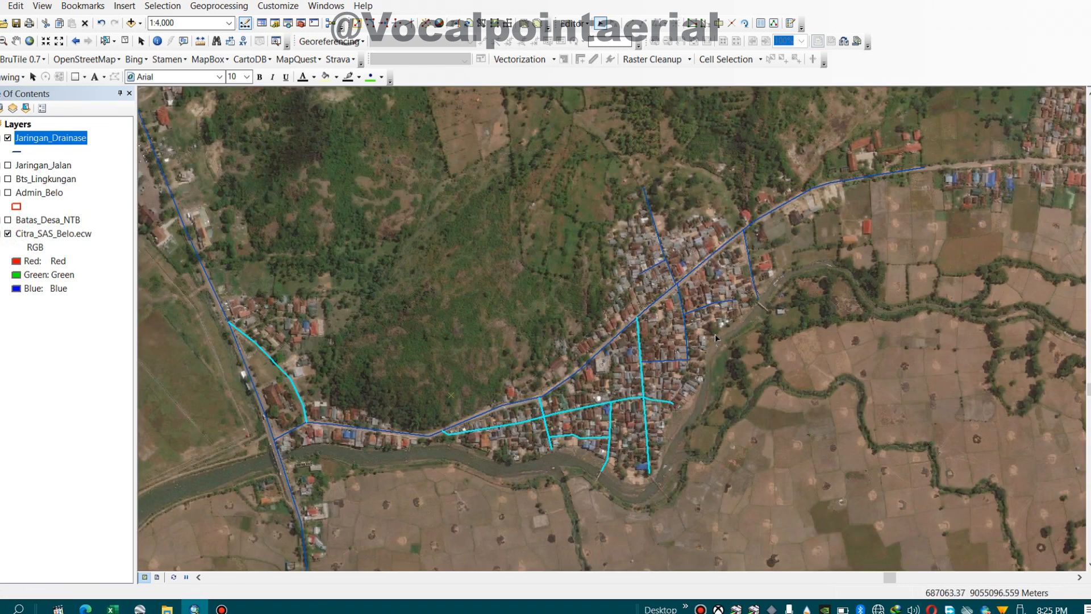
left_click_drag(680, 307, 679, 304)
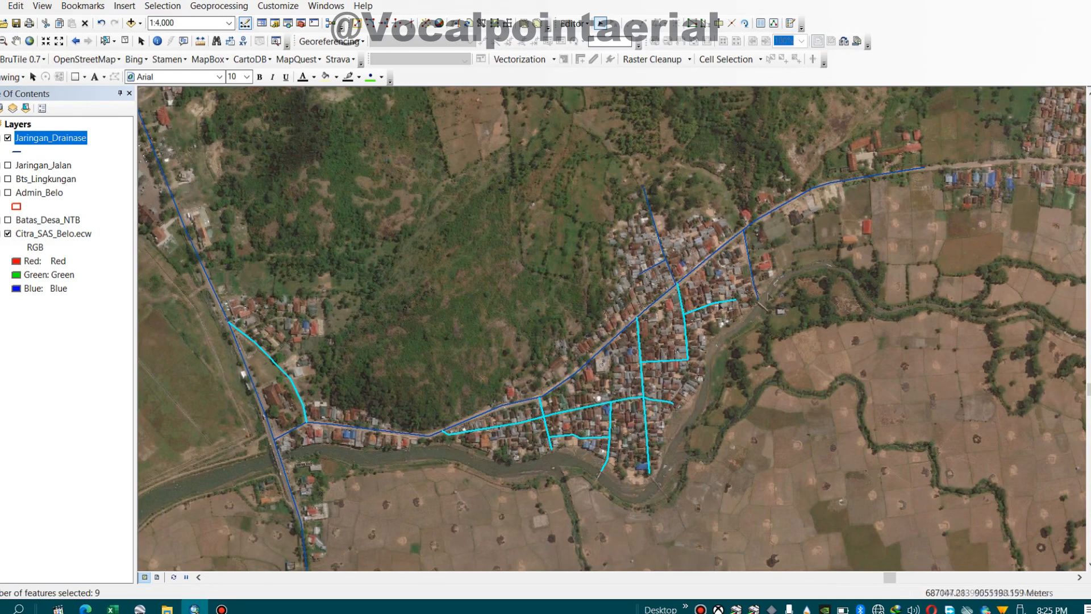
left_click(659, 239, "shift")
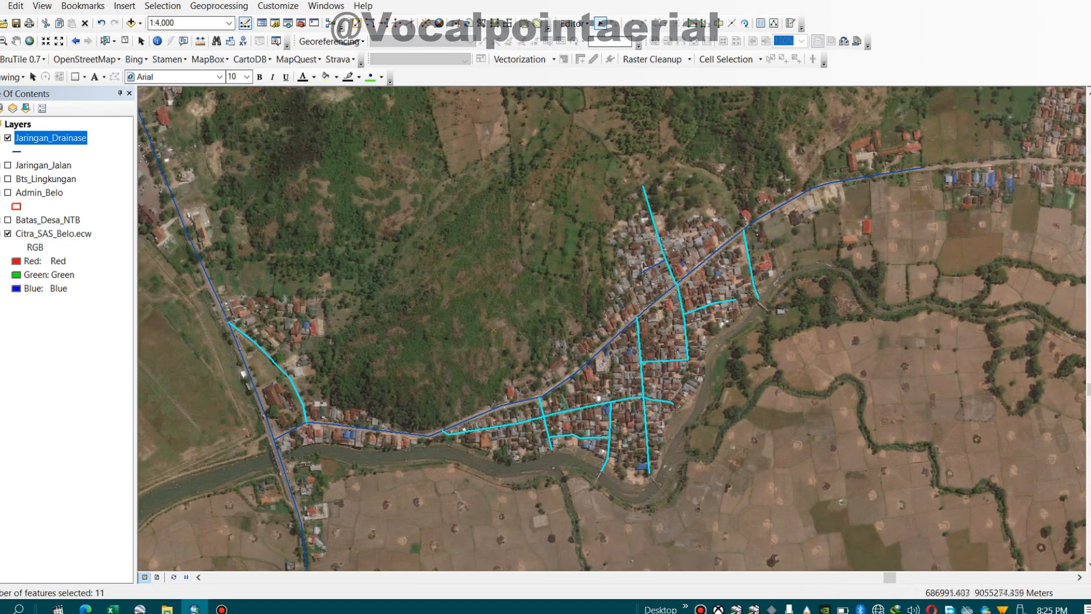
left_click(652, 267, "shift")
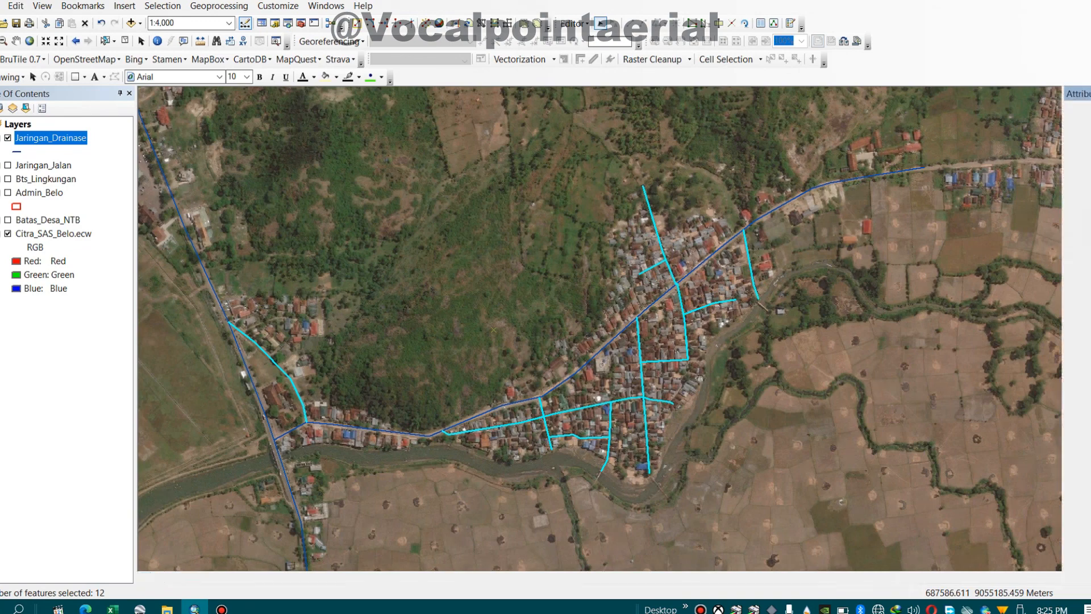
left_click(1025, 266)
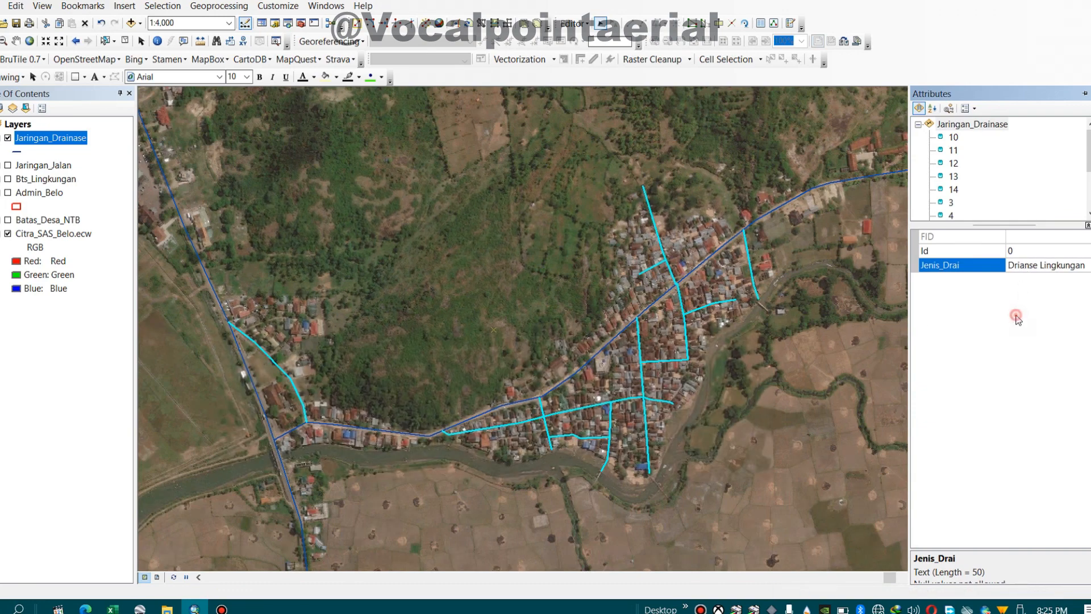
left_click(226, 367)
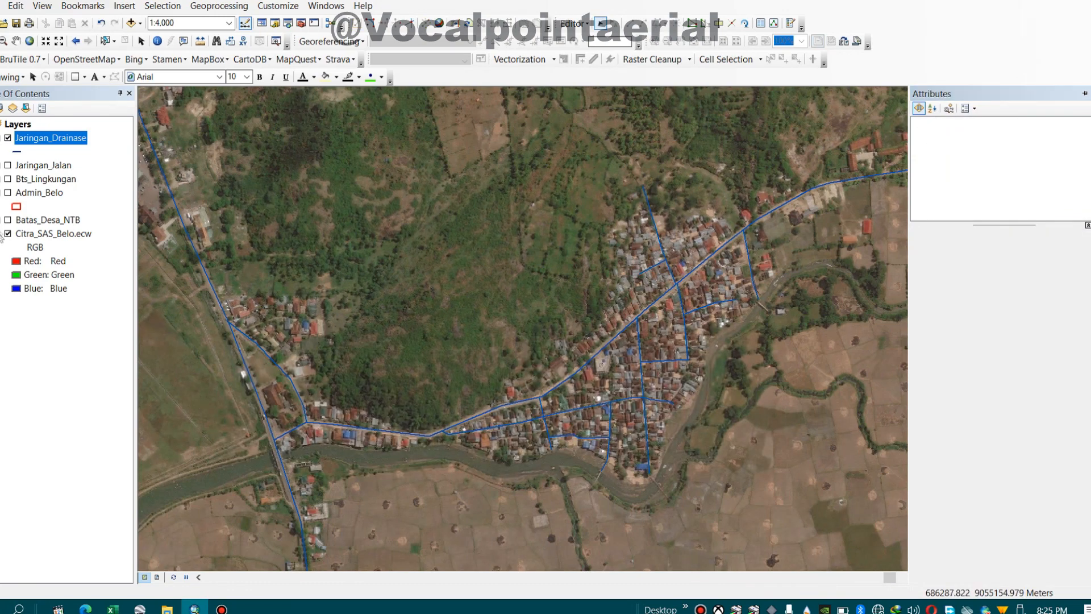
Display the Admin_Belo boundary and hide the Citra_SAS_Belo.ecw imagery behind the drainage lines.
left_click(8, 192)
left_click(8, 233)
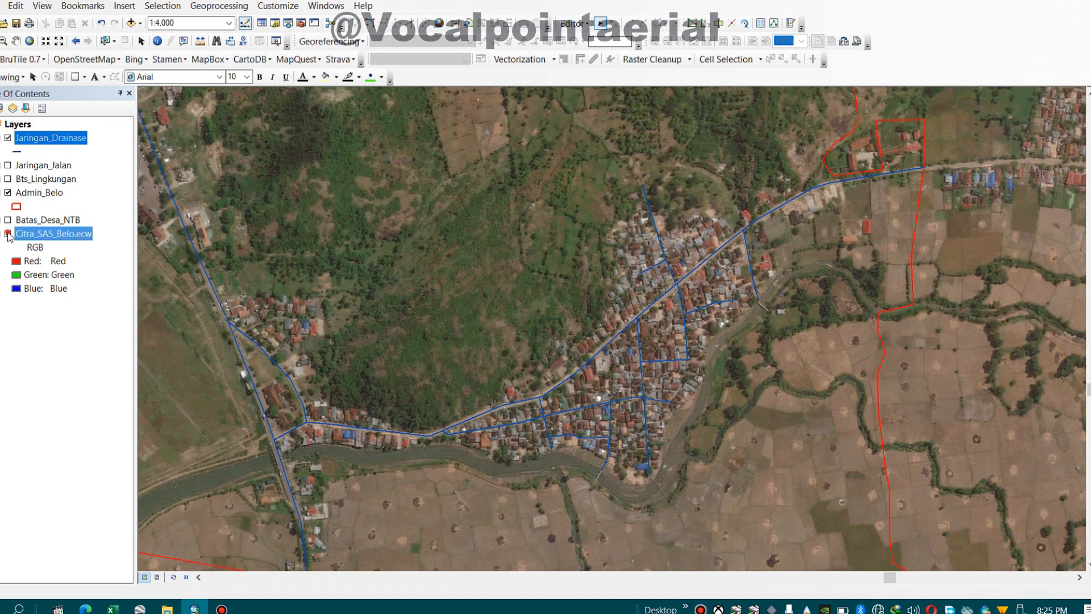
scroll(426, 319, "down", 2)
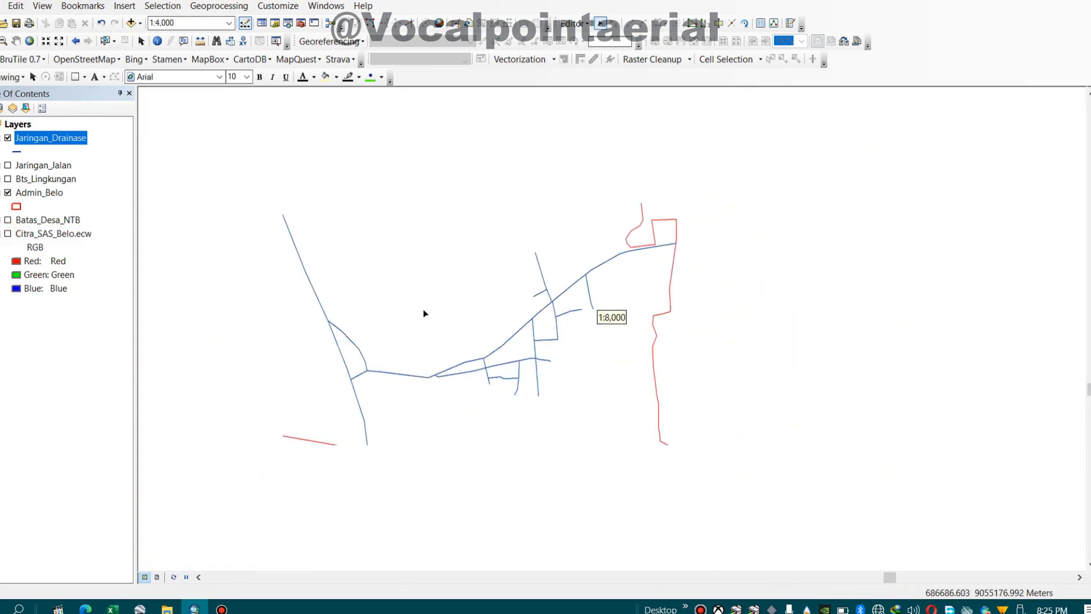
Symbolize Jaringan_Drainase by unique values of the Jenis_Drai field with all values added, and collapse the layer's legend.
right_click(52, 137)
left_click(114, 425)
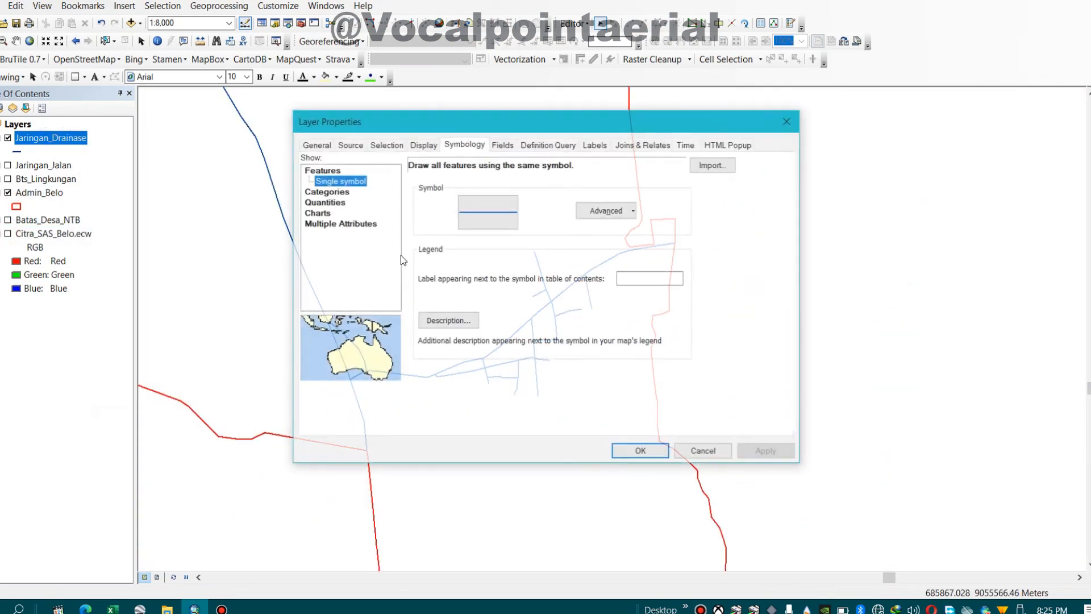
left_click(327, 192)
left_click(557, 194)
left_click(434, 218)
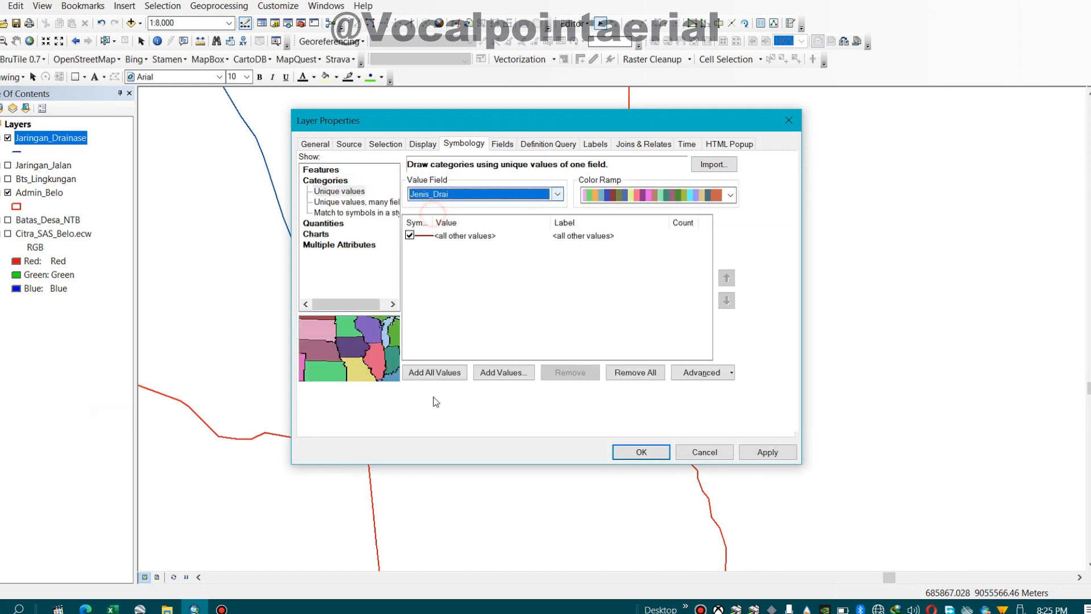
left_click(434, 372)
left_click(643, 448)
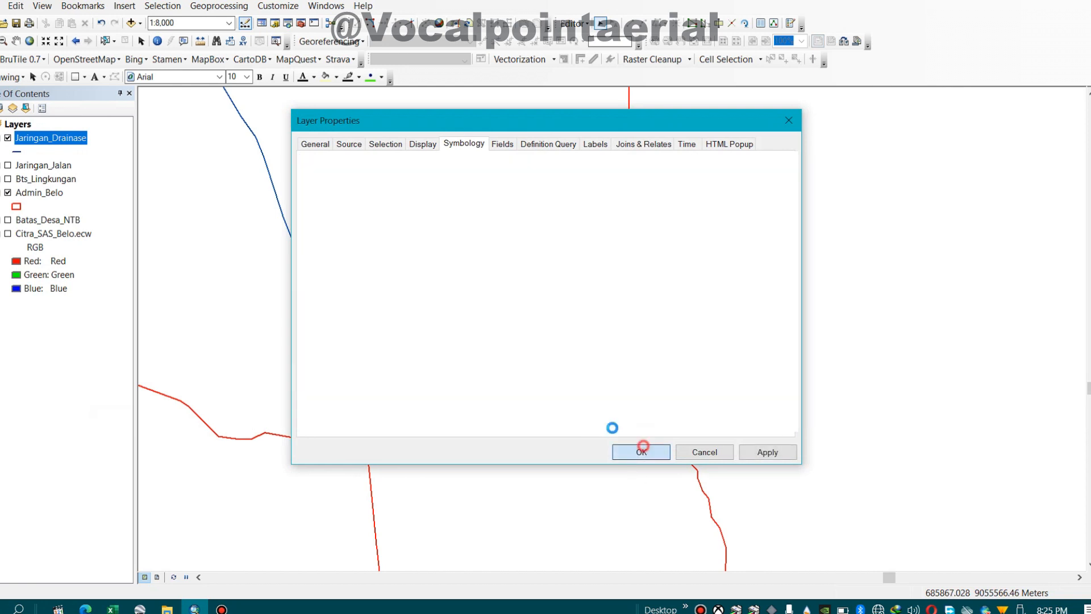
left_click_drag(394, 285, 545, 354)
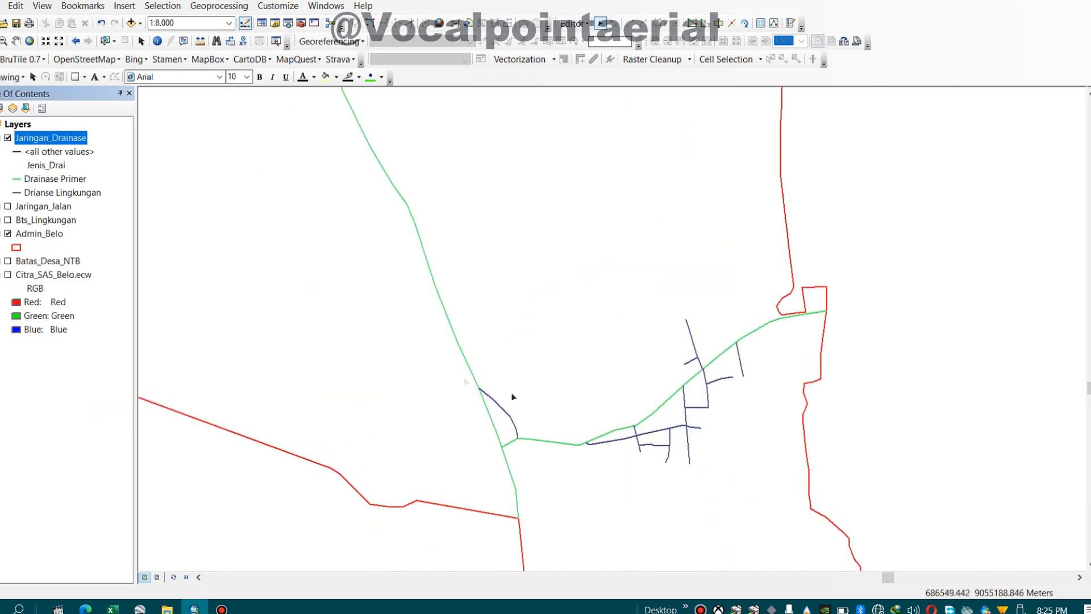
double_click(17, 179)
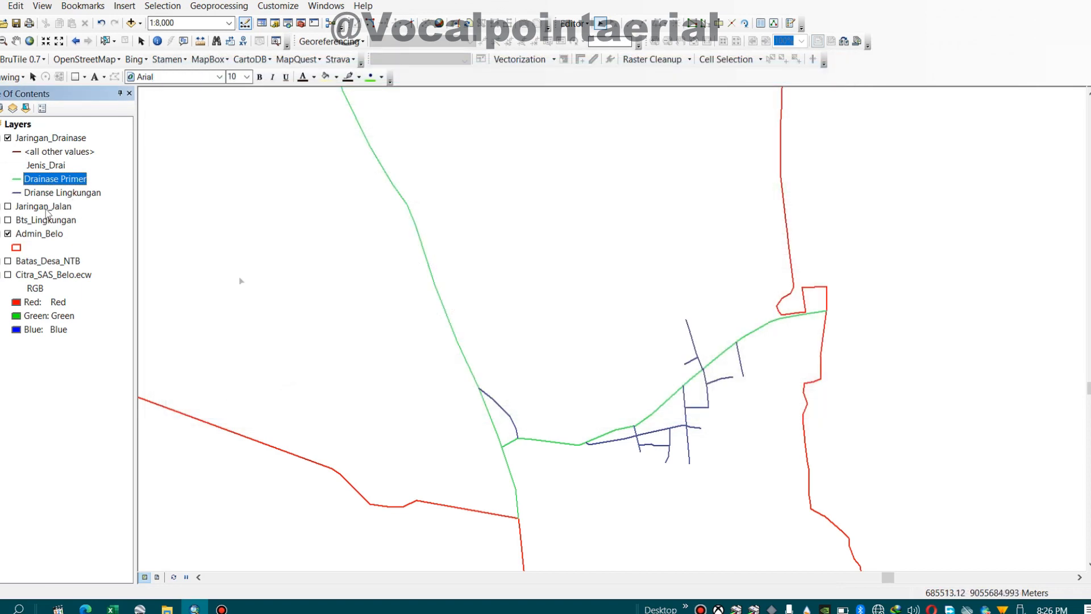
left_click(3, 138)
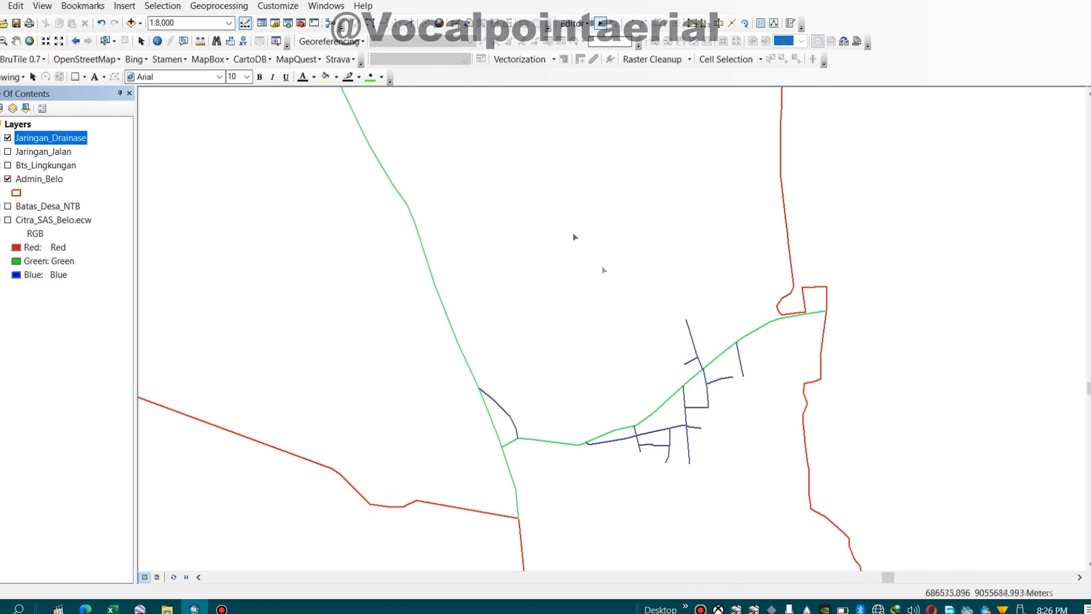
Examine the classified drainage lines within the Admin_Belo boundary, from the settlement branches up along the north-south main line.
scroll(606, 299, "up", 2)
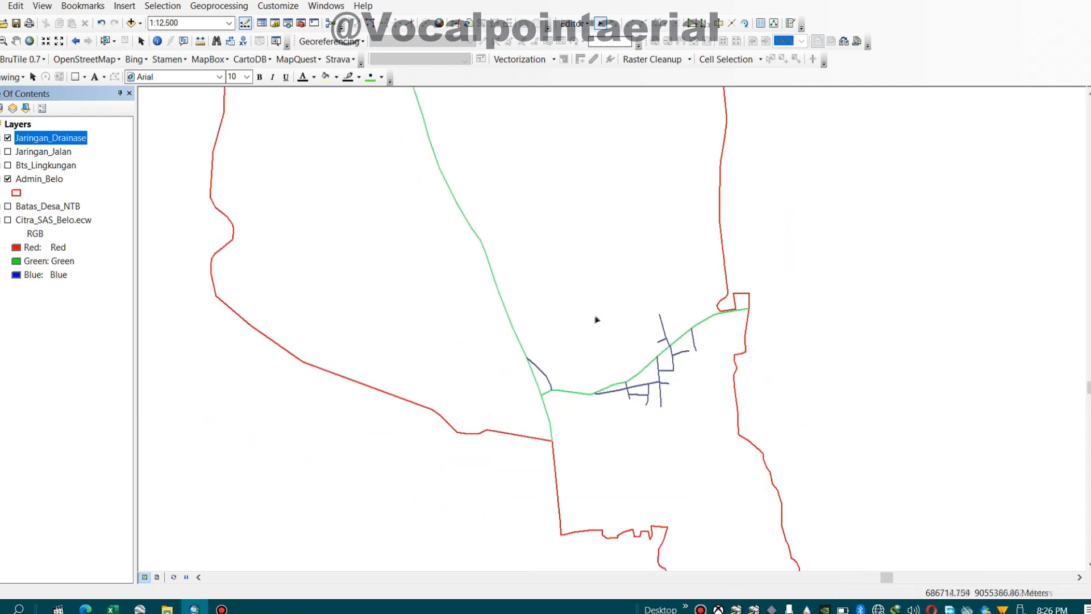
scroll(594, 341, "up", 2)
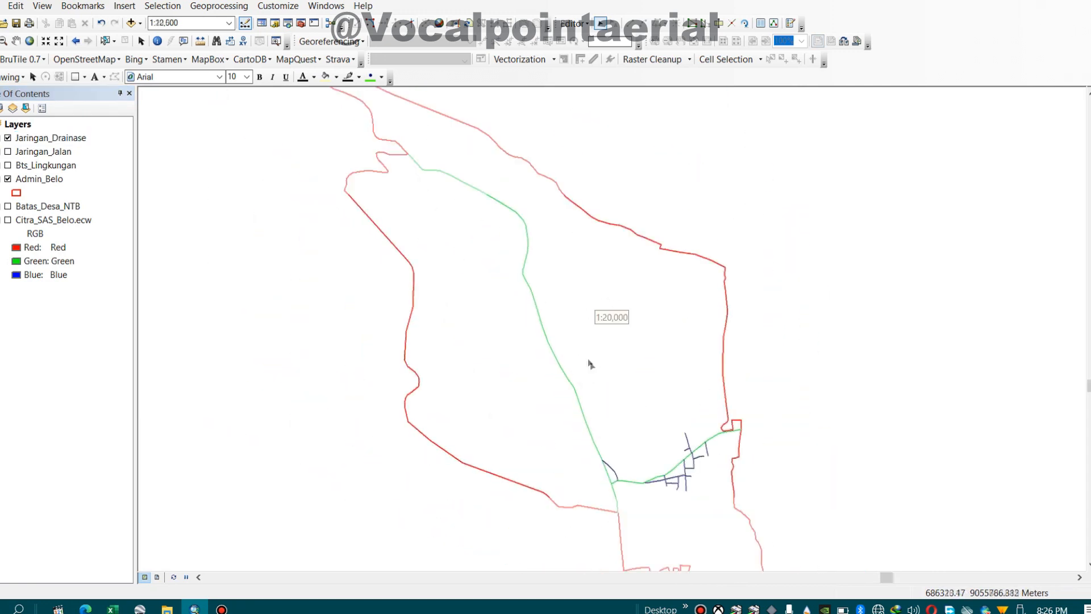
left_click_drag(645, 367, 566, 320)
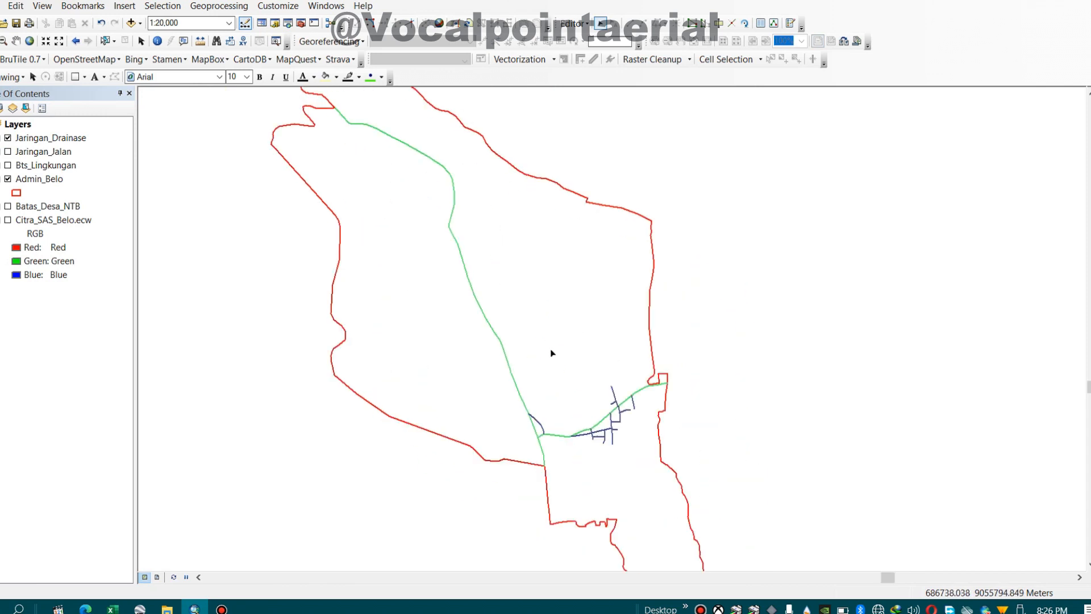
scroll(544, 428, "down", 6)
scroll(523, 426, "up", 4)
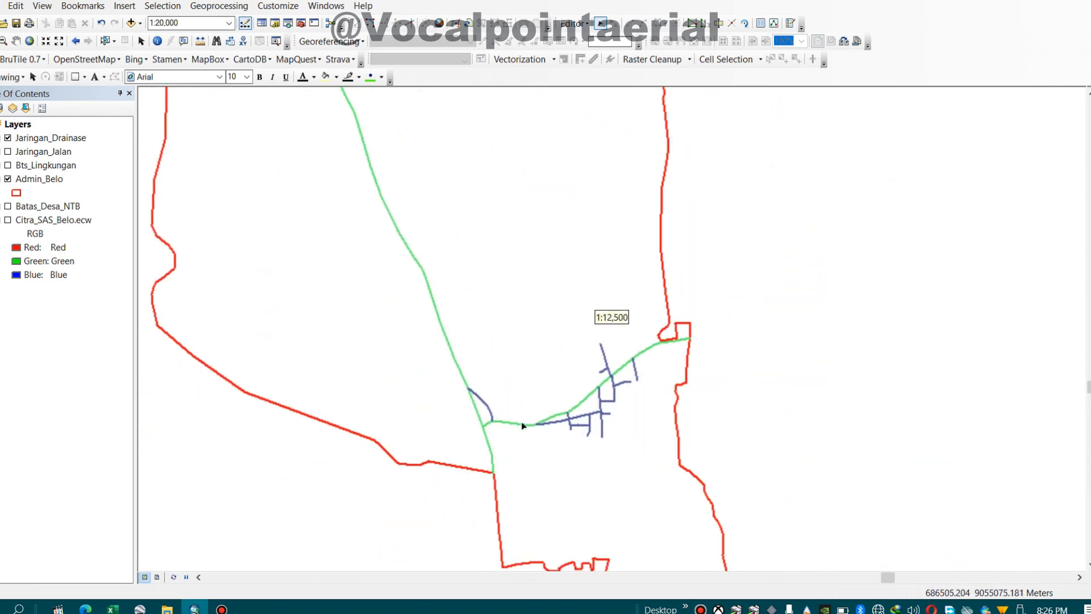
scroll(491, 330, "up", 2)
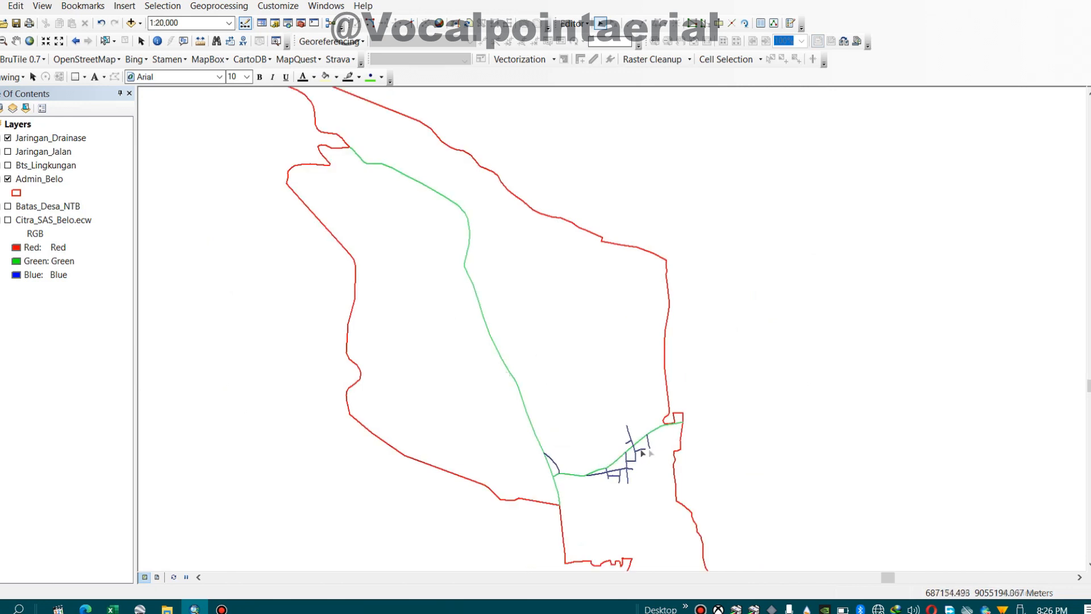
scroll(532, 416, "down", 3)
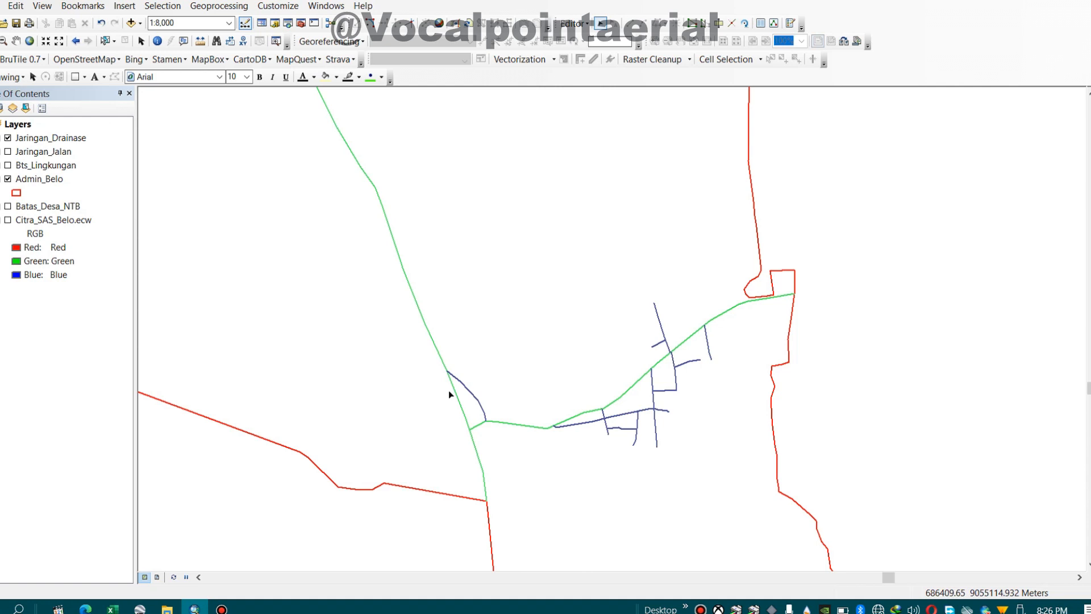
scroll(449, 398, "up", 2)
left_click_drag(327, 294, 381, 398)
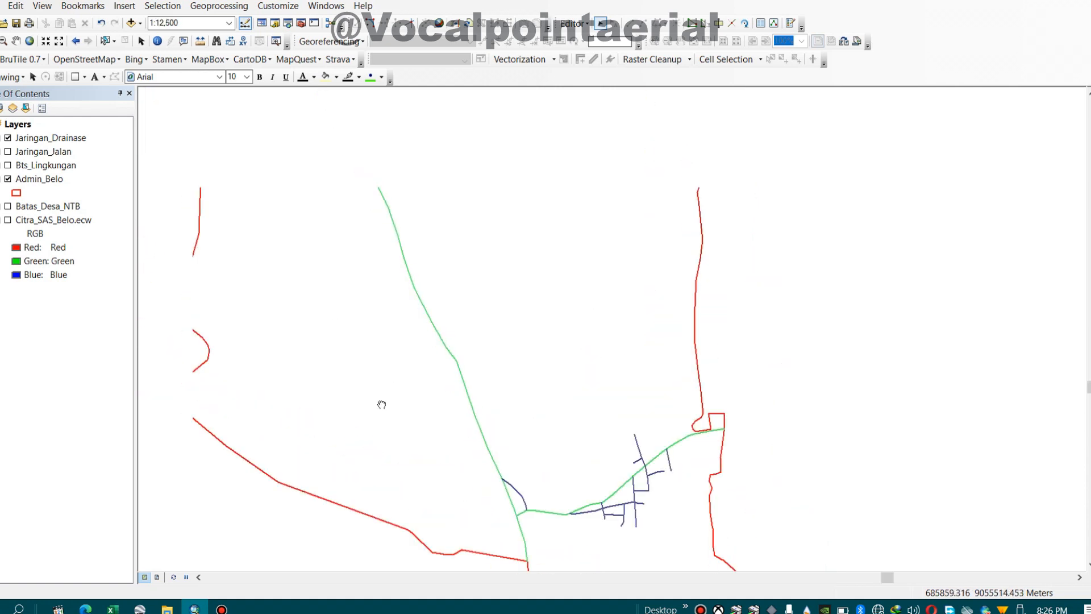
left_click_drag(362, 294, 425, 382)
left_click_drag(493, 368, 428, 230)
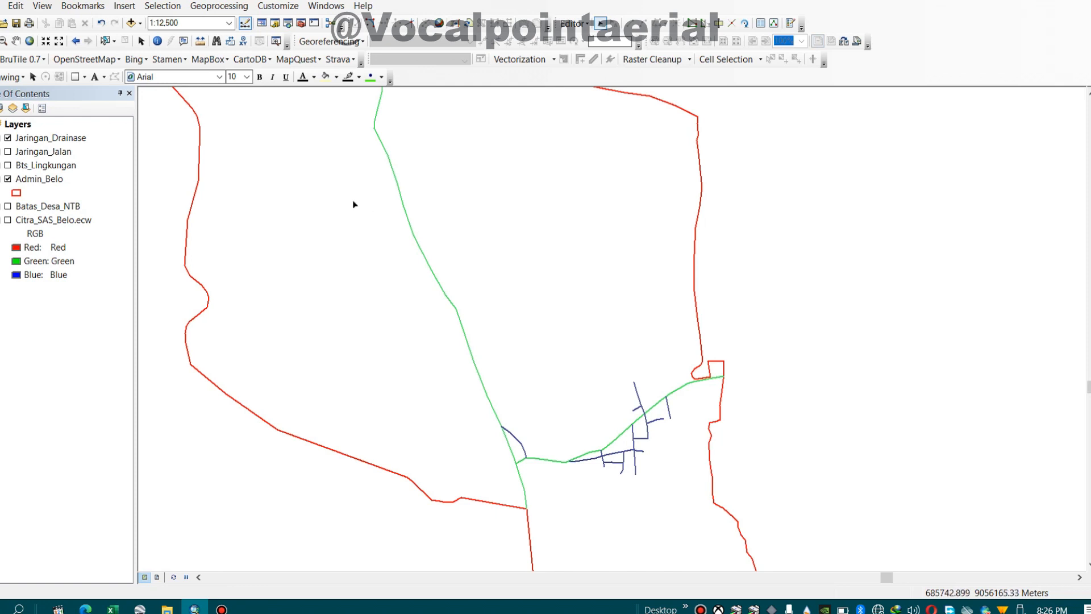
left_click_drag(353, 204, 394, 330)
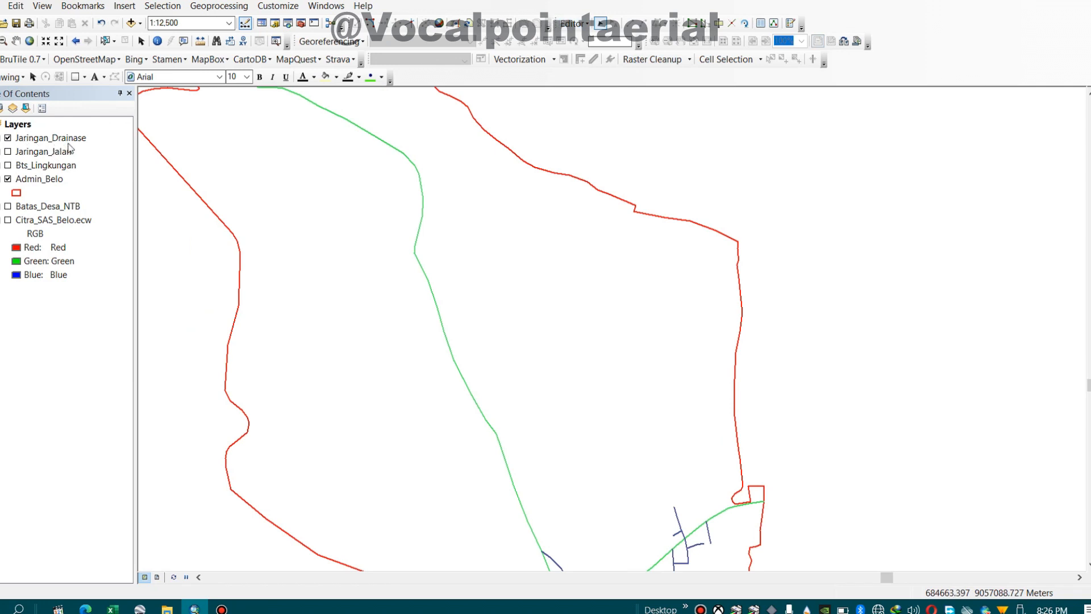
Stop the editing session and save the edits to Jaringan_Drainase.
left_click(578, 24)
left_click(581, 49)
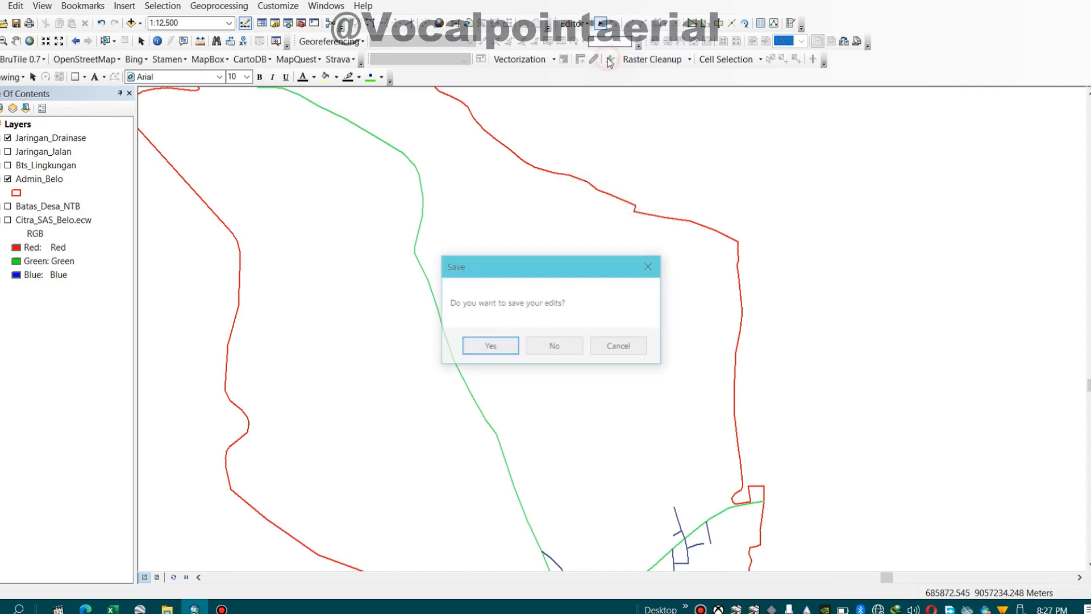
left_click(490, 346)
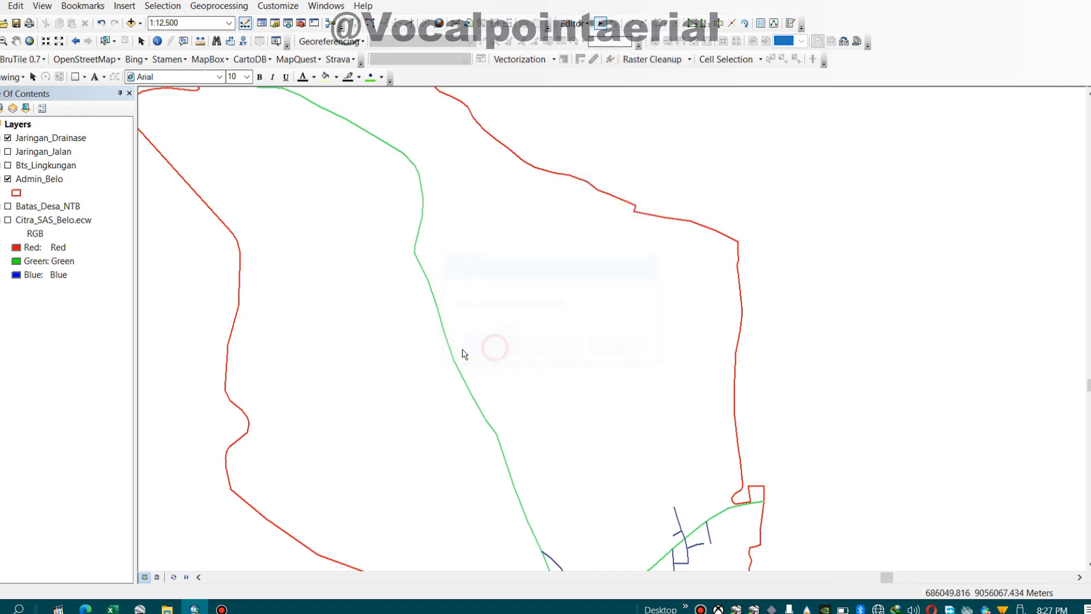
Export all Jaringan_Jalan features as the shapefile Jaringan_Listrik in the New folder and add it to the map as a layer.
right_click(49, 155)
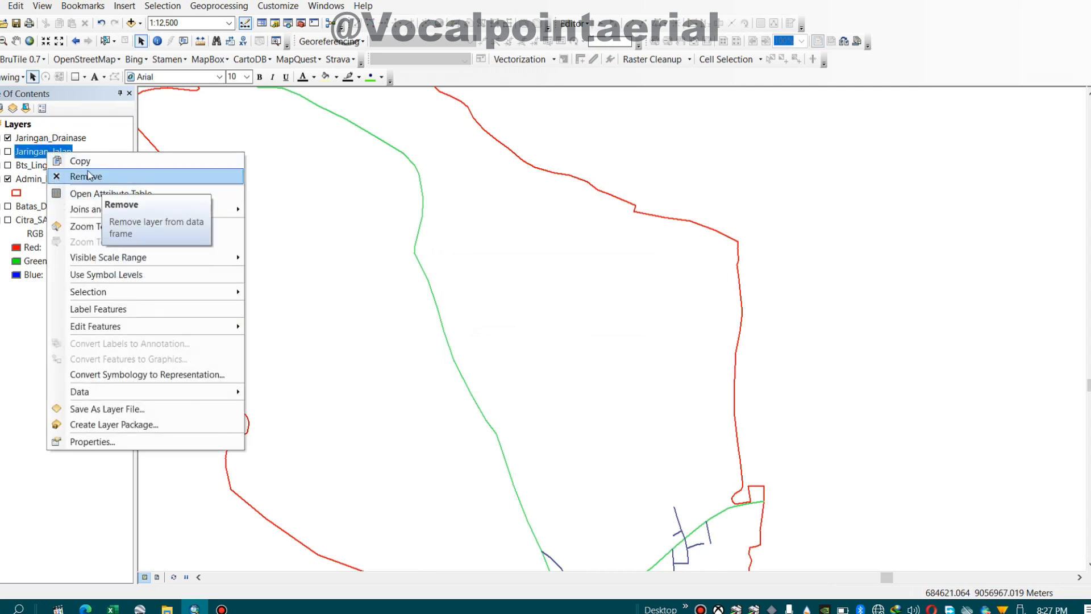
mouse_move(117, 391)
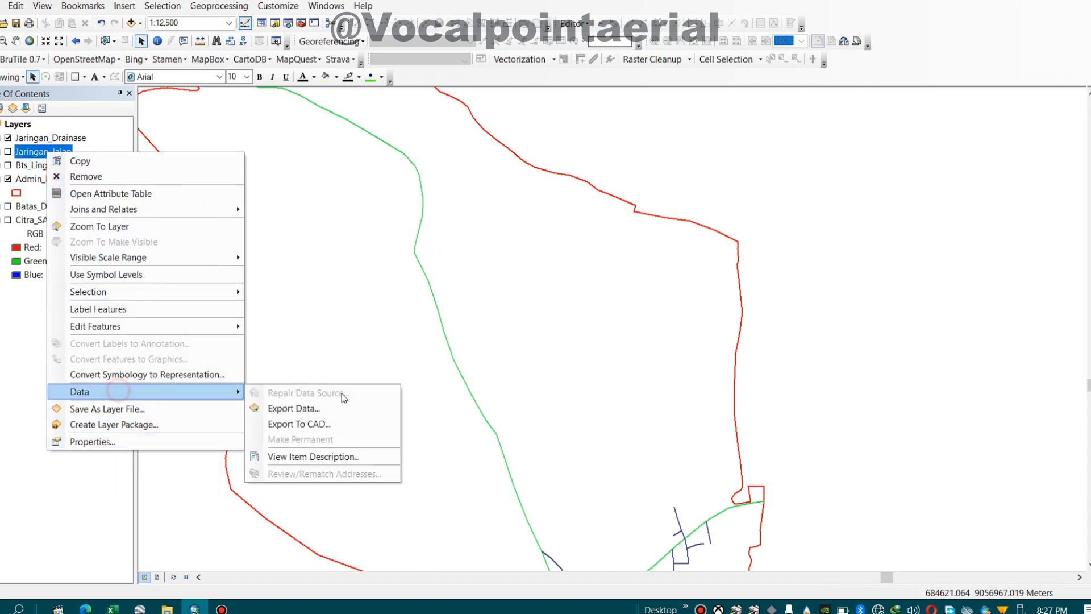
left_click(317, 409)
left_click(661, 318)
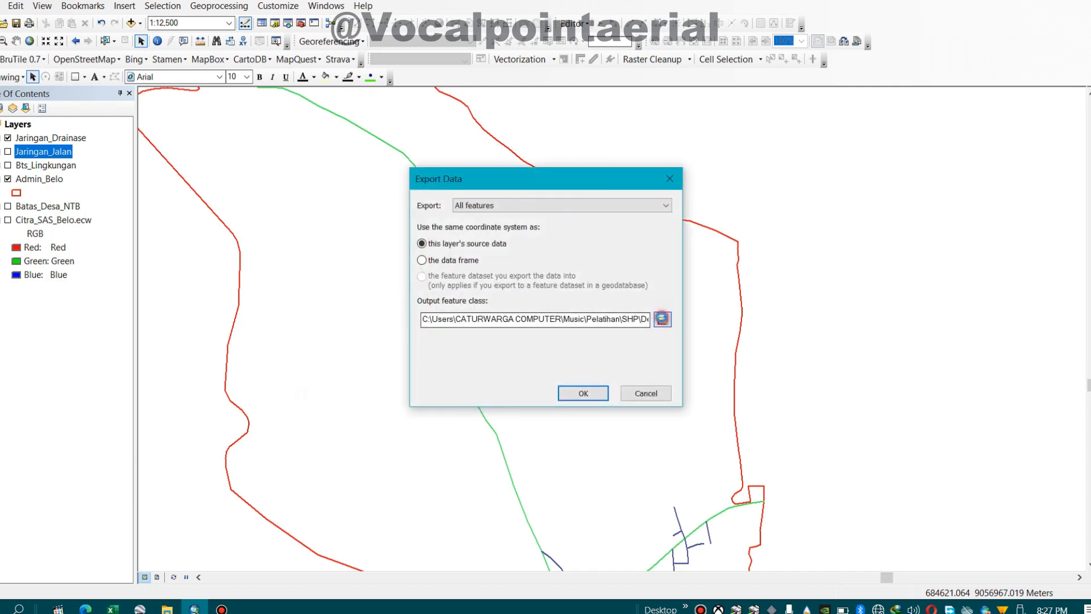
double_click(541, 362)
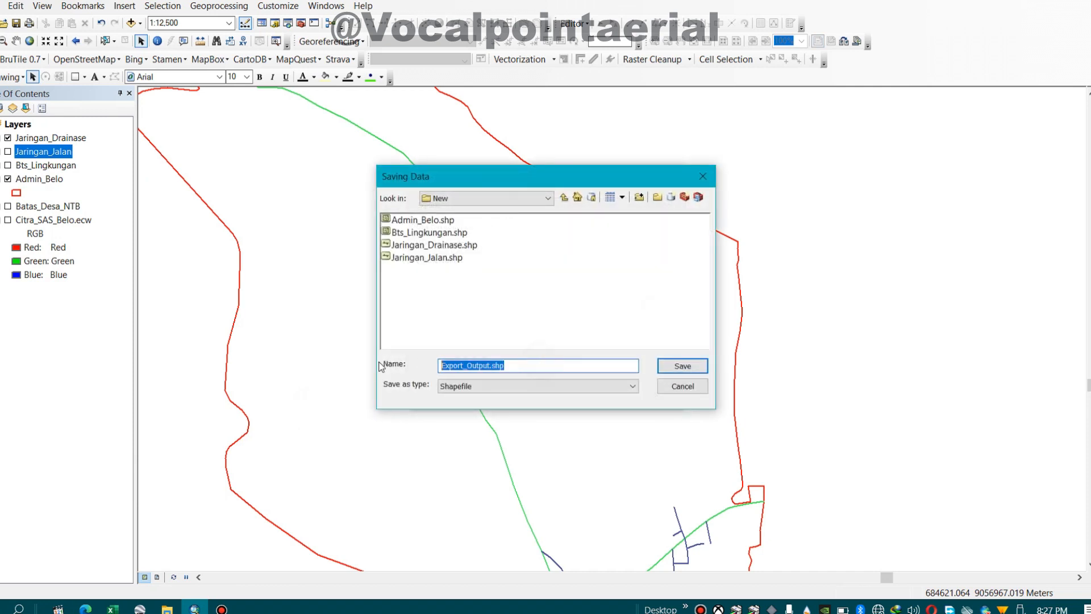
type("Jaringan_Listrik")
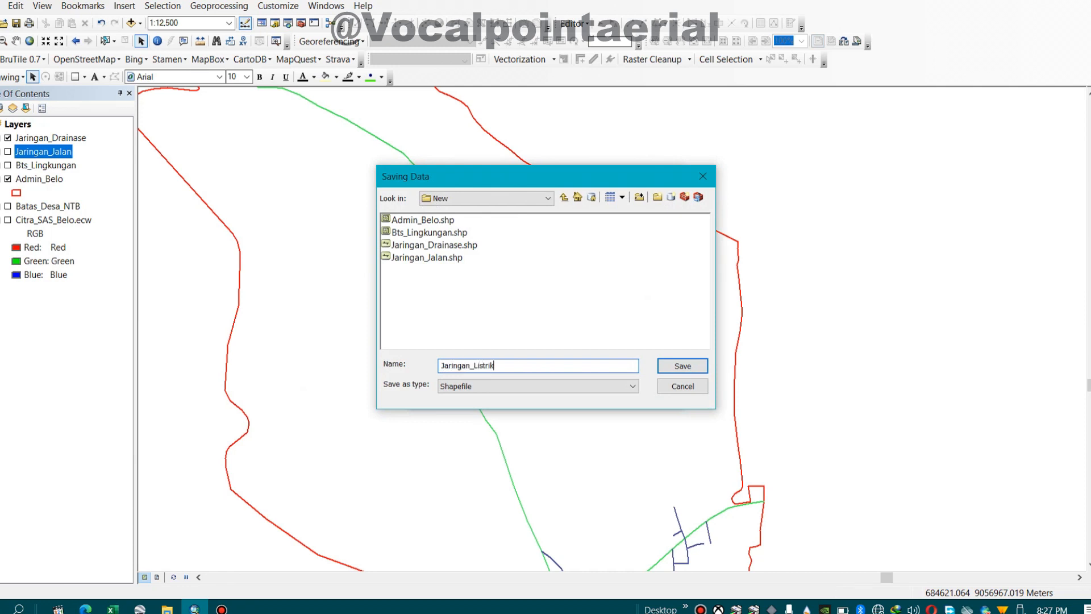
left_click(683, 365)
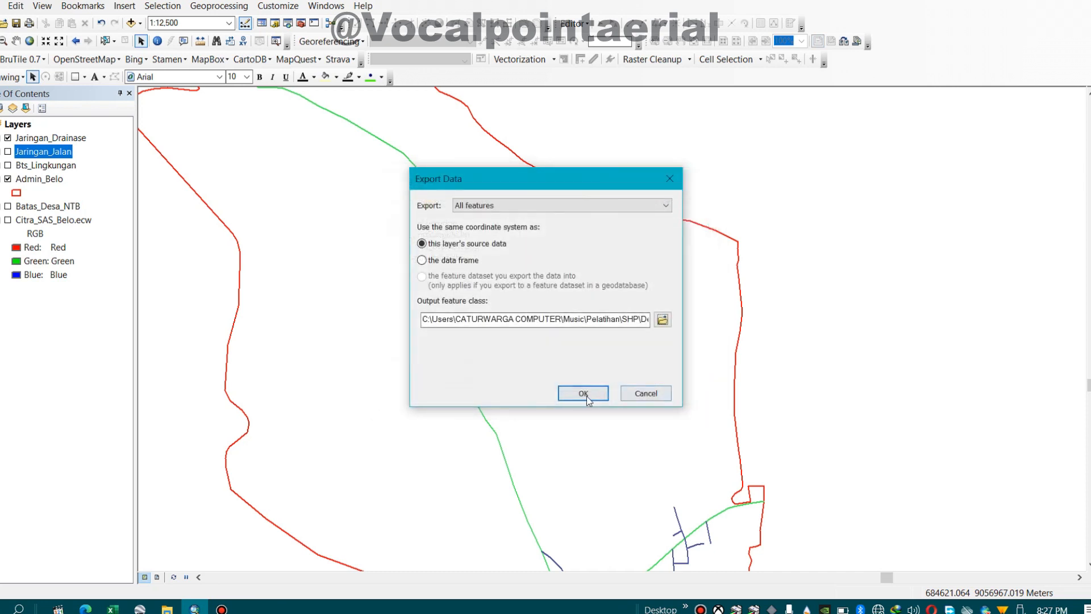
left_click(581, 395)
left_click(589, 354)
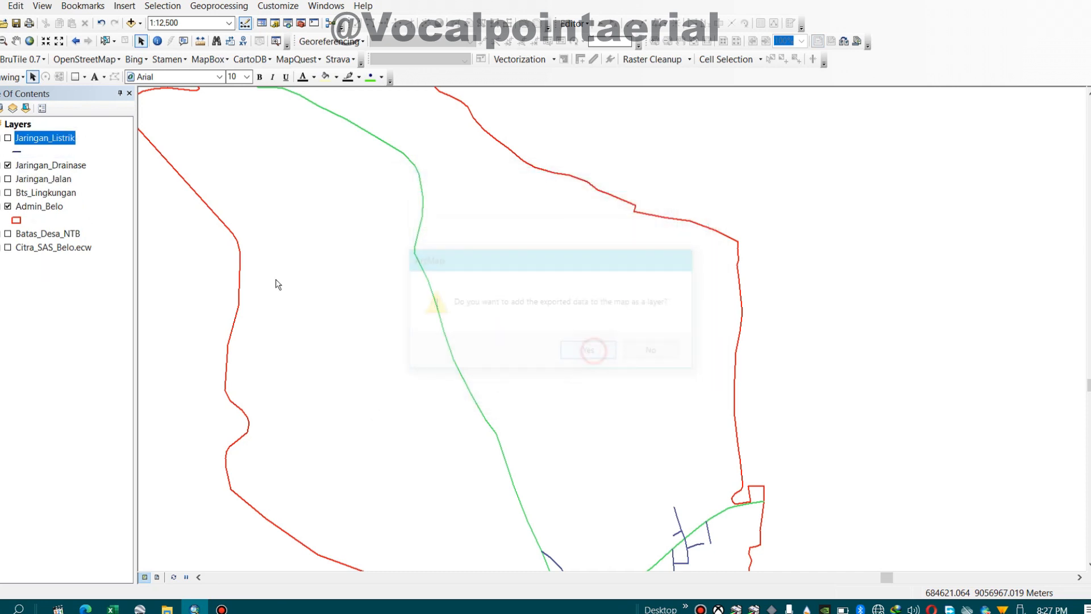
Show Jaringan_Listrik instead of Jaringan_Drainase and delete the Jenis_jln field from the Jaringan_Listrik attribute table.
left_click(8, 165)
left_click(8, 138)
right_click(63, 142)
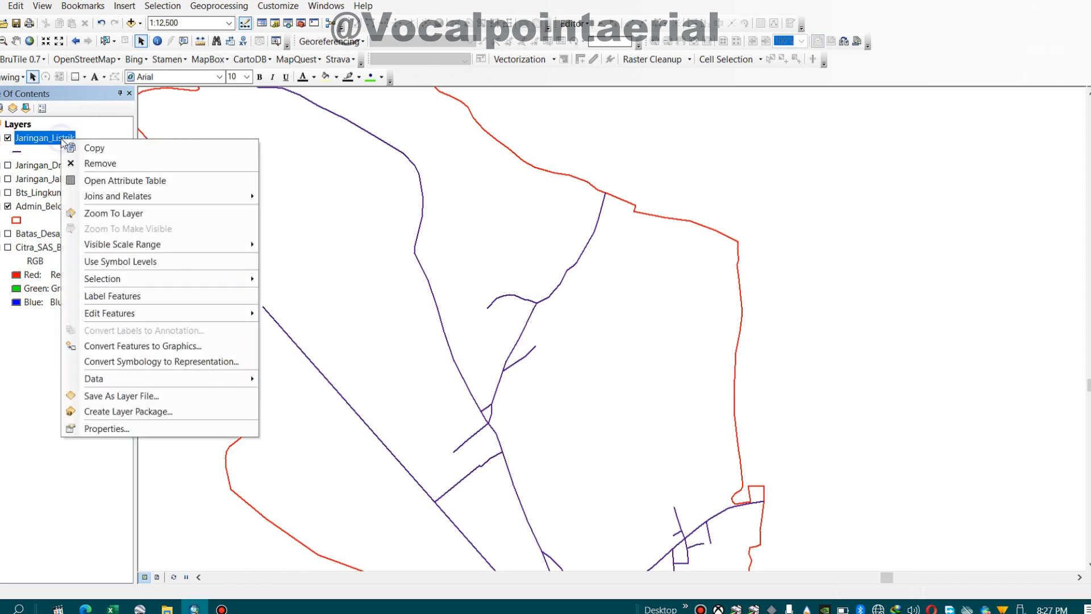
left_click(133, 181)
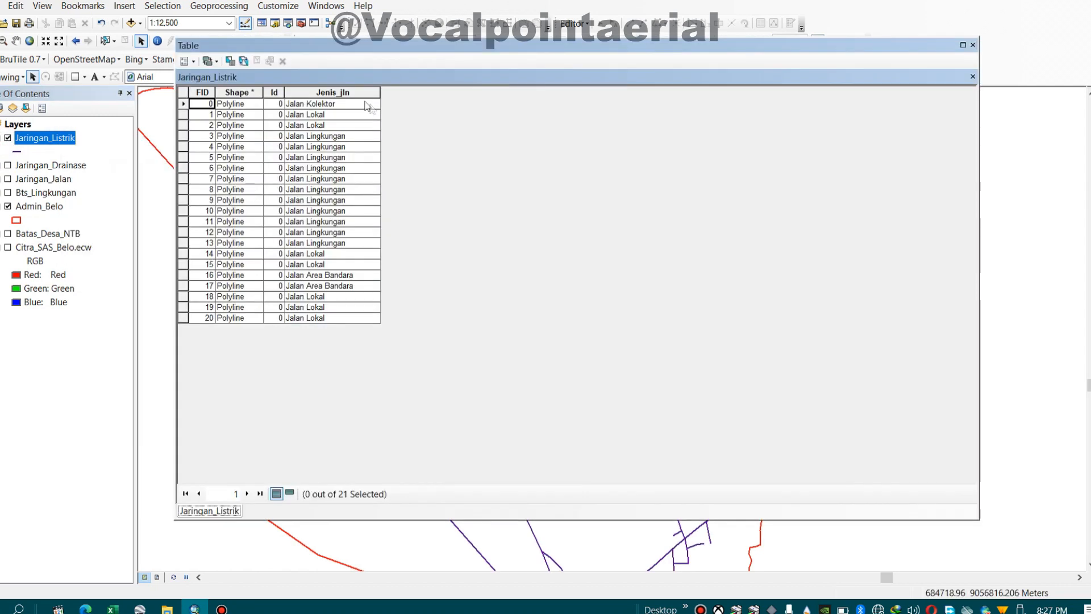
right_click(346, 92)
left_click(392, 248)
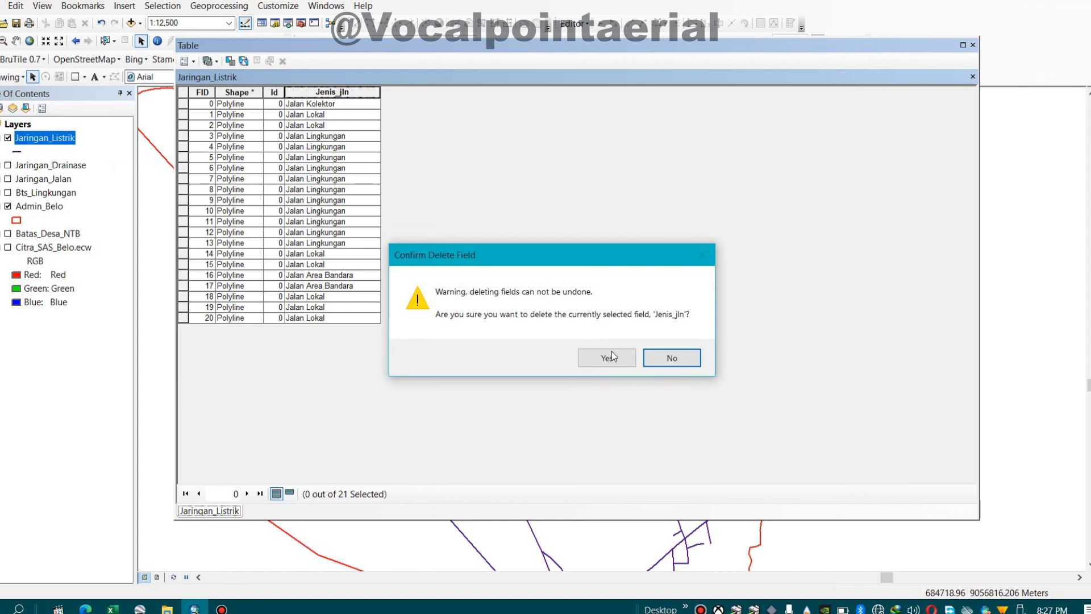
left_click(587, 352)
Add a Text field named Jenis with length 50 to Jaringan_Listrik and close the attribute table.
left_click(186, 61)
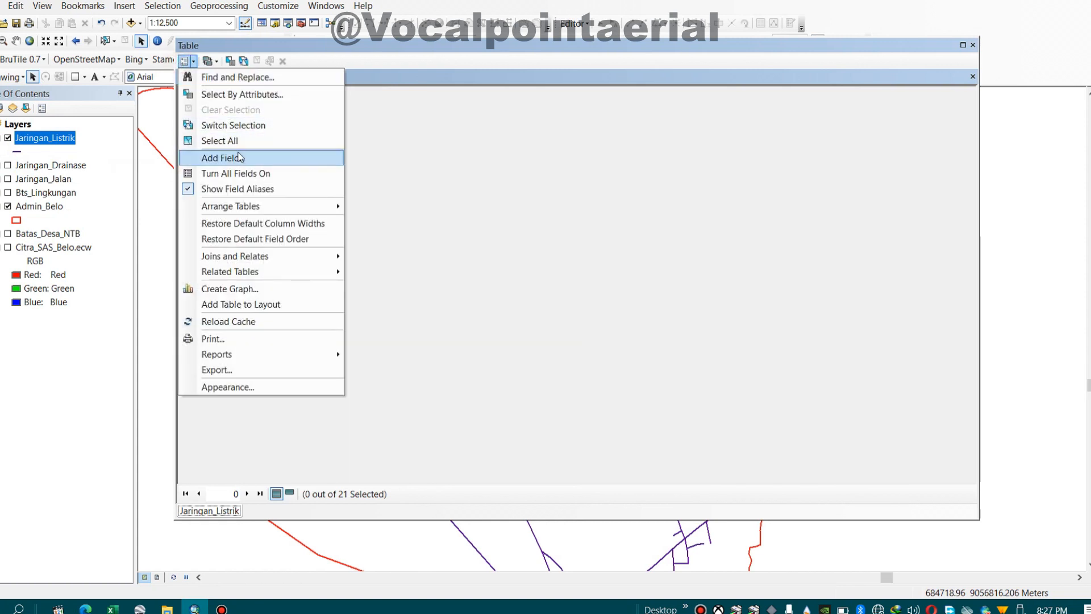
left_click(244, 157)
type("Jenis")
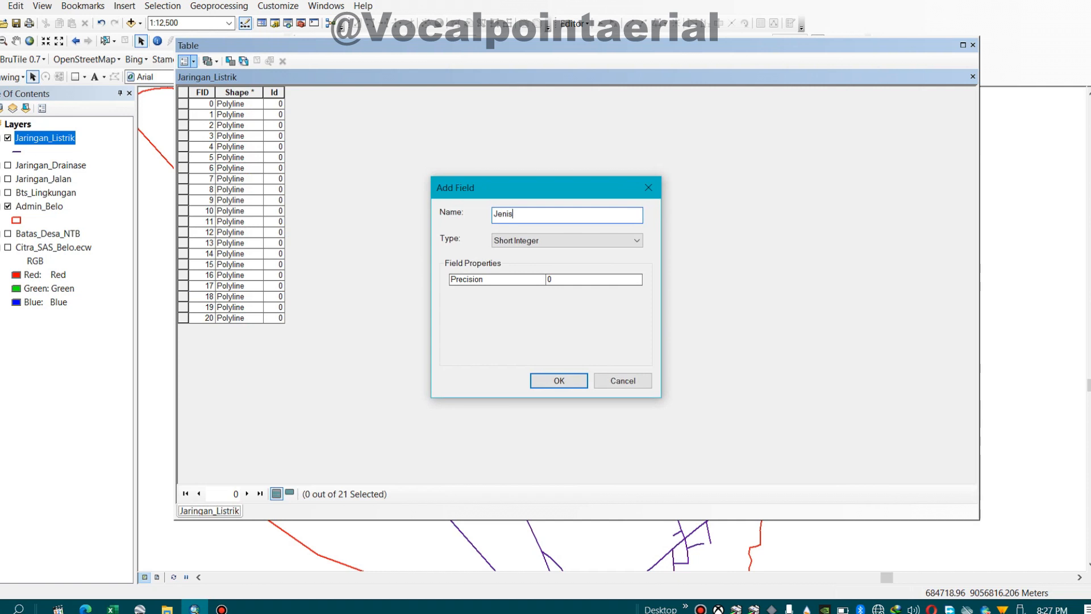
key("BackSpace")
key("BackSpace")
key("BackSpace")
key("BackSpace")
key("BackSpace")
type("Jenis")
left_click(633, 240)
left_click(506, 289)
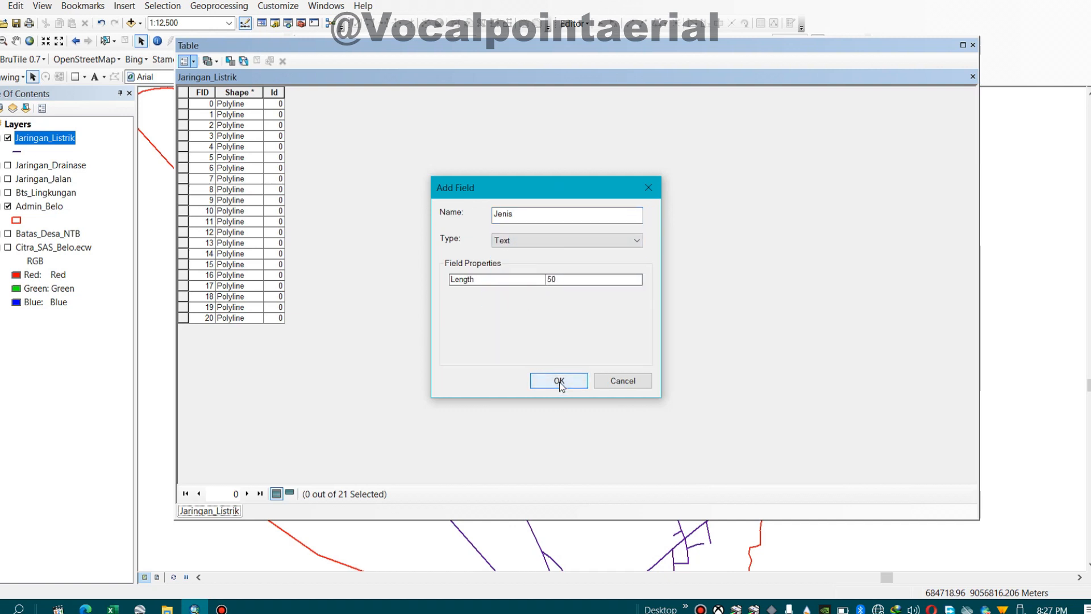
left_click(559, 381)
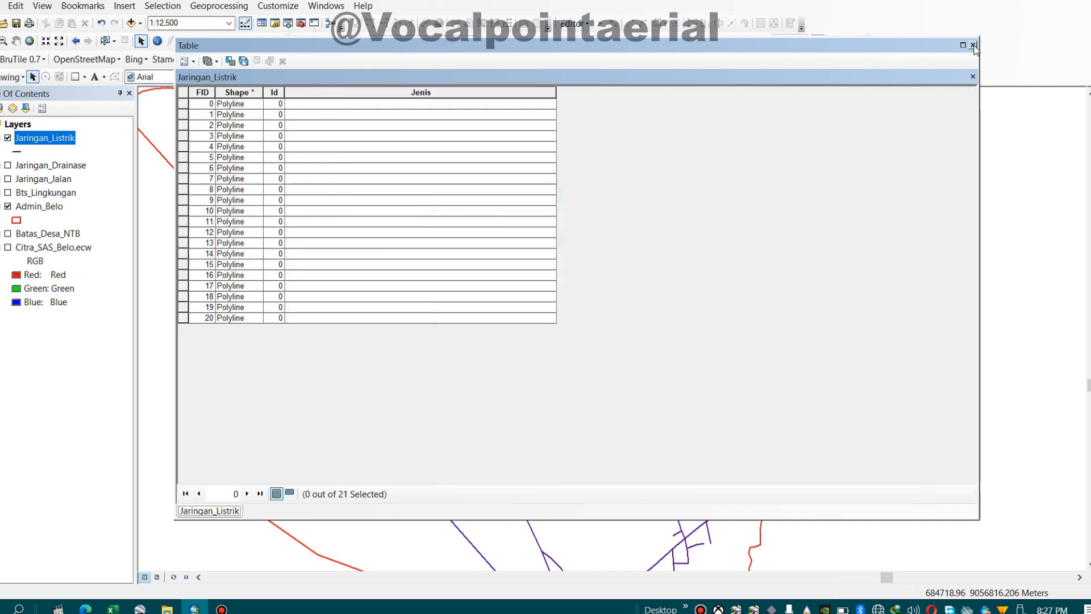
left_click(974, 45)
Examine the Jaringan_Listrik lines within the Admin_Belo boundary, from the airport area to the eastern settlement.
scroll(400, 209, "down", 2)
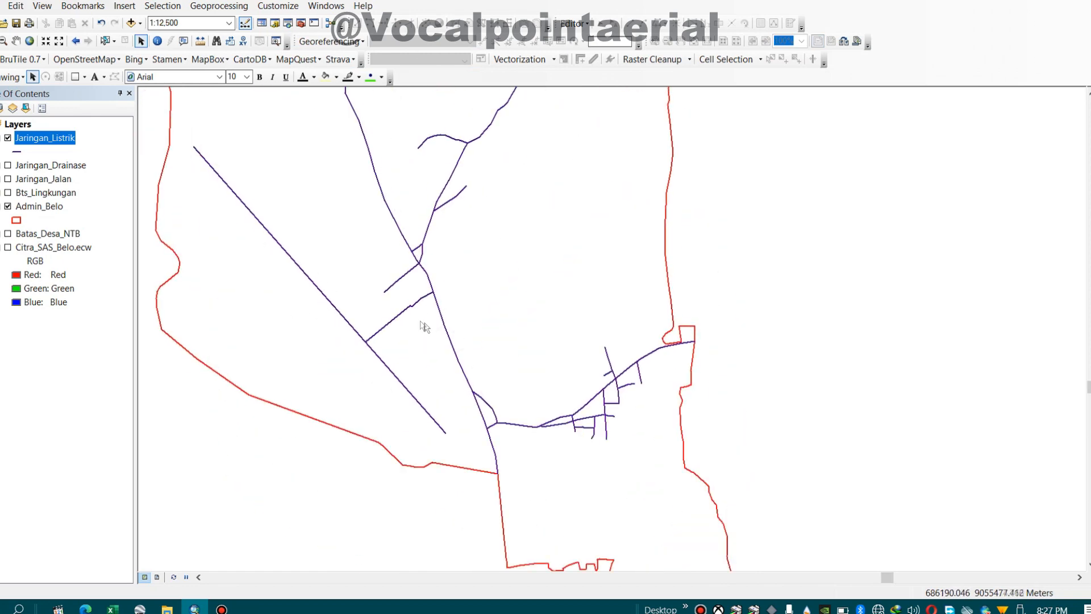
scroll(426, 328, "up", 1)
left_click_drag(363, 272, 313, 277)
scroll(365, 405, "down", 1)
scroll(505, 475, "down", 2)
scroll(495, 463, "up", 2)
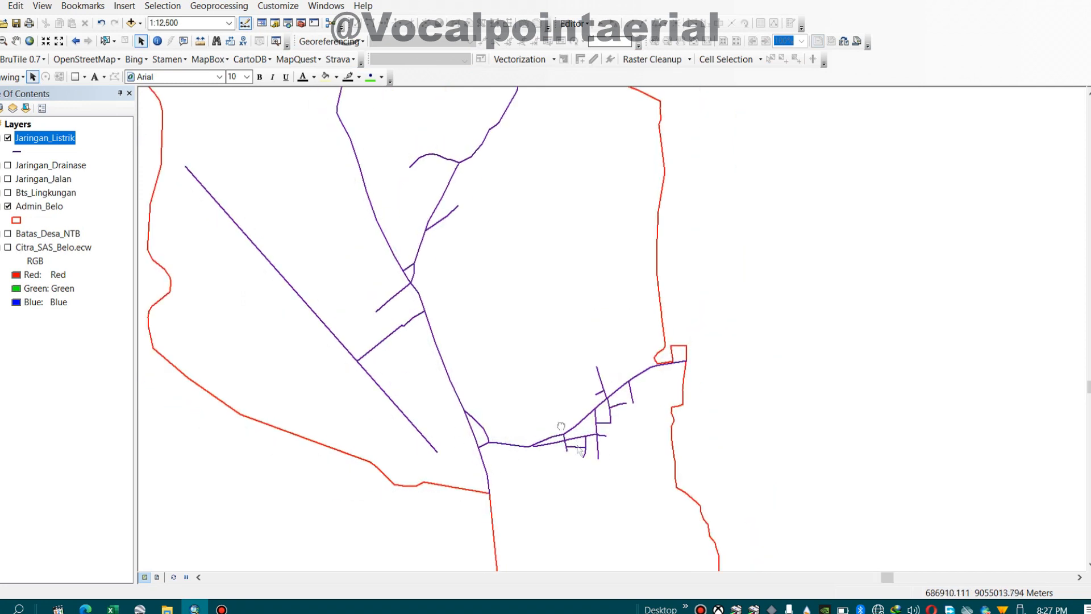
left_click_drag(511, 441, 417, 337)
left_click_drag(332, 276, 370, 346)
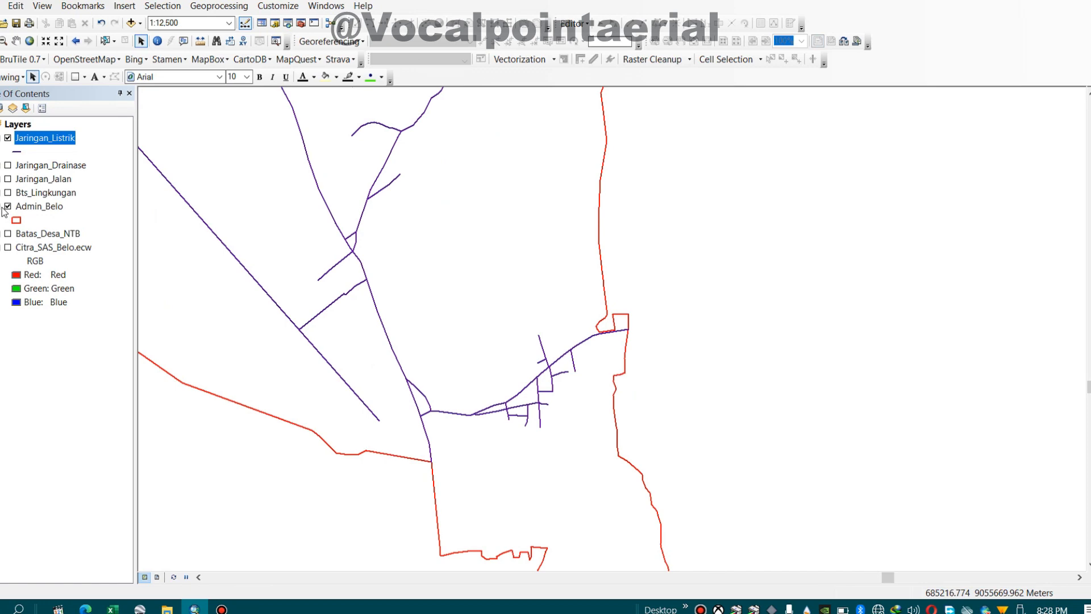
Start an editing session for Jaringan_Listrik and hide every other layer, including Citra_SAS_Belo.ecw and Admin_Belo.
left_click(8, 247)
left_click(574, 23)
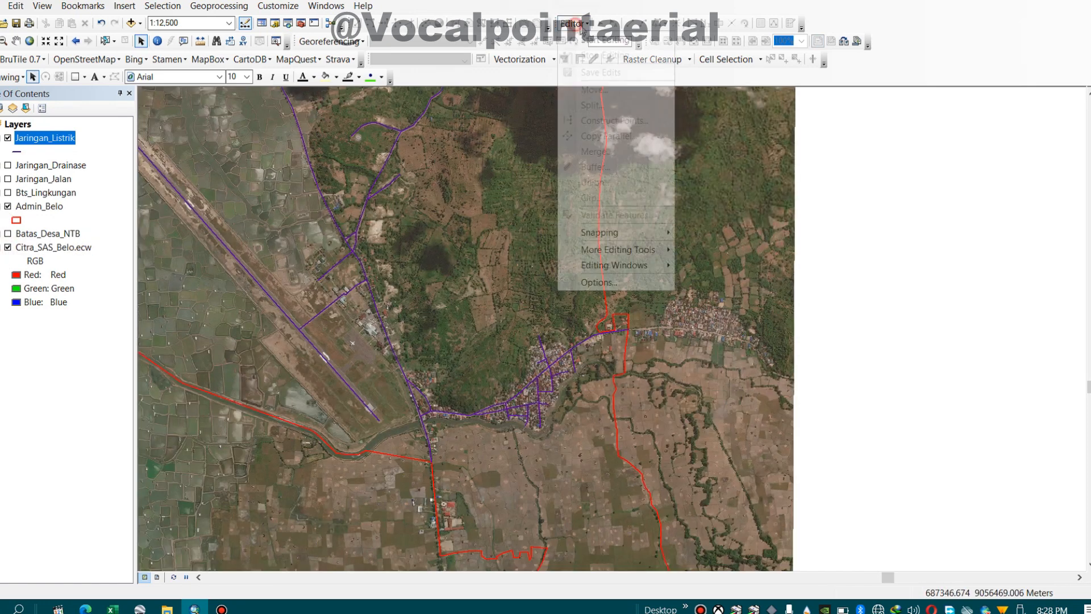
left_click(596, 39)
left_click_drag(508, 117, 806, 38)
left_click(740, 149)
left_click(916, 369)
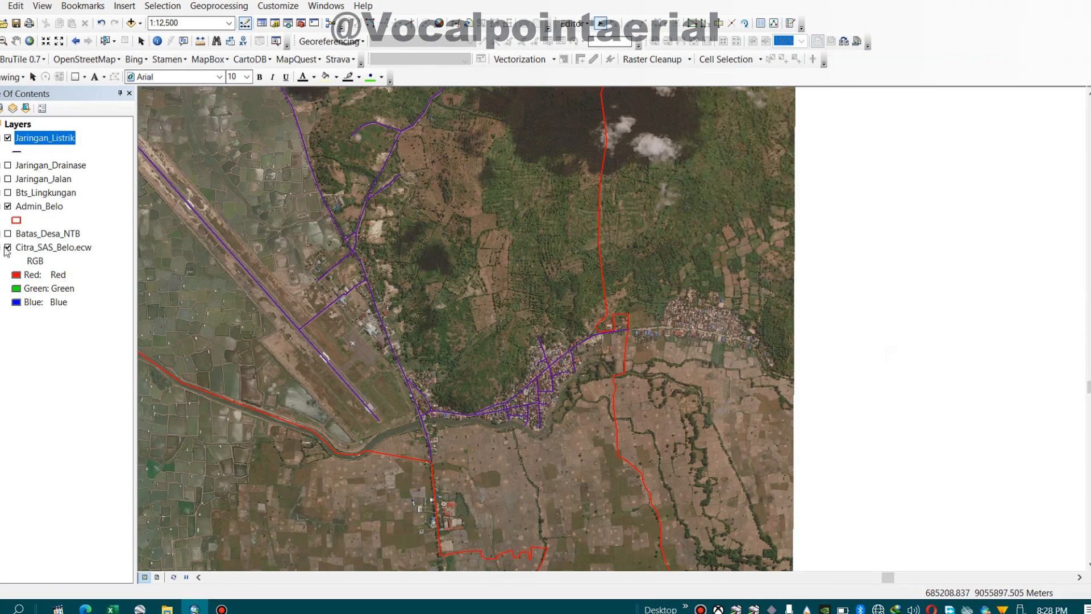
left_click(7, 248)
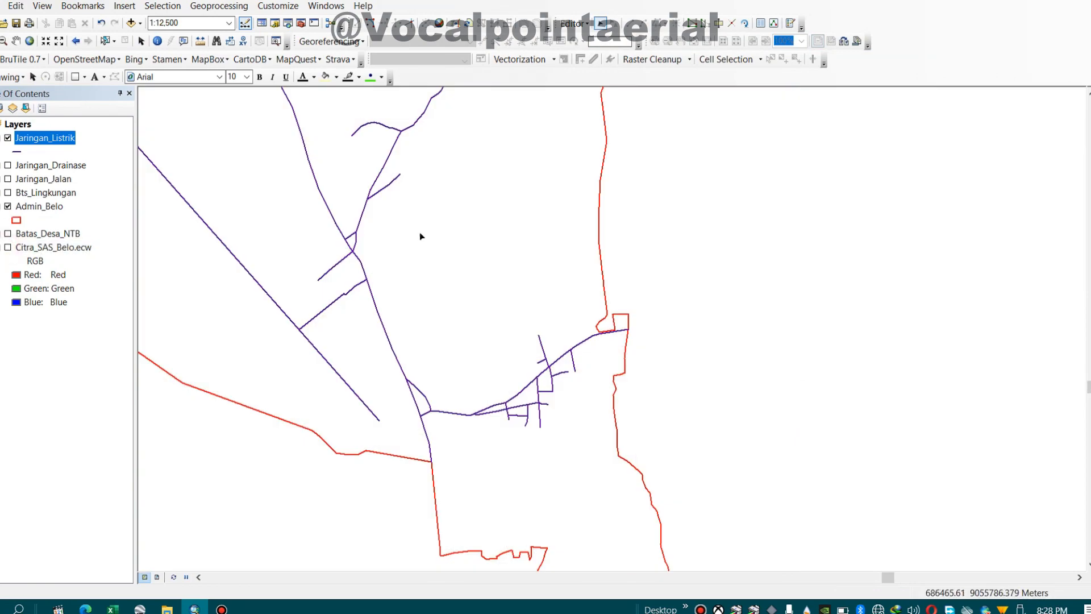
left_click(8, 206)
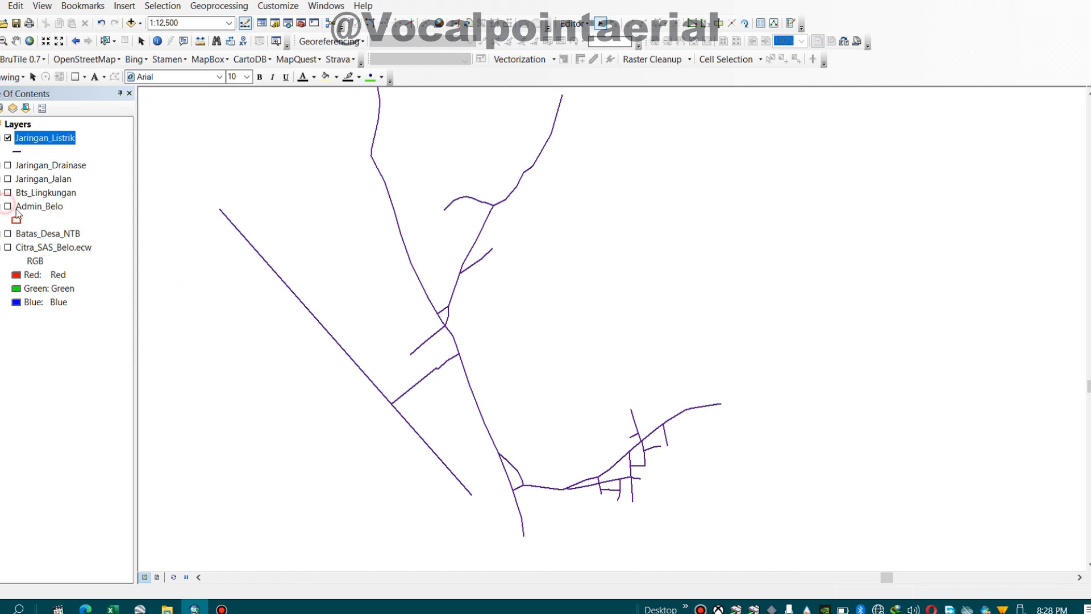
Delete the airport runway line, its connector and the side branches north of it from Jaringan_Listrik.
left_click_drag(432, 435, 411, 337)
key("Delete")
key("Delete")
mouse_move(489, 284)
left_mouse_down()
mouse_move(471, 391)
mouse_move(504, 278)
left_mouse_up()
key("Delete")
left_click_drag(443, 409, 424, 431)
key("Delete")
key("Delete")
Delete the short settlement branches in the east and the curved shortcut at the main line's junction.
left_click_drag(514, 453, 435, 280)
left_click_drag(547, 378, 462, 347)
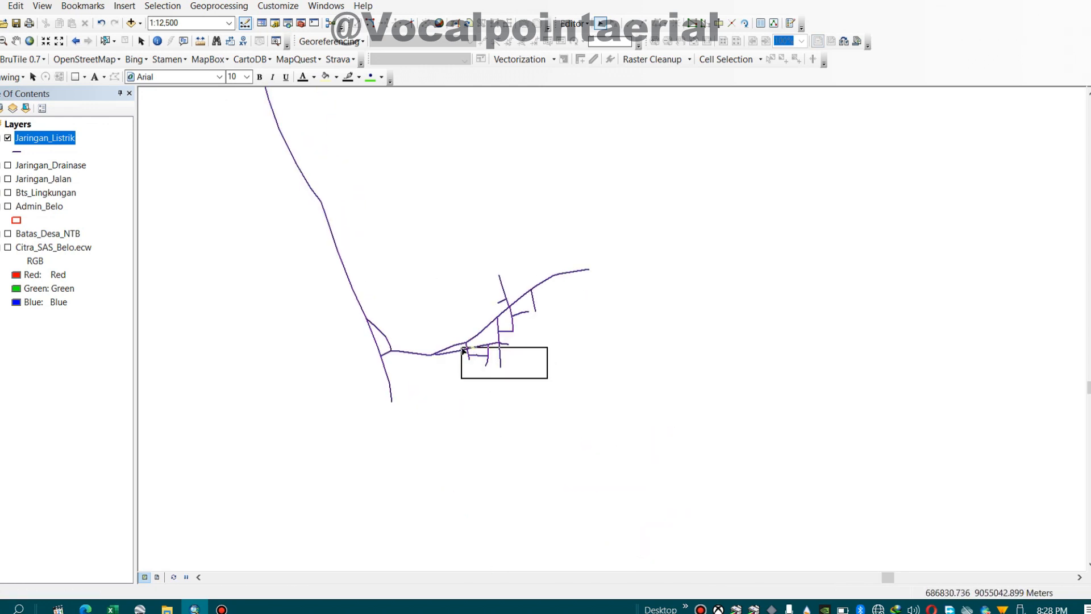
key("Delete")
left_click_drag(534, 354, 492, 288)
key("Delete")
key("Delete")
key("Delete")
key("Delete")
left_click_drag(387, 336, 378, 327)
key("Delete")
Set the Jenis attribute of both remaining Jaringan_Listrik lines to "Jaringan Listrik Utama" and clear the selection.
left_click_drag(365, 263, 469, 448)
scroll(467, 447, "down", 1)
left_click(422, 385)
left_click_drag(549, 454, 499, 390)
scroll(468, 457, "up", 3)
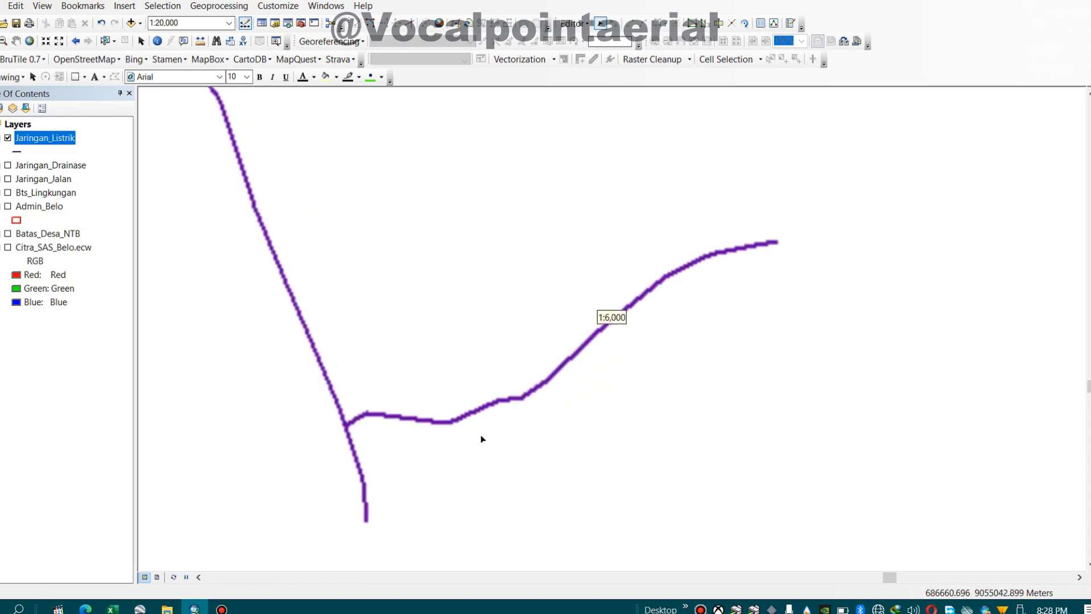
scroll(430, 381, "down", 1)
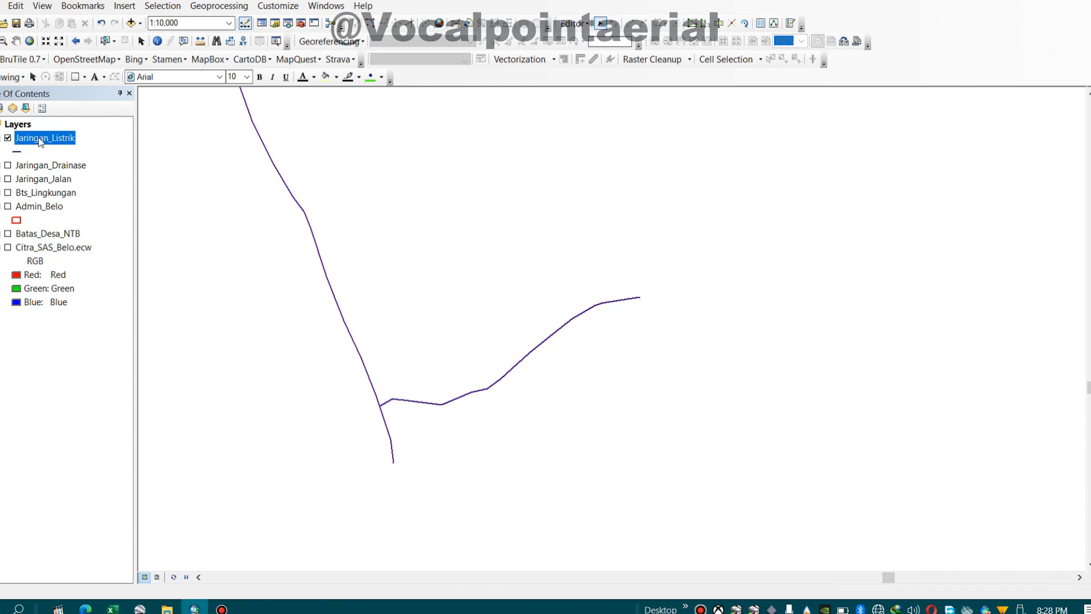
left_click_drag(483, 437, 371, 343)
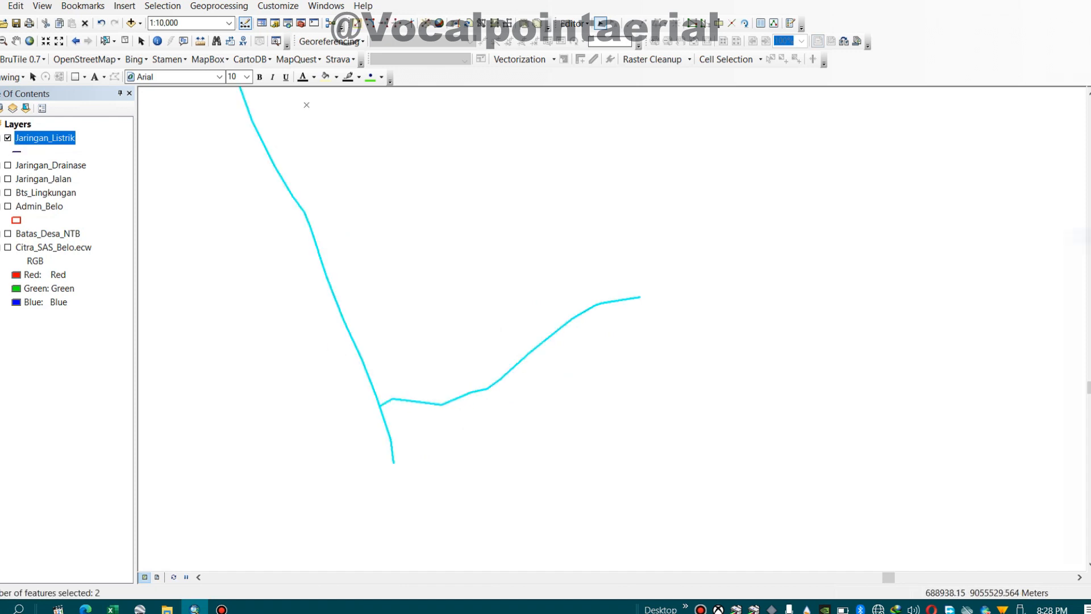
left_click(1037, 262)
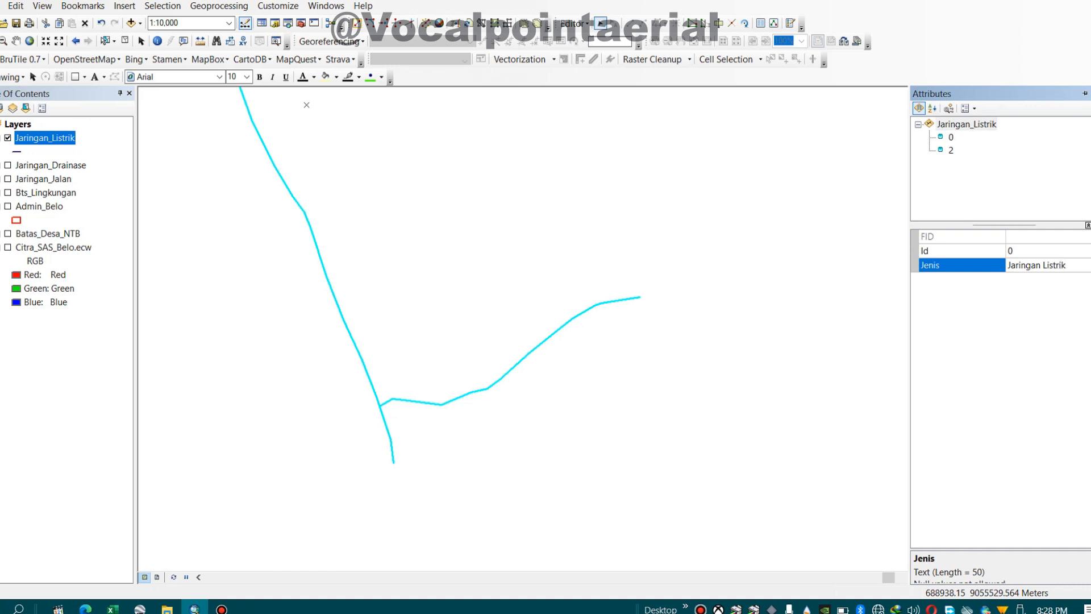
type("tama")
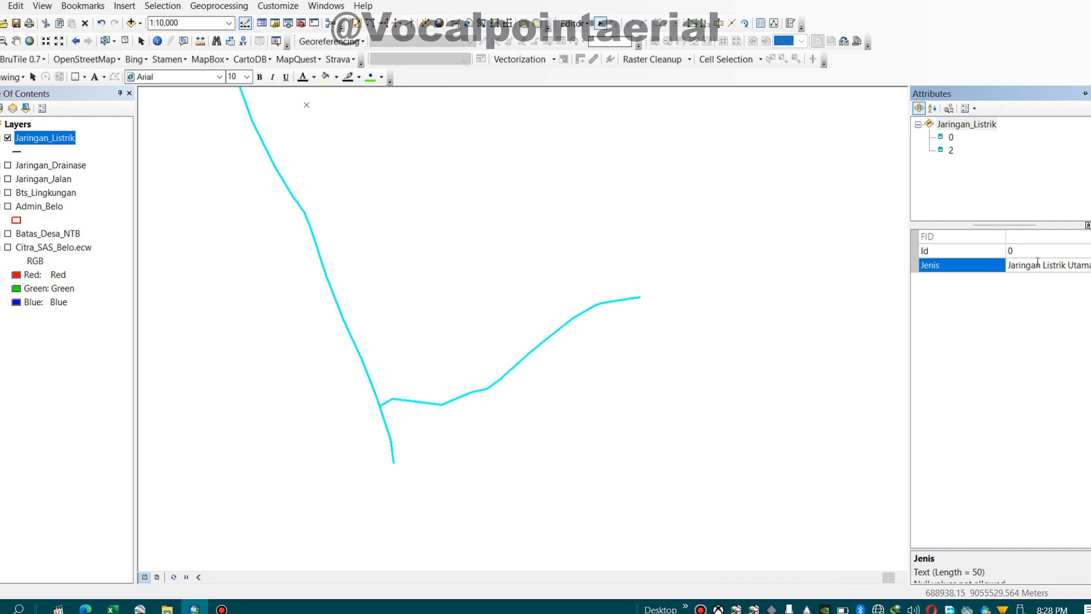
left_click(613, 370)
Symbolize Jaringan_Listrik by unique values of the Jenis field with all values added.
scroll(349, 312, "up", 1)
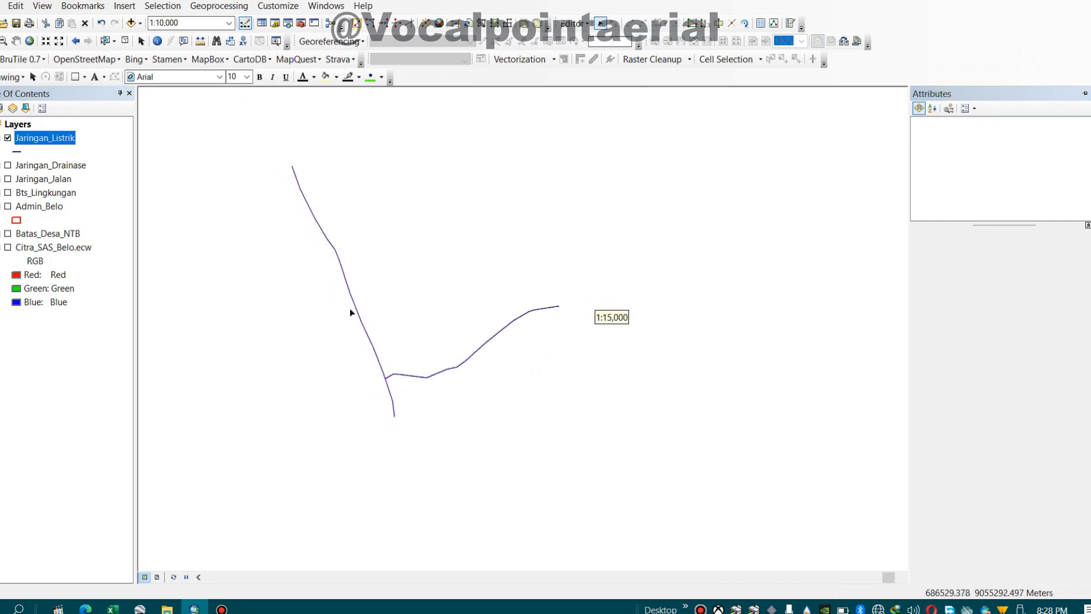
right_click(28, 138)
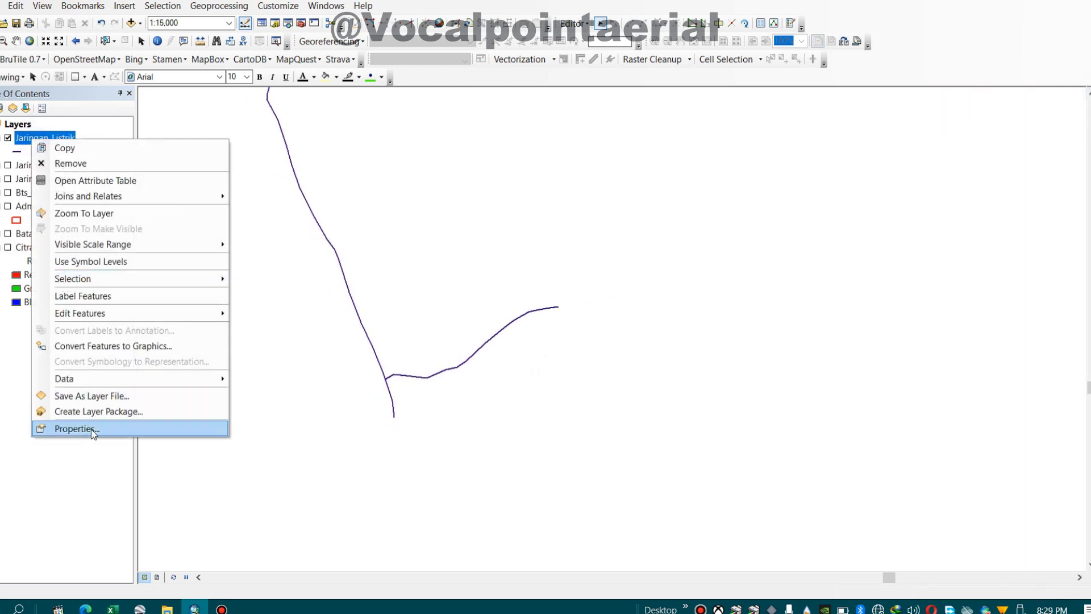
left_click(91, 427)
left_click(327, 180)
left_click(443, 193)
left_click(421, 216)
left_click(435, 372)
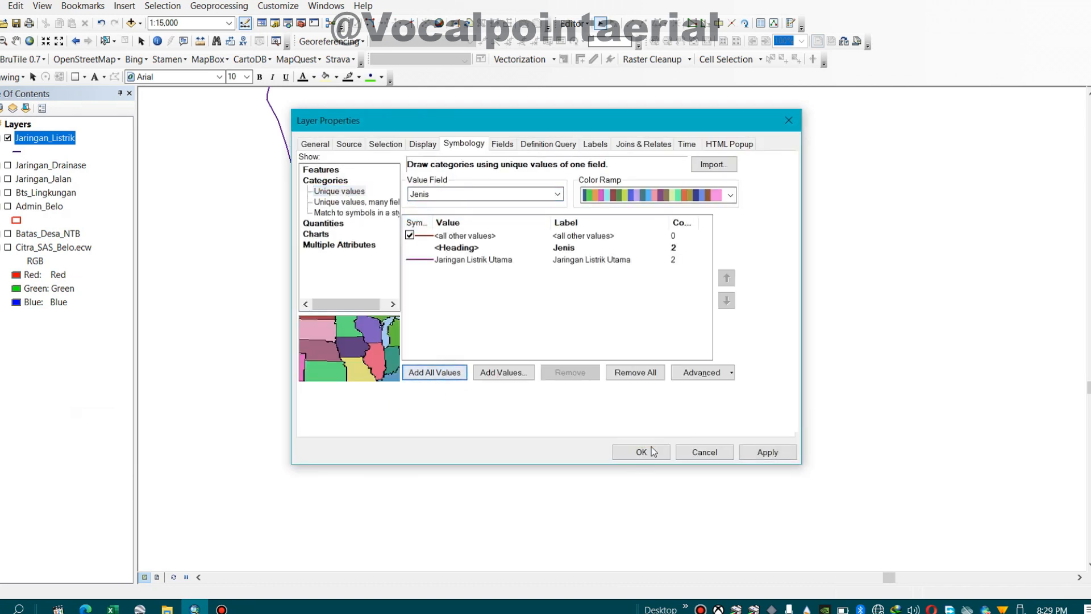
left_click(641, 452)
Change the Jaringan Listrik Utama symbol to the Aqueduct line style in black with a width of 3.
double_click(67, 179)
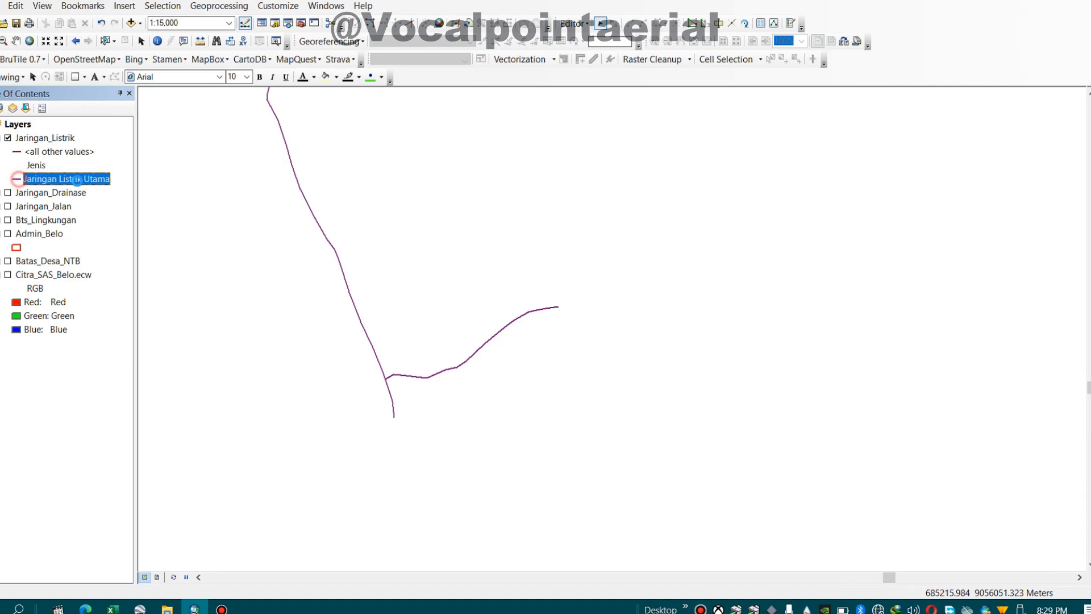
mouse_move(715, 235)
left_mouse_down()
mouse_move(711, 307)
mouse_move(708, 219)
mouse_move(715, 312)
left_mouse_up()
left_click(375, 290)
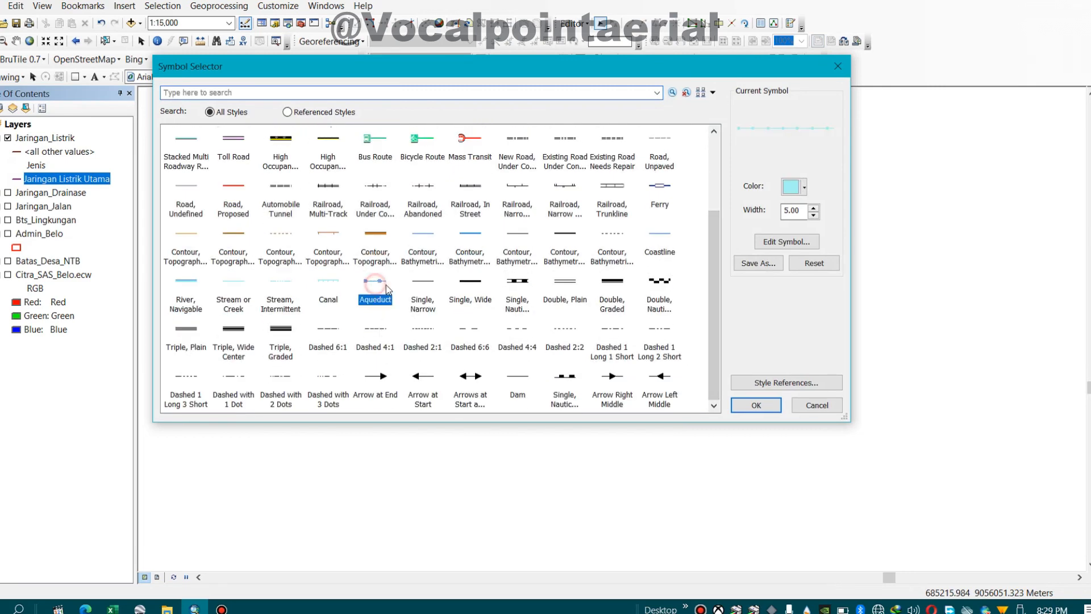
left_click(814, 216)
left_click(813, 216)
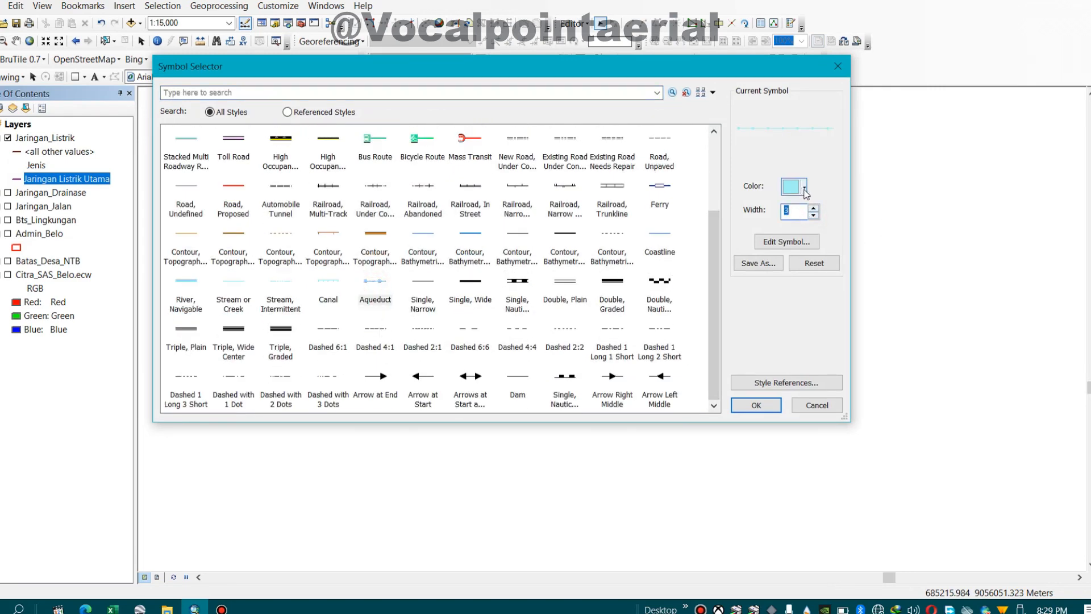
left_click(805, 189)
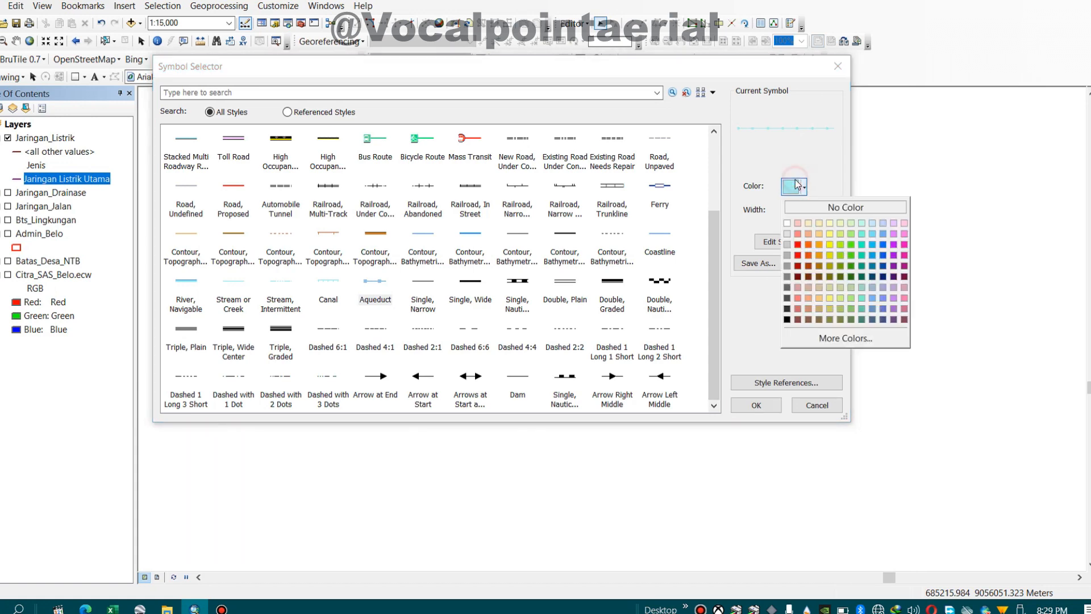
left_click(788, 319)
left_click(757, 404)
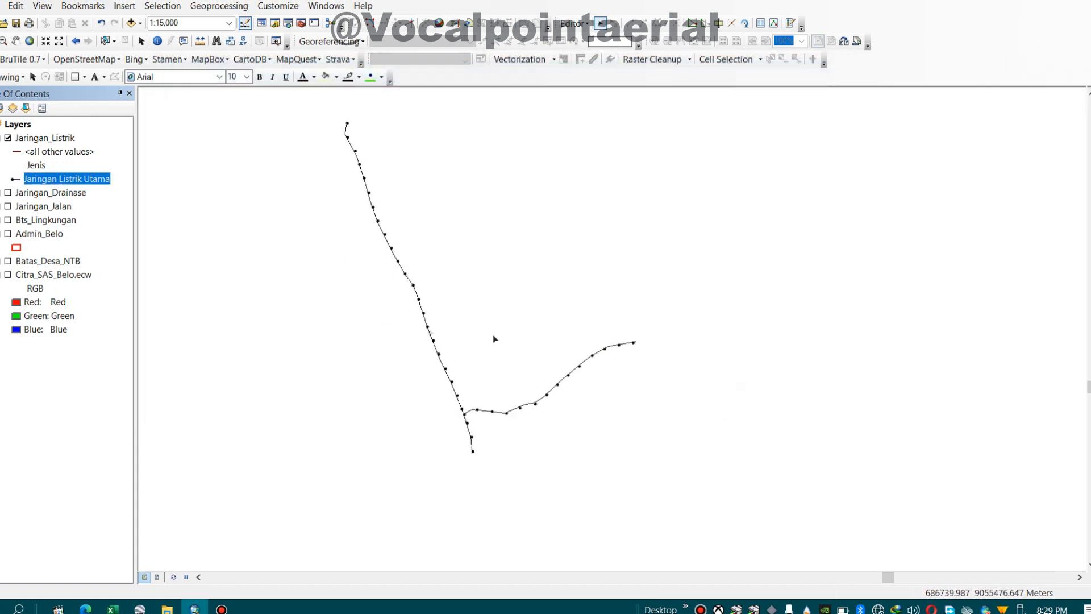
Collapse the Jaringan_Listrik legend and display Admin_Belo and the Citra_SAS_Belo.ecw imagery to review the power lines against them.
left_click(1, 138)
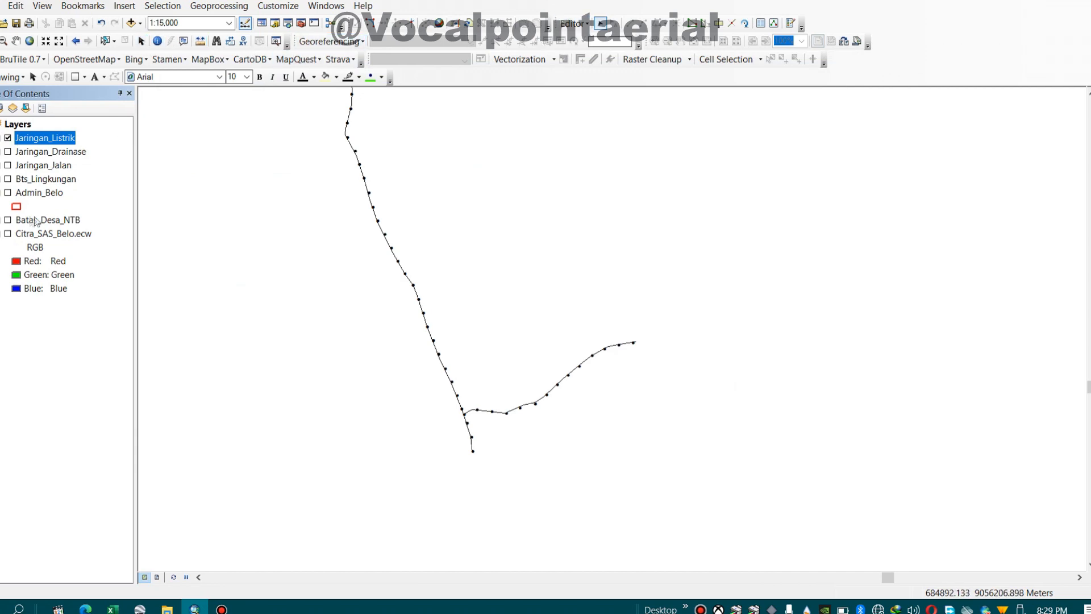
left_click(8, 192)
left_click(8, 234)
scroll(428, 281, "down", 2)
left_click_drag(326, 189, 387, 285)
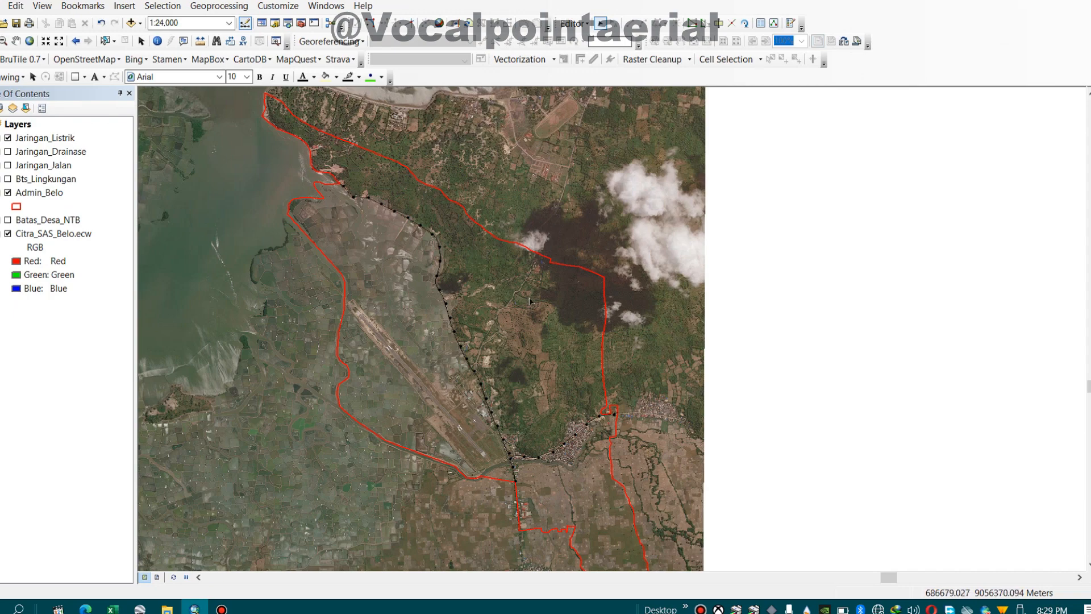
left_click_drag(529, 298, 458, 268)
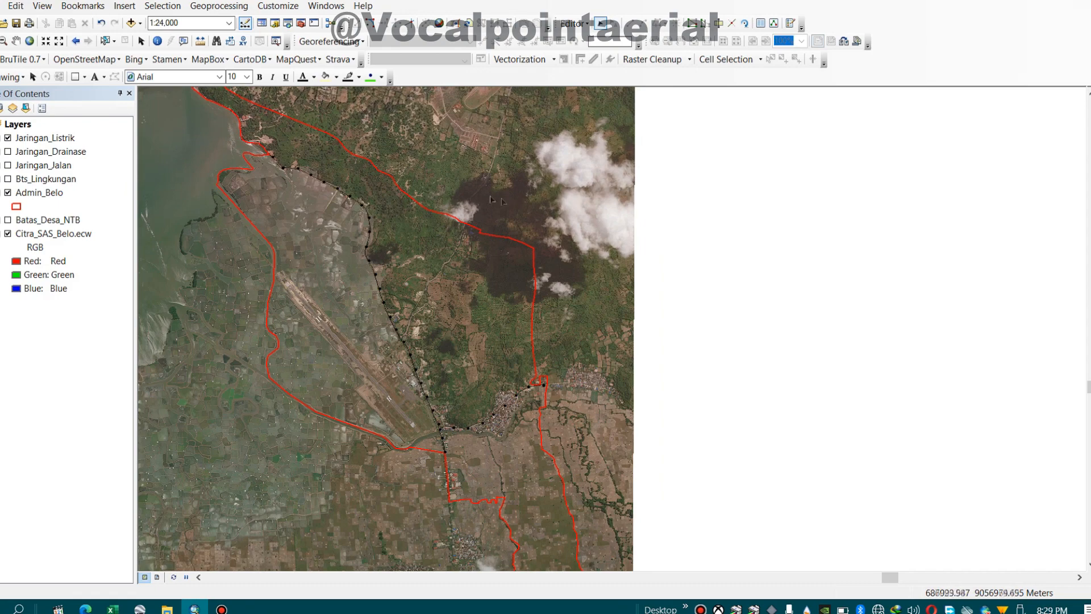
left_click_drag(465, 159, 565, 261)
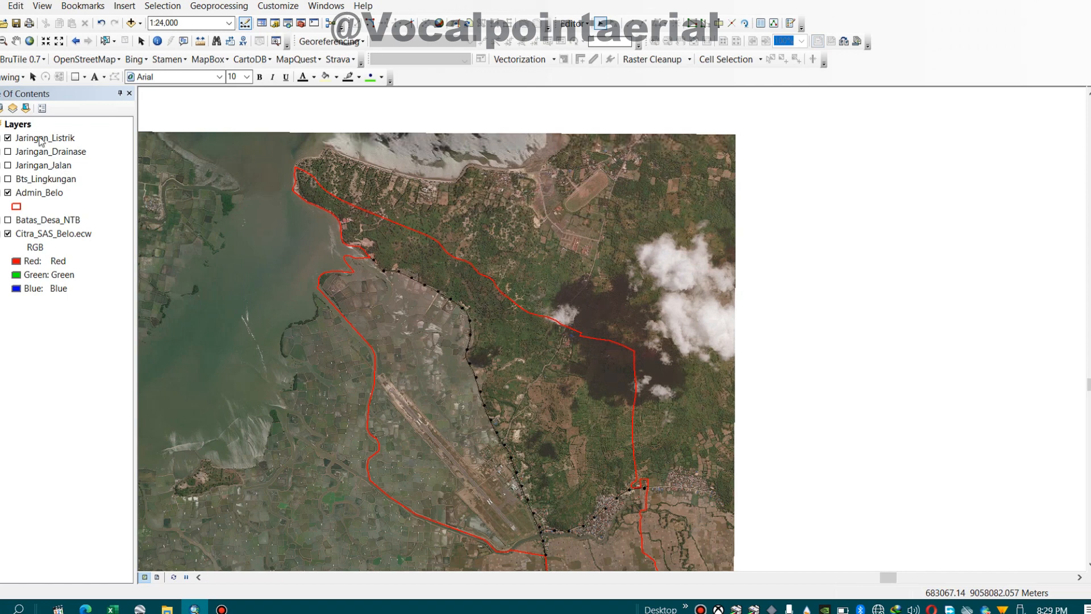
Save the edits to Jaringan_Listrik and stop the editing session.
left_click(573, 23)
left_click(606, 83)
left_click(572, 24)
left_click(602, 55)
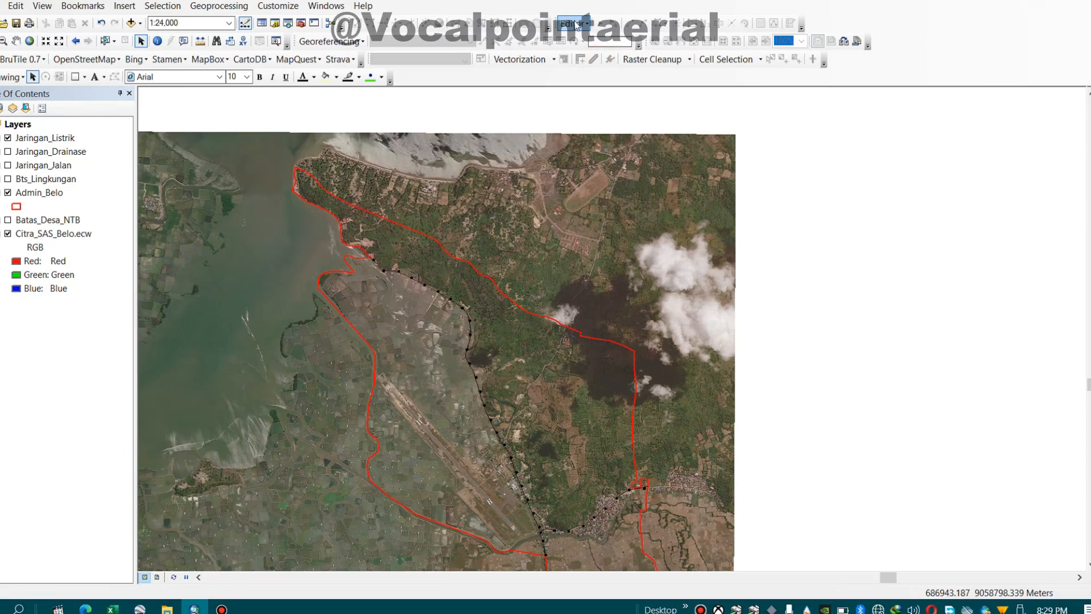